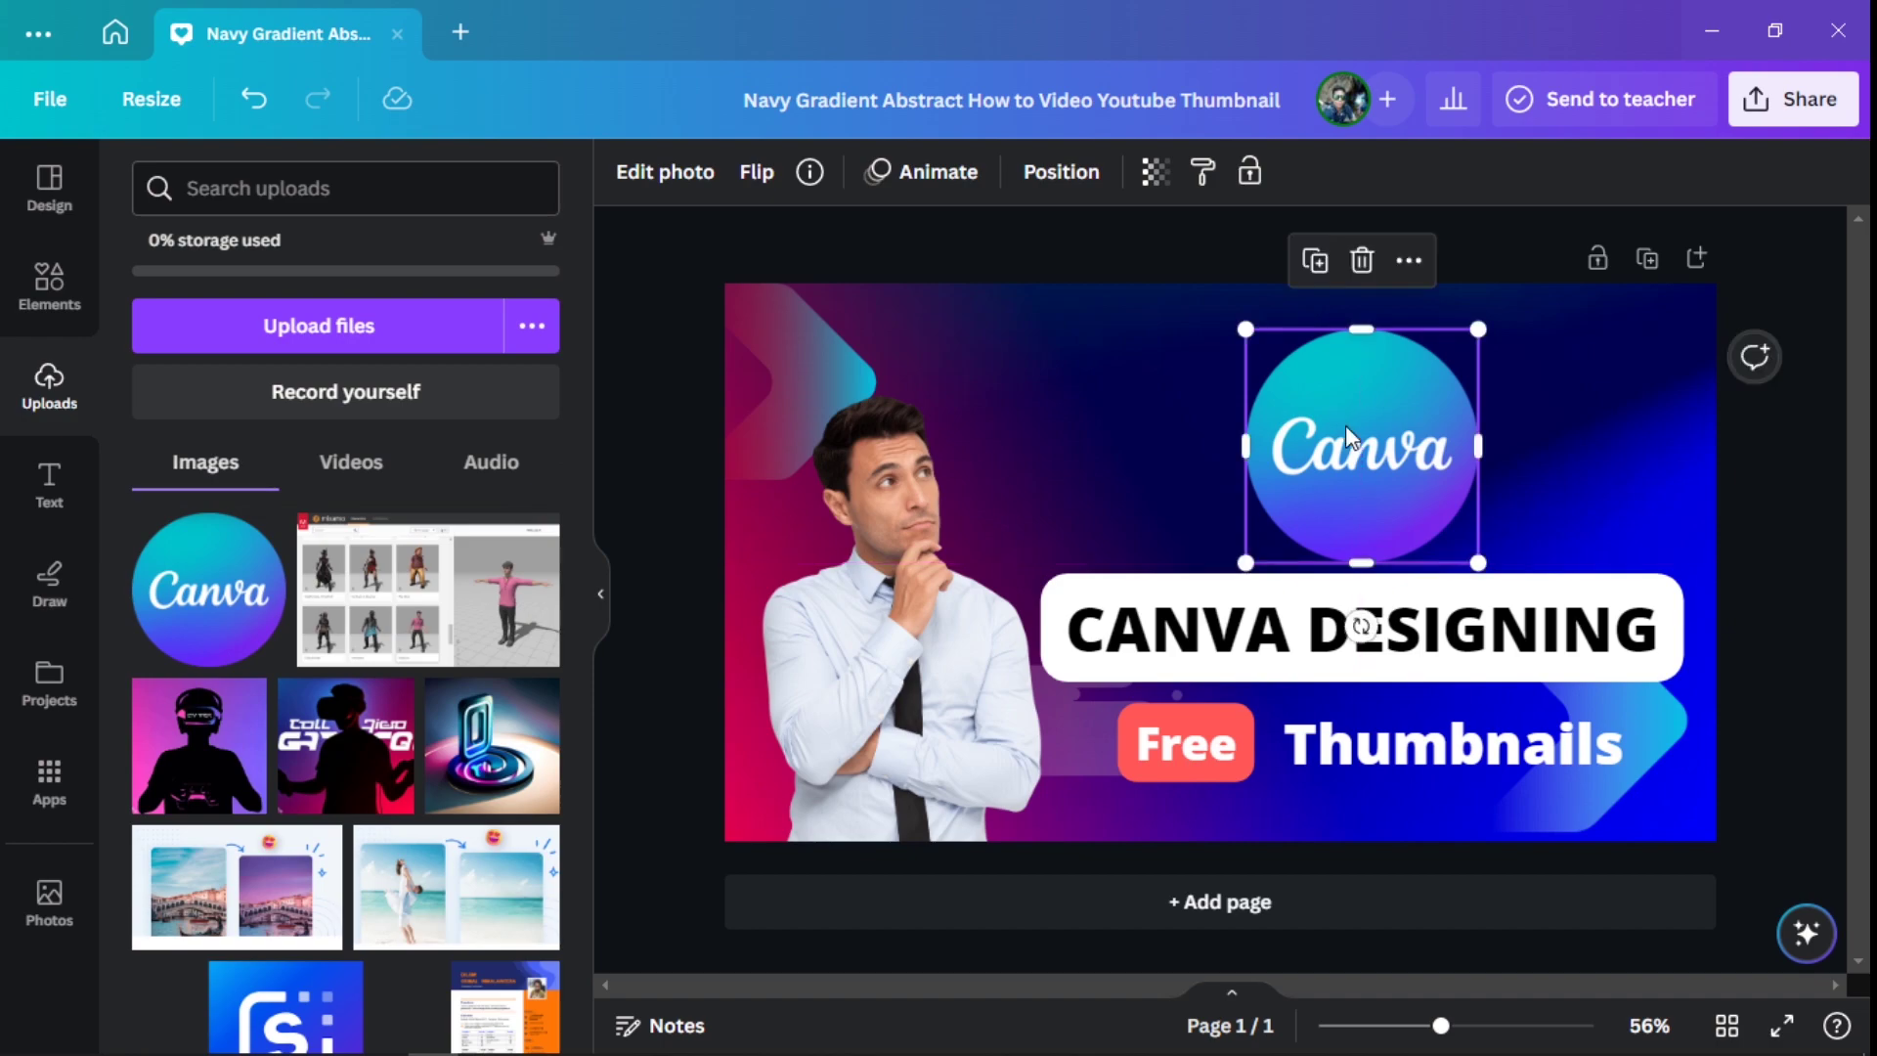
Rearrange the thumbnail's lowest text line so that "Thumbnails" comes before the red "Free" label
{"action": "left_click", "coordinate": [1792, 585]}
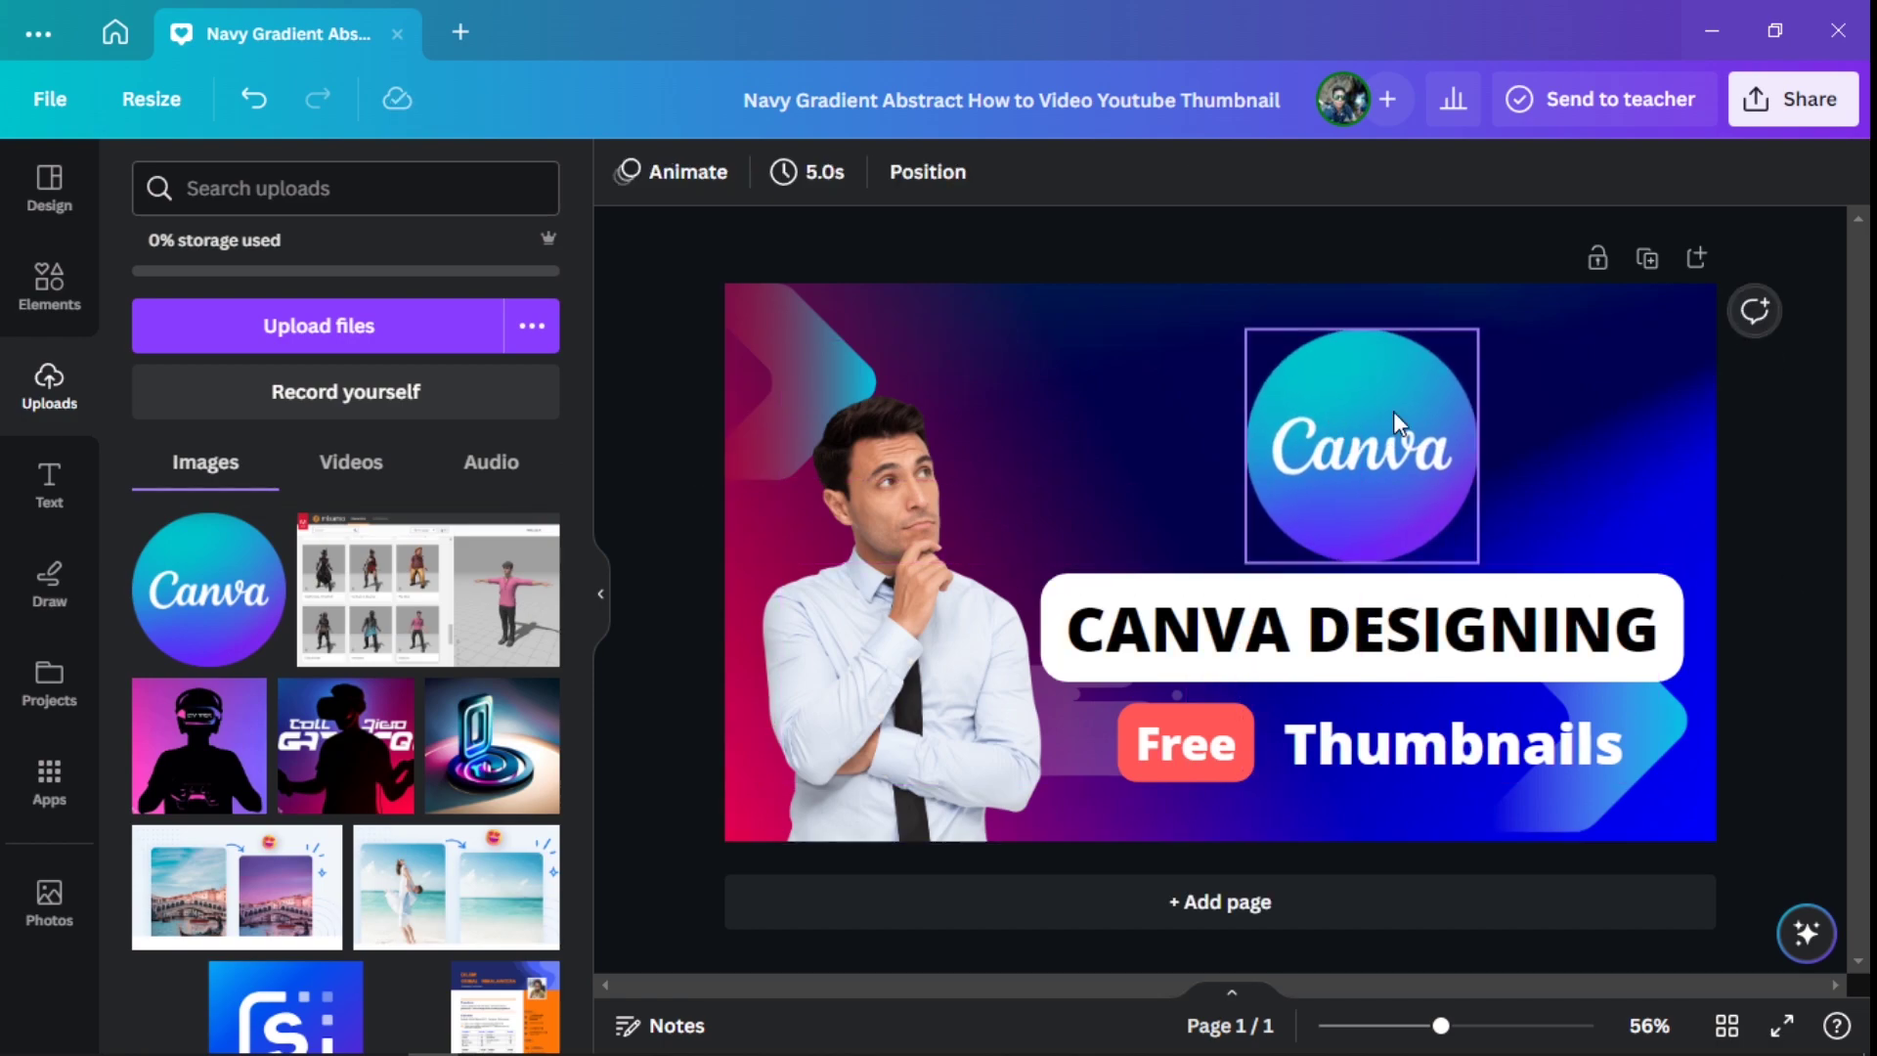
{"action": "left_click_drag", "start_coordinate": [1134, 748], "coordinate": [1542, 746]}
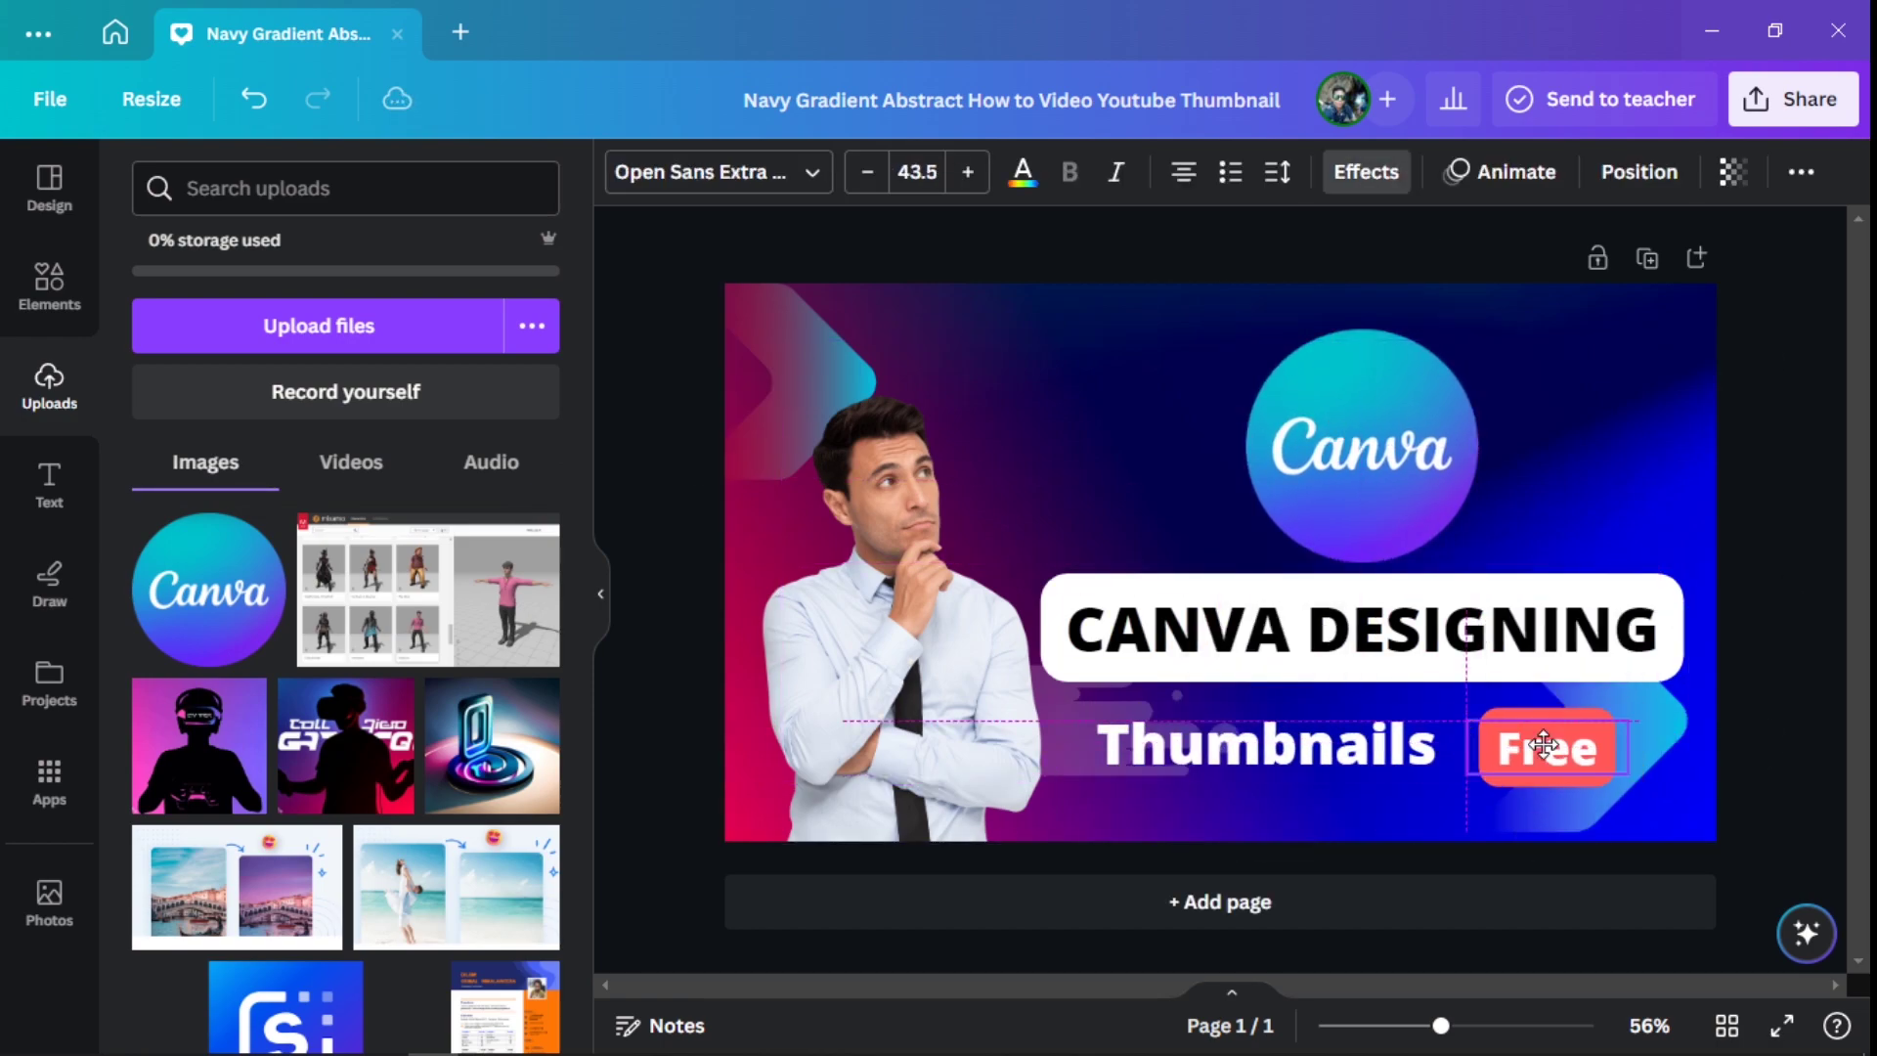
Add a subheading reading "Tutorial - 1" near the thumbnail's upper-right corner and enlarge its font
{"action": "left_click", "coordinate": [49, 482]}
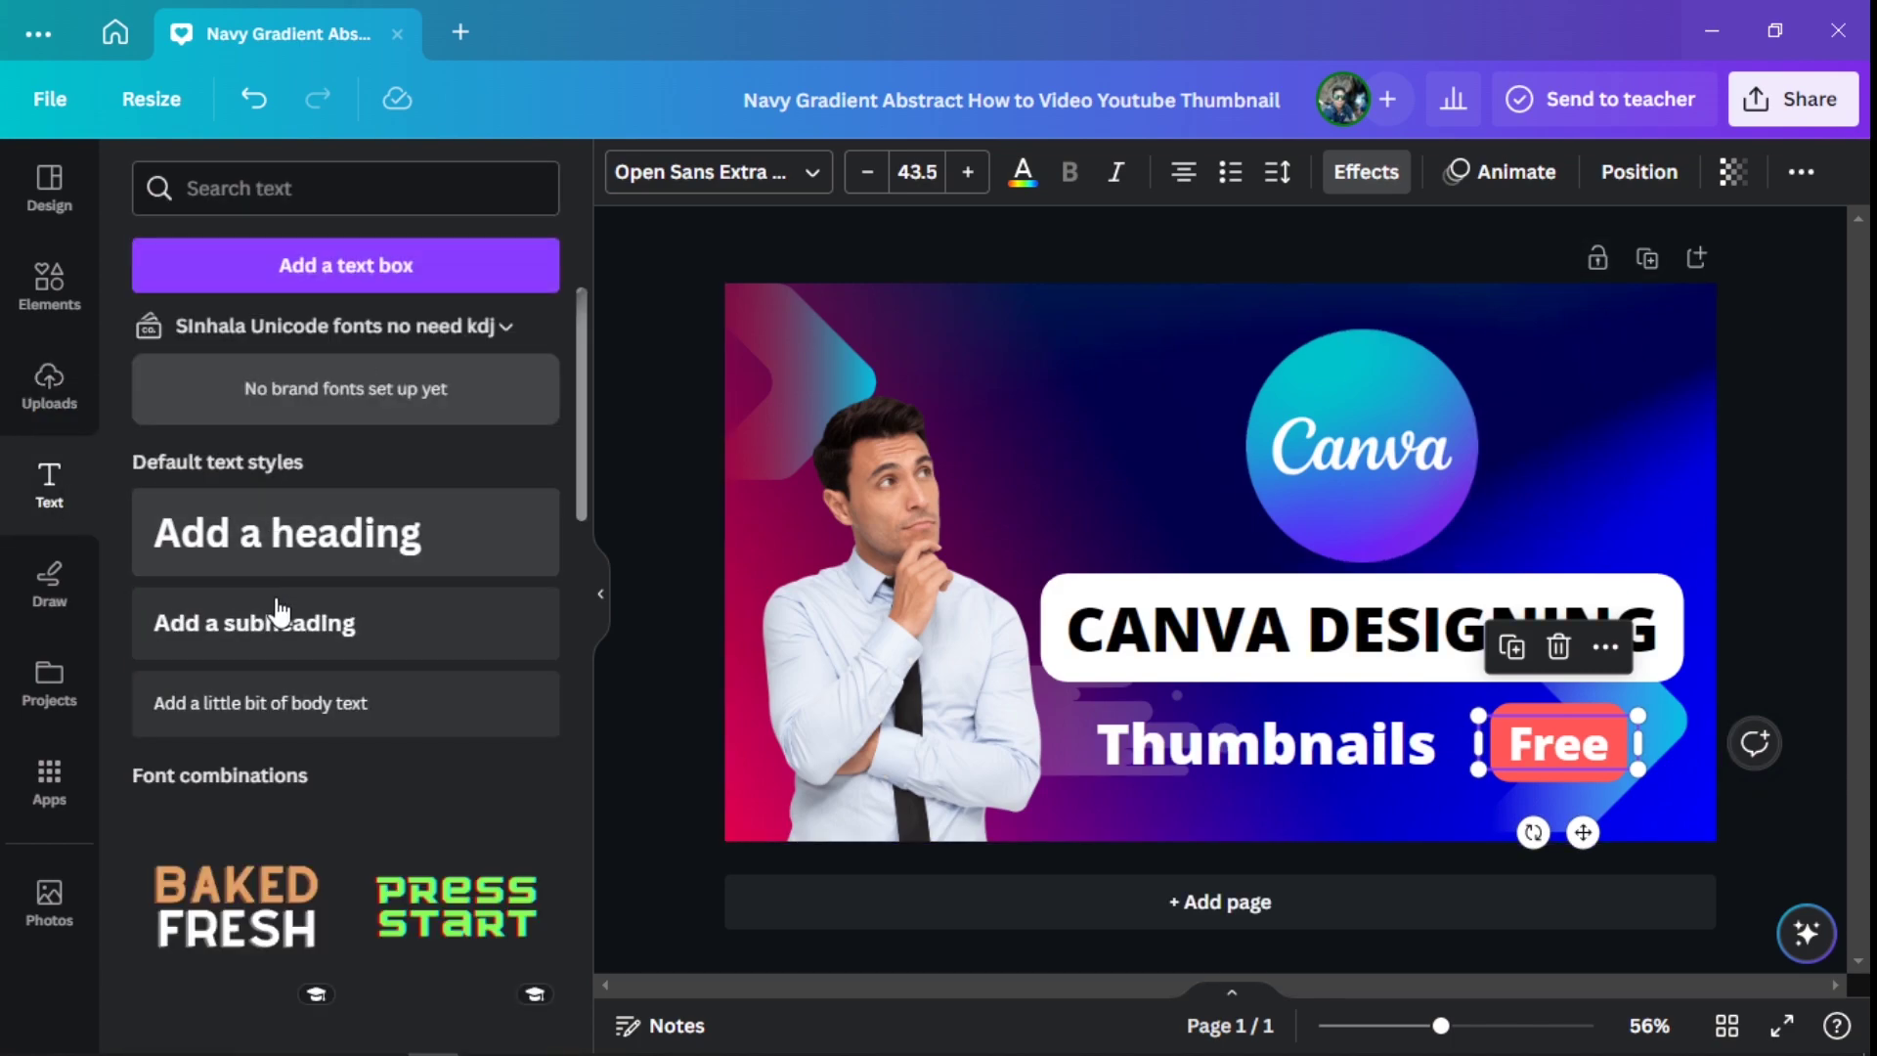
{"action": "left_click", "coordinate": [285, 598]}
{"action": "type", "text": "Tutorial - 1"}
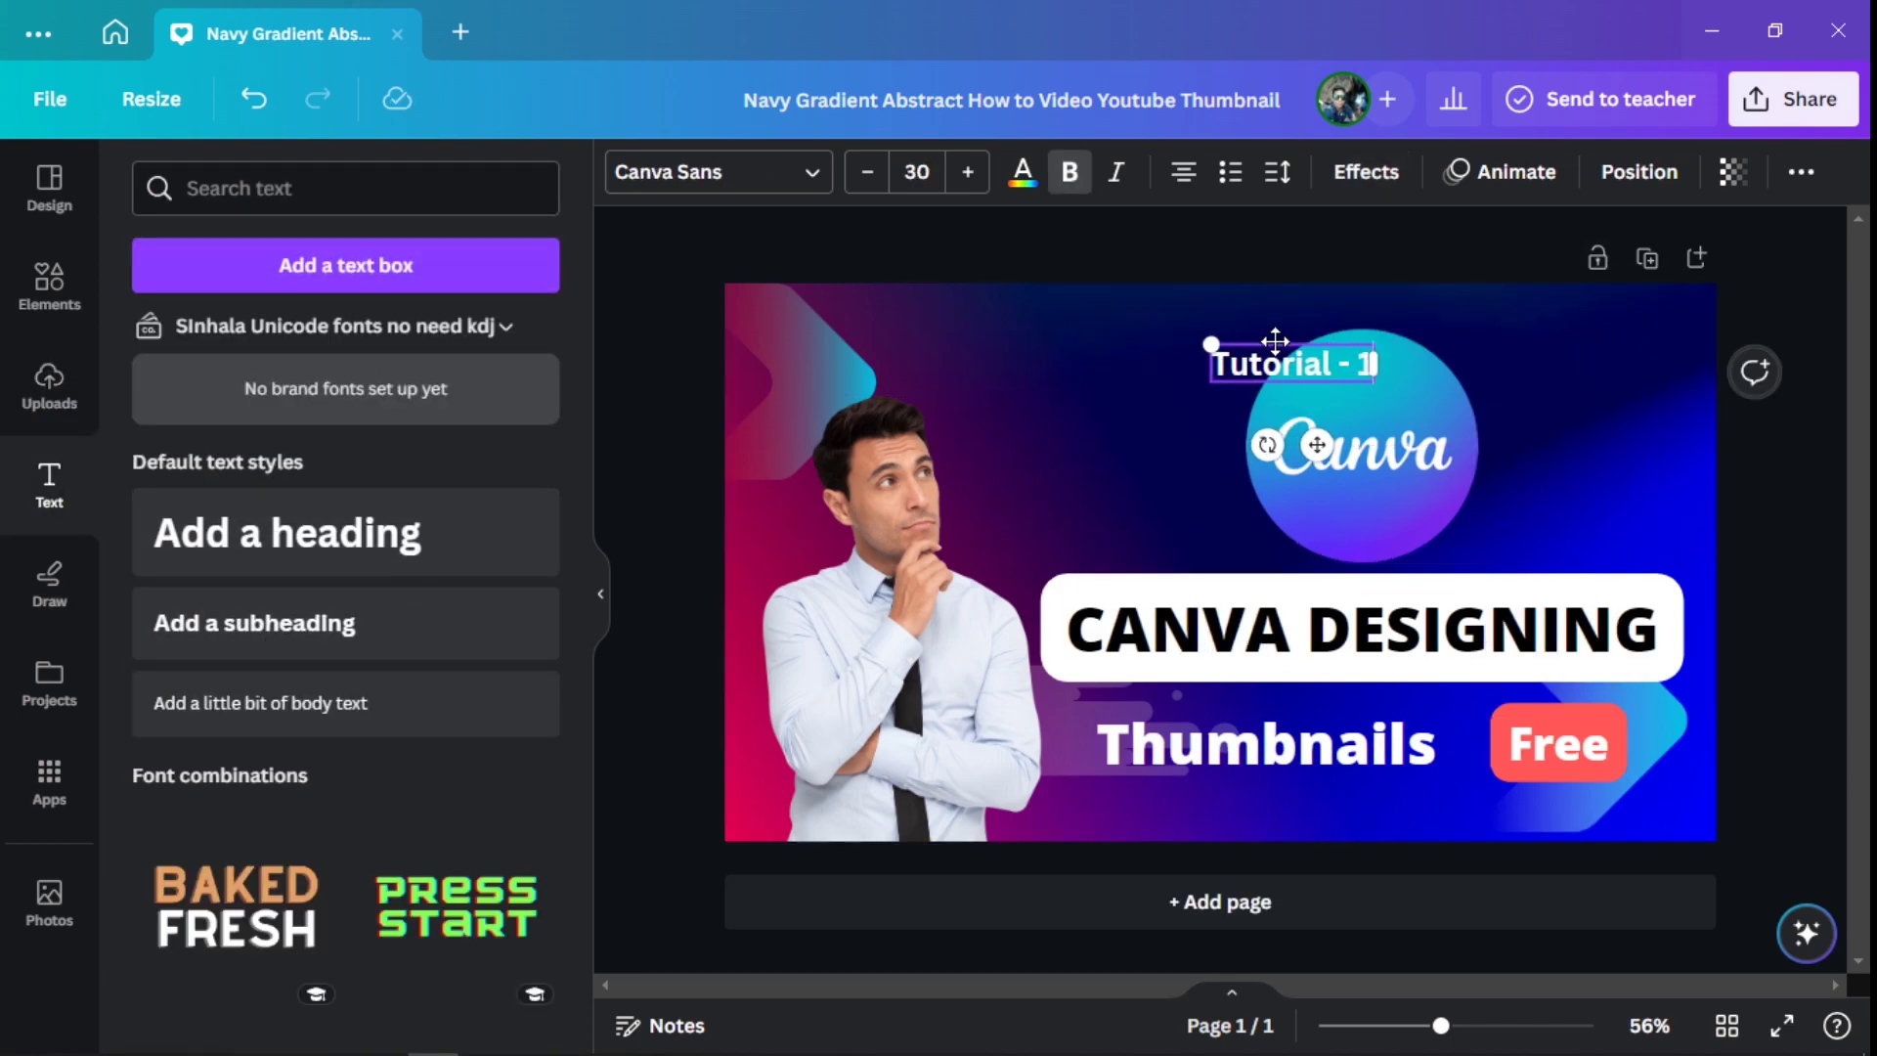
{"action": "left_click_drag", "start_coordinate": [1276, 342], "coordinate": [1582, 299]}
{"action": "double_click", "coordinate": [1598, 322]}
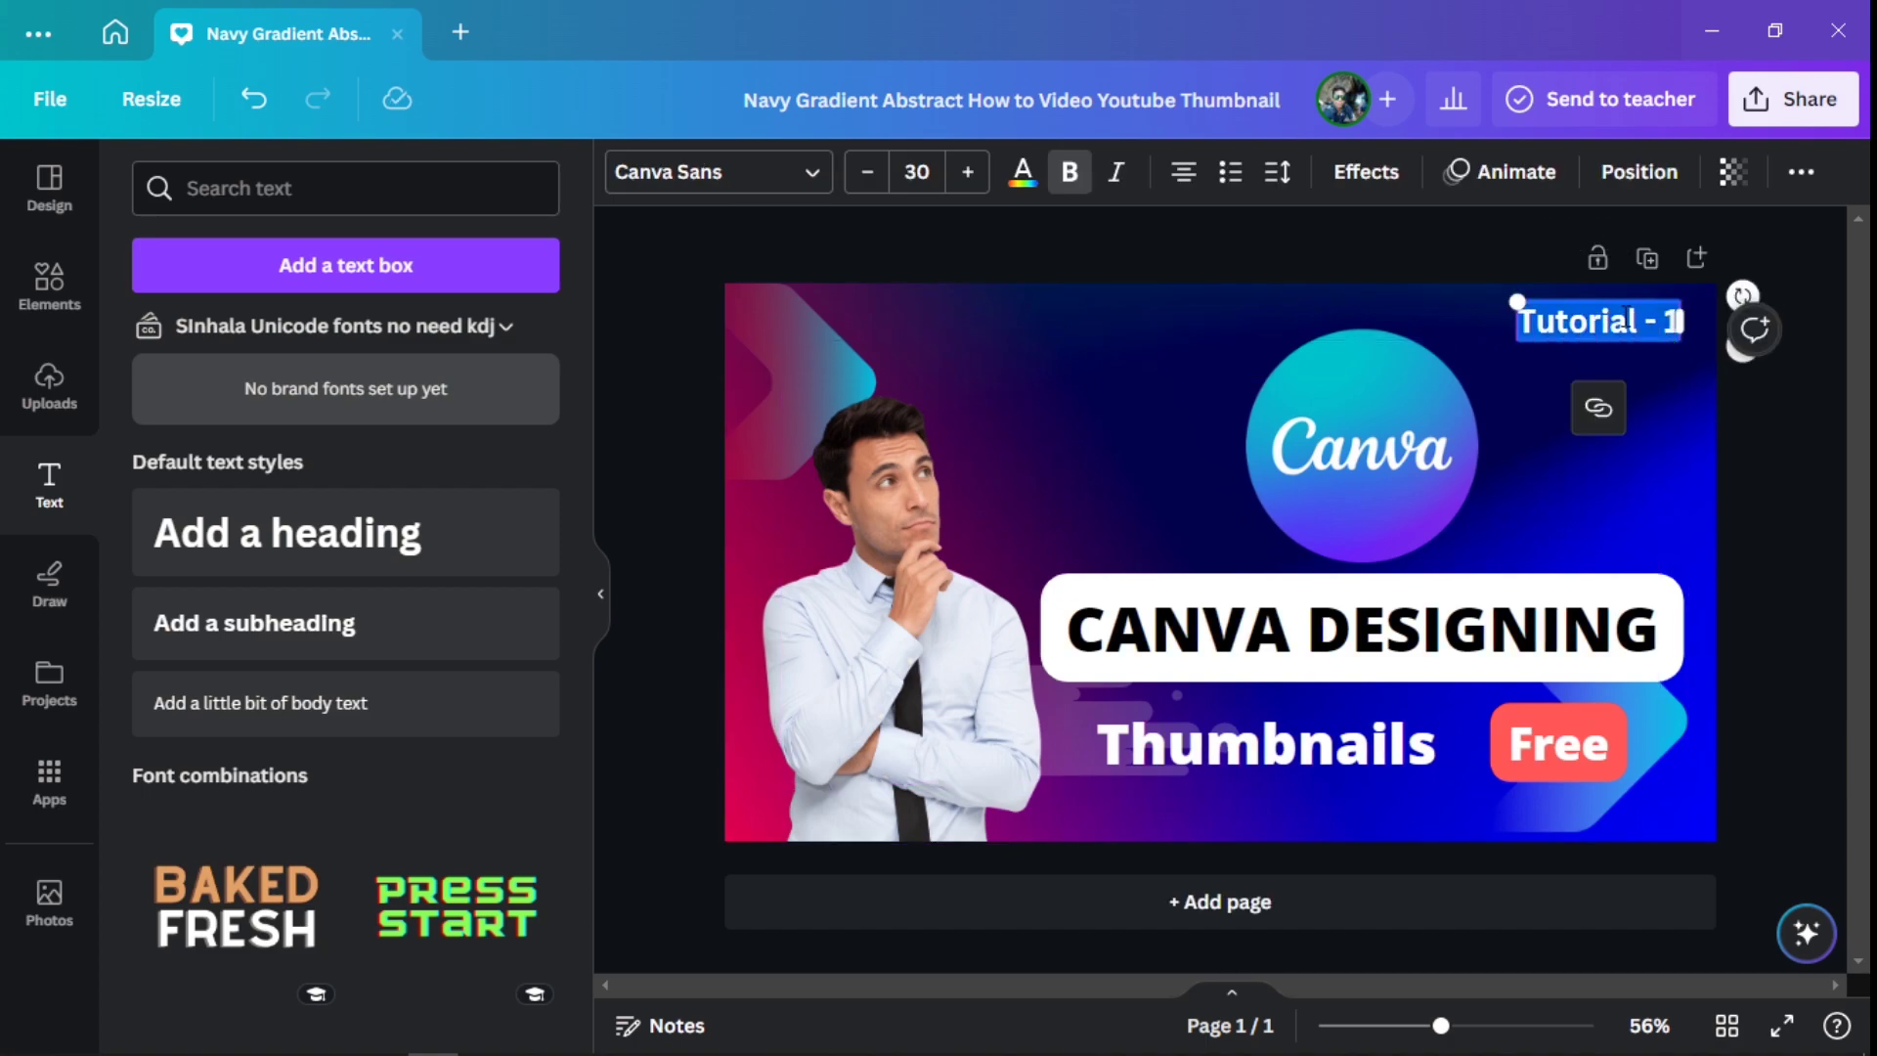
{"action": "left_click", "coordinate": [968, 172]}
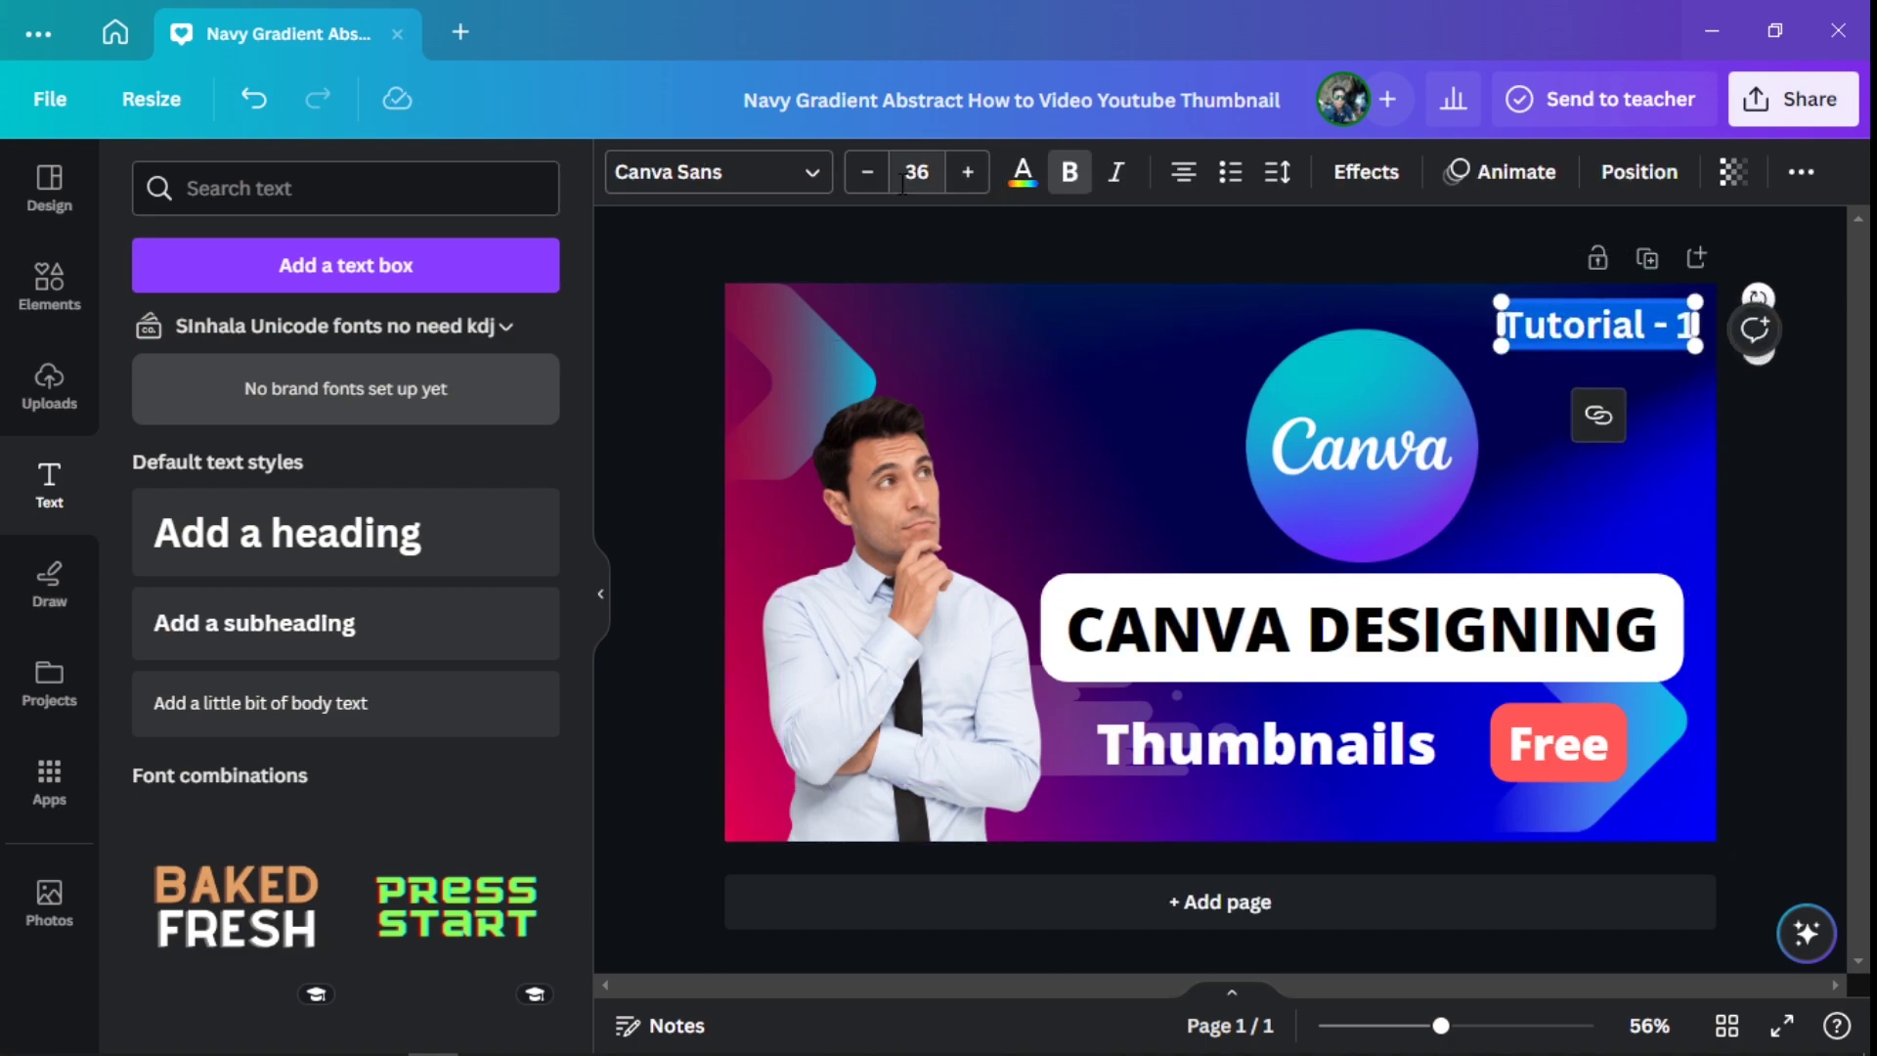
{"action": "left_click", "coordinate": [1819, 510]}
Arrange the Canva logo and the "Tutorial - 1" text side by side, and raise the "CANVA DESIGNING" banner slightly
{"action": "left_click_drag", "start_coordinate": [1361, 406], "coordinate": [1245, 407]}
{"action": "left_click_drag", "start_coordinate": [1566, 328], "coordinate": [1528, 404]}
{"action": "left_click_drag", "start_coordinate": [1271, 446], "coordinate": [1271, 411]}
{"action": "left_click", "coordinate": [1456, 533]}
{"action": "left_click_drag", "start_coordinate": [1416, 628], "coordinate": [1412, 599]}
{"action": "left_click", "coordinate": [1266, 743]}
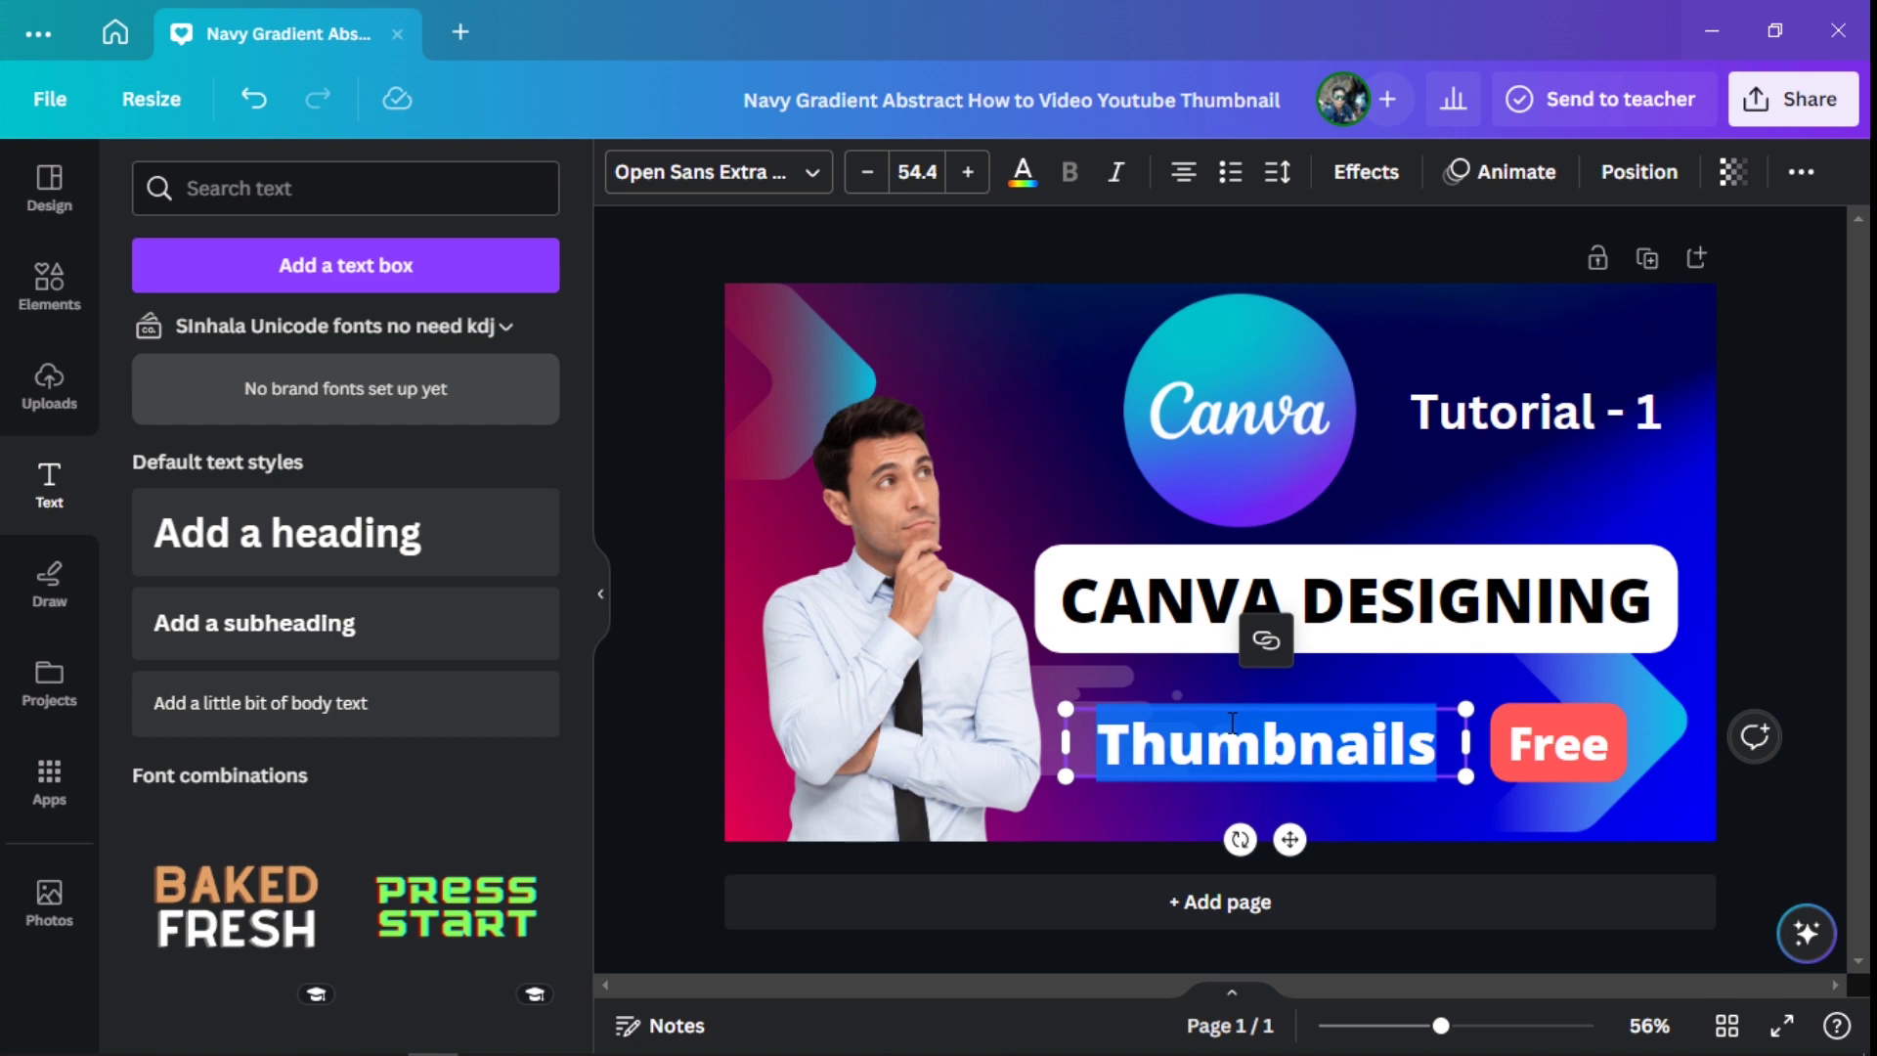
{"action": "left_click", "coordinate": [1559, 743]}
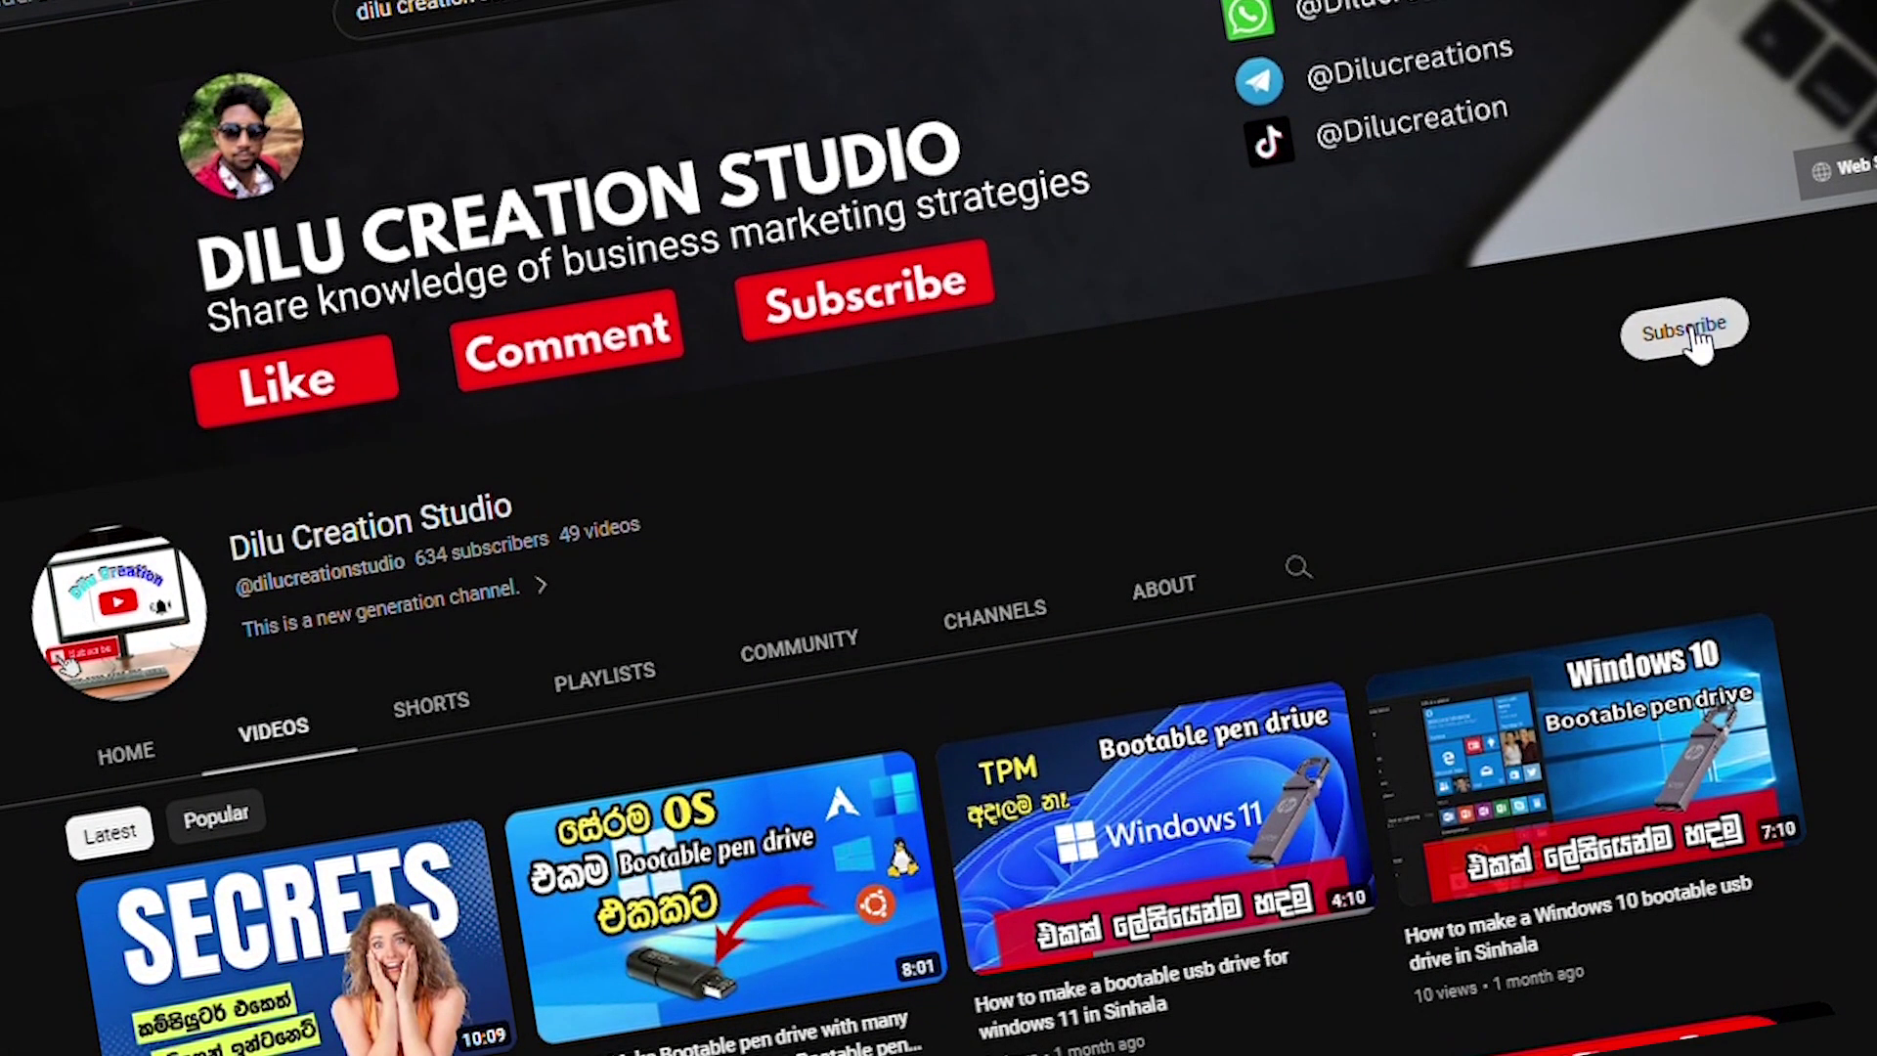
{"action": "left_click", "coordinate": [1643, 41]}
{"action": "left_click", "coordinate": [1720, 329]}
{"action": "left_click", "coordinate": [1721, 385]}
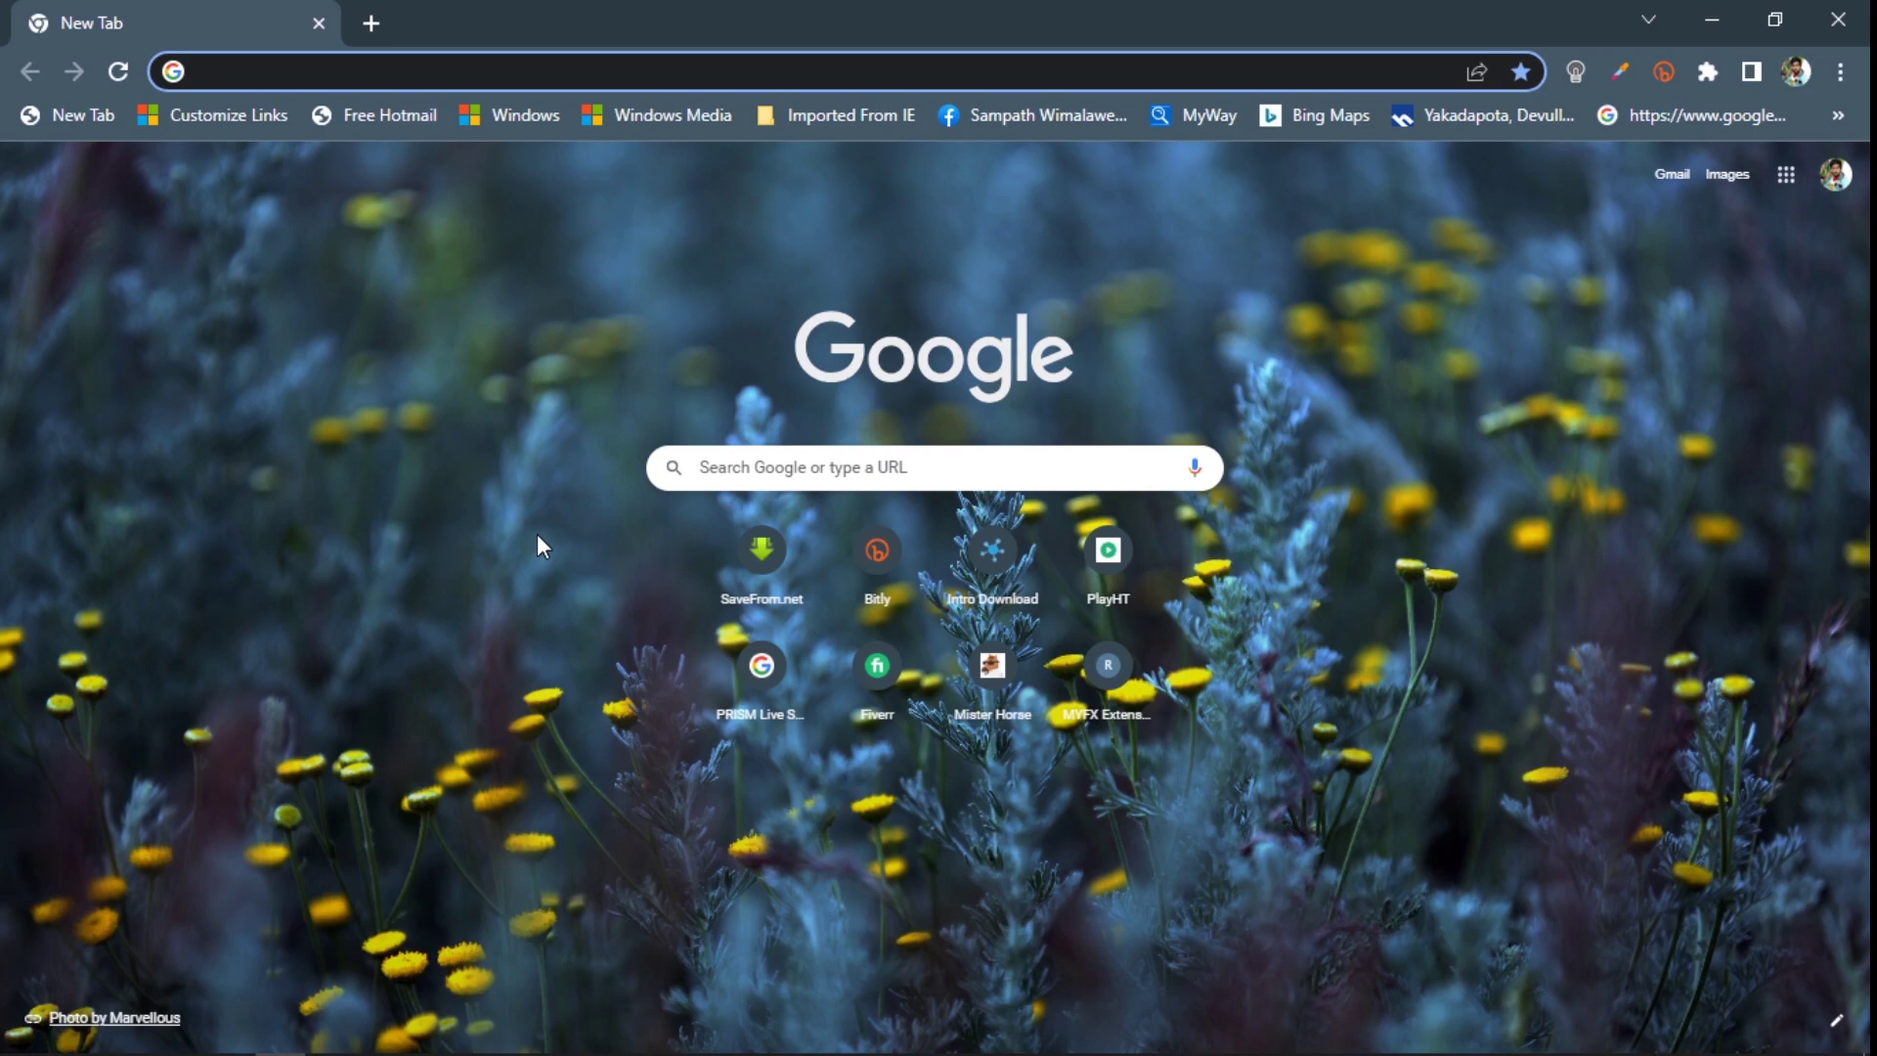
Search Google for "canva download"
{"action": "left_click", "coordinate": [932, 476]}
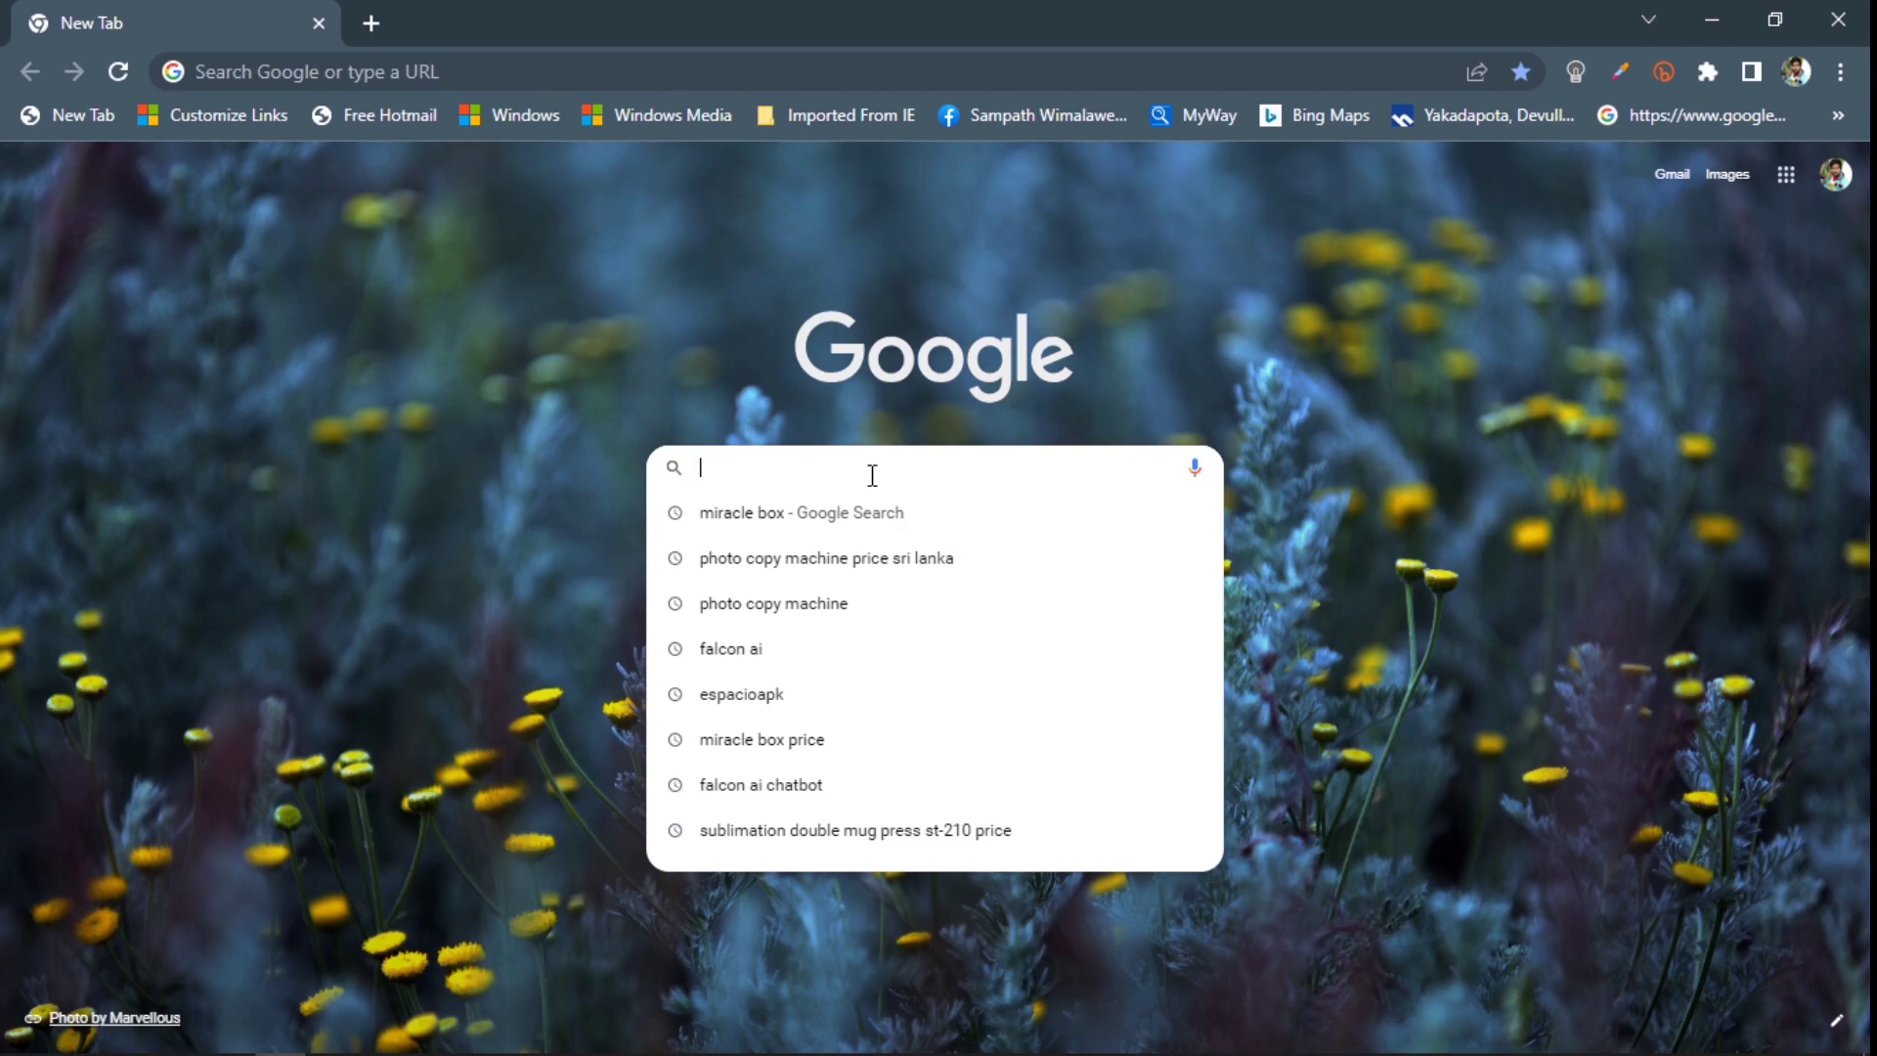
{"action": "type", "text": "can"}
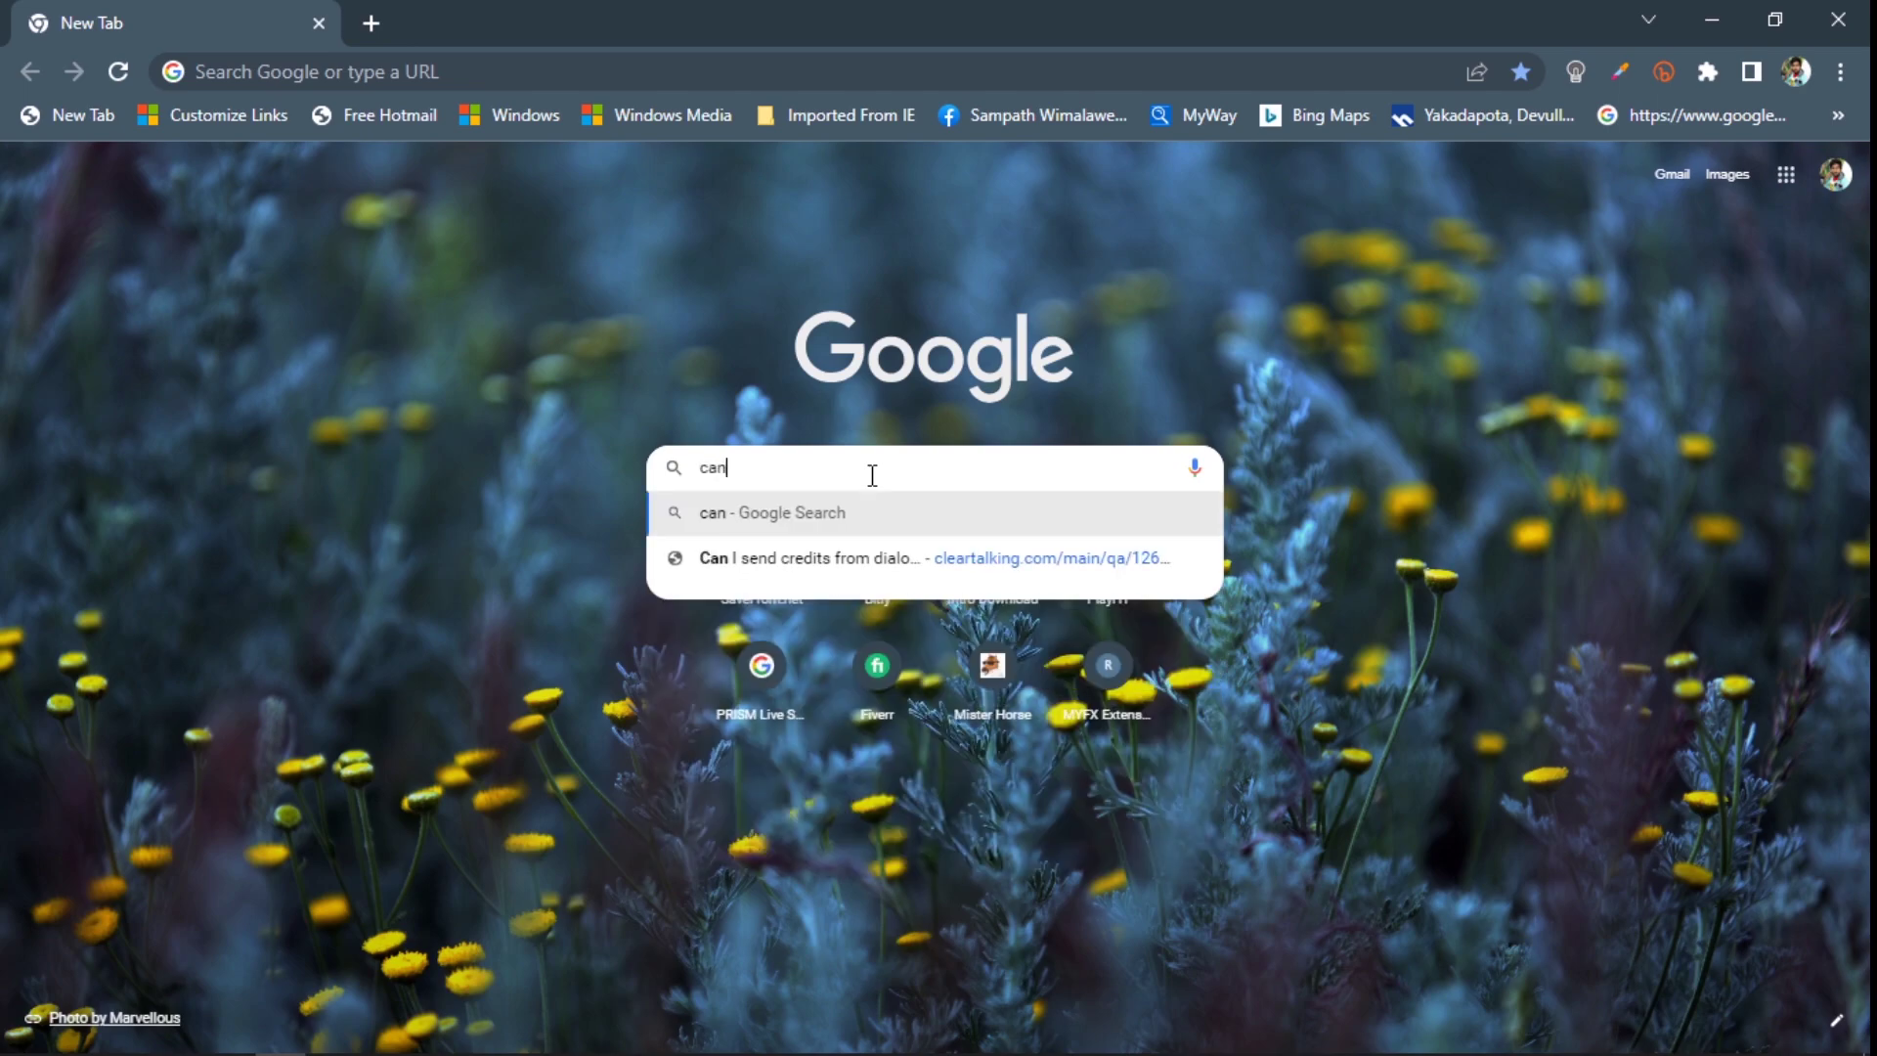
{"action": "type", "text": "va do"}
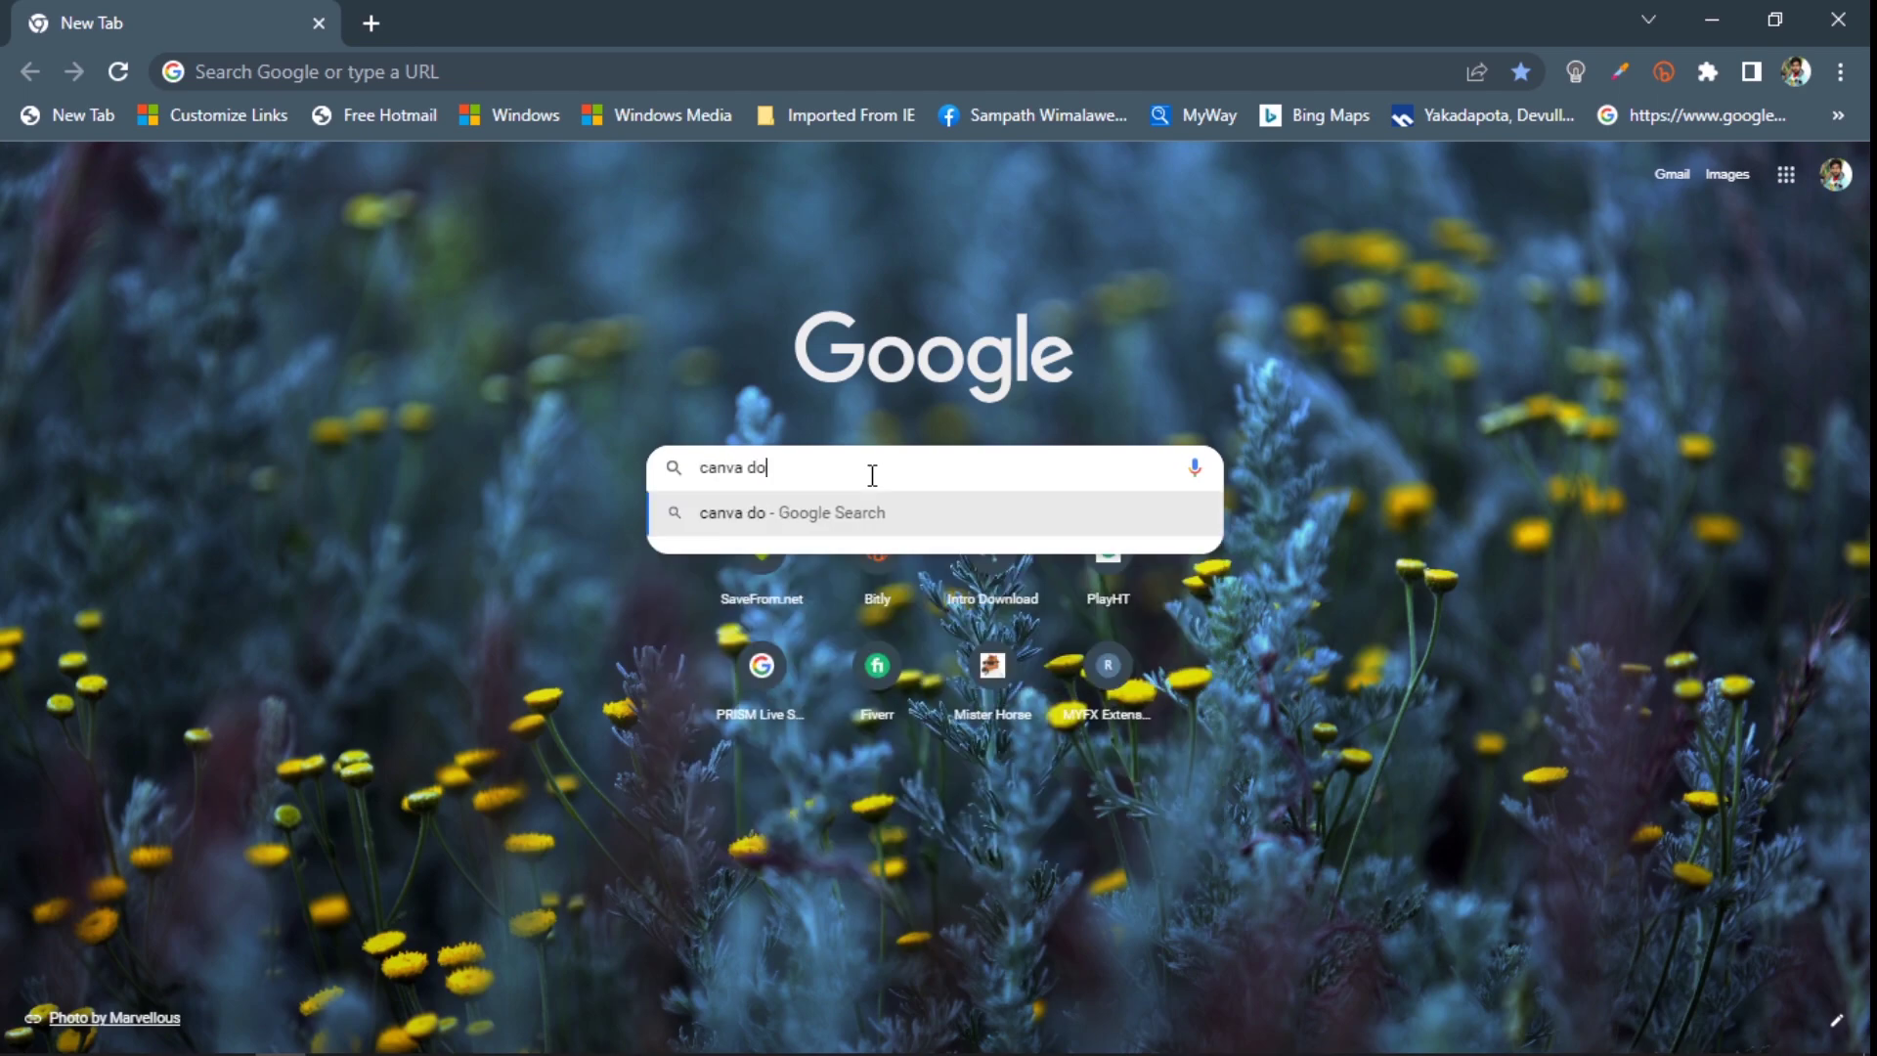
{"action": "type", "text": "wnload"}
{"action": "key", "text": "Return"}
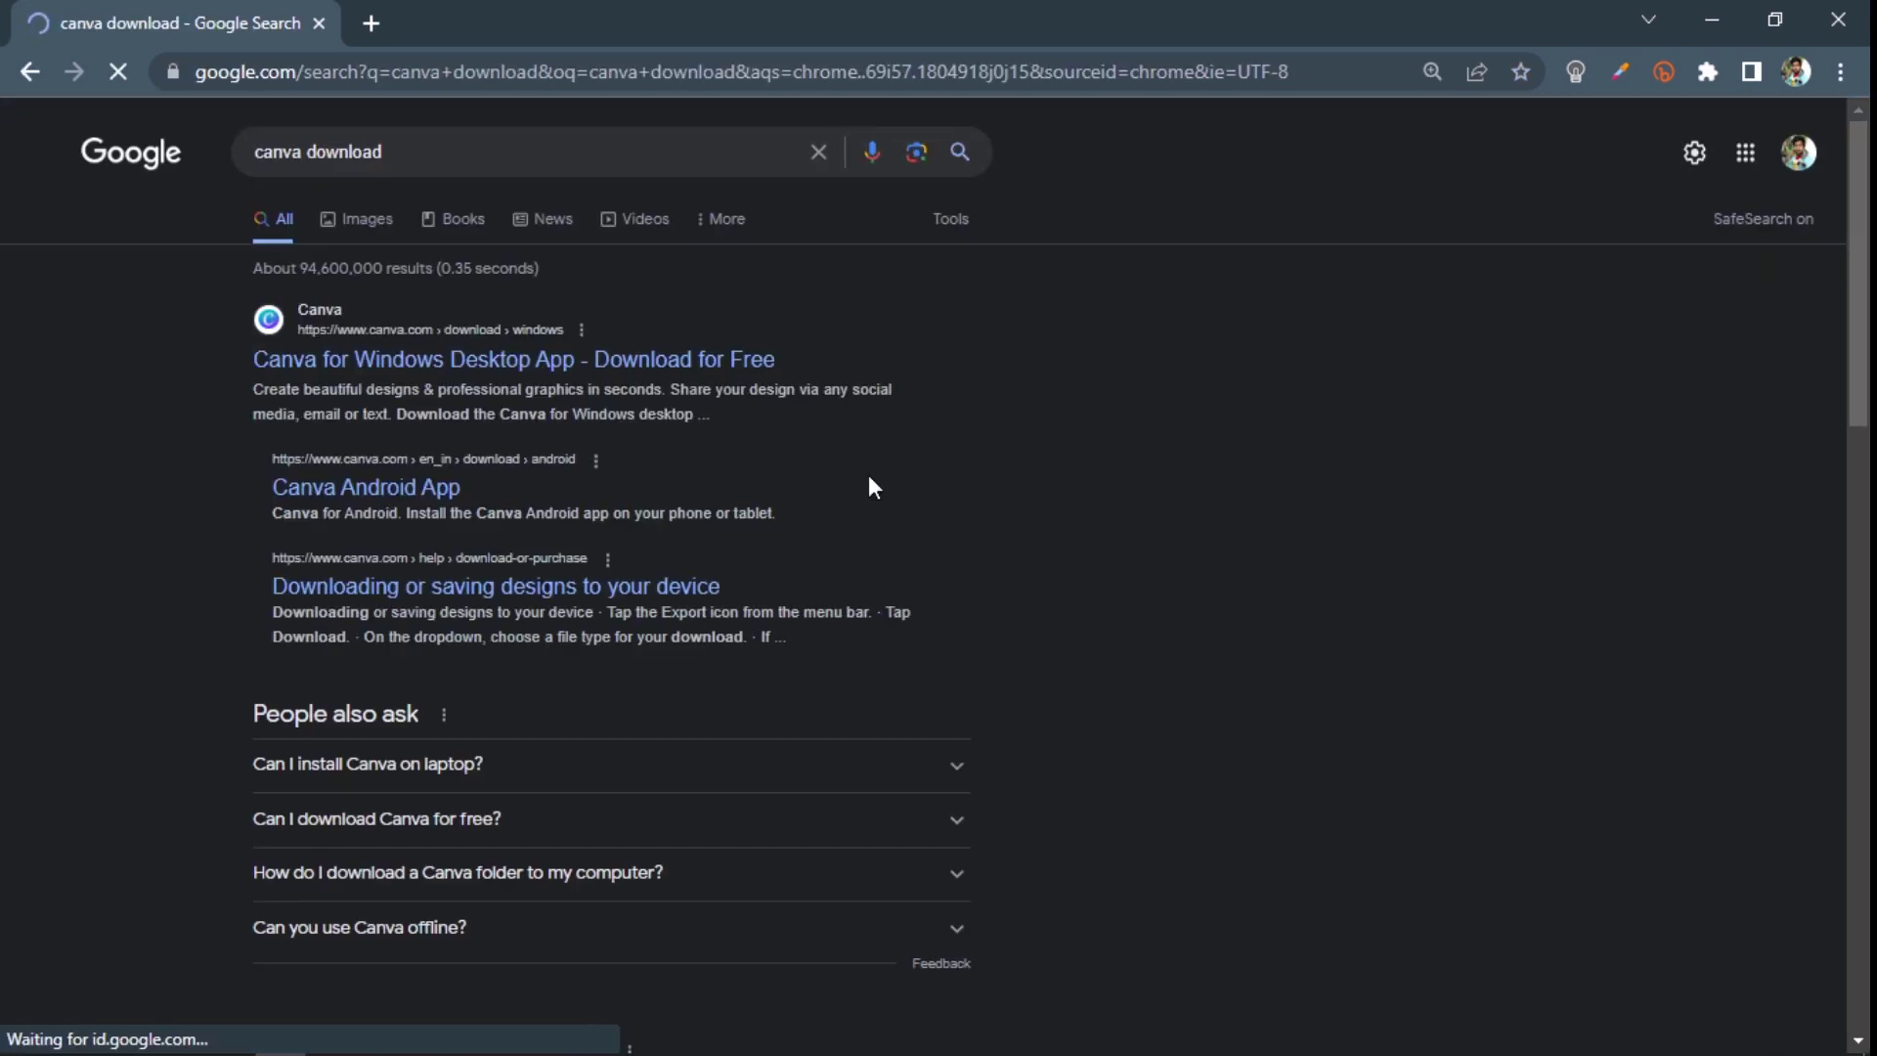
Open the Canva for Windows download page, start the installer download and cancel the transfer
{"action": "left_click", "coordinate": [393, 370]}
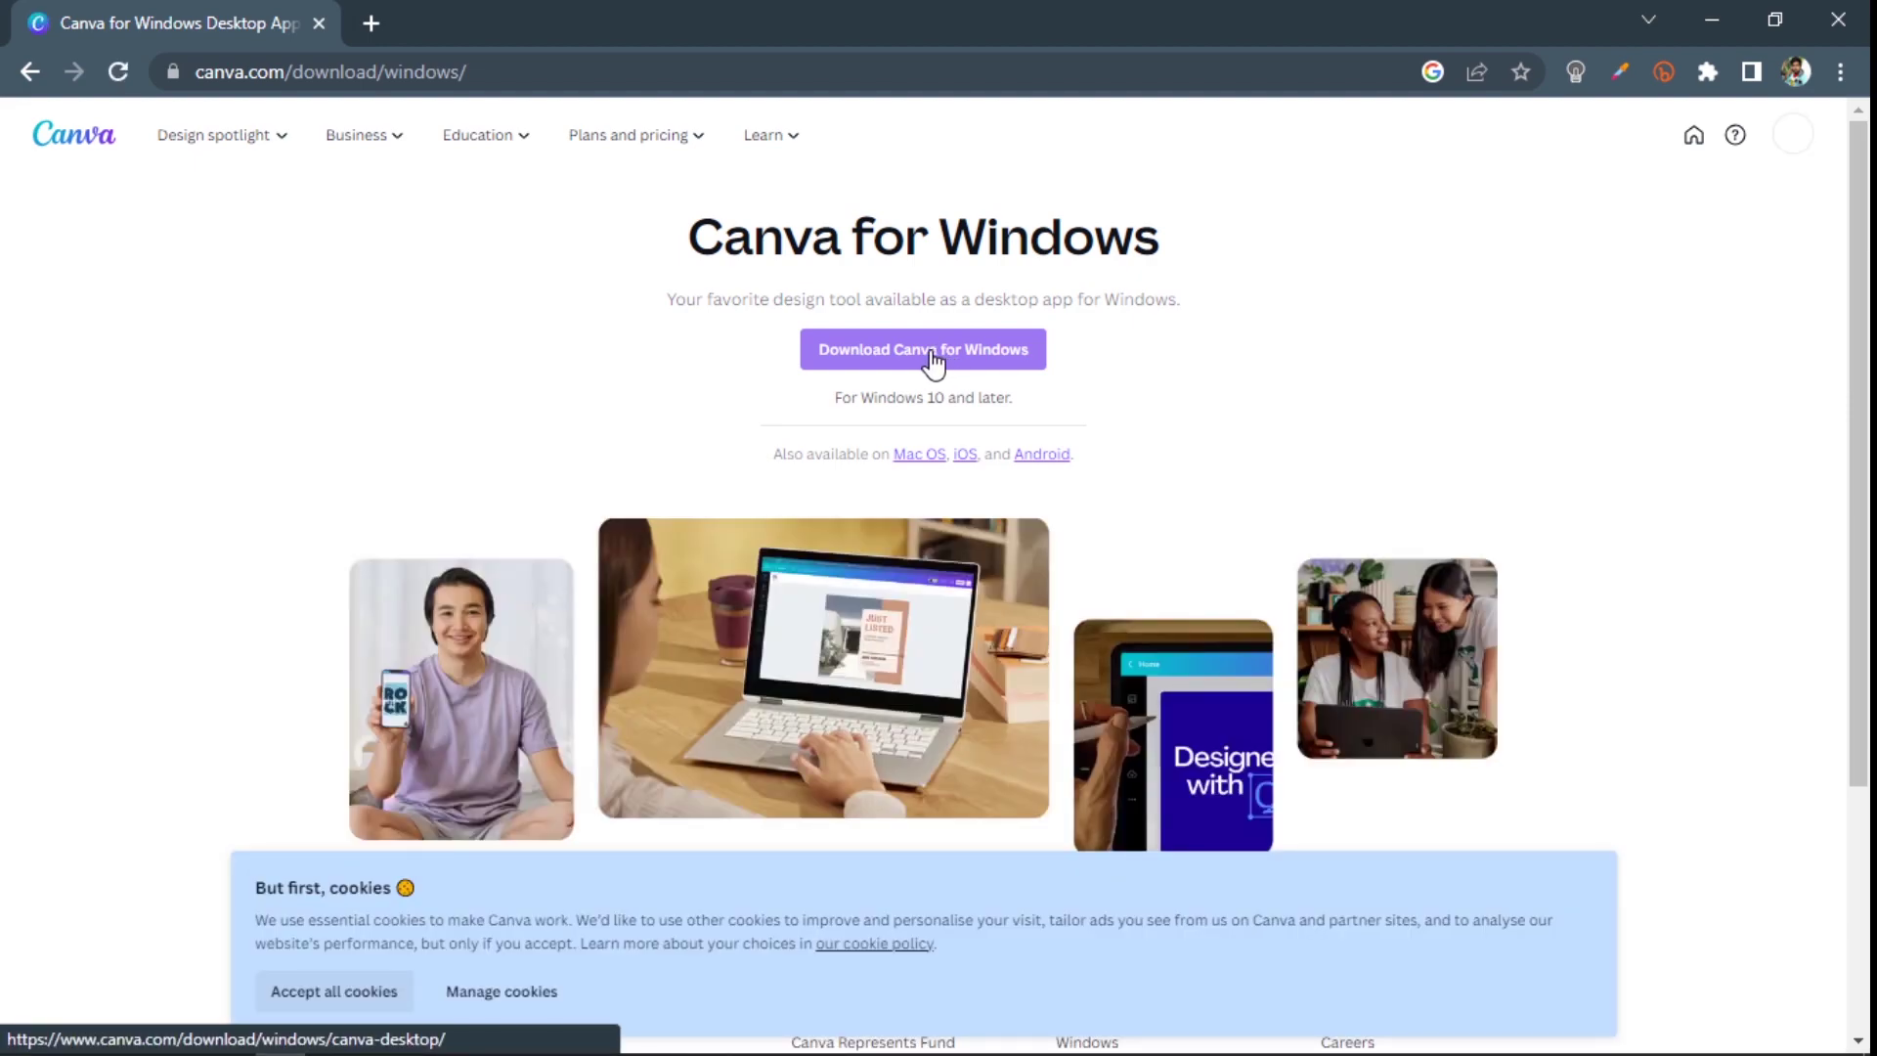
{"action": "left_click", "coordinate": [930, 352]}
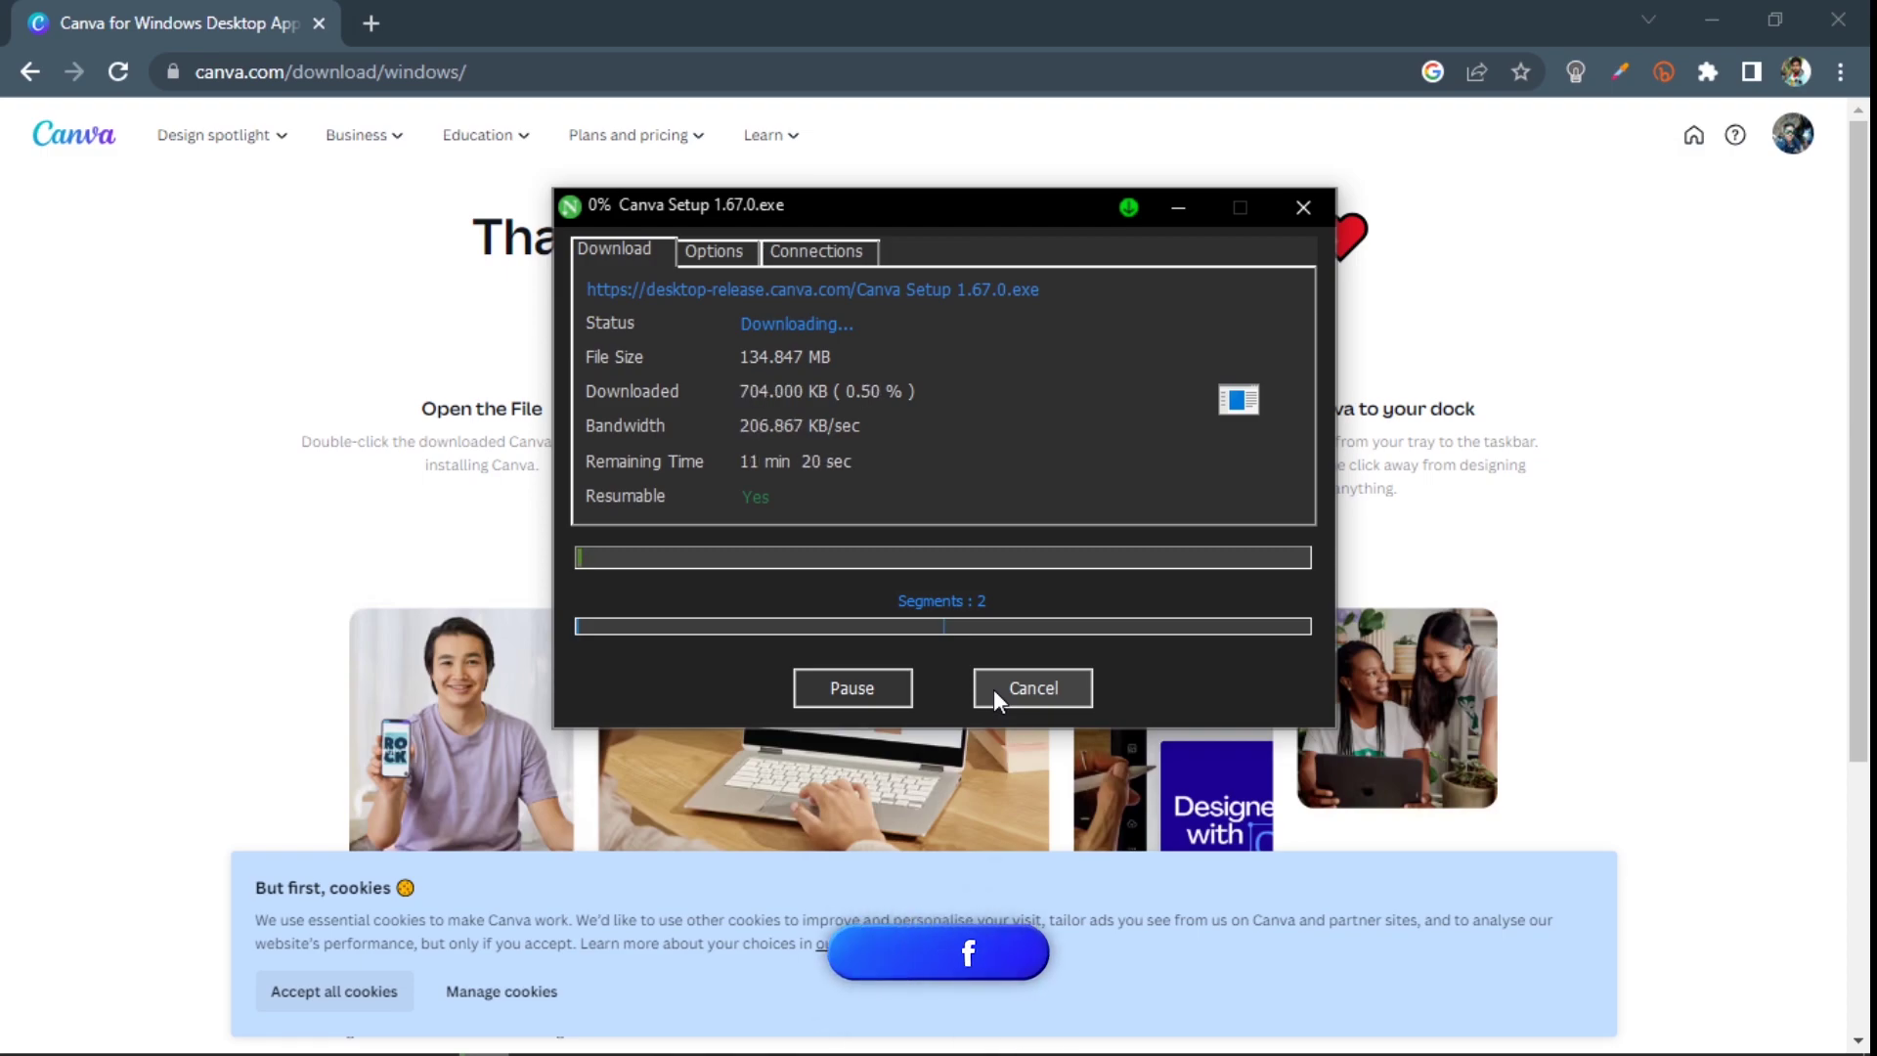
{"action": "left_click", "coordinate": [993, 689]}
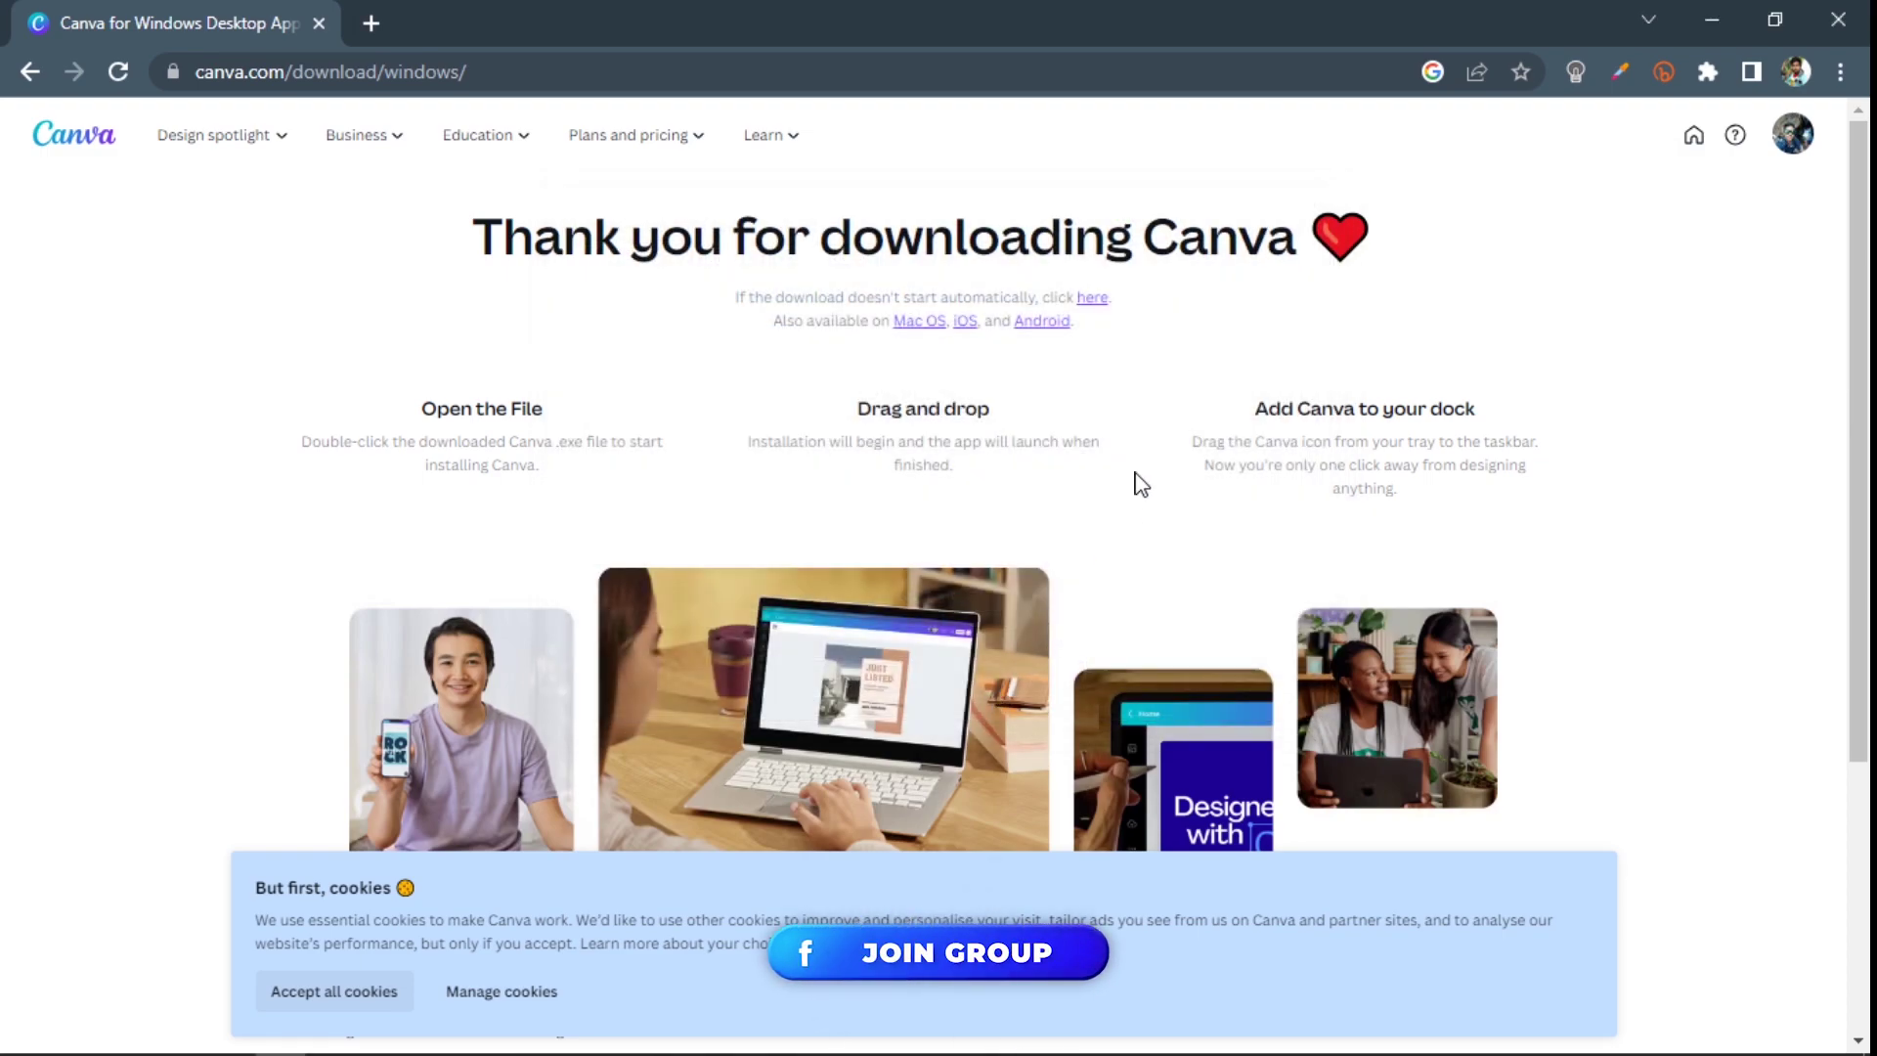
Clear the windows covering the design folder and run Canva Setup 1.62.0.exe, allowing it to close the running Canva
{"action": "left_click", "coordinate": [1762, 23]}
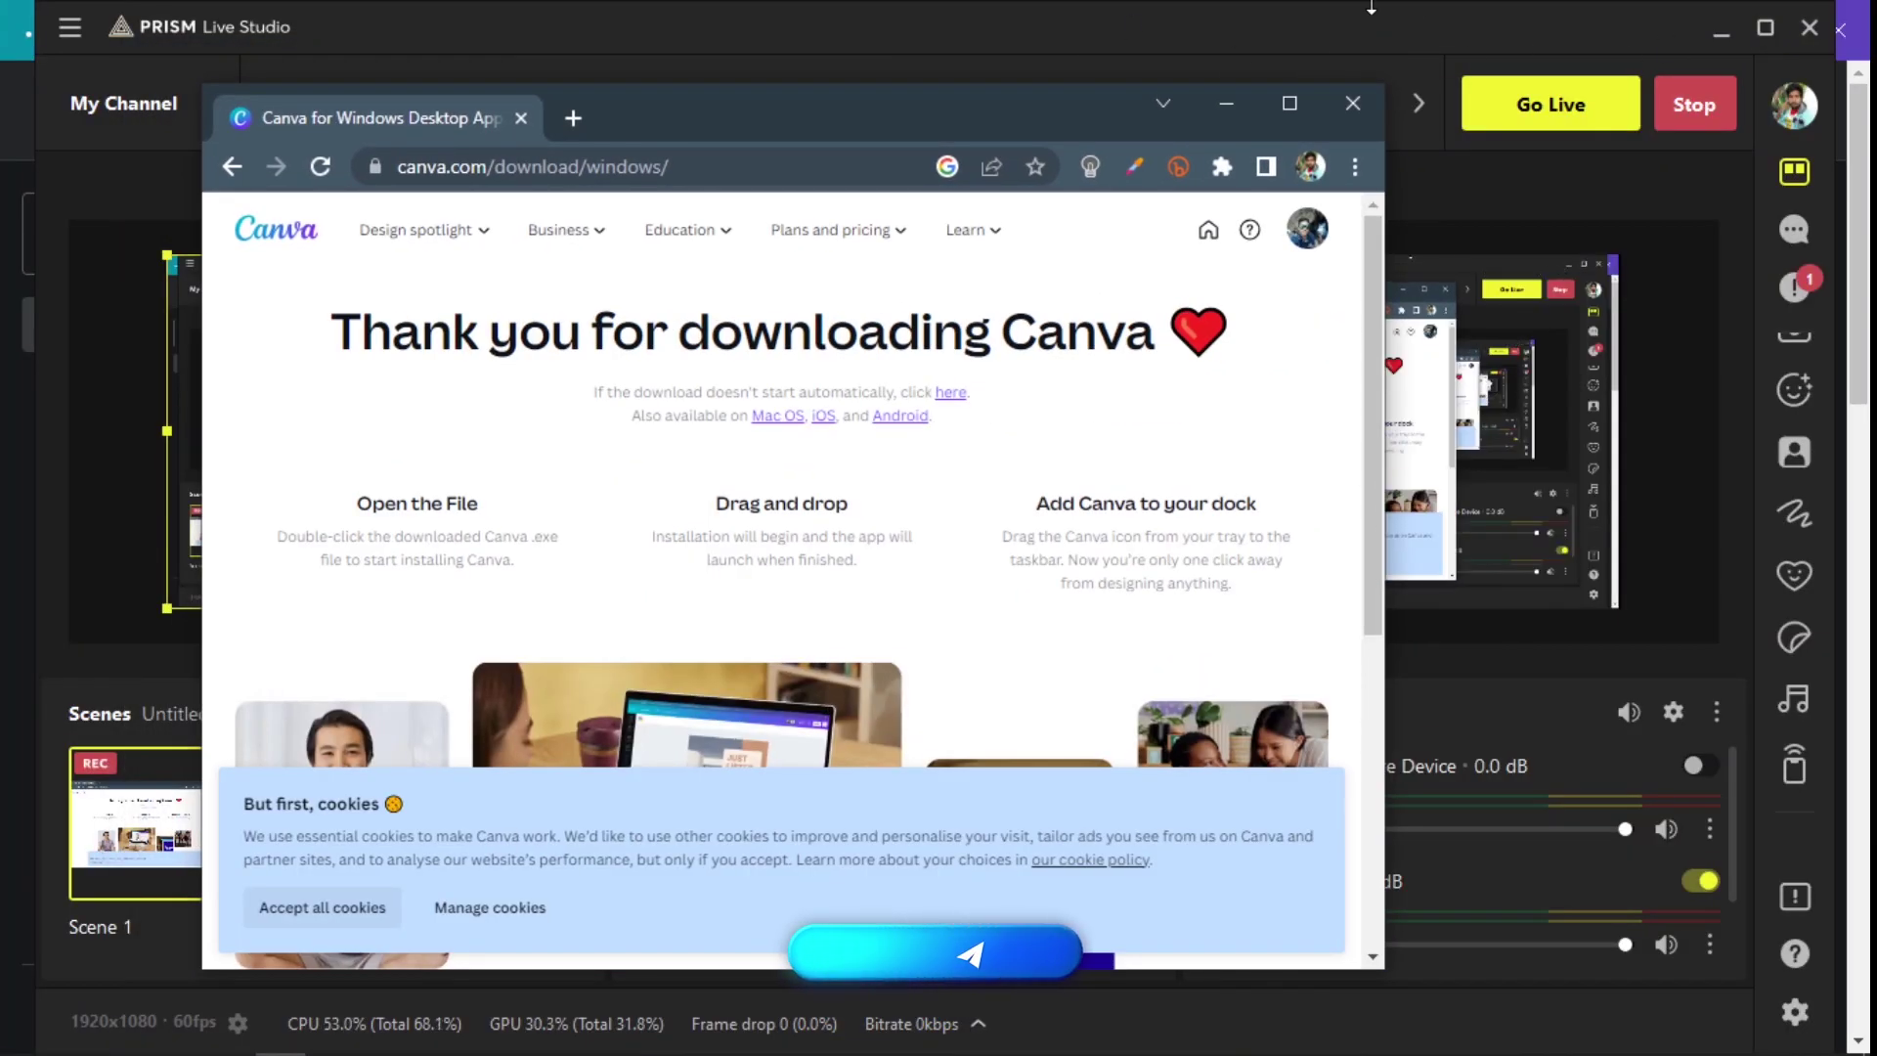
{"action": "left_click", "coordinate": [1720, 33]}
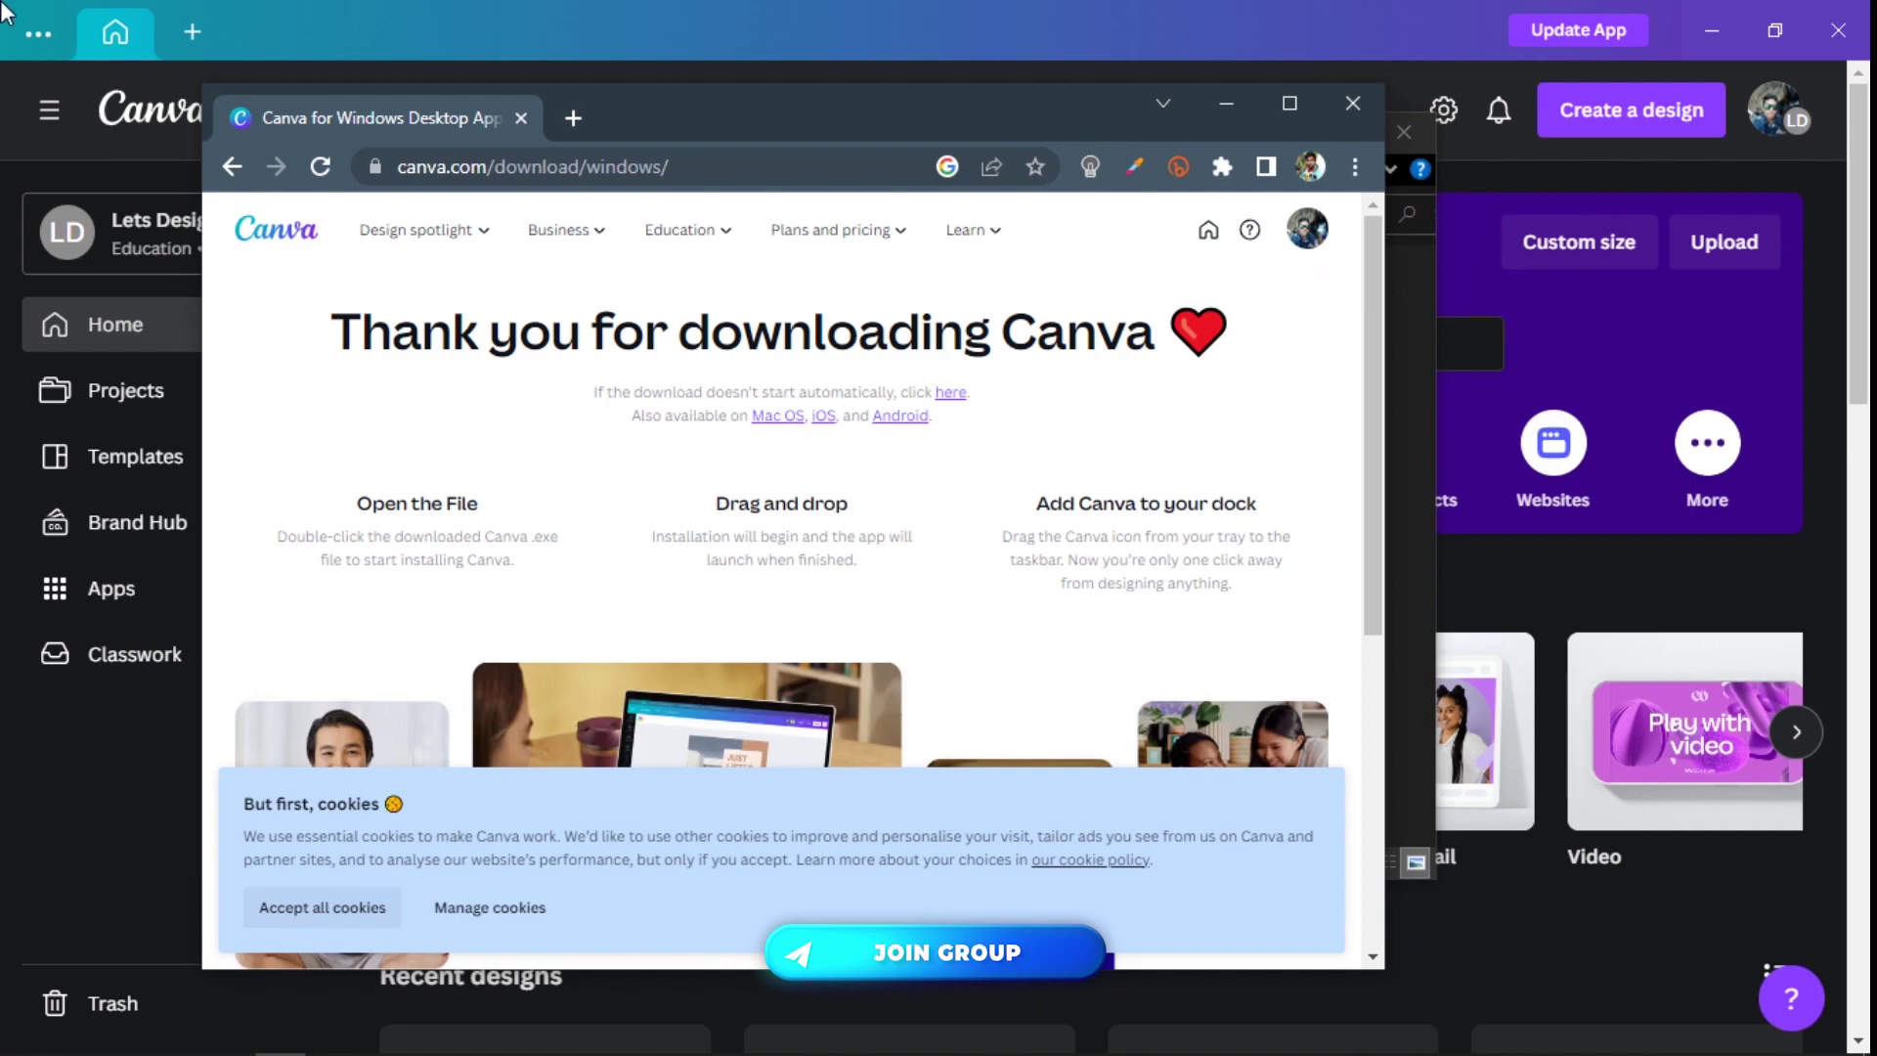
{"action": "left_click", "coordinate": [1838, 30]}
{"action": "double_click", "coordinate": [1187, 395]}
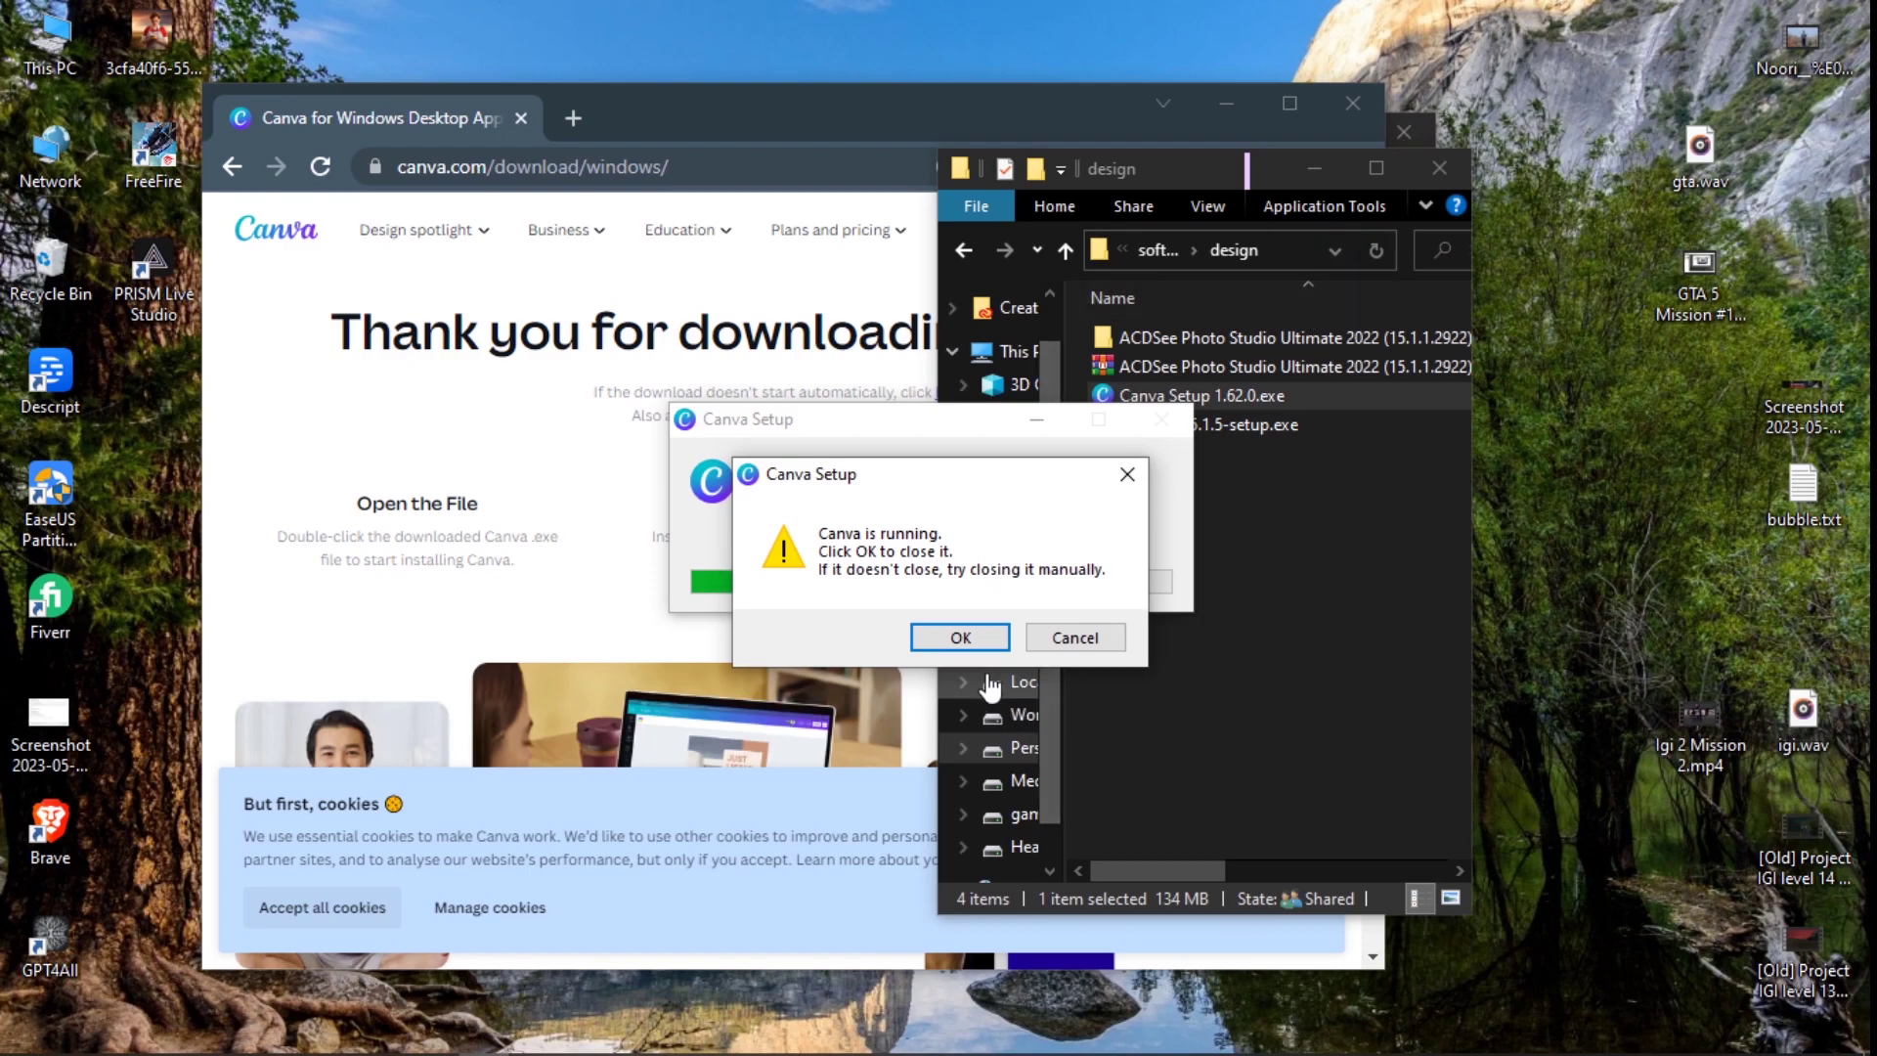
{"action": "left_click", "coordinate": [965, 642]}
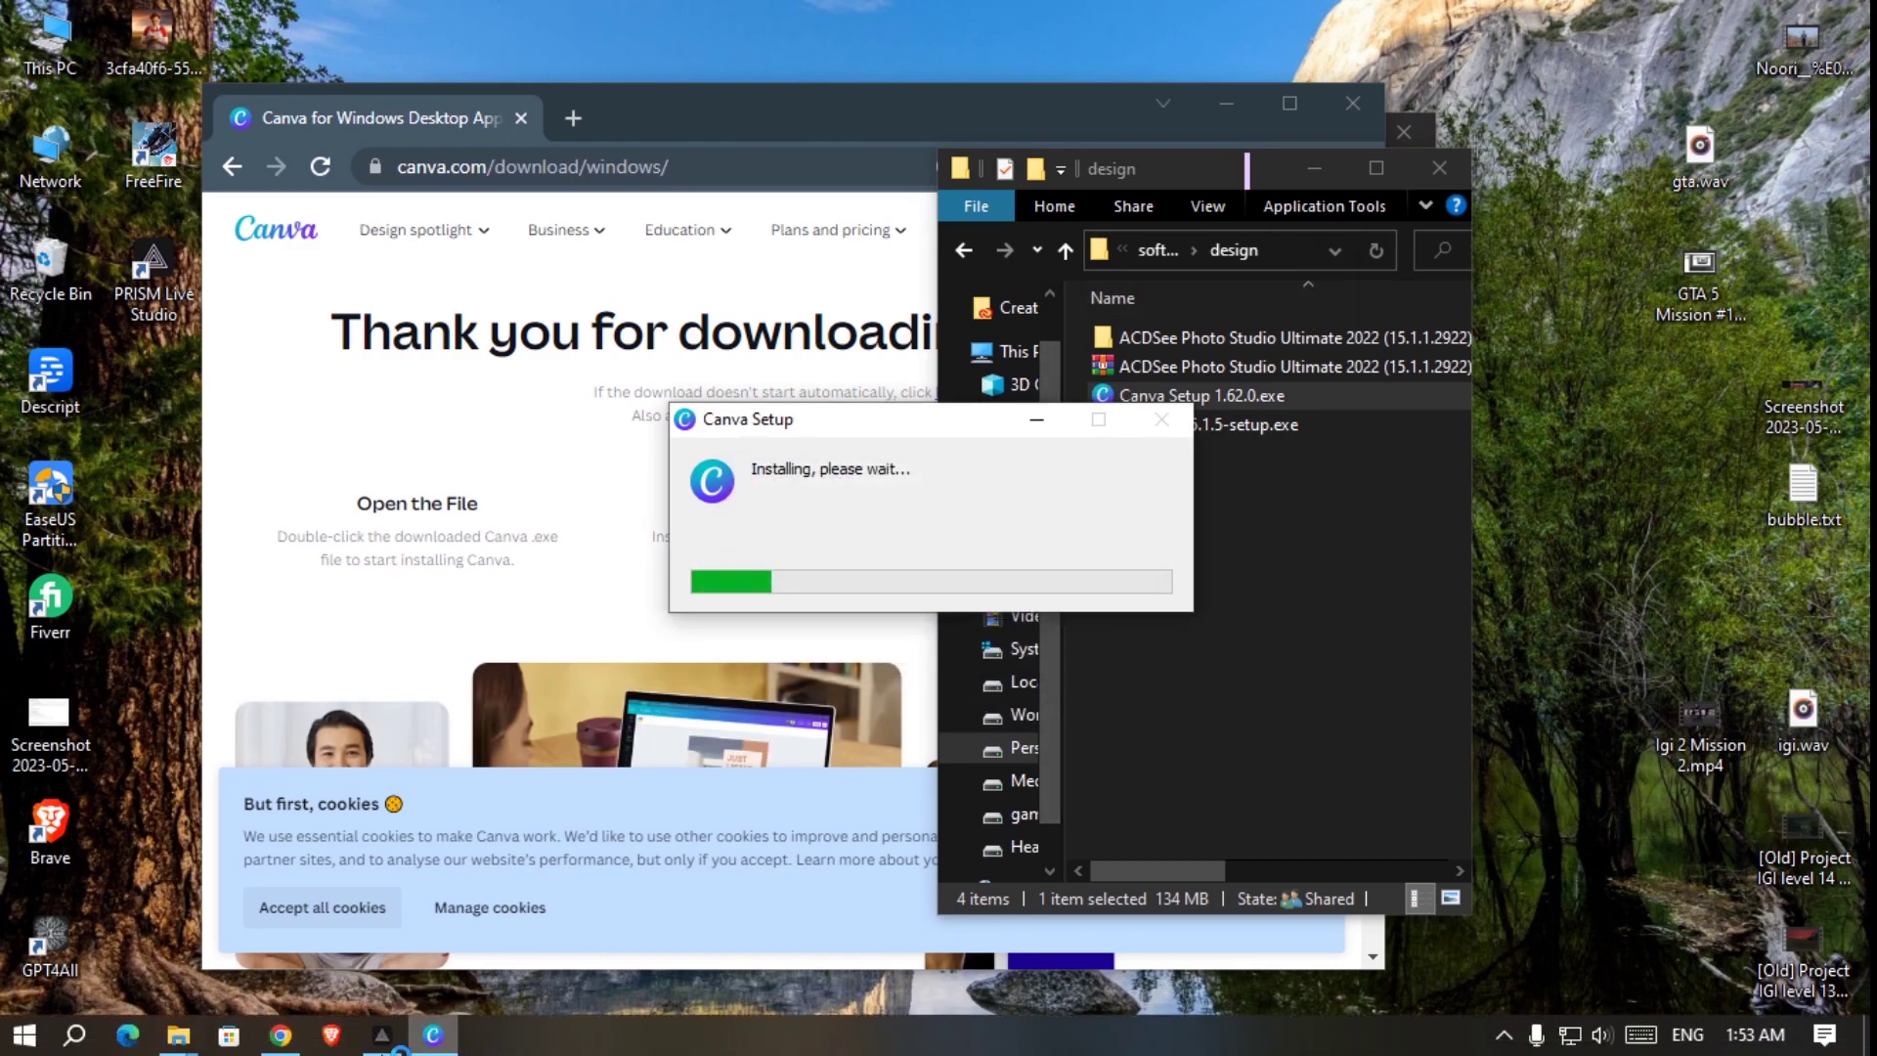
Maximize the newly installed Canva app's window and log out of the signed-in account
{"action": "mouse_move", "coordinate": [437, 1036]}
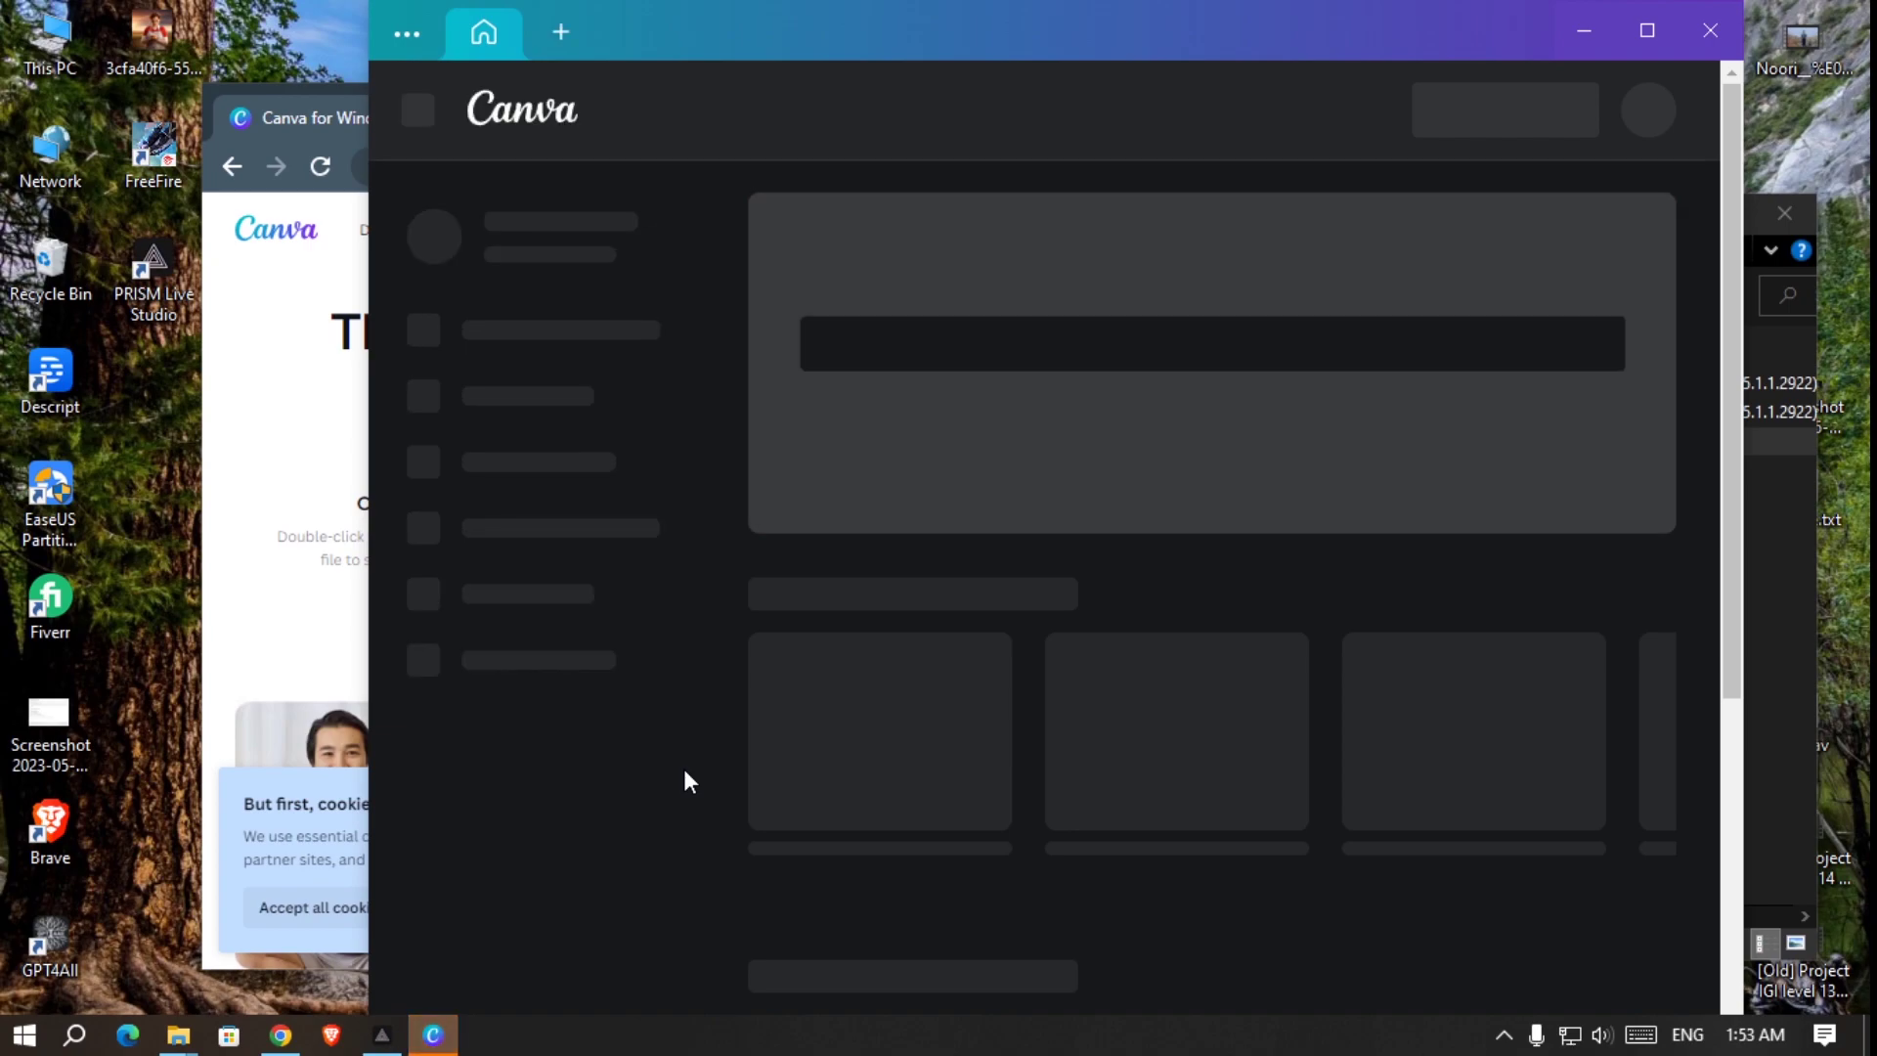
{"action": "left_click_drag", "start_coordinate": [1026, 41], "coordinate": [1005, 12]}
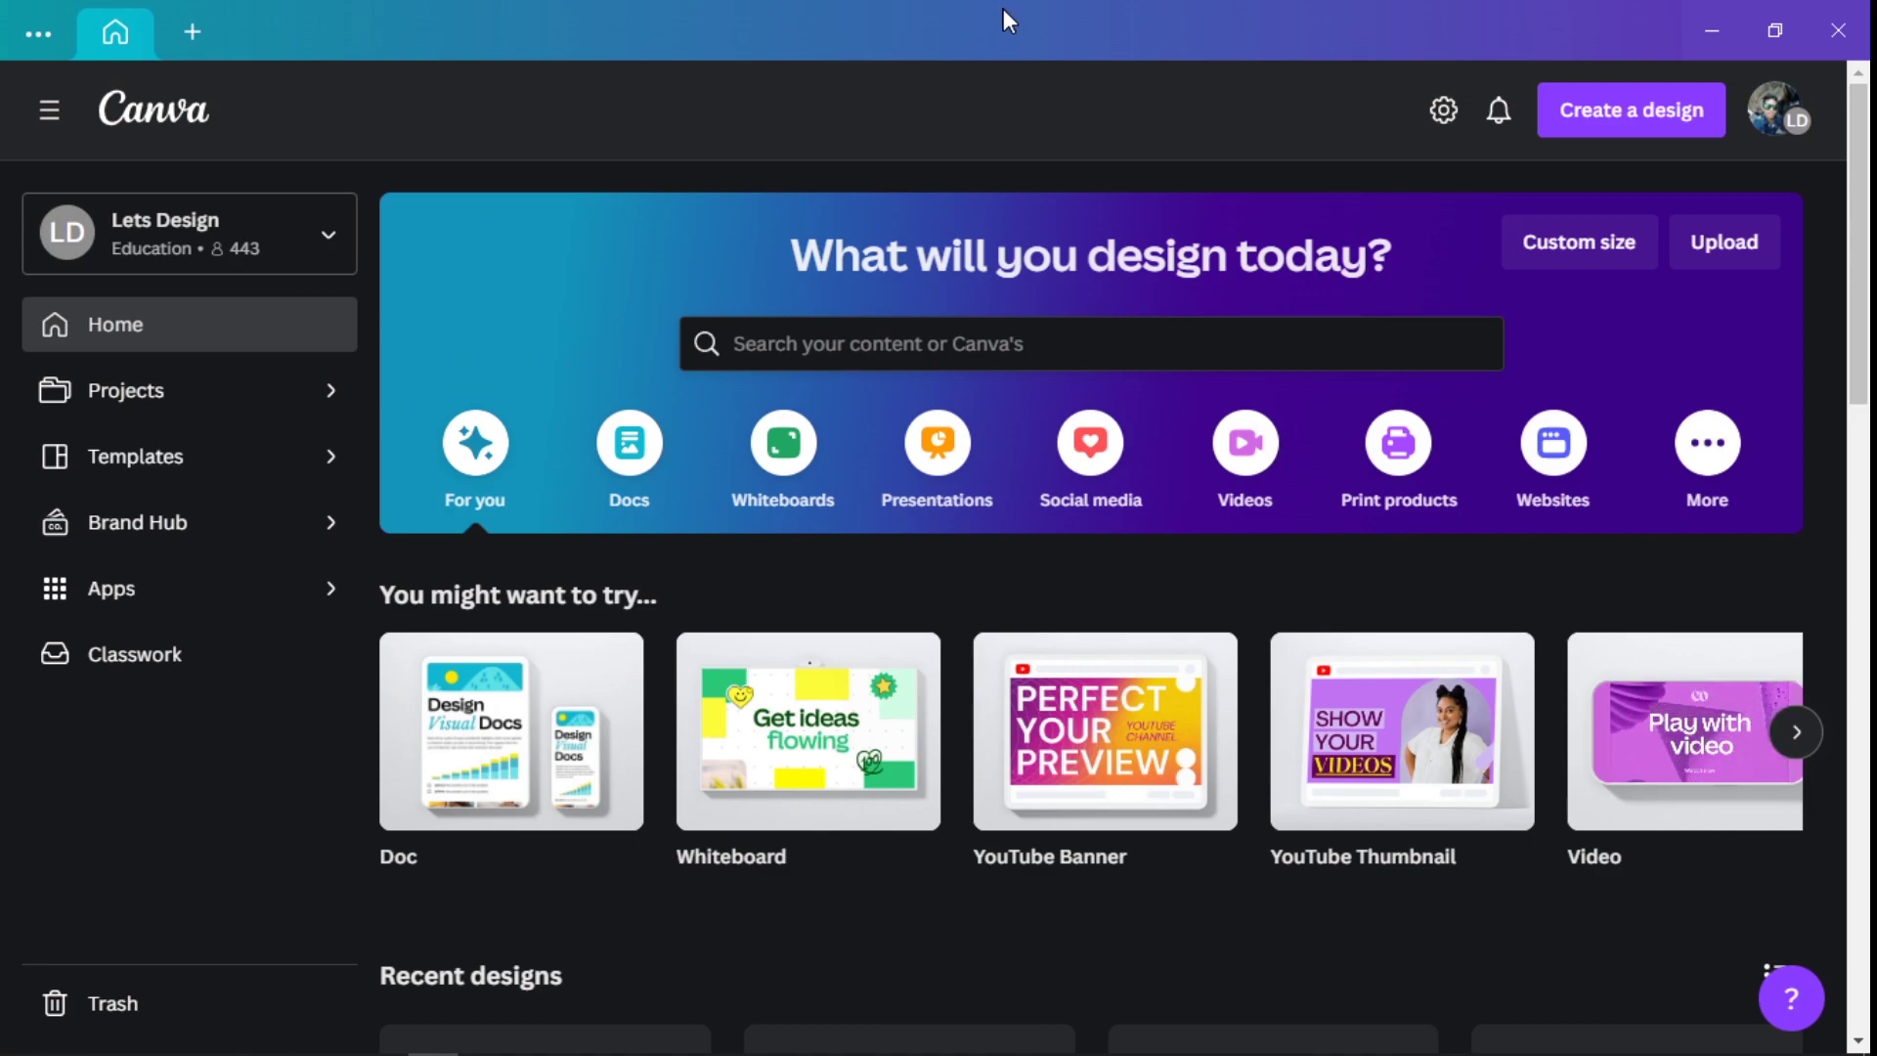
{"action": "left_click", "coordinate": [1781, 112]}
{"action": "left_click", "coordinate": [1474, 692]}
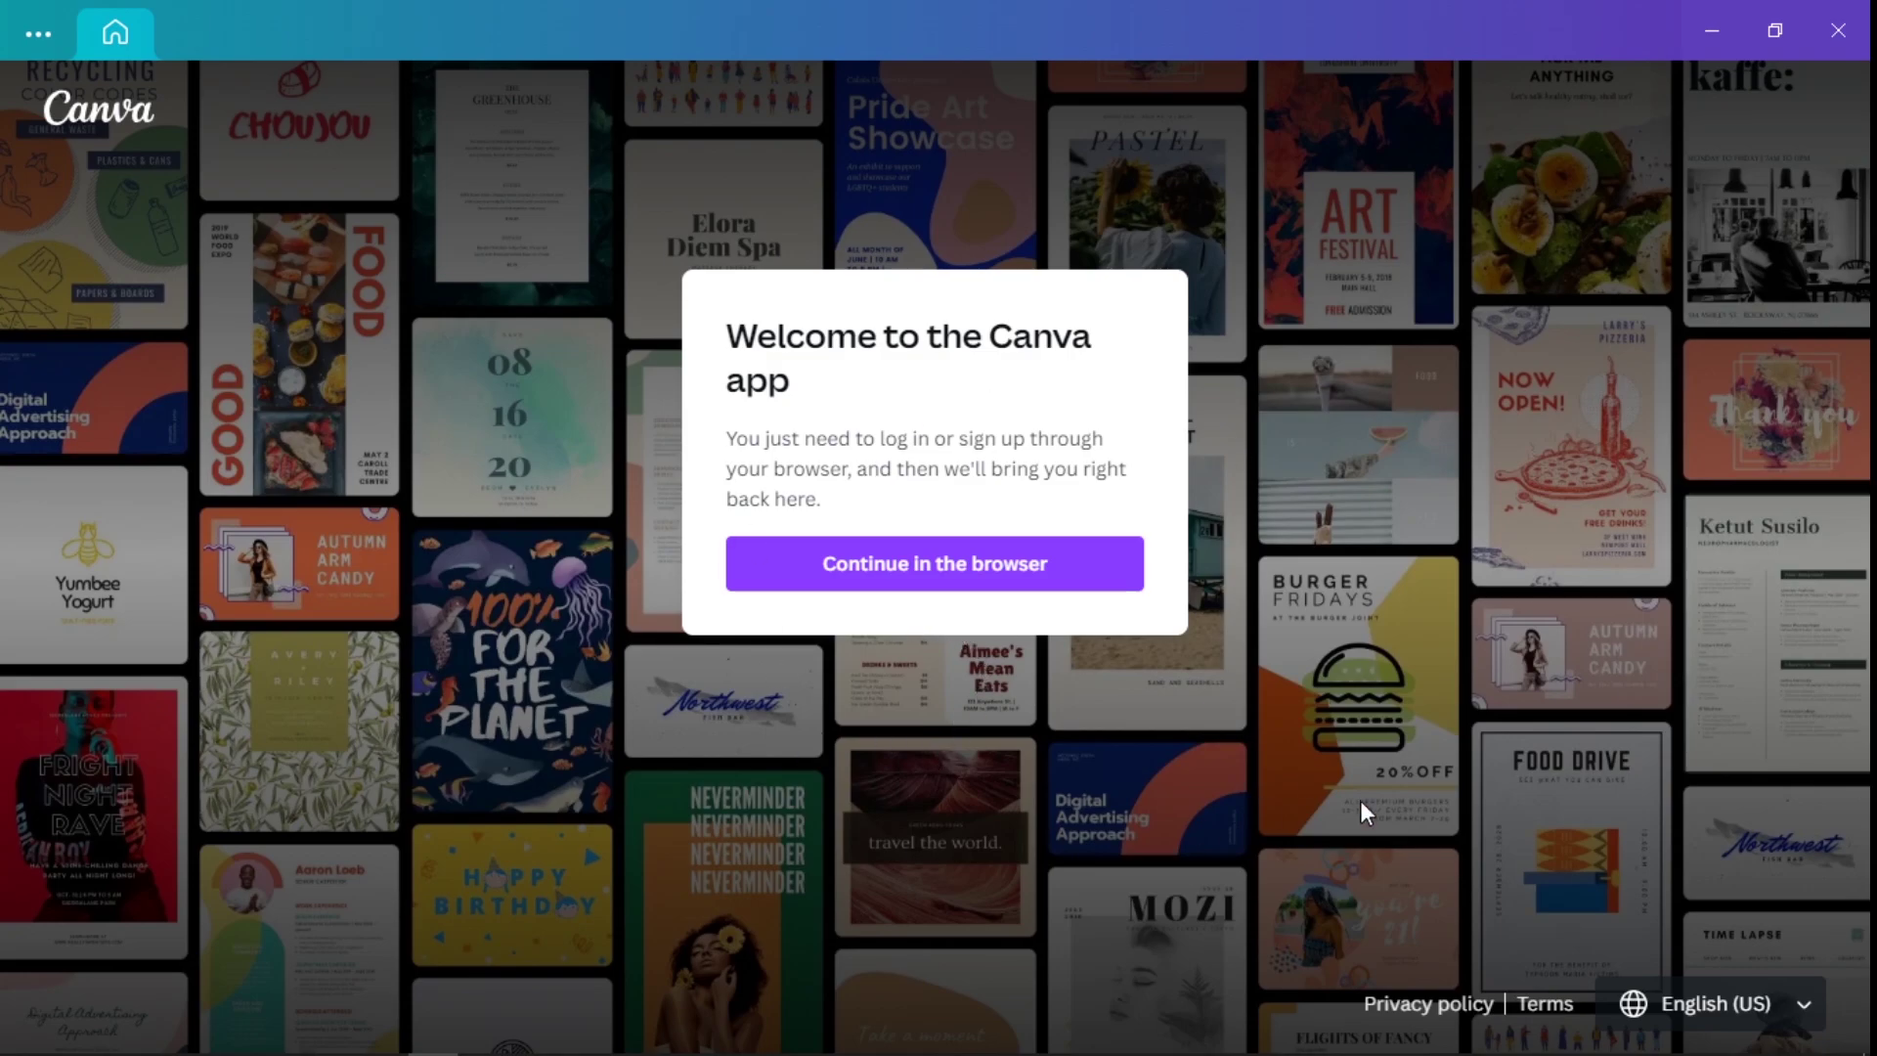
Log in to the Canva app through the browser with a different Google account and let the browser open Canva
{"action": "left_click", "coordinate": [905, 564]}
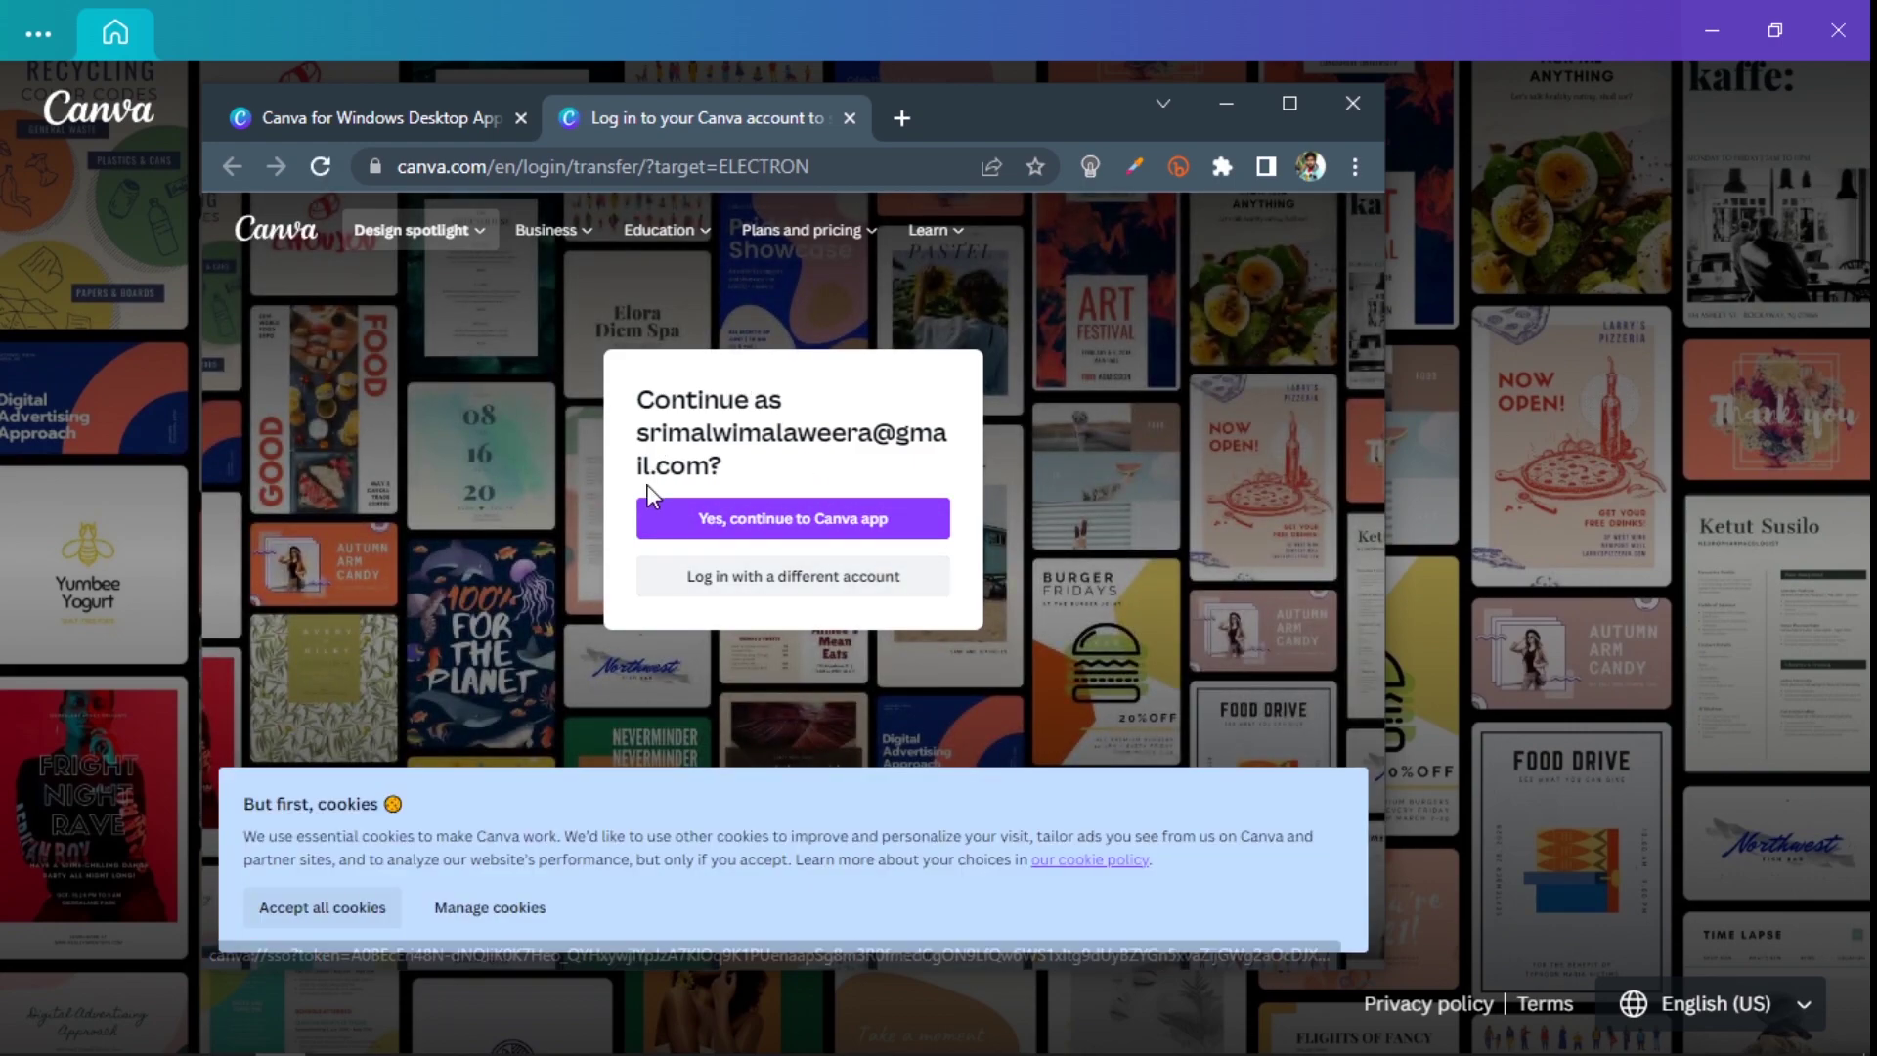
{"action": "double_click", "coordinate": [985, 90]}
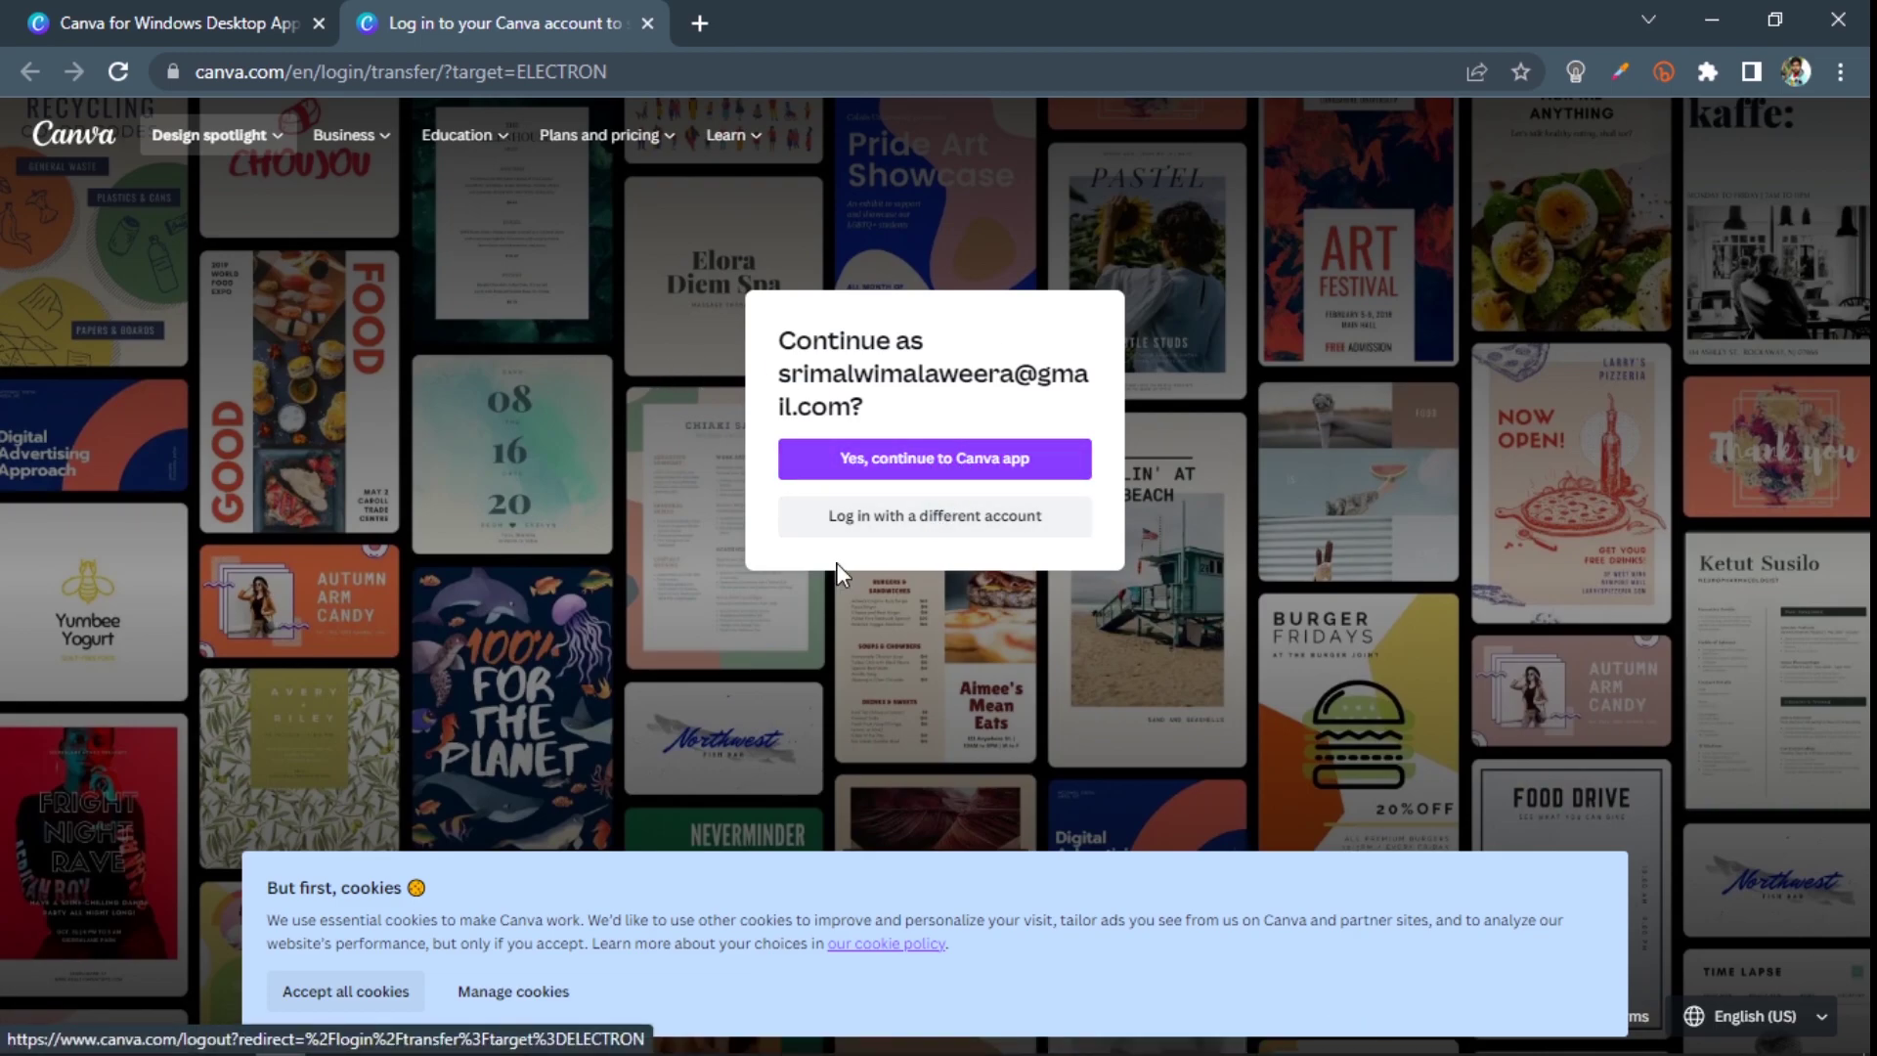
{"action": "left_click", "coordinate": [927, 533]}
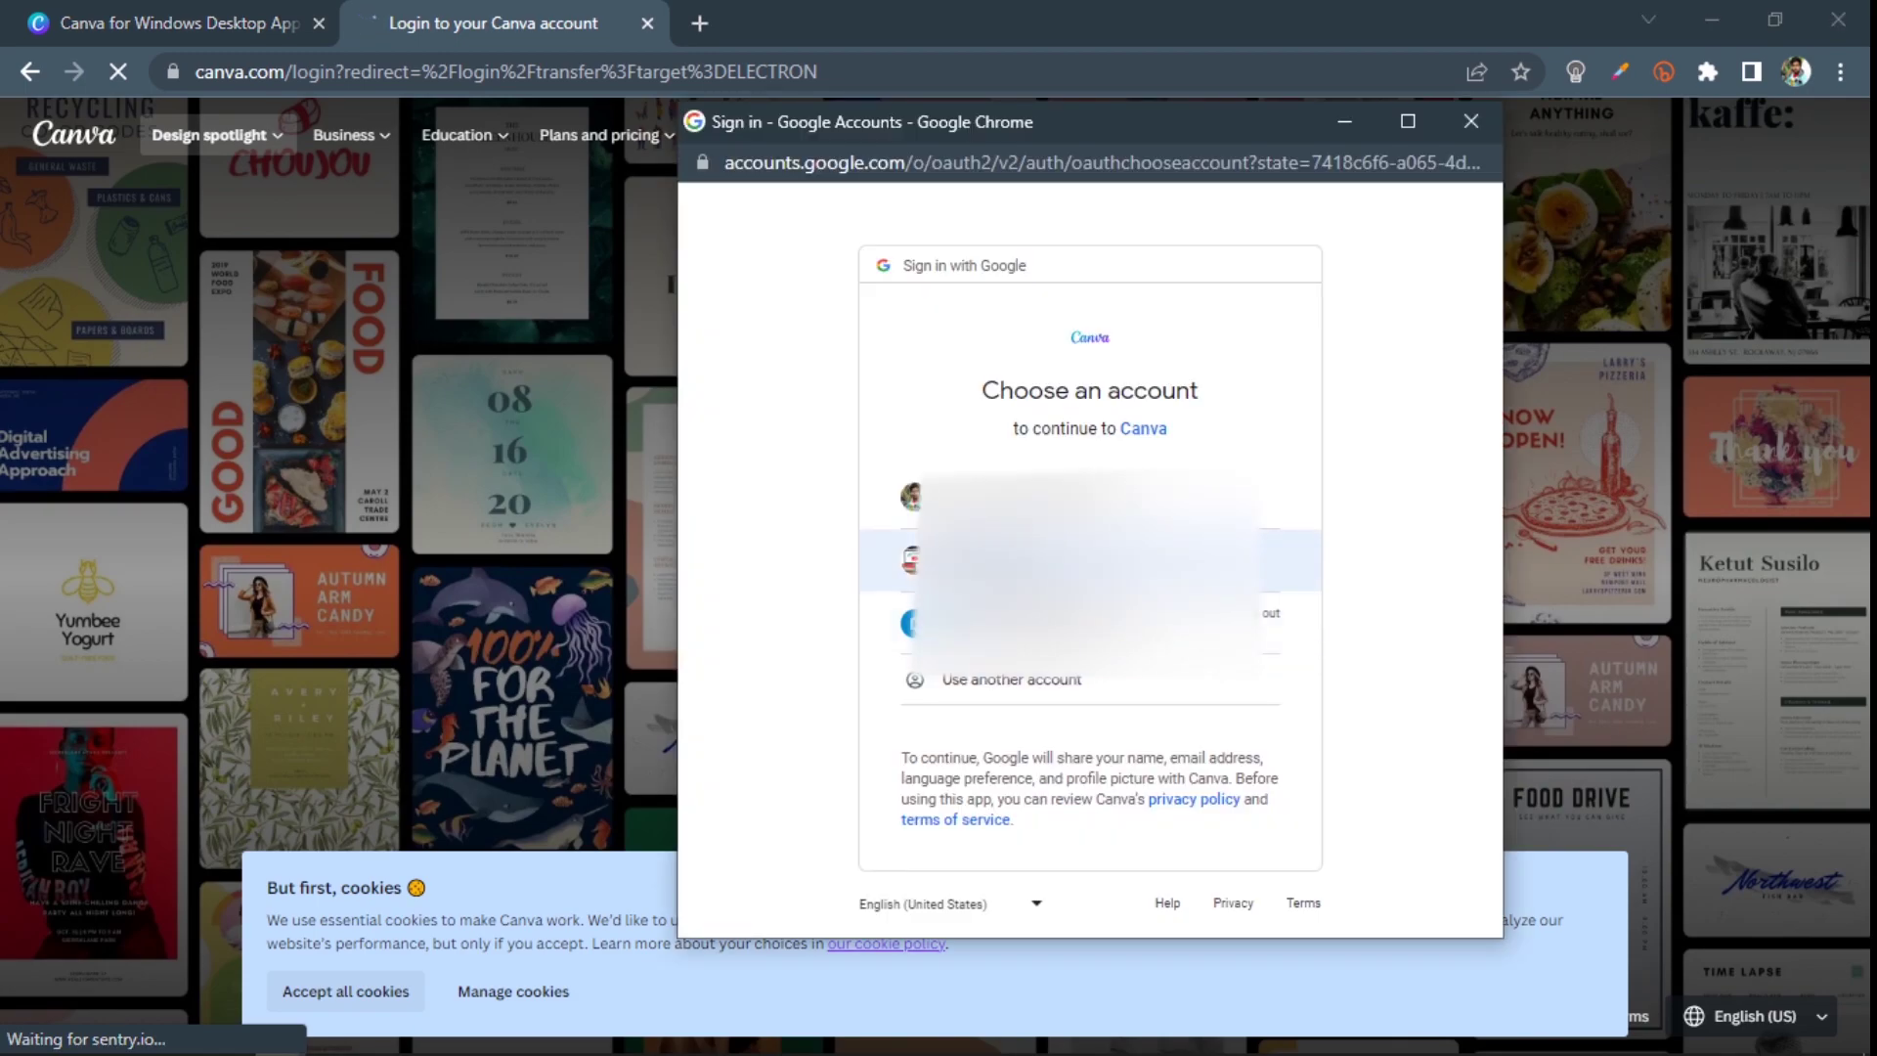
{"action": "left_click", "coordinate": [1085, 559]}
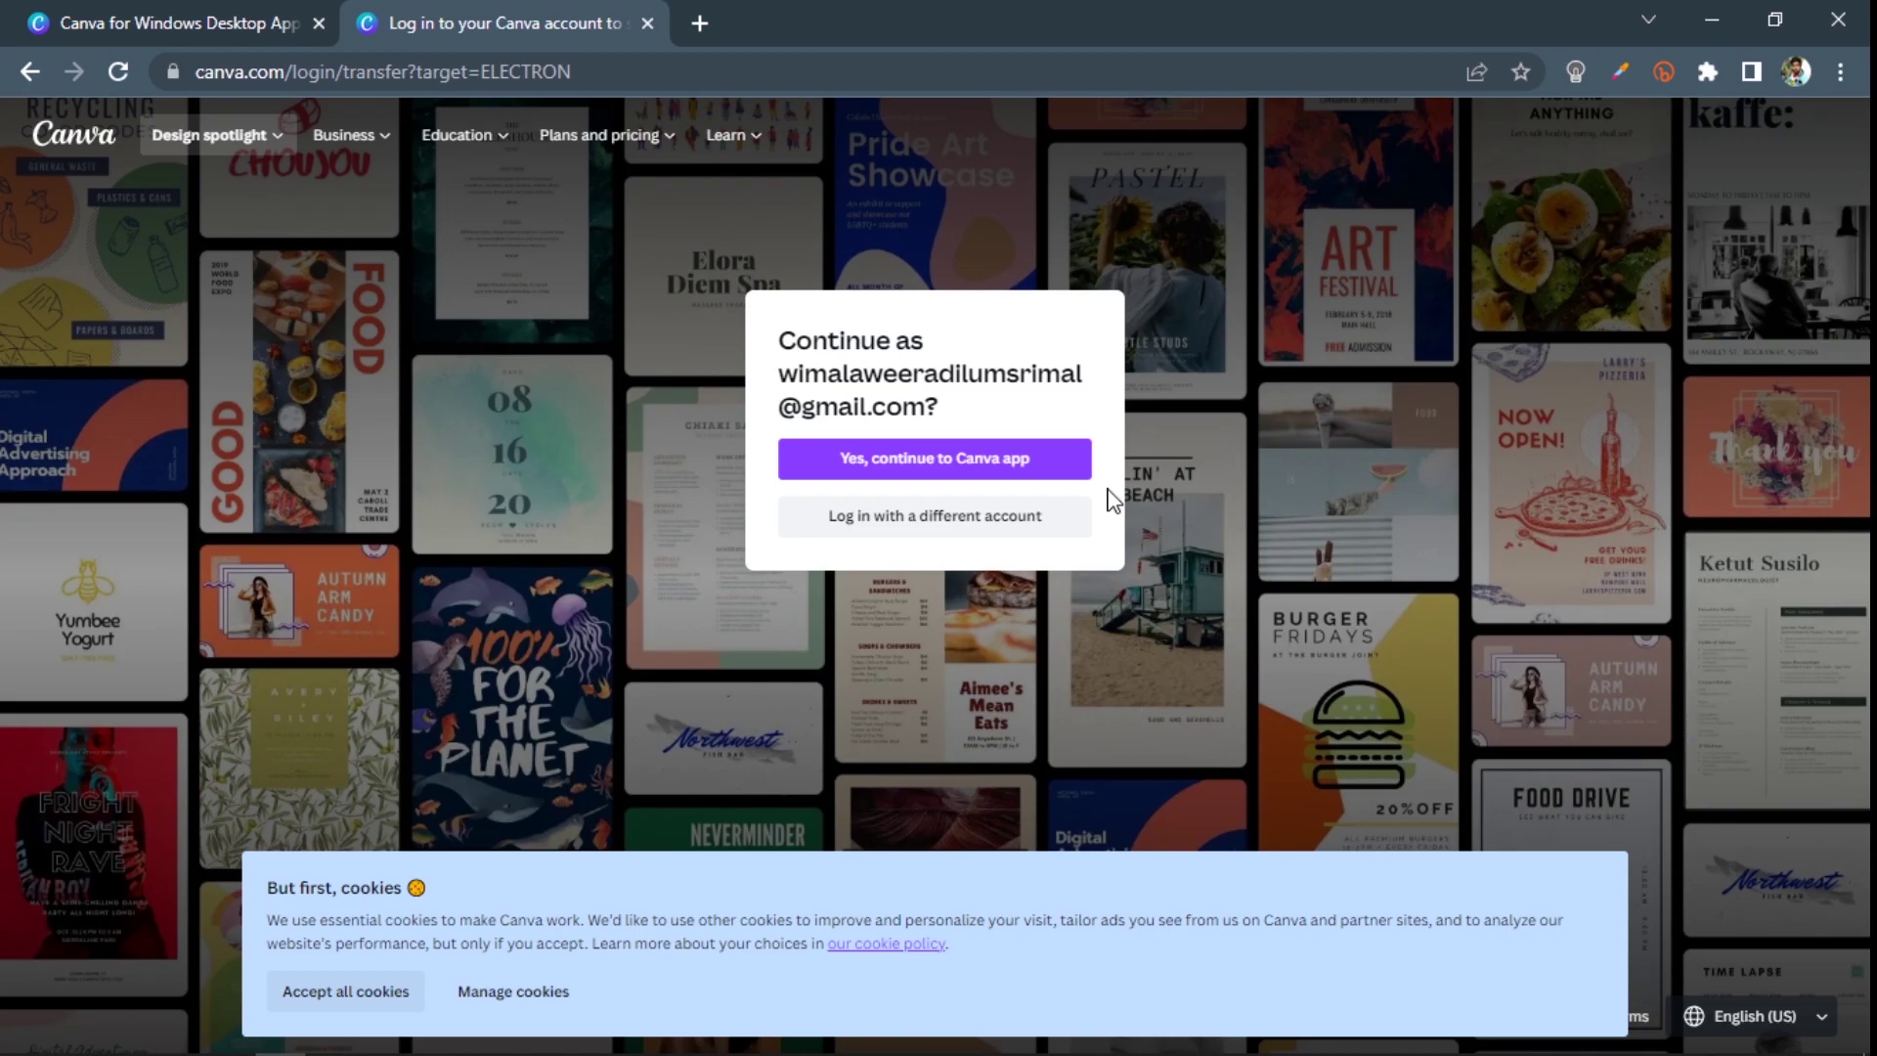
{"action": "left_click", "coordinate": [907, 472]}
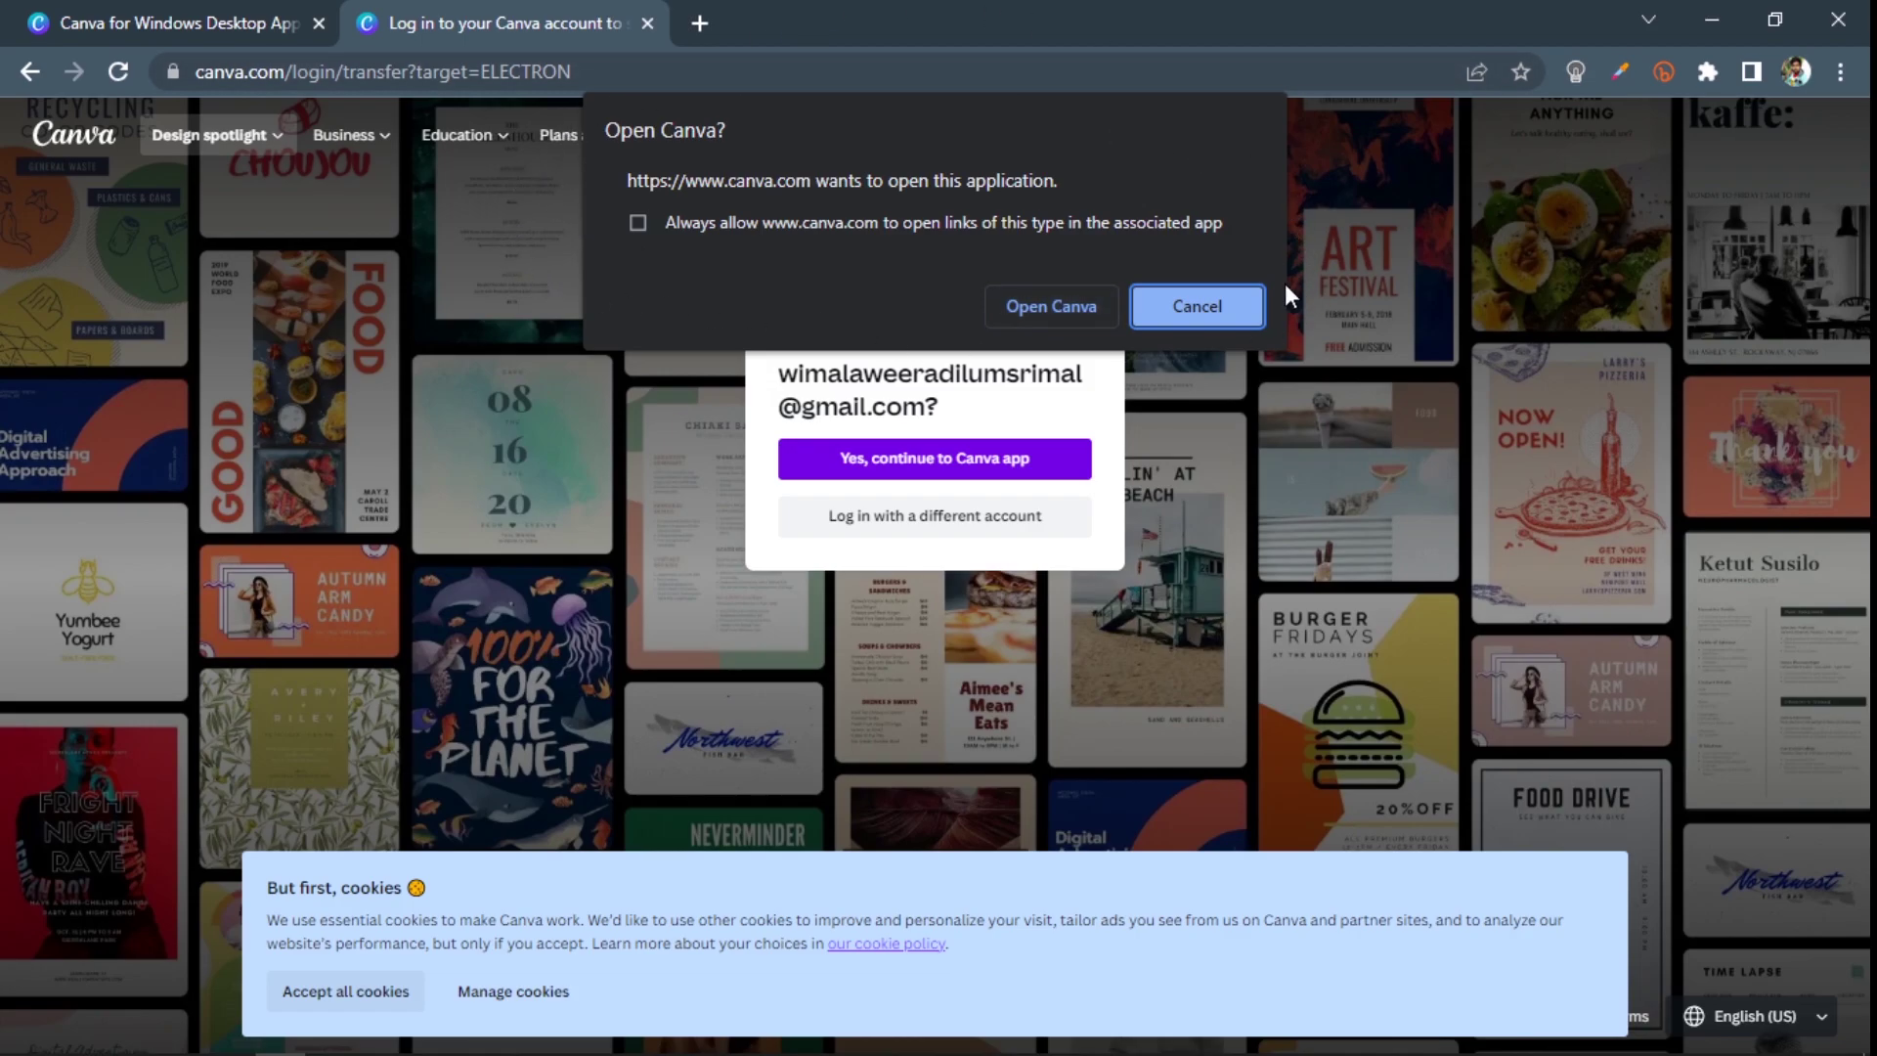
{"action": "left_click", "coordinate": [1035, 309]}
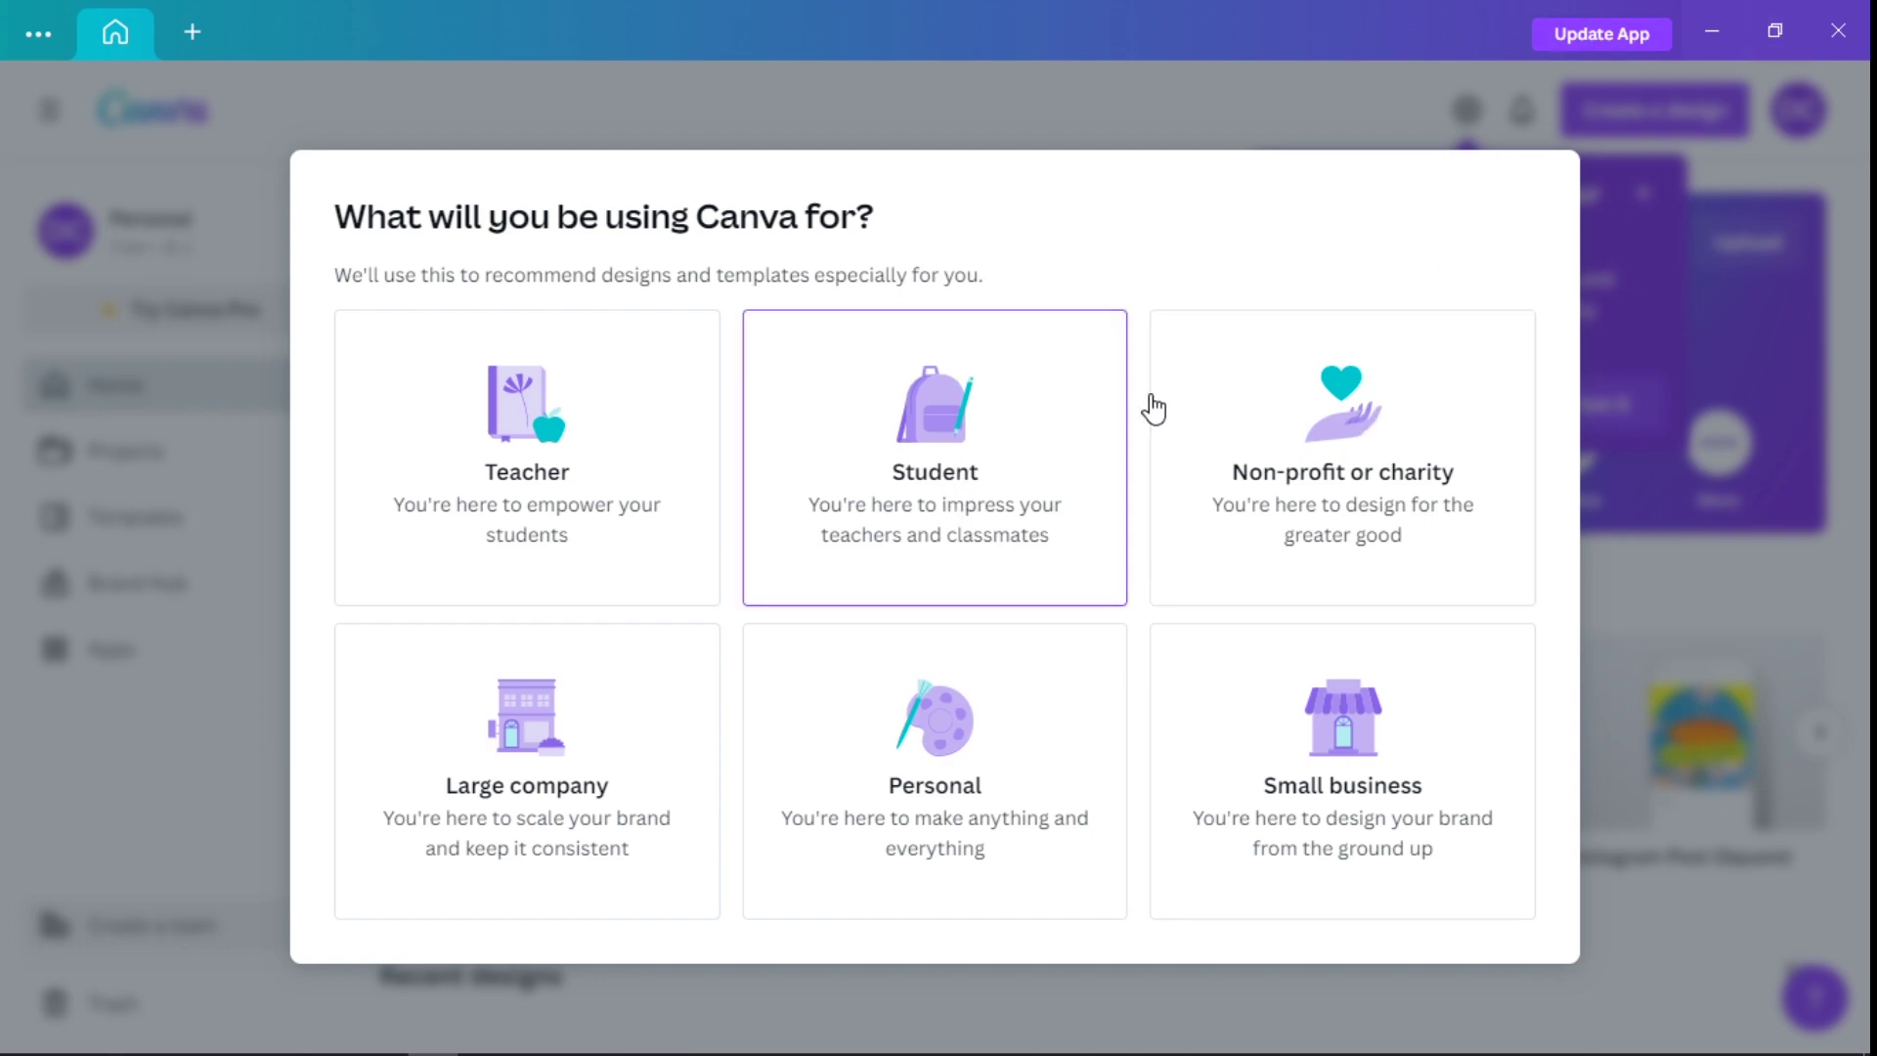
Choose Personal as the intended use of Canva and dismiss the tip about where designs open
{"action": "left_click", "coordinate": [967, 752]}
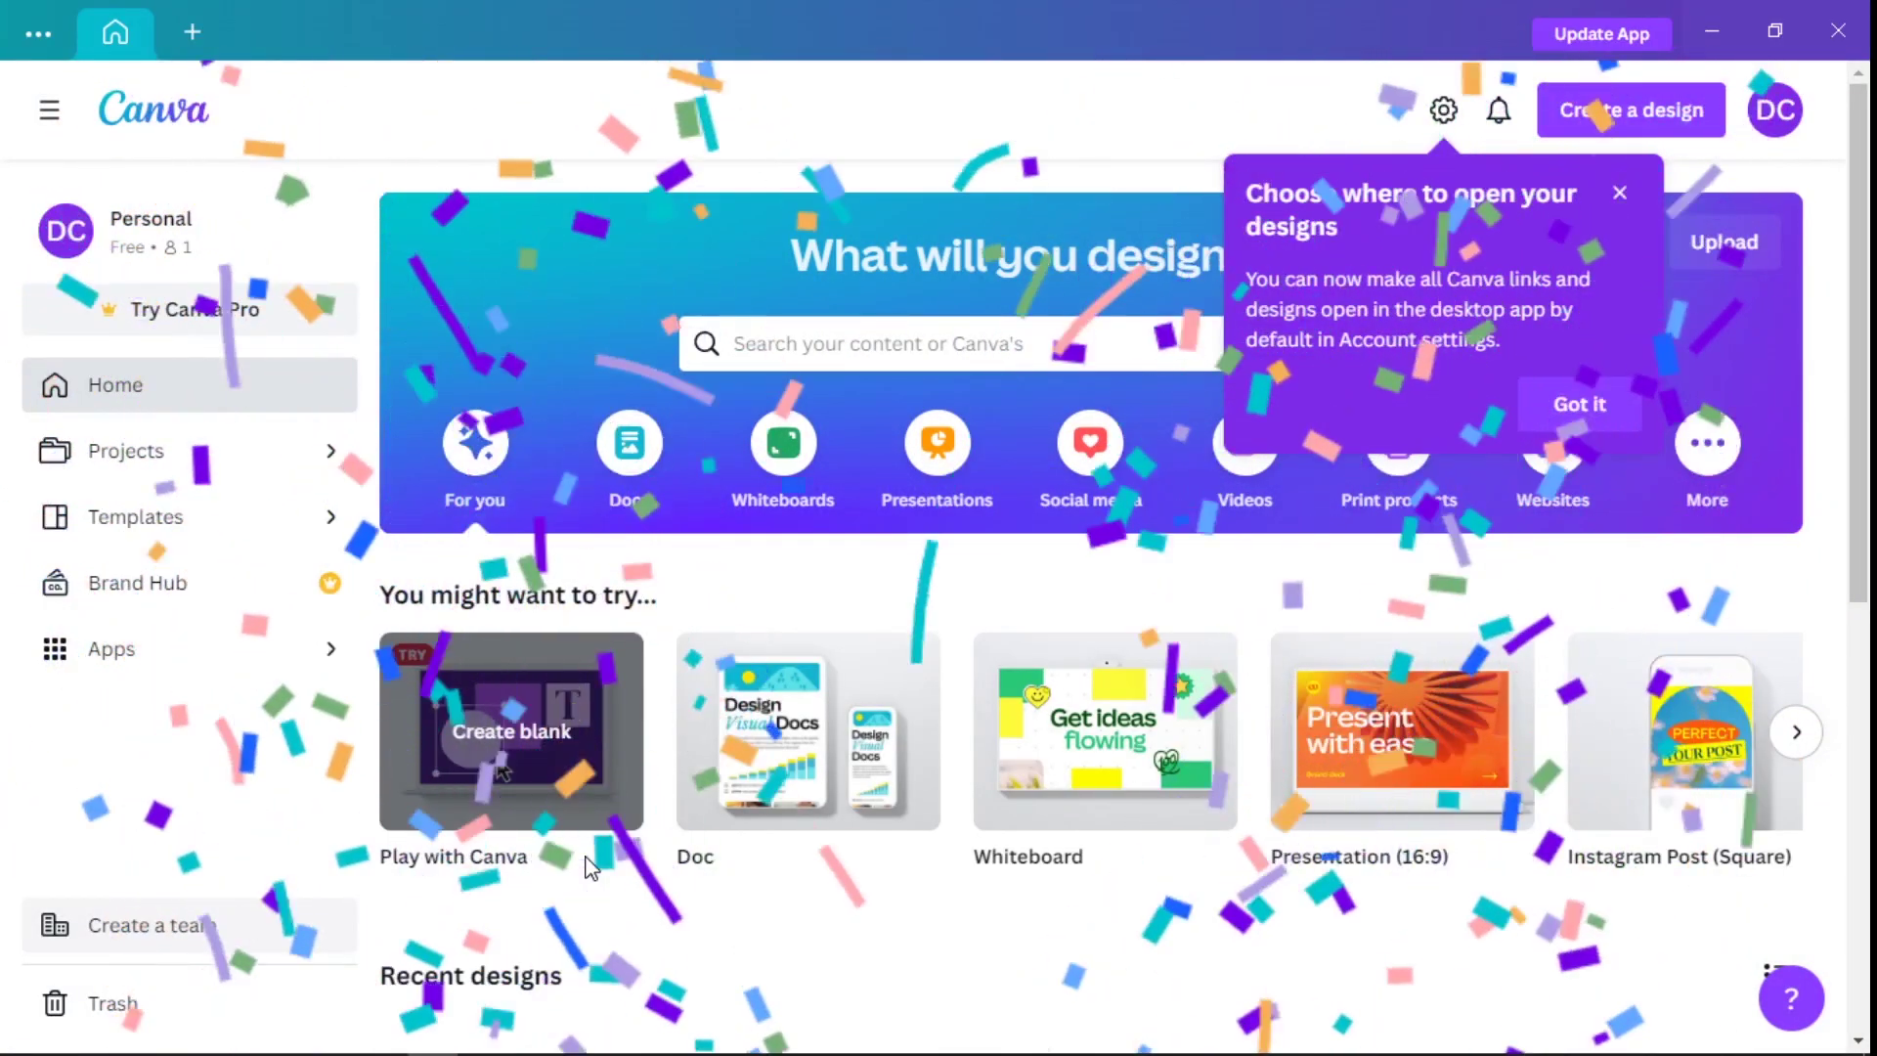
{"action": "left_click", "coordinate": [1597, 405]}
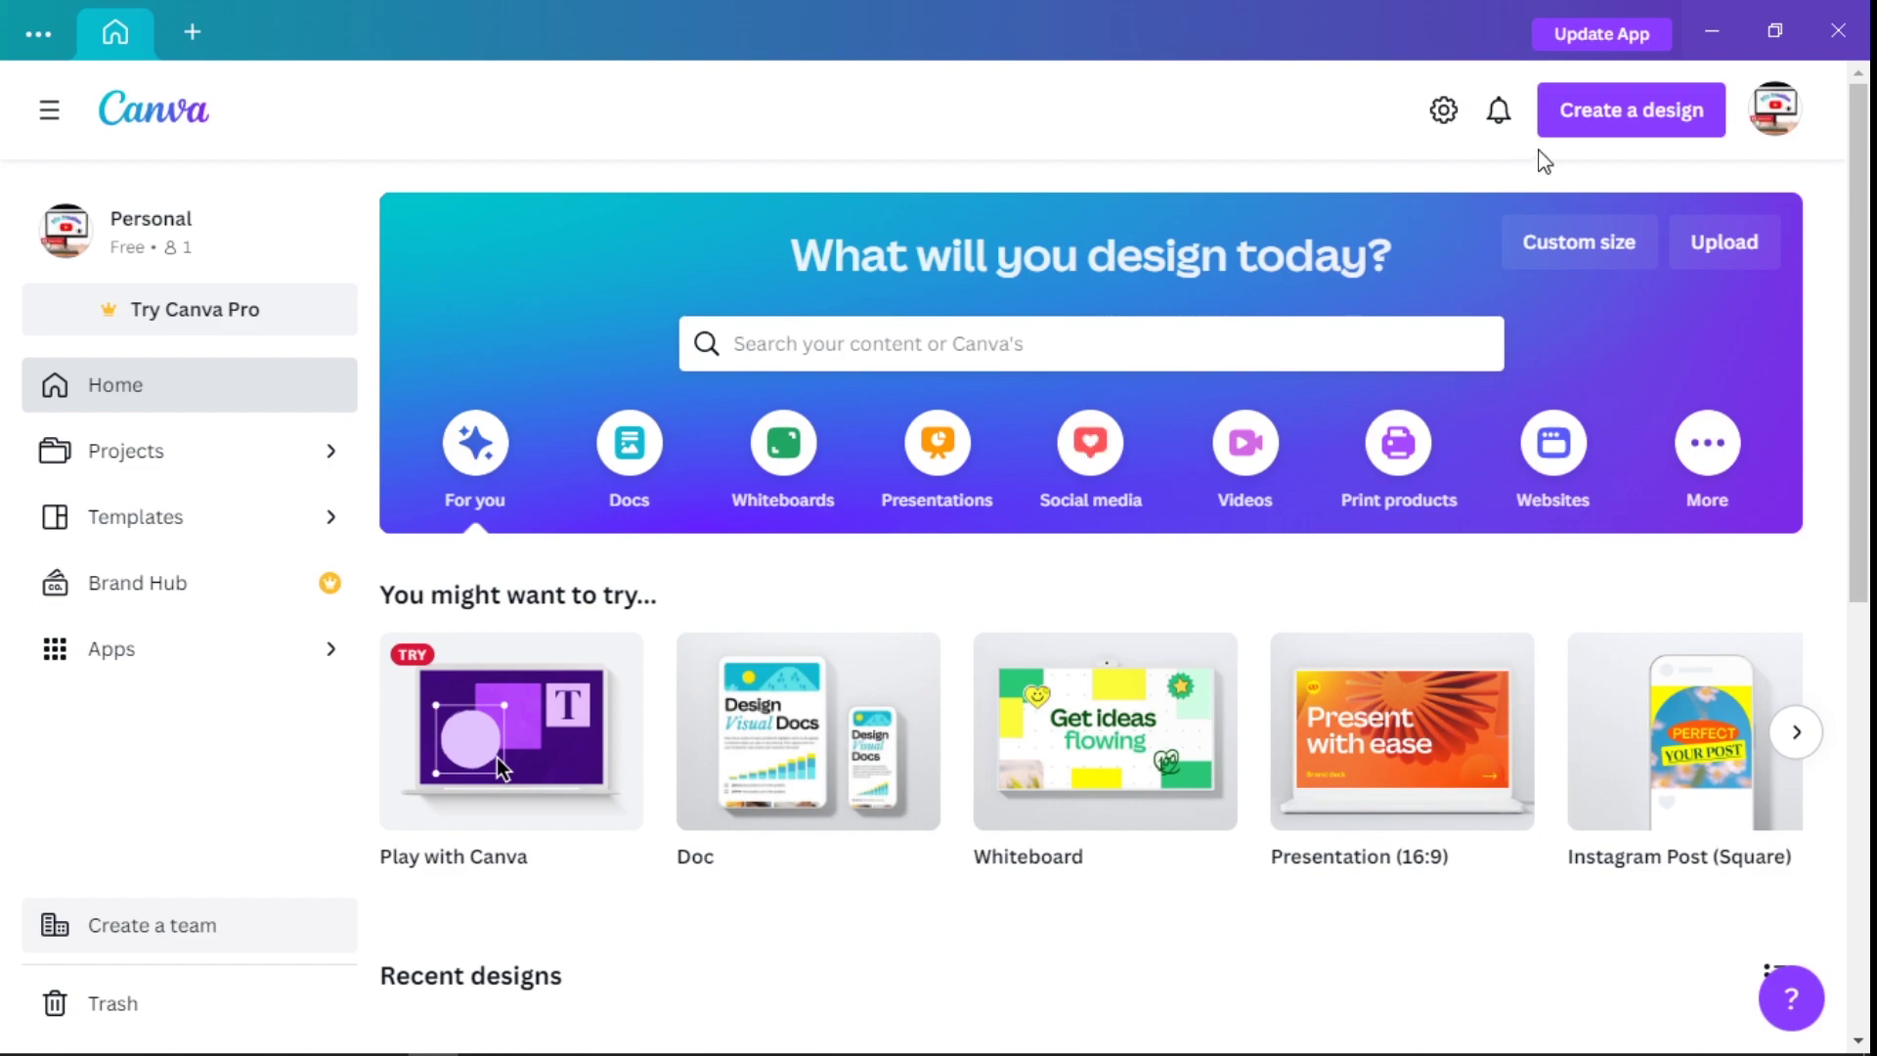
Change the Canva theme to Dark in the account settings
{"action": "left_click", "coordinate": [1441, 115]}
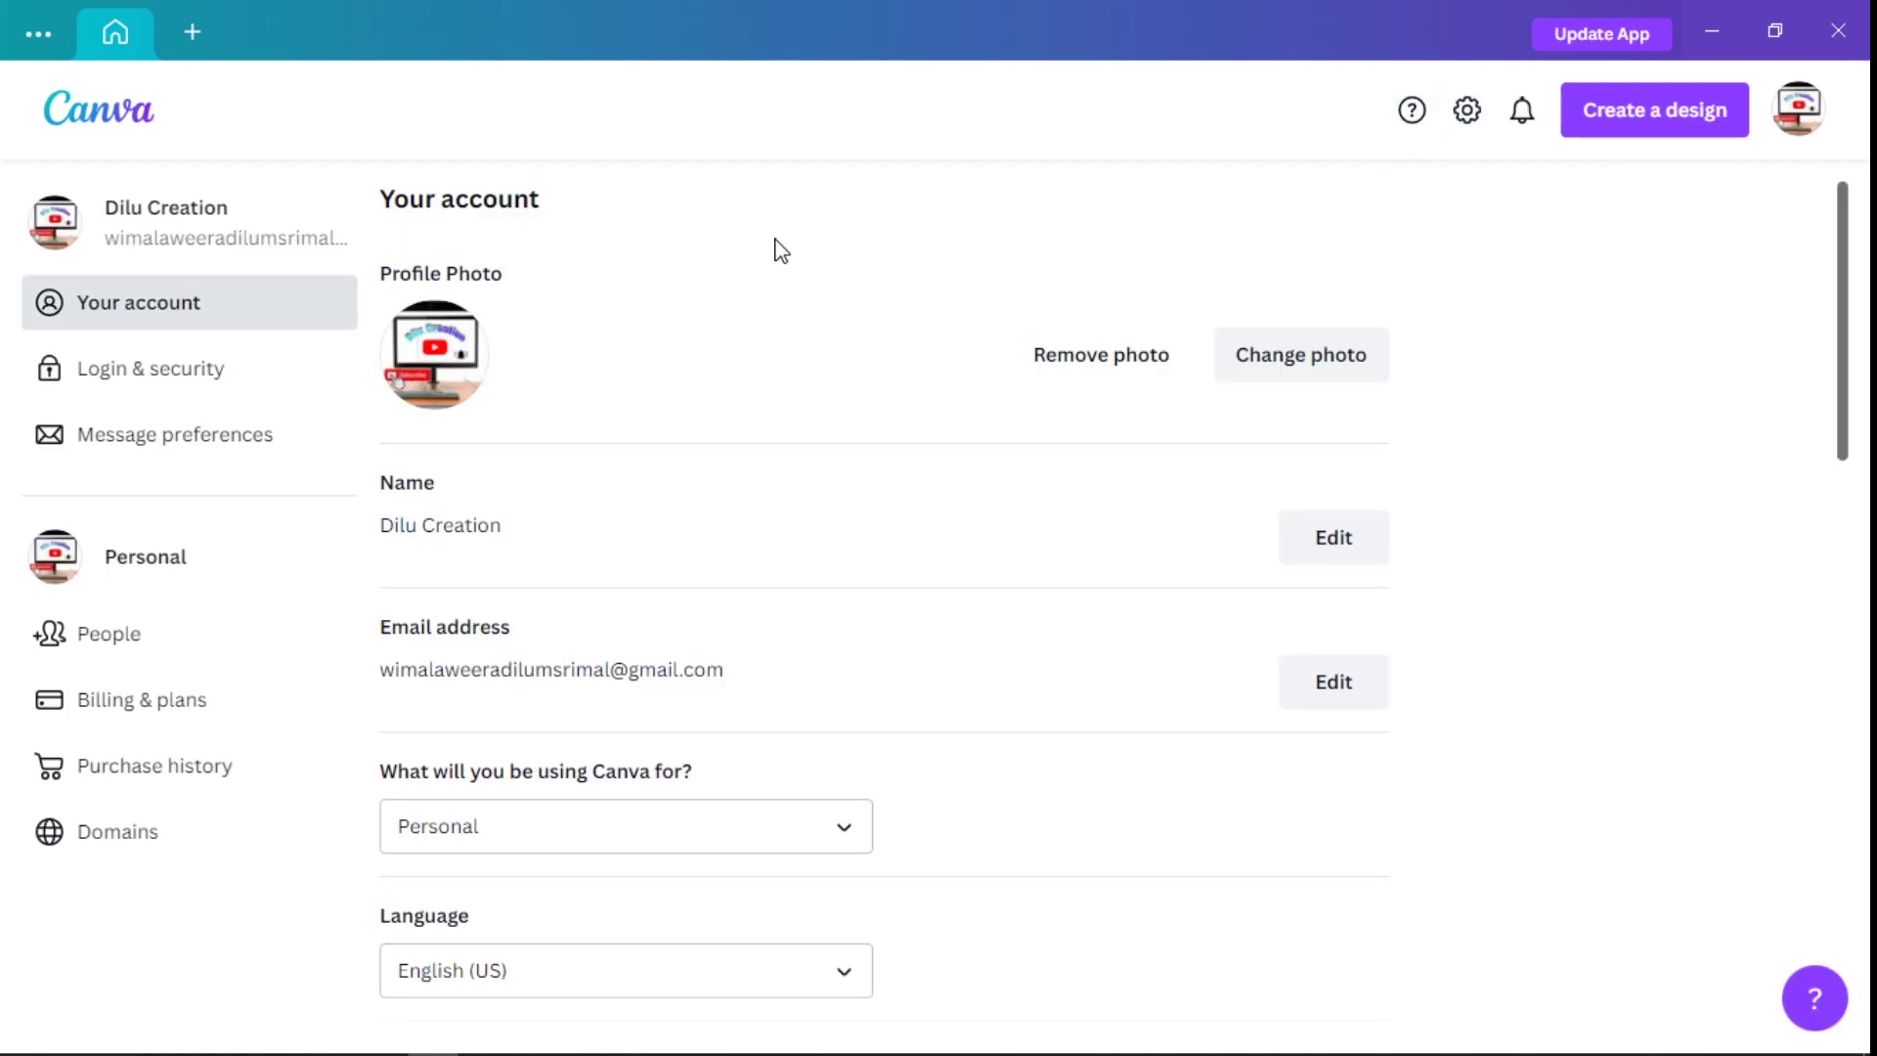
{"action": "scroll", "coordinate": [1423, 479], "scroll_direction": "down", "scroll_amount": 10}
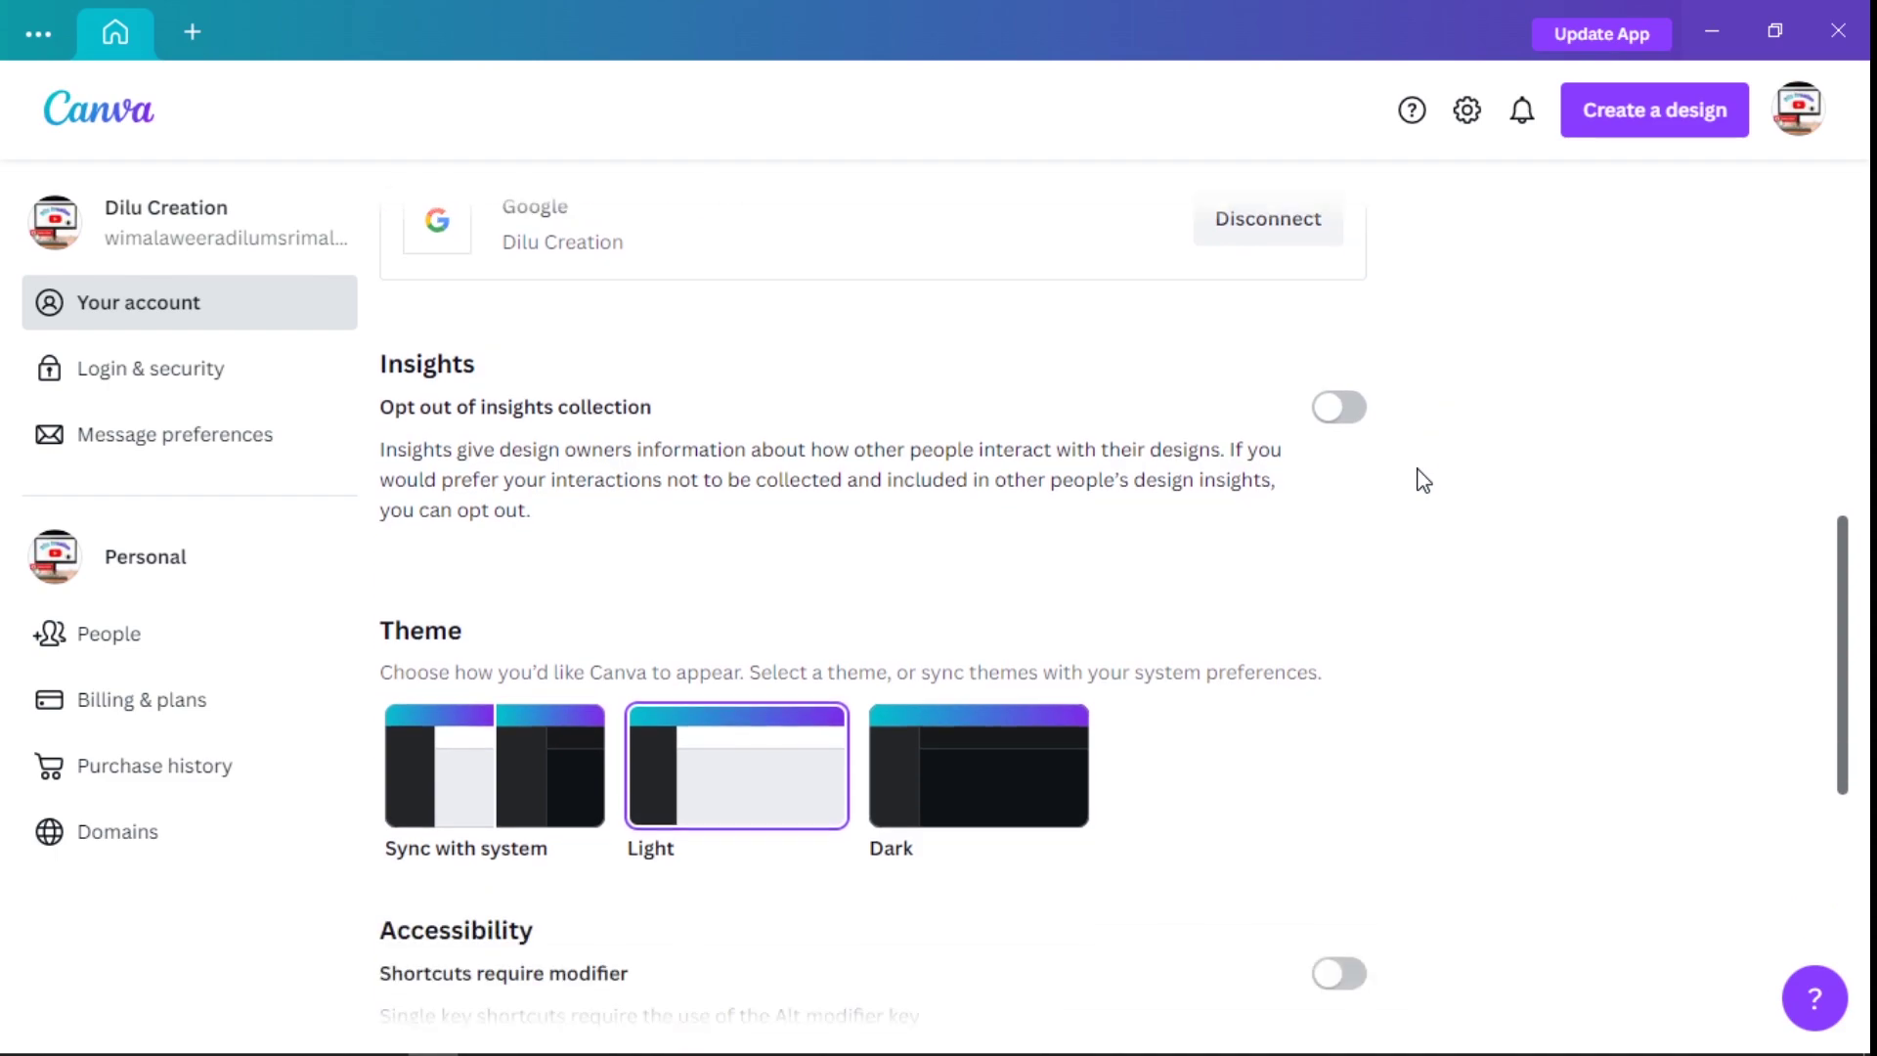
{"action": "scroll", "coordinate": [1422, 479], "scroll_direction": "down", "scroll_amount": 4}
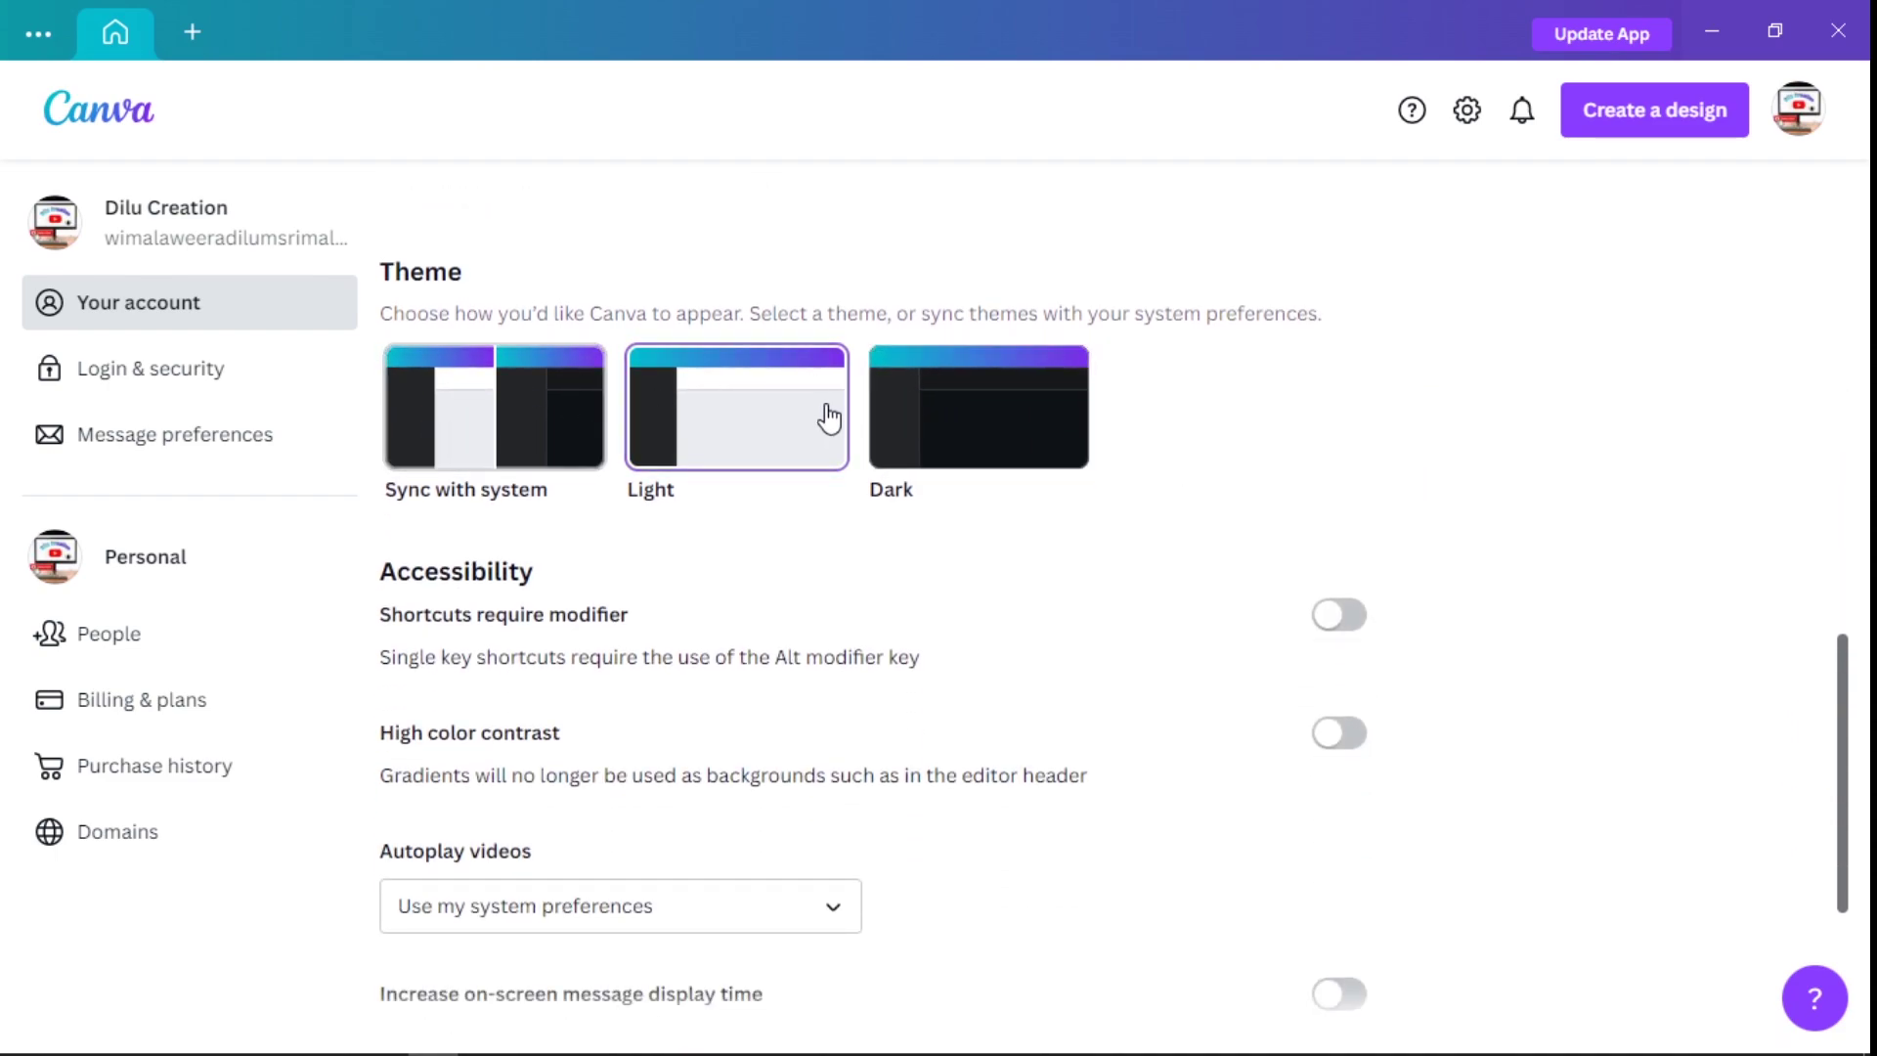
{"action": "left_click", "coordinate": [942, 410]}
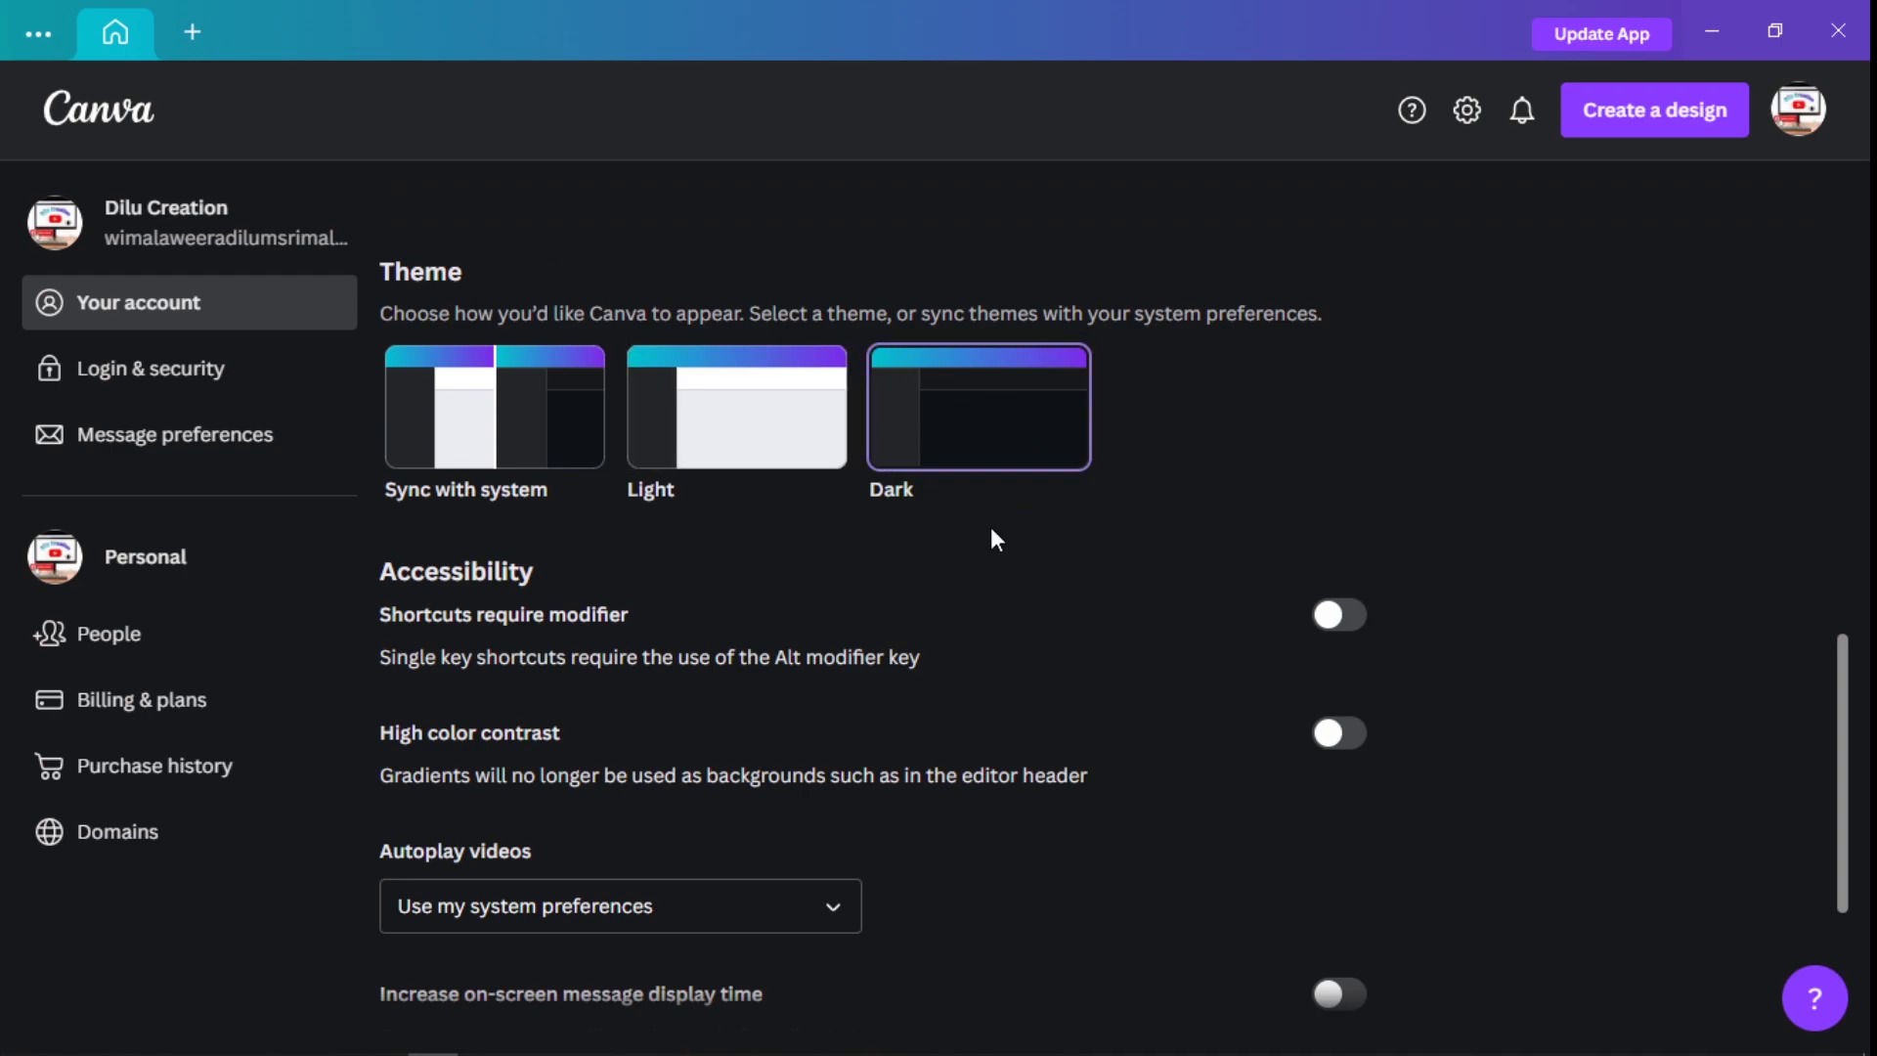
Go back from the account settings to the home page and look over its suggested design types and recent designs
{"action": "scroll", "coordinate": [1544, 647], "scroll_direction": "down", "scroll_amount": 1}
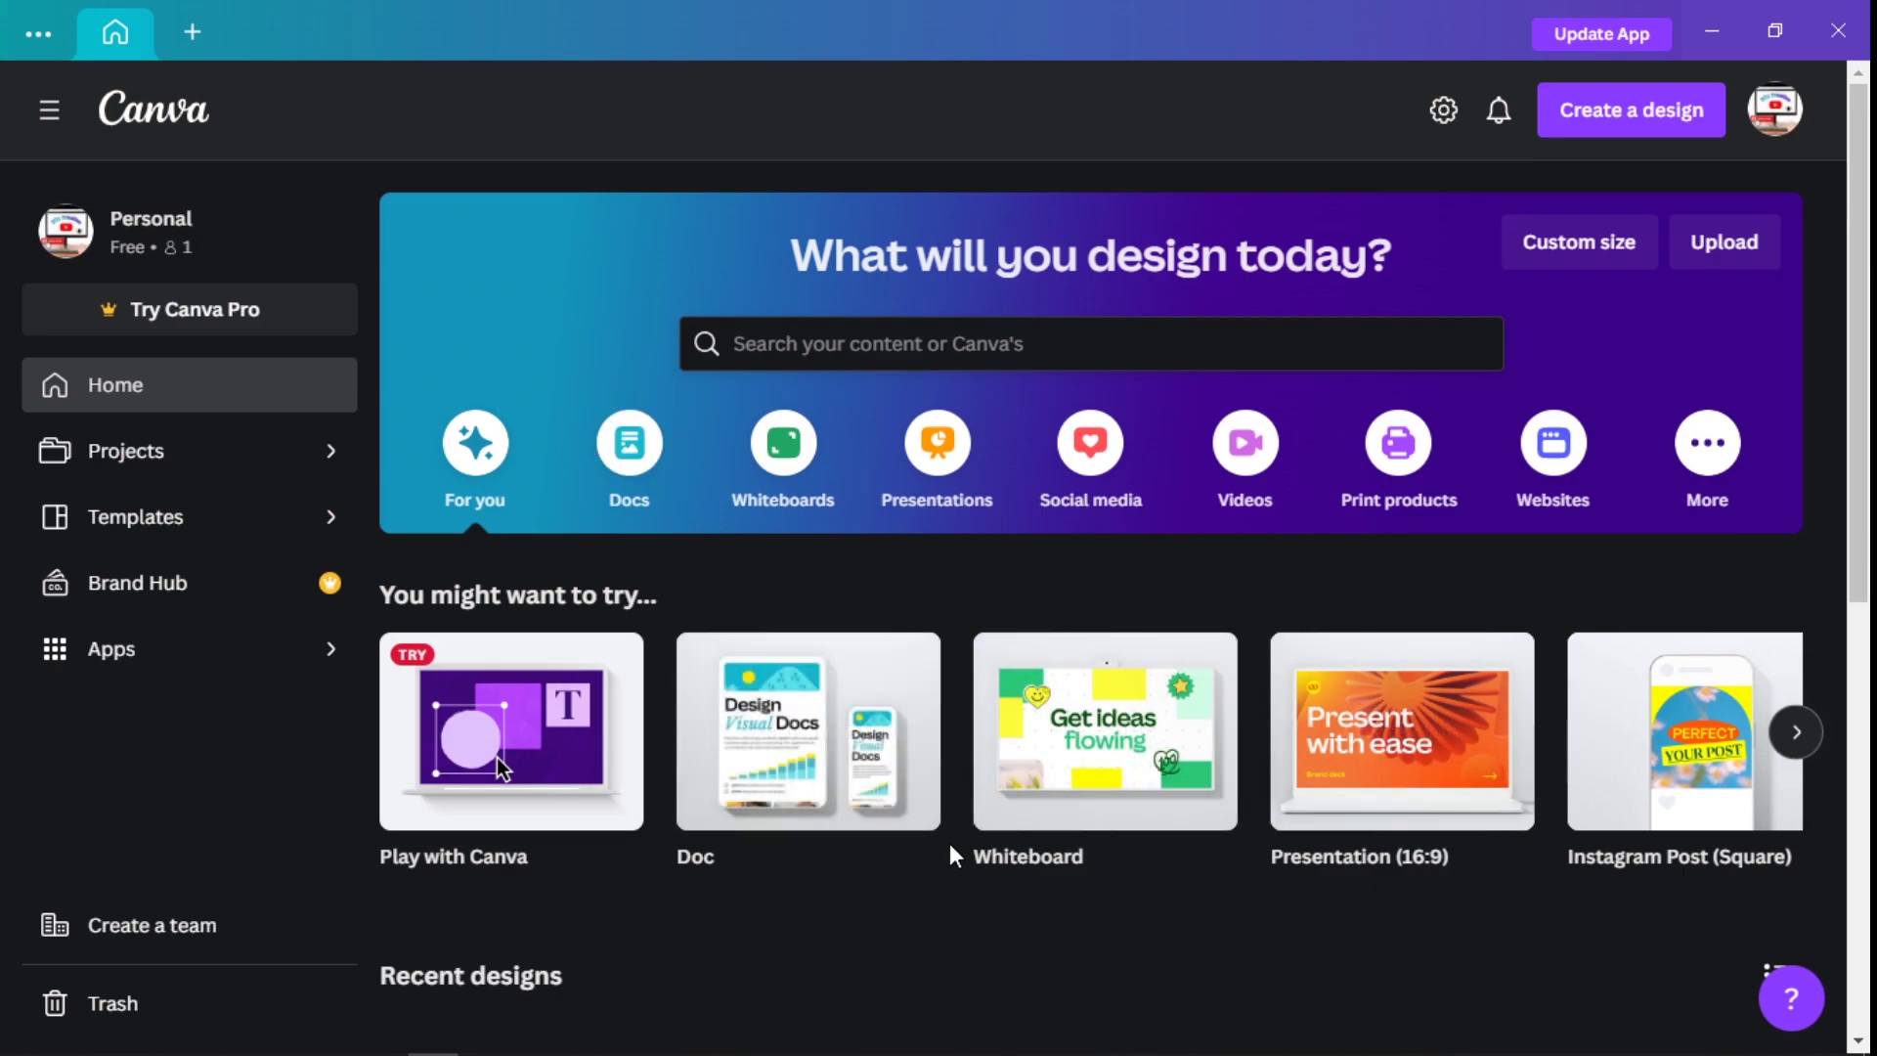
{"action": "mouse_move", "coordinate": [492, 763]}
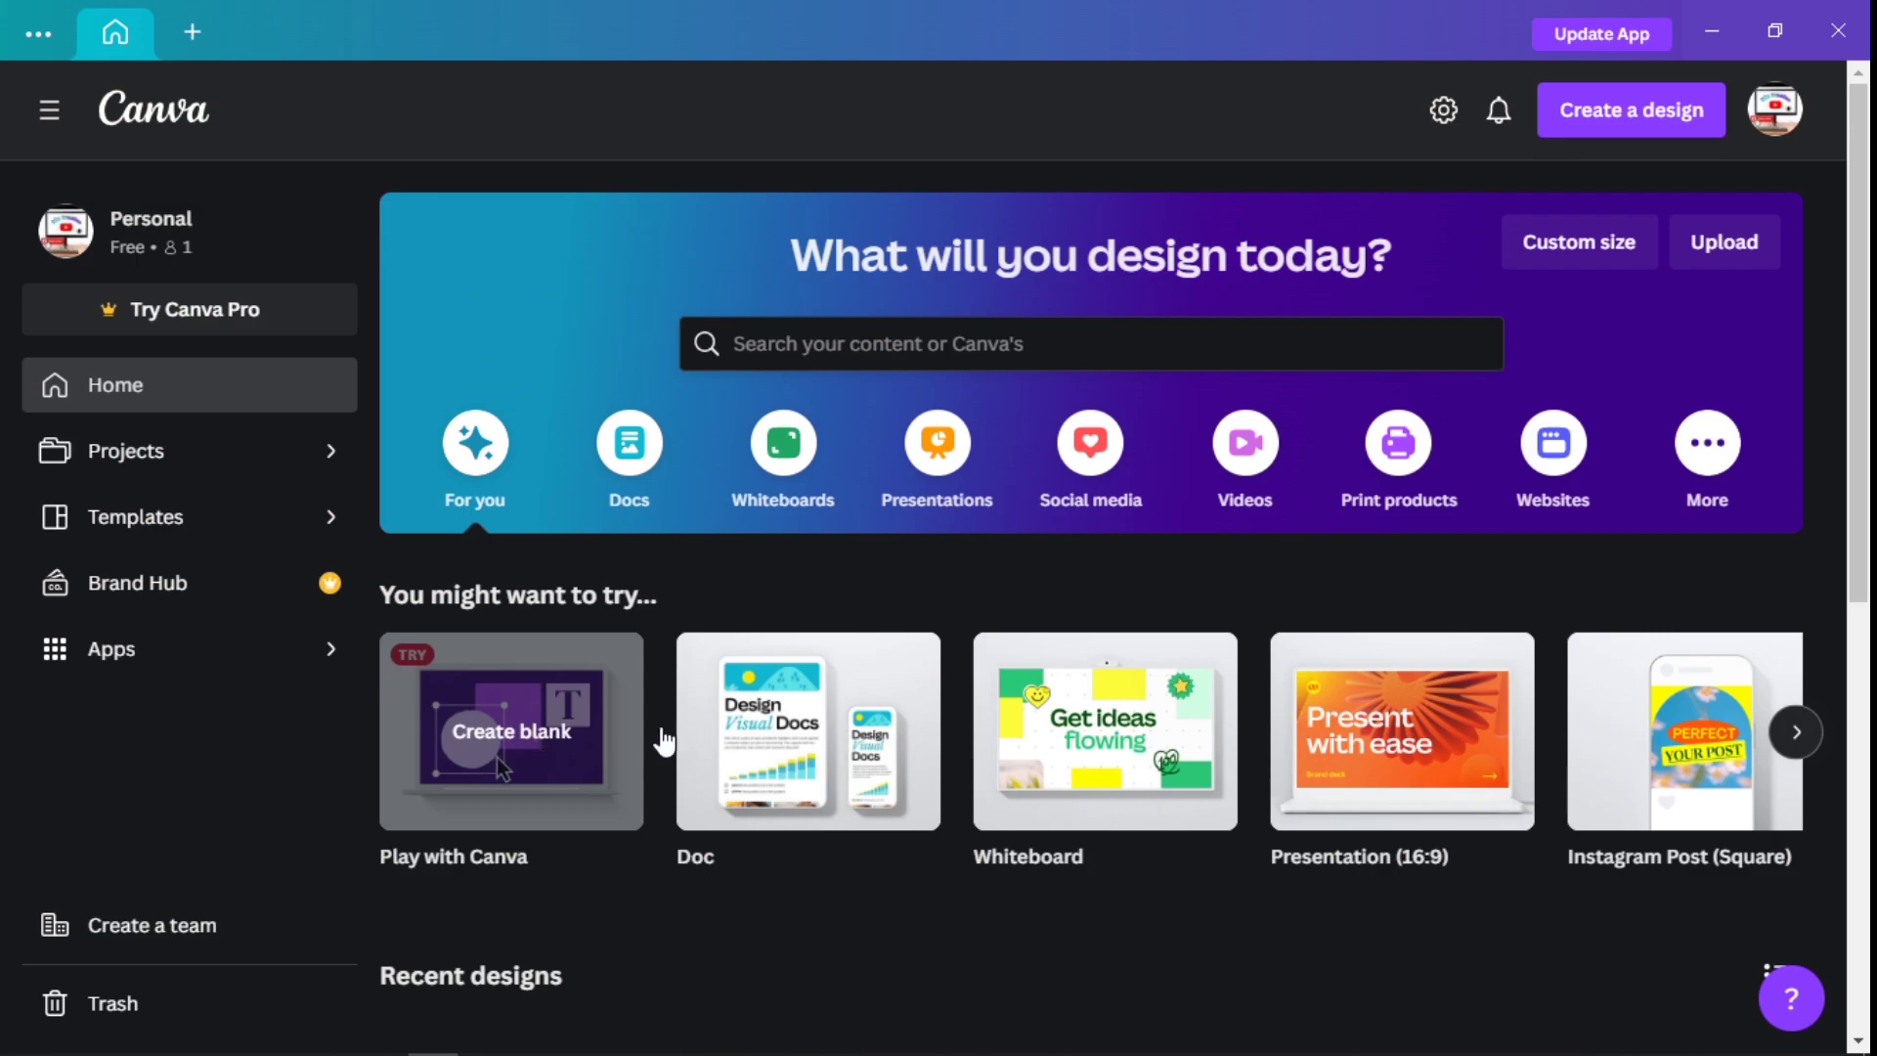
{"action": "scroll", "coordinate": [1061, 537], "scroll_direction": "down", "scroll_amount": 8}
{"action": "scroll", "coordinate": [1064, 538], "scroll_direction": "up", "scroll_amount": 5}
{"action": "scroll", "coordinate": [1064, 537], "scroll_direction": "down", "scroll_amount": 5}
{"action": "scroll", "coordinate": [1060, 536], "scroll_direction": "up", "scroll_amount": 8}
{"action": "mouse_move", "coordinate": [1506, 743]}
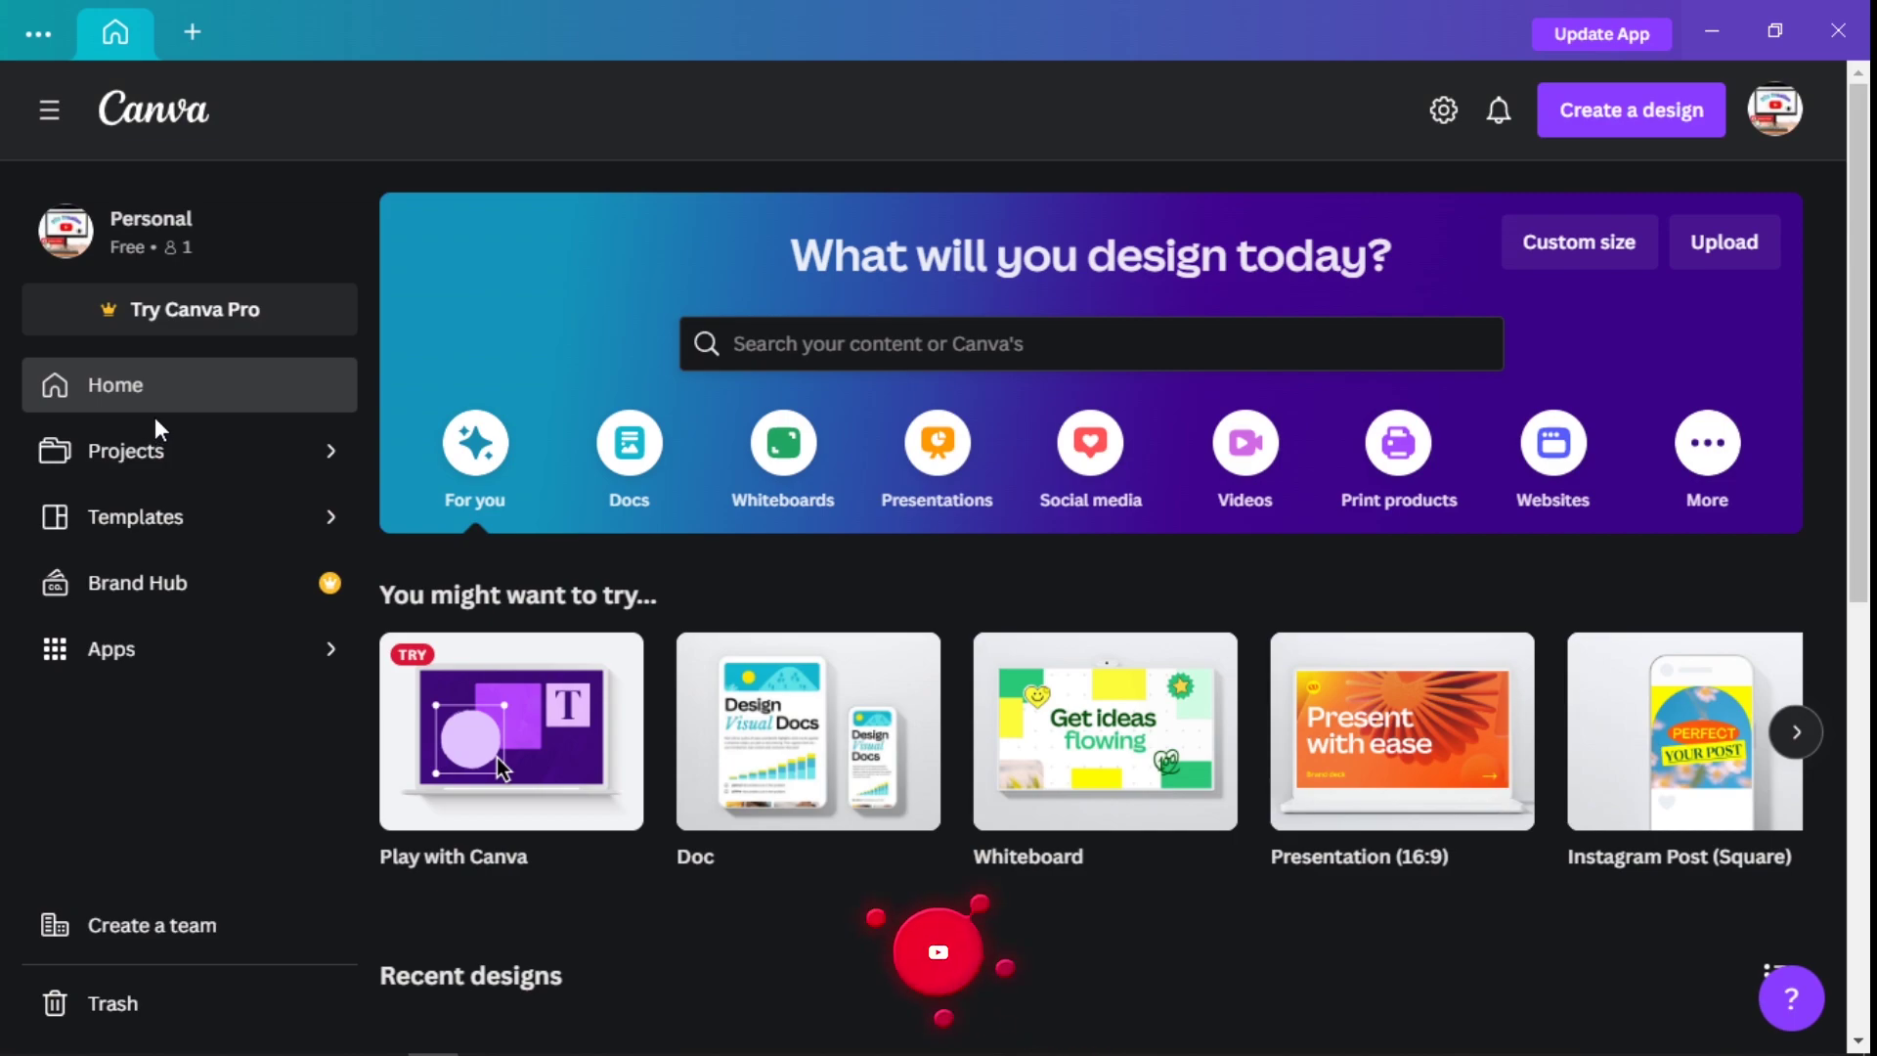
Collapse and expand the home page's main navigation sidebar several times, leaving it expanded
{"action": "left_click", "coordinate": [44, 117]}
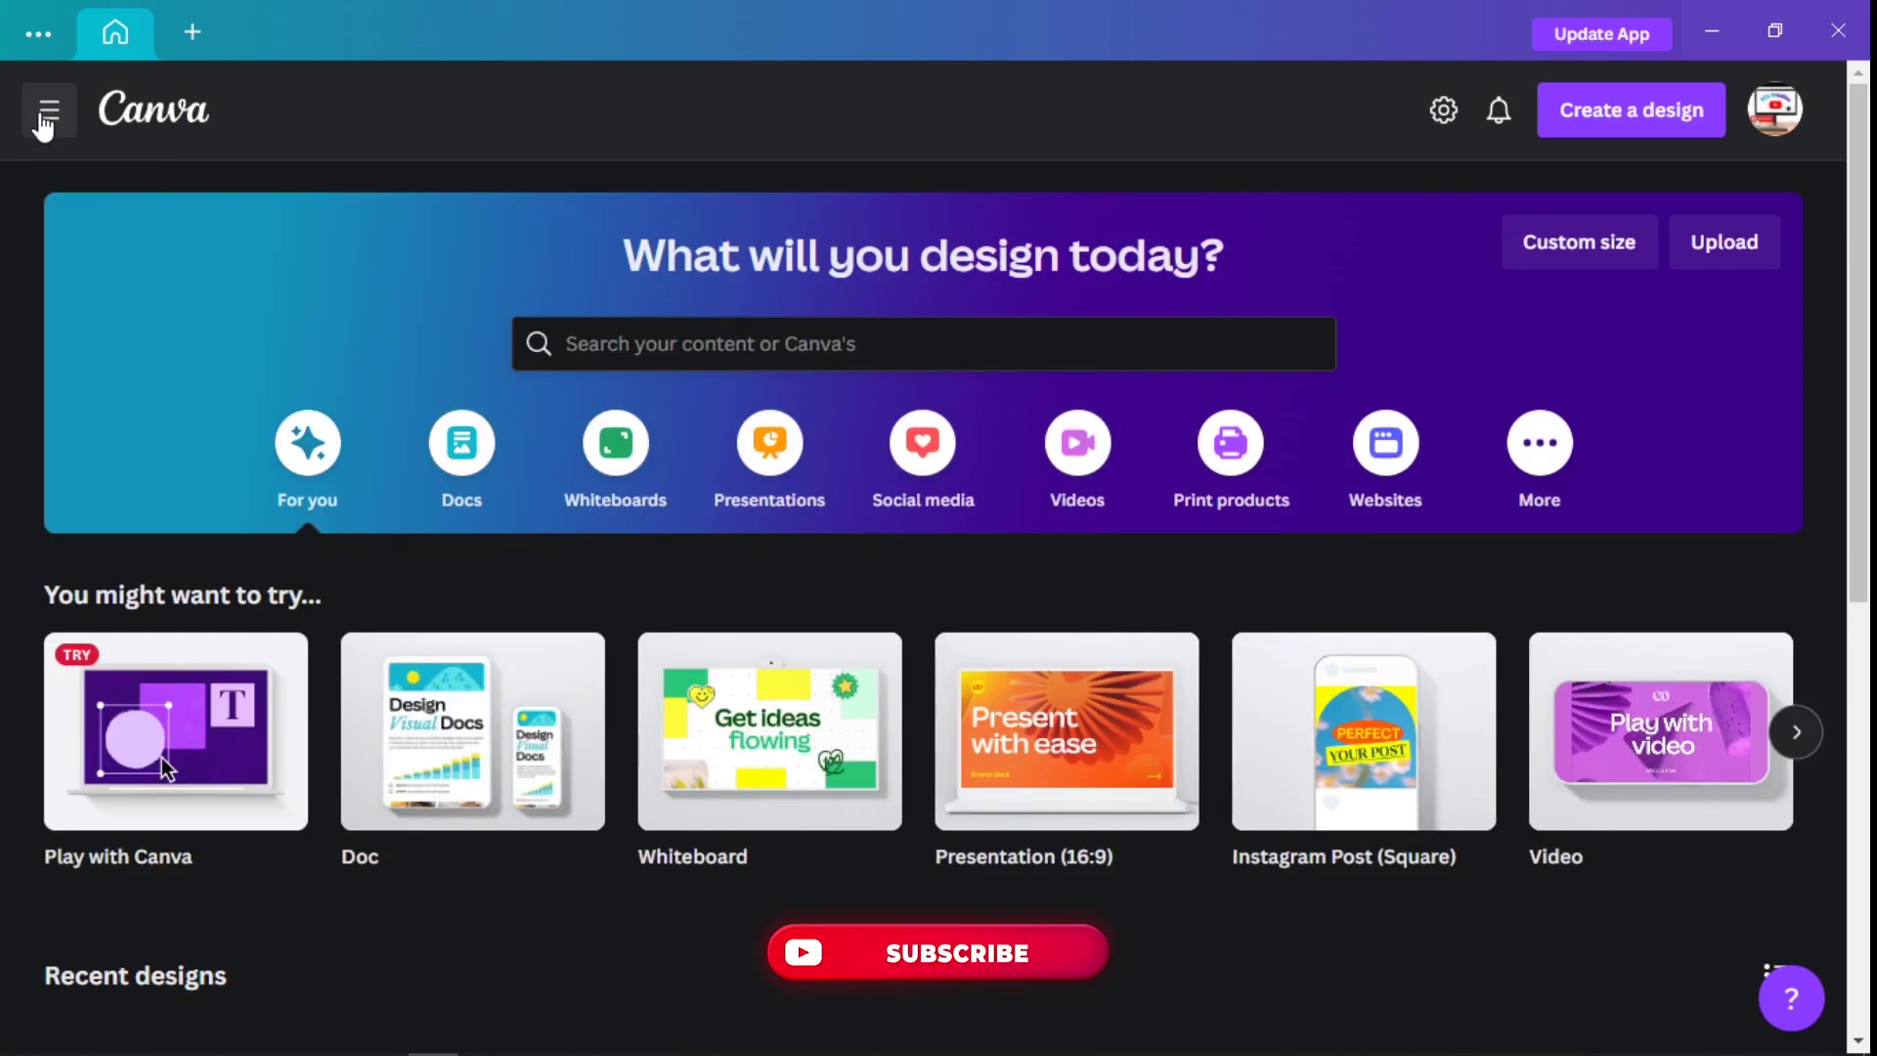
{"action": "left_click", "coordinate": [44, 116]}
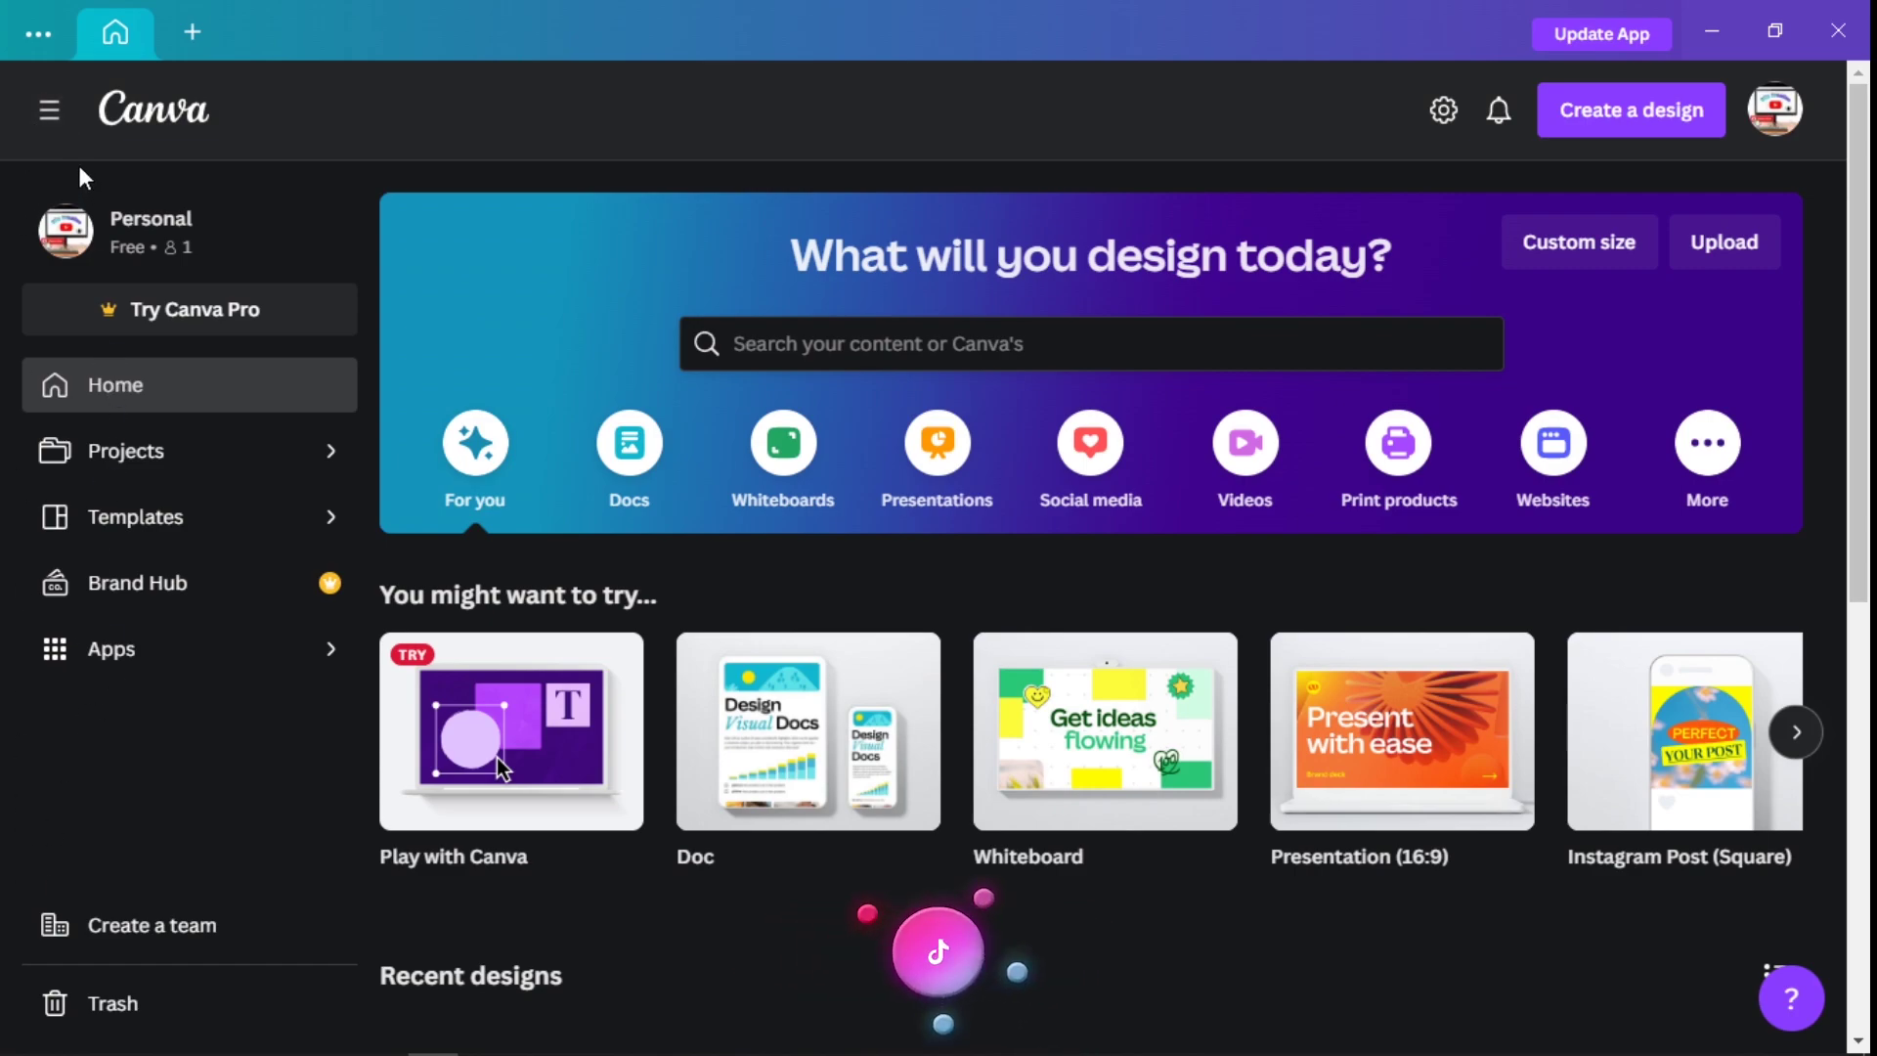
{"action": "left_click", "coordinate": [49, 116]}
{"action": "left_click", "coordinate": [49, 116]}
{"action": "left_click", "coordinate": [49, 116]}
{"action": "left_click", "coordinate": [48, 115]}
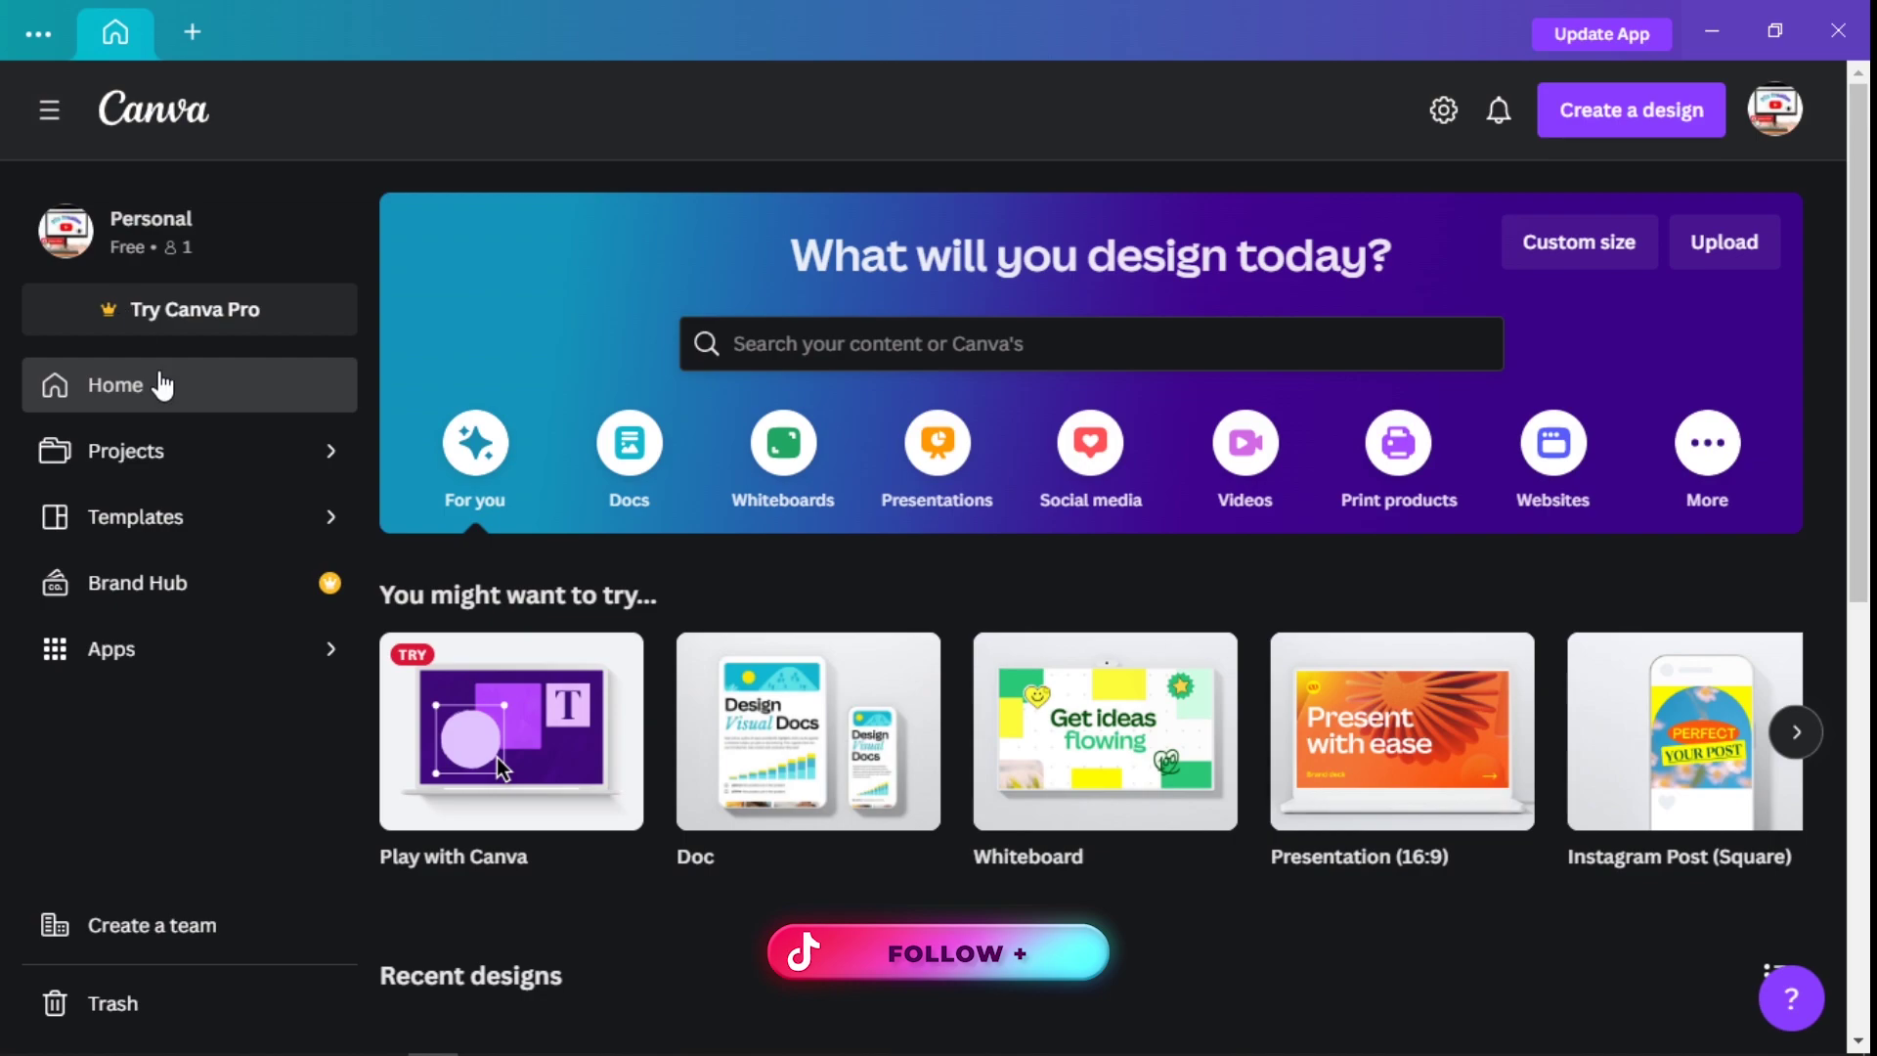
View the account's Projects page with its folders and return to the home page
{"action": "left_click", "coordinate": [137, 451]}
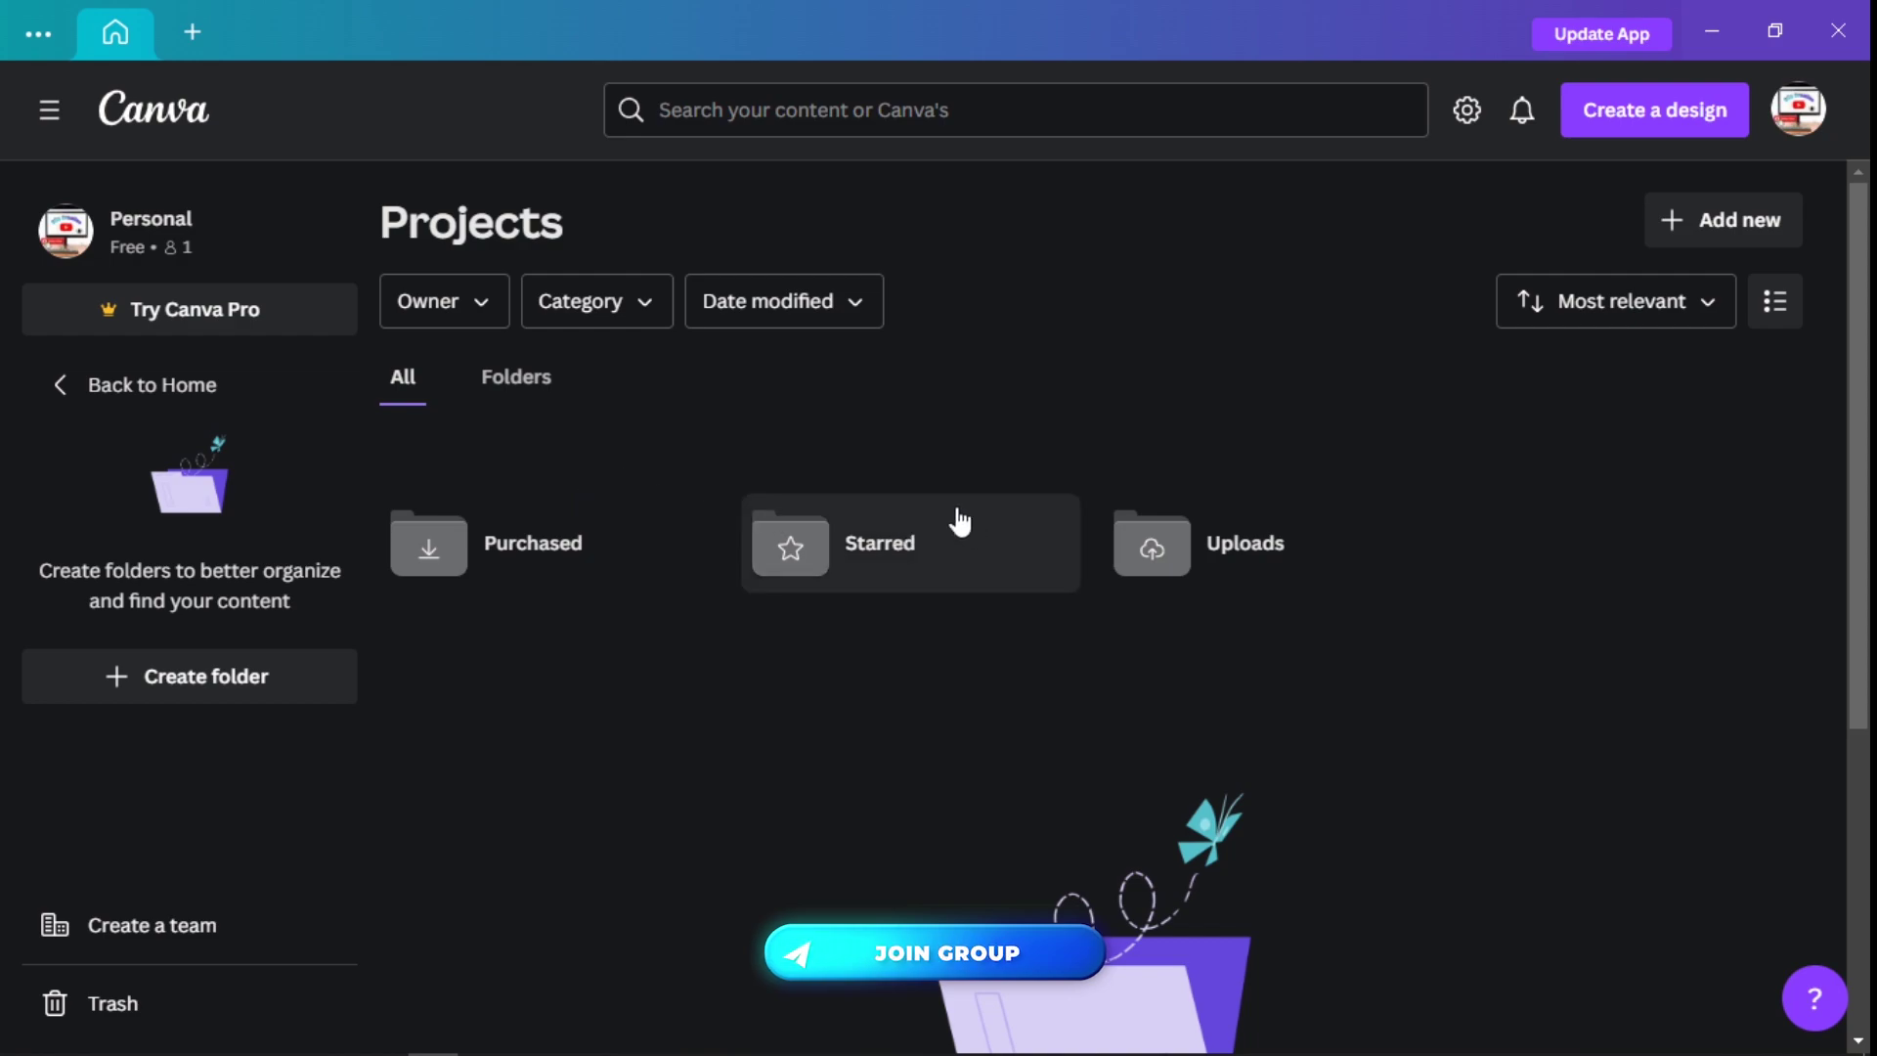
{"action": "left_click", "coordinate": [147, 385]}
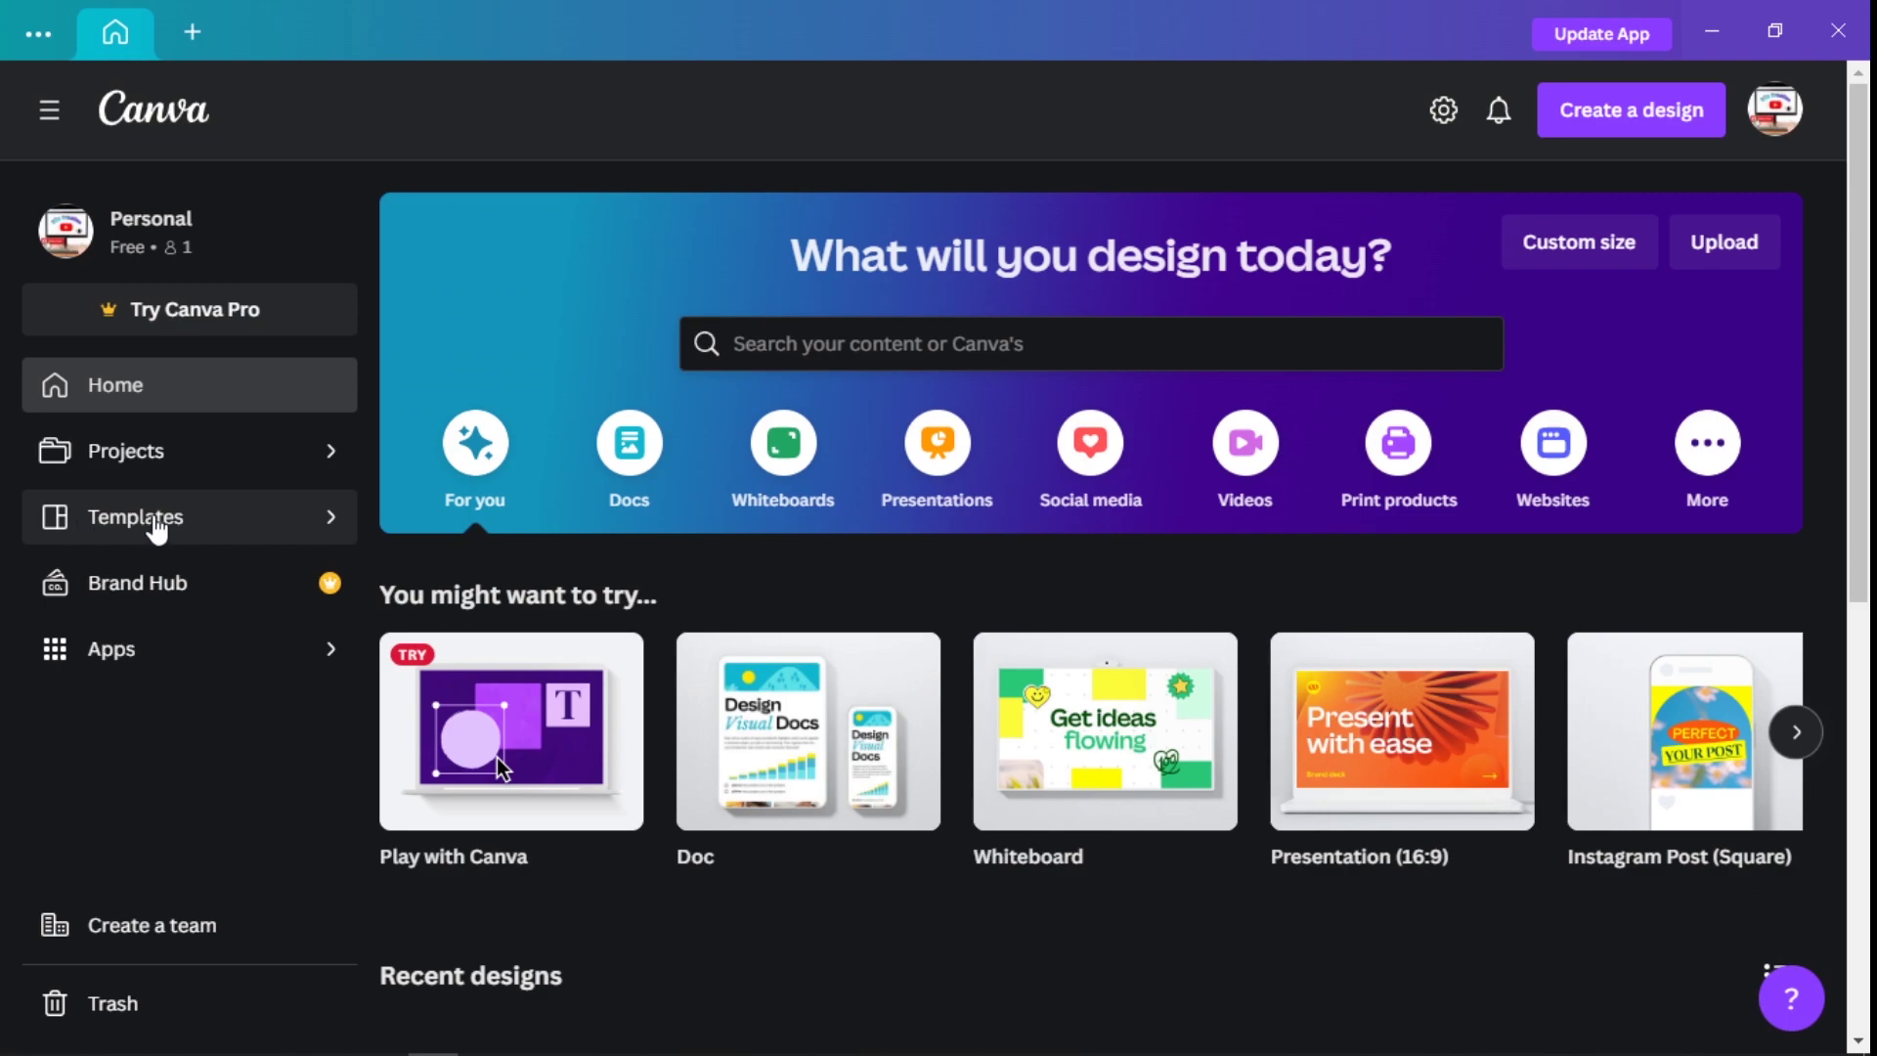
Open the Templates page and browse its template categories down to YouTube Thumbnails, returning to the start of the page
{"action": "left_click", "coordinate": [156, 523]}
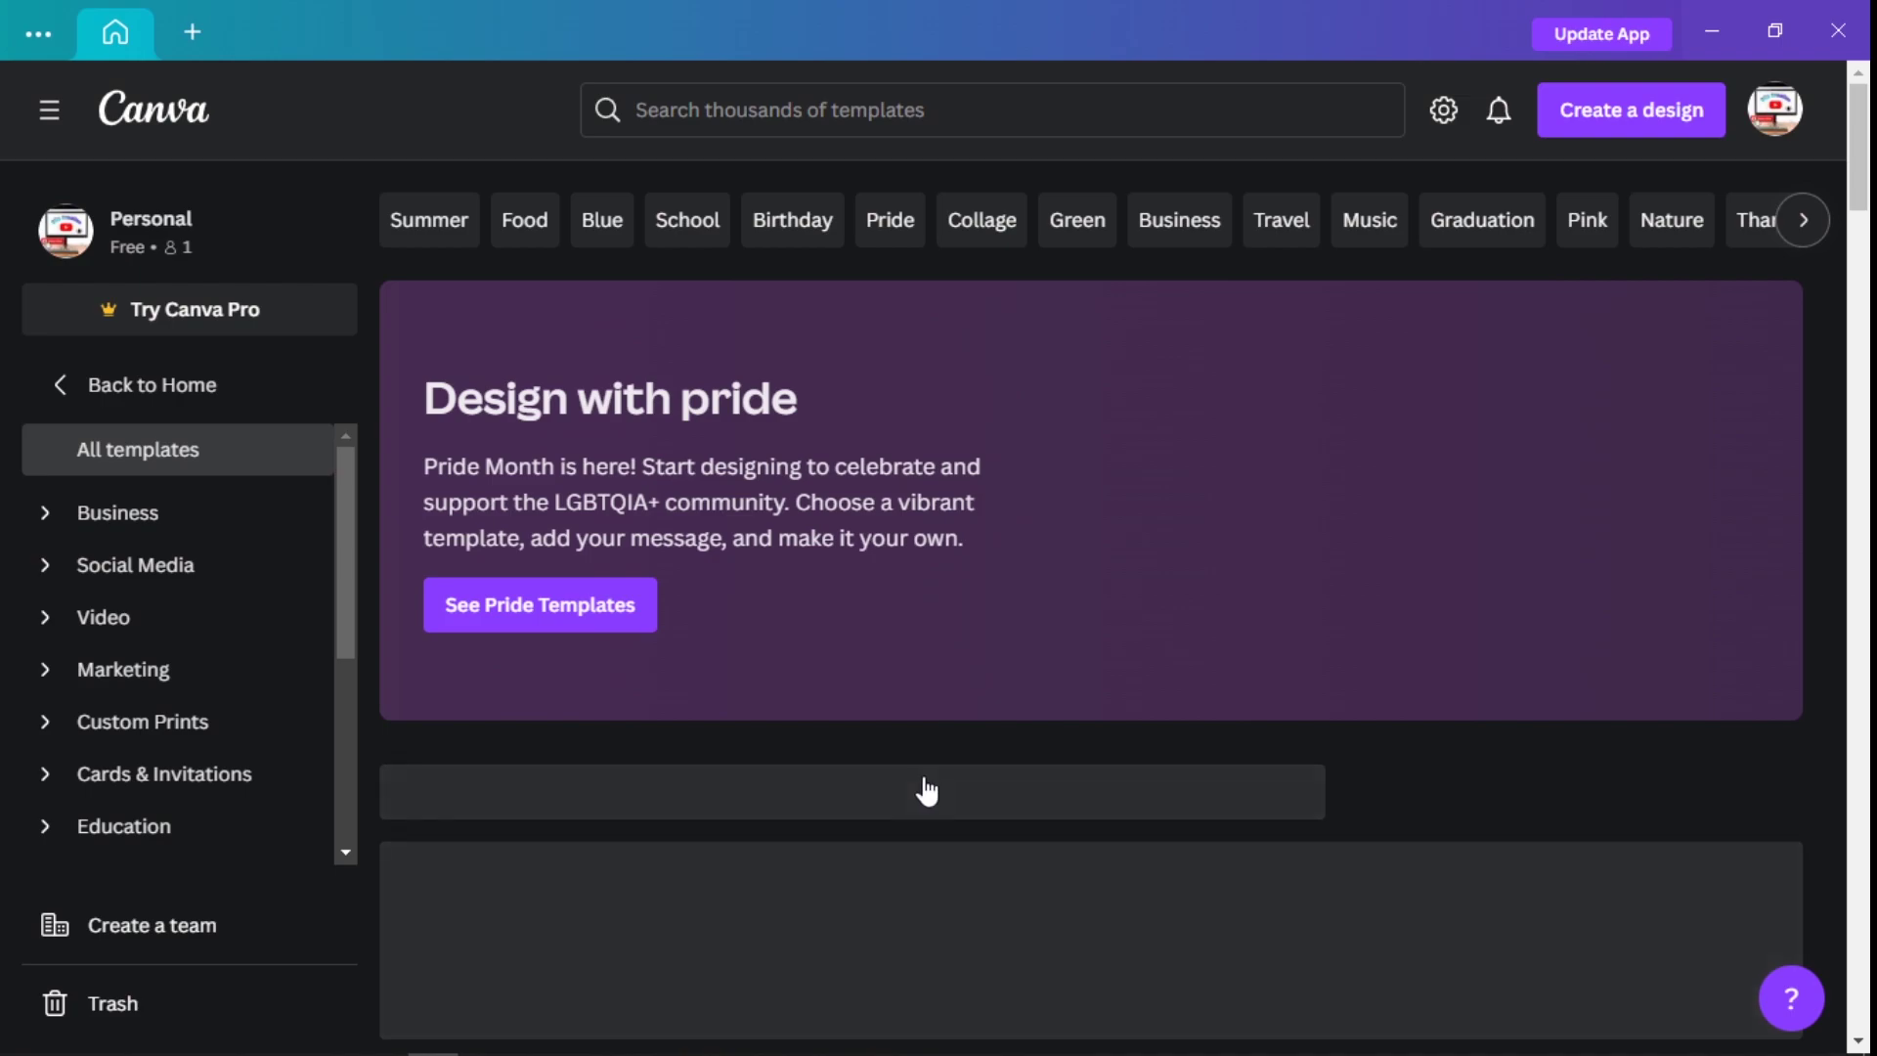
{"action": "scroll", "coordinate": [904, 620], "scroll_direction": "down", "scroll_amount": 4}
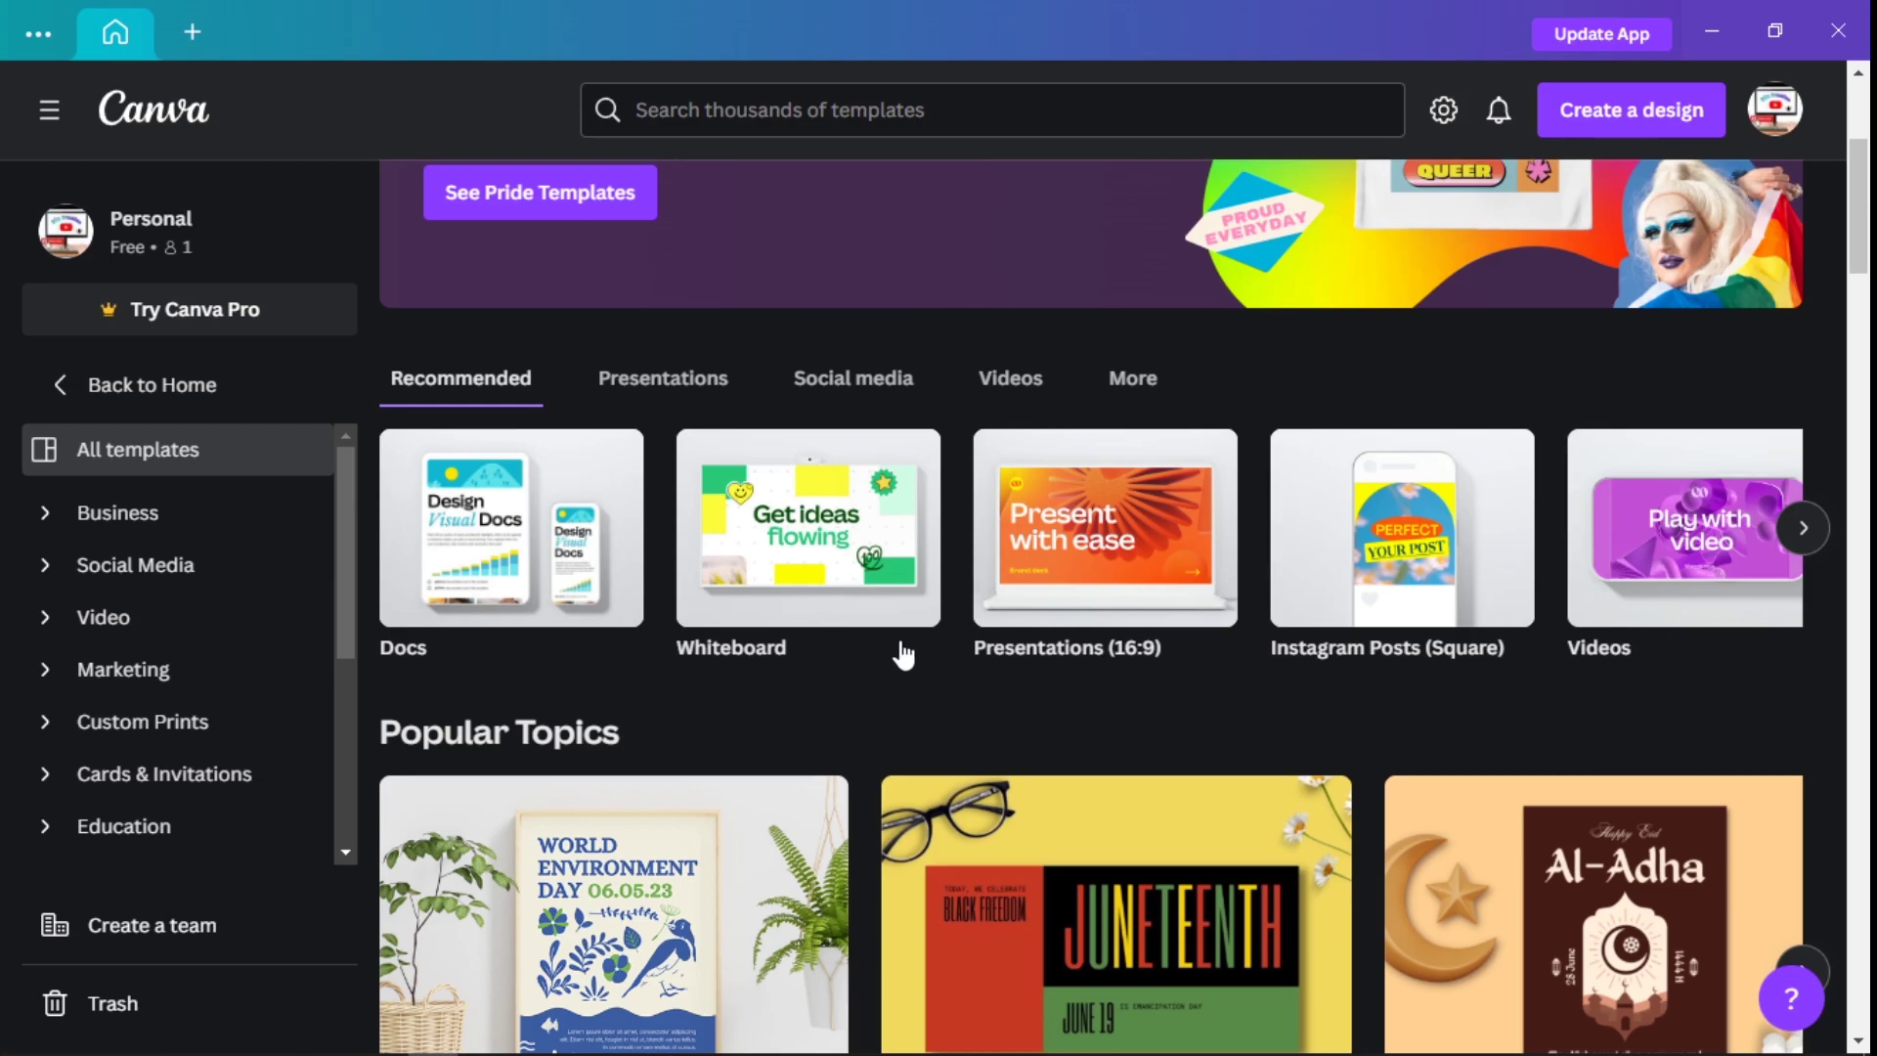
{"action": "scroll", "coordinate": [899, 656], "scroll_direction": "down", "scroll_amount": 10}
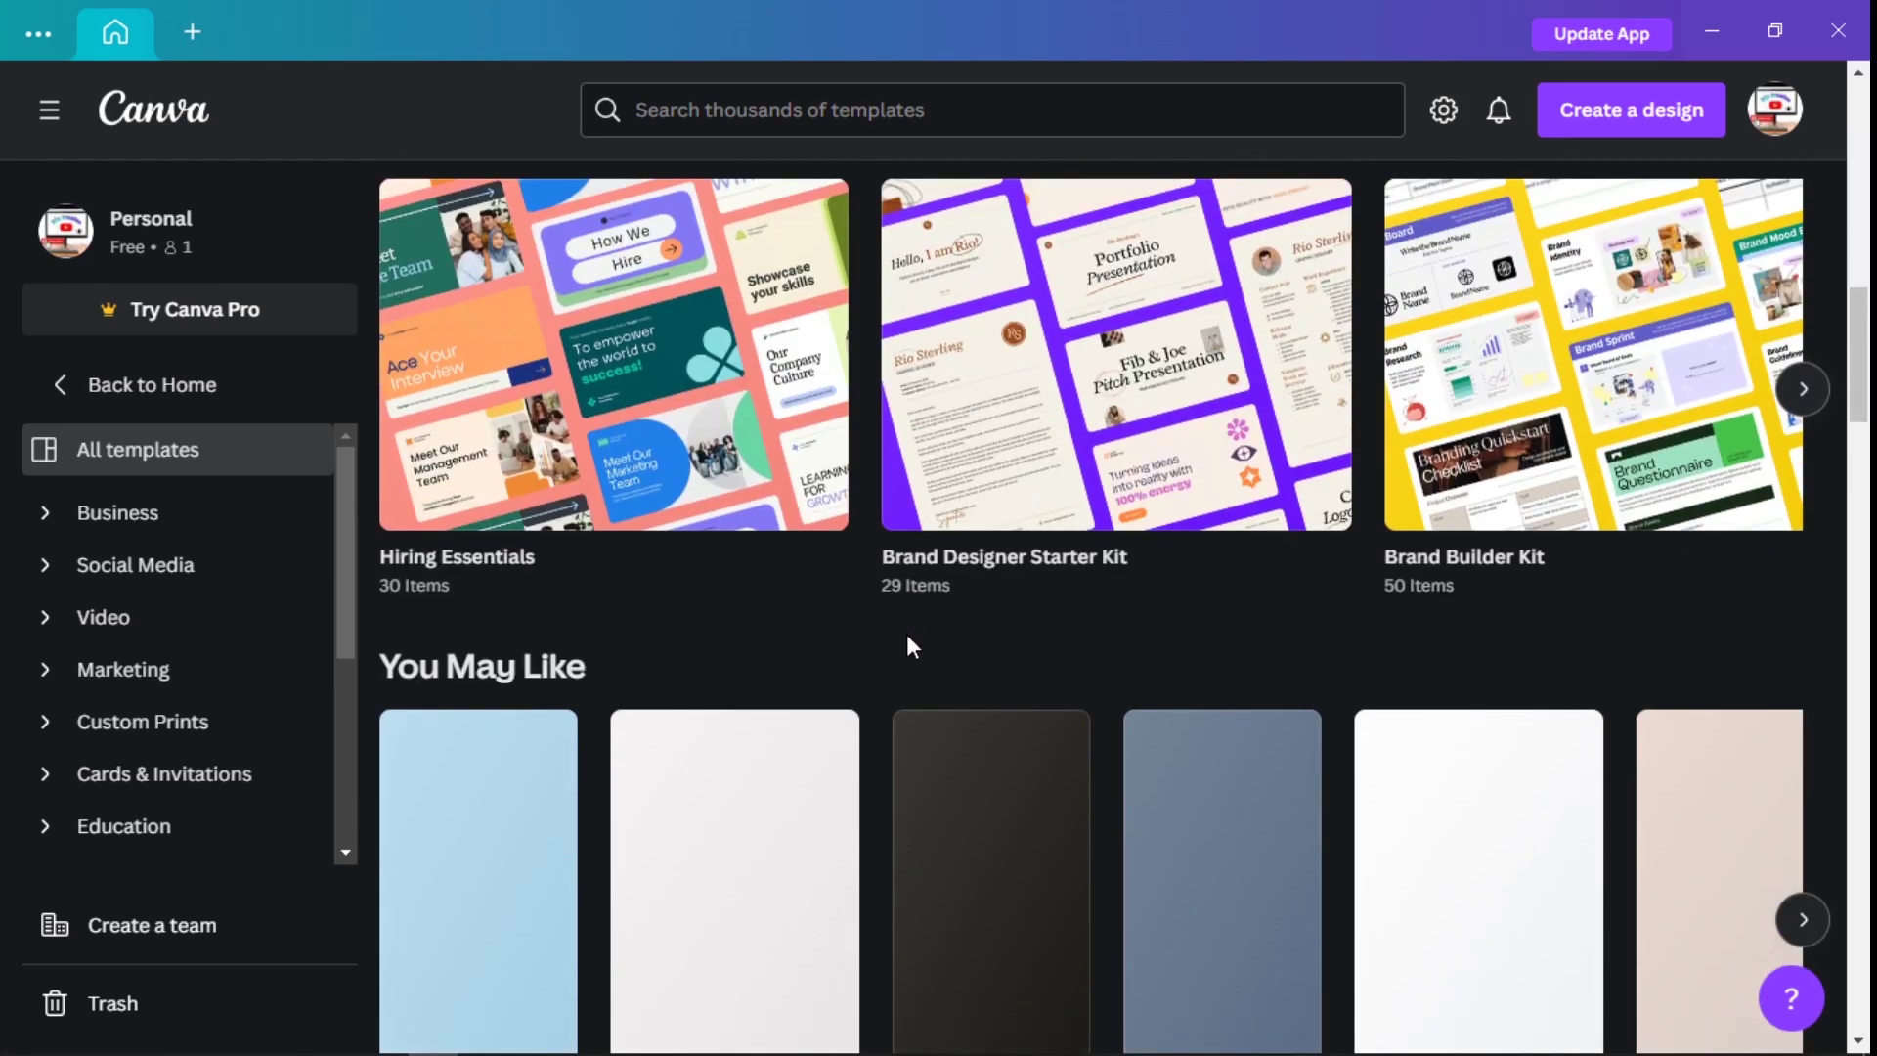
{"action": "scroll", "coordinate": [907, 635], "scroll_direction": "down", "scroll_amount": 1}
{"action": "scroll", "coordinate": [908, 636], "scroll_direction": "down", "scroll_amount": 4}
{"action": "scroll", "coordinate": [900, 636], "scroll_direction": "up", "scroll_amount": 3}
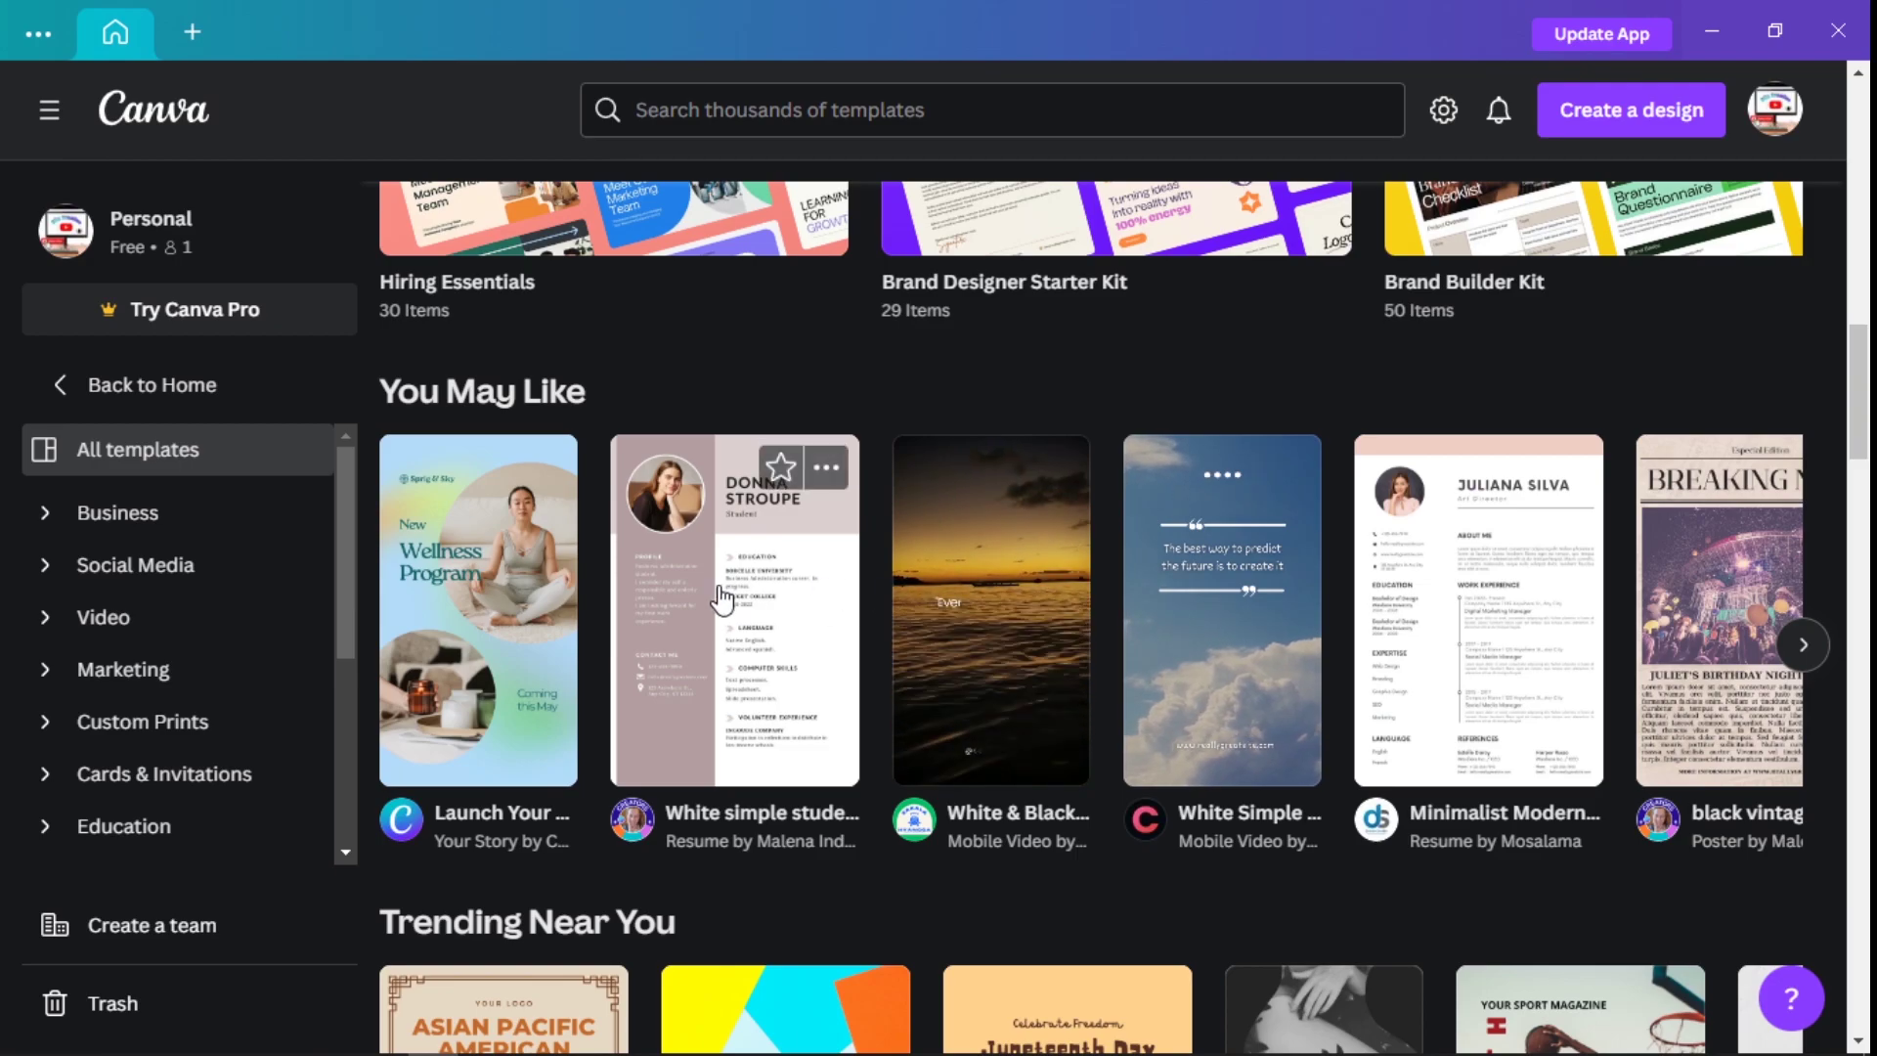
{"action": "scroll", "coordinate": [721, 598], "scroll_direction": "down", "scroll_amount": 9}
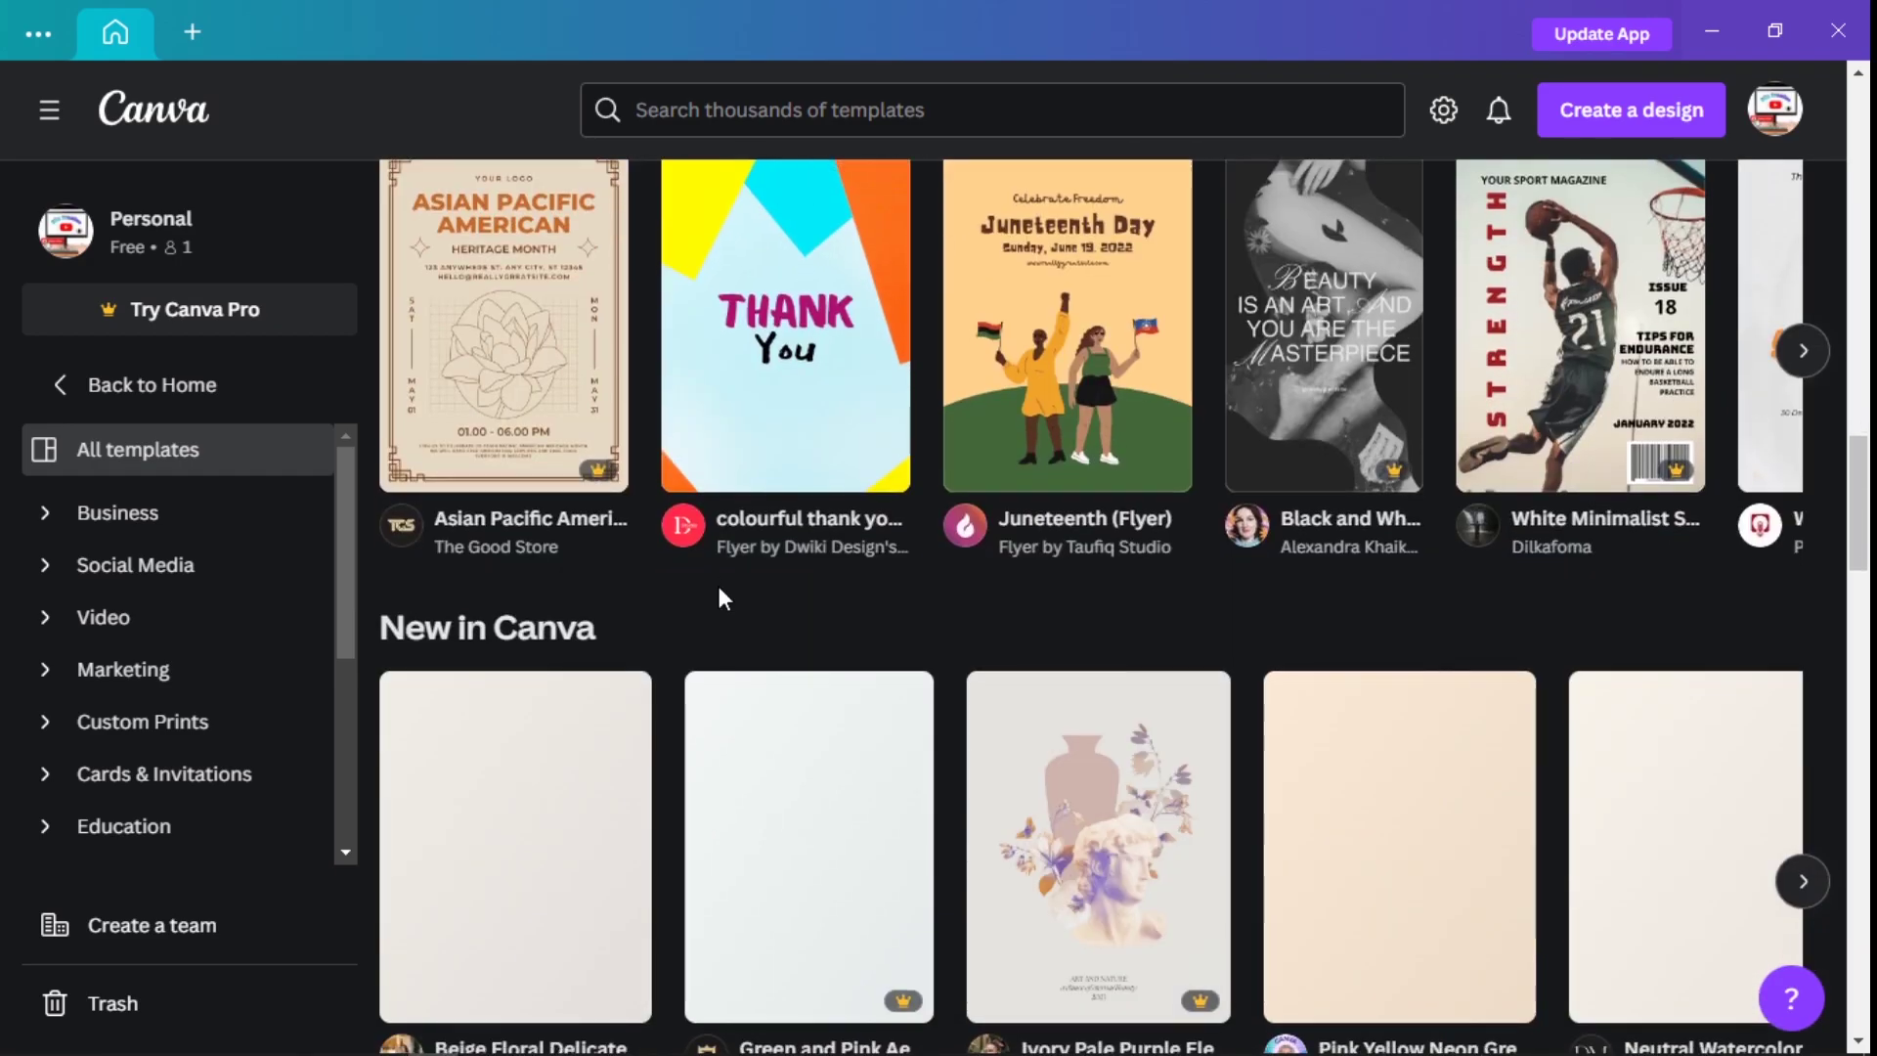
{"action": "scroll", "coordinate": [722, 598], "scroll_direction": "down", "scroll_amount": 16}
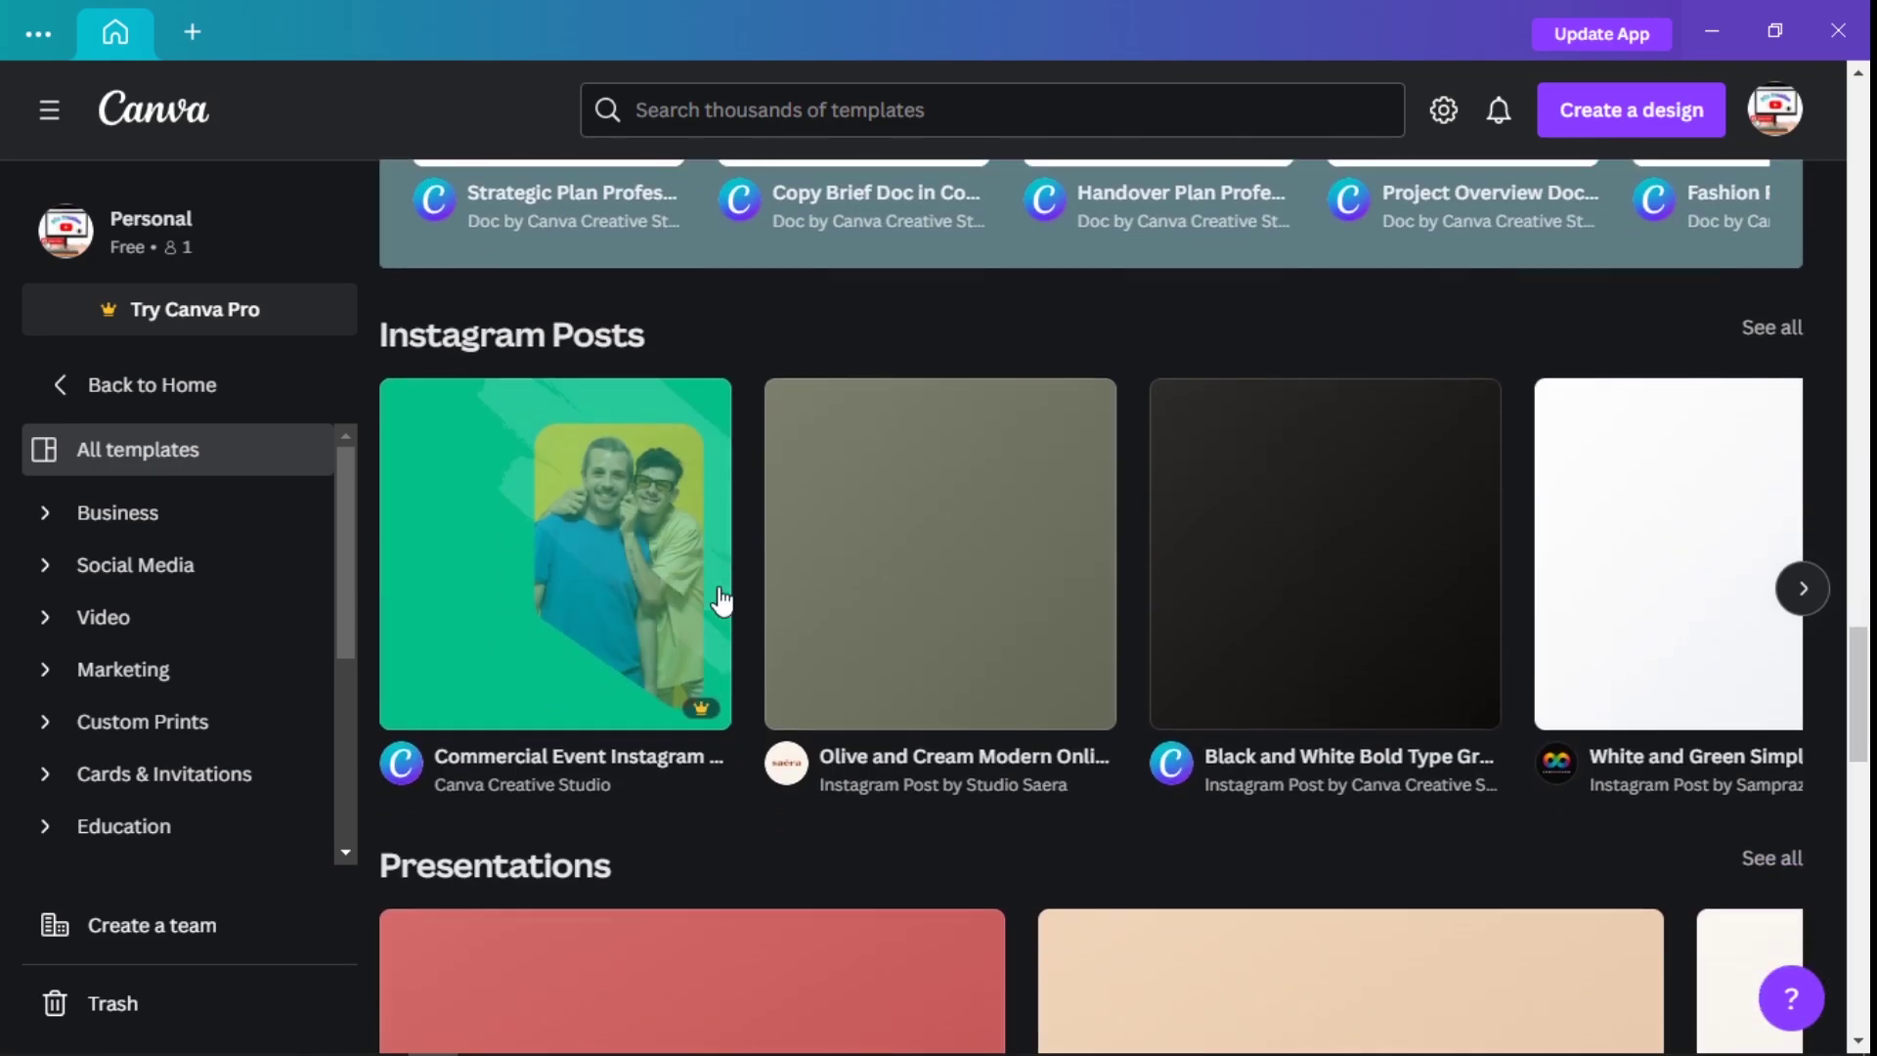
{"action": "scroll", "coordinate": [722, 598], "scroll_direction": "down", "scroll_amount": 11}
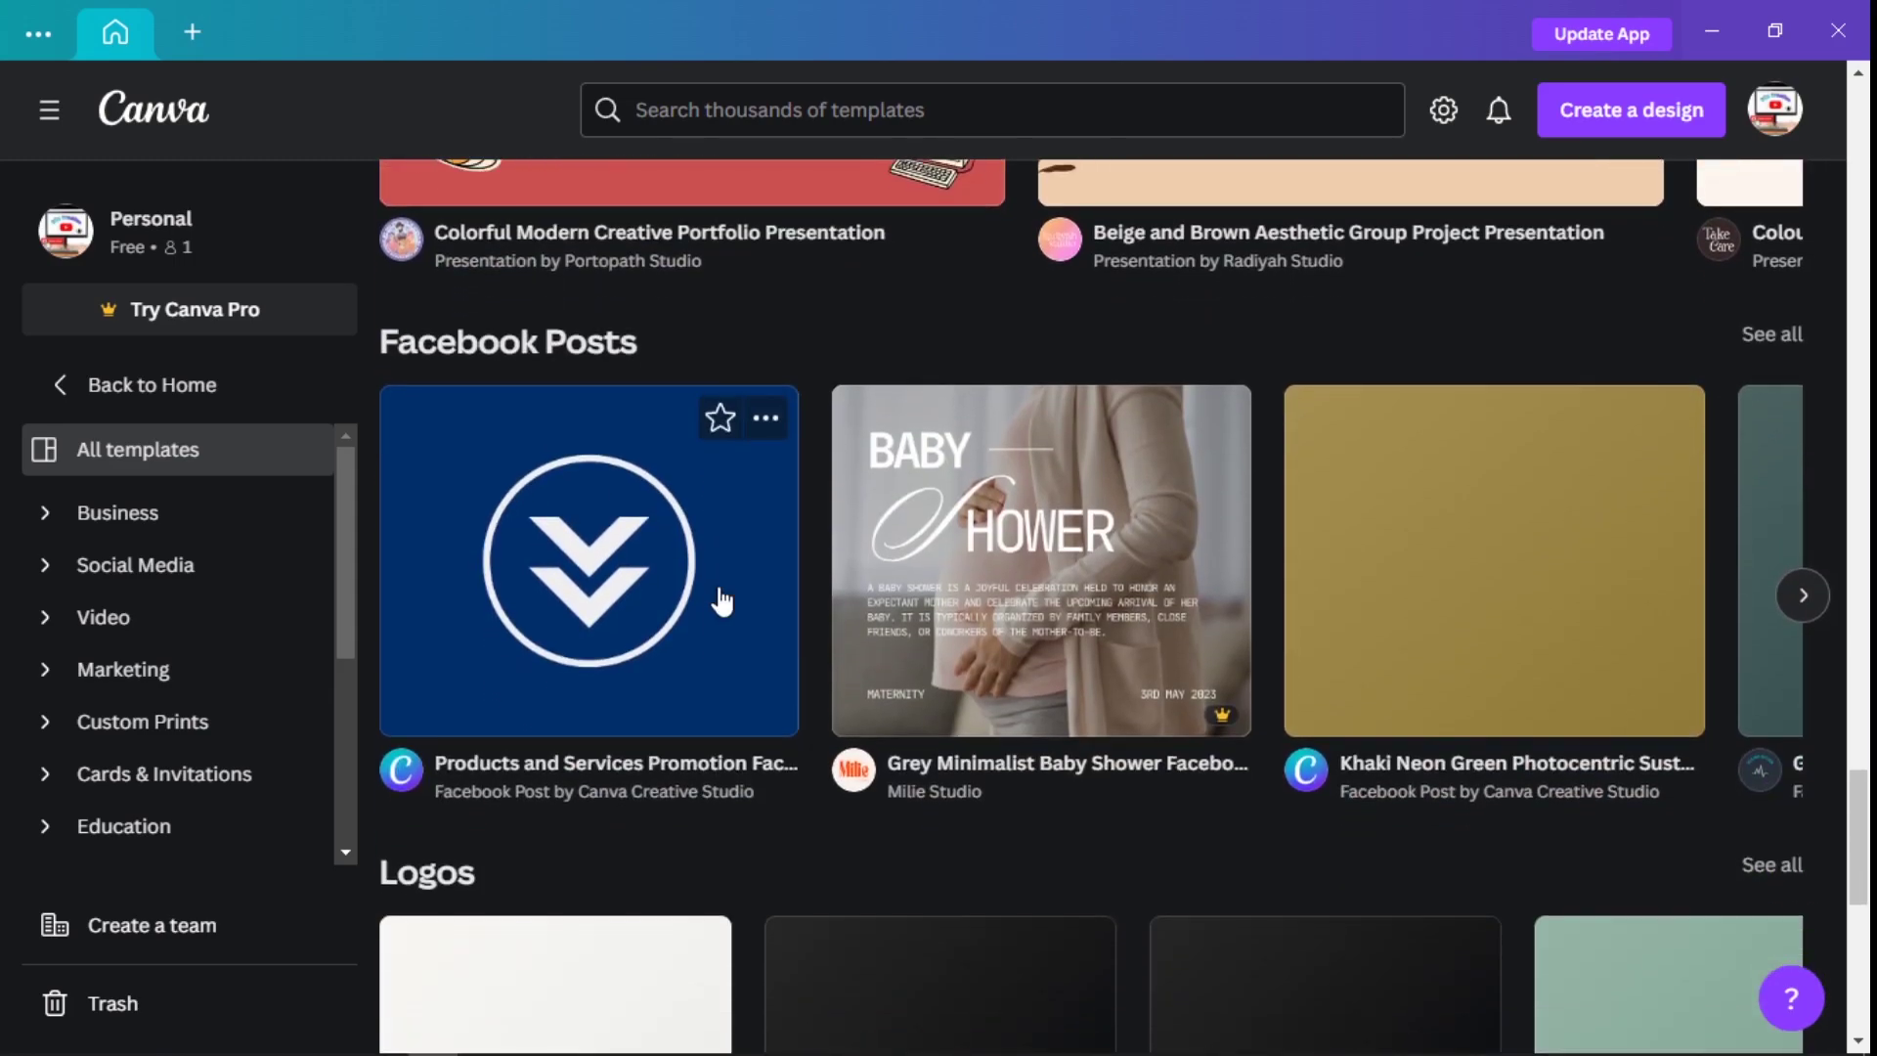
{"action": "scroll", "coordinate": [722, 600], "scroll_direction": "down", "scroll_amount": 4}
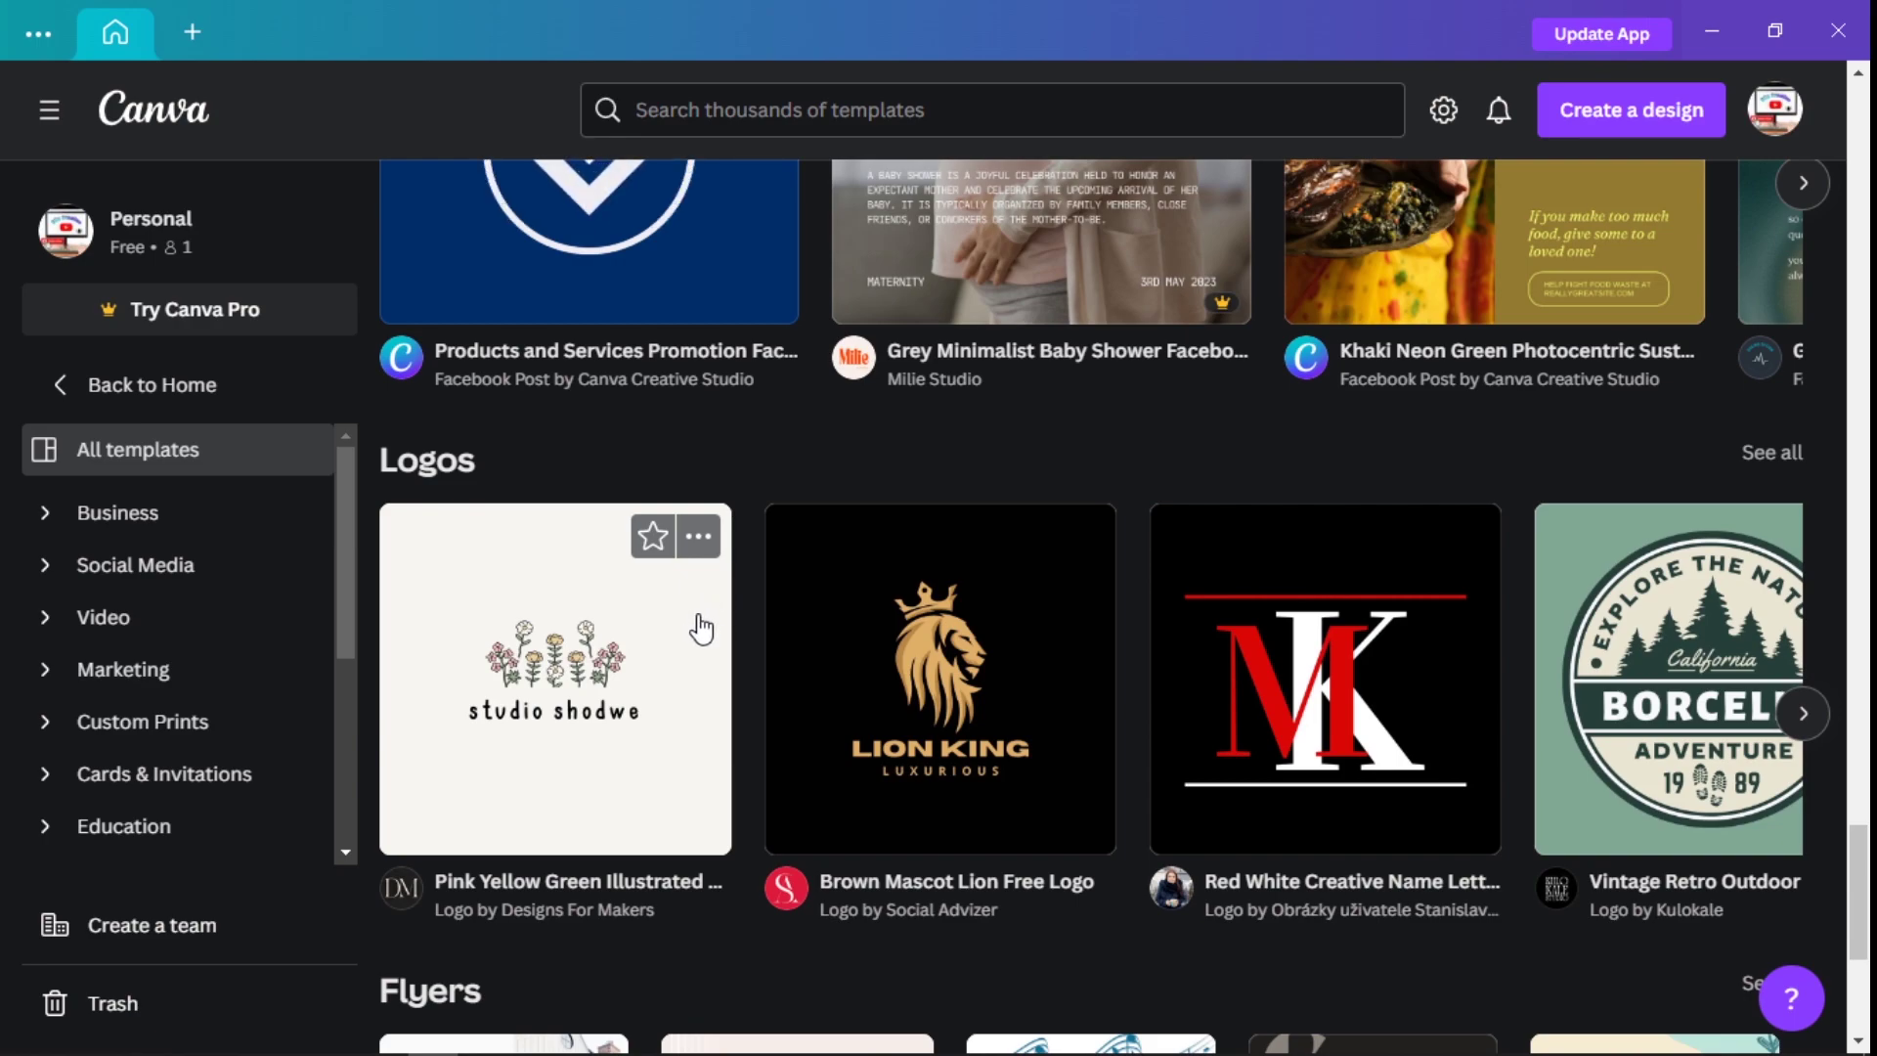
{"action": "scroll", "coordinate": [701, 628], "scroll_direction": "down", "scroll_amount": 5}
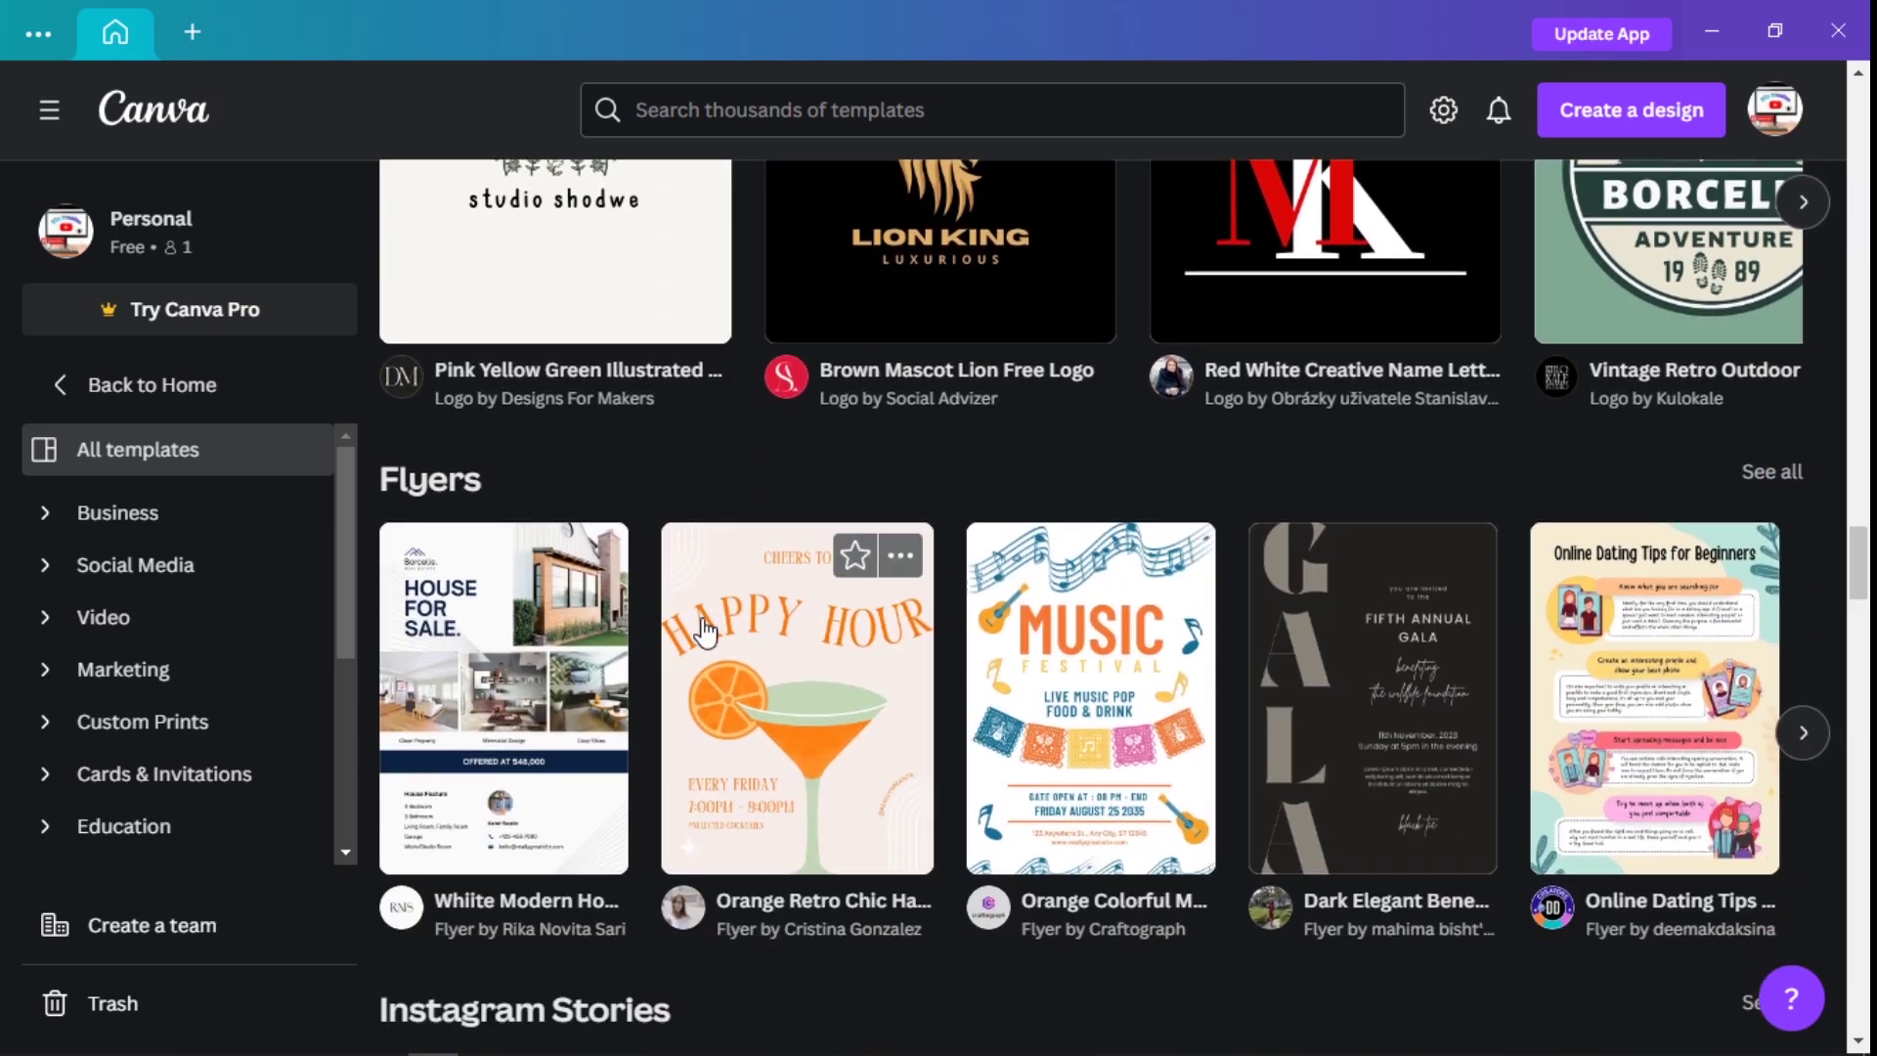
{"action": "scroll", "coordinate": [704, 628], "scroll_direction": "down", "scroll_amount": 8}
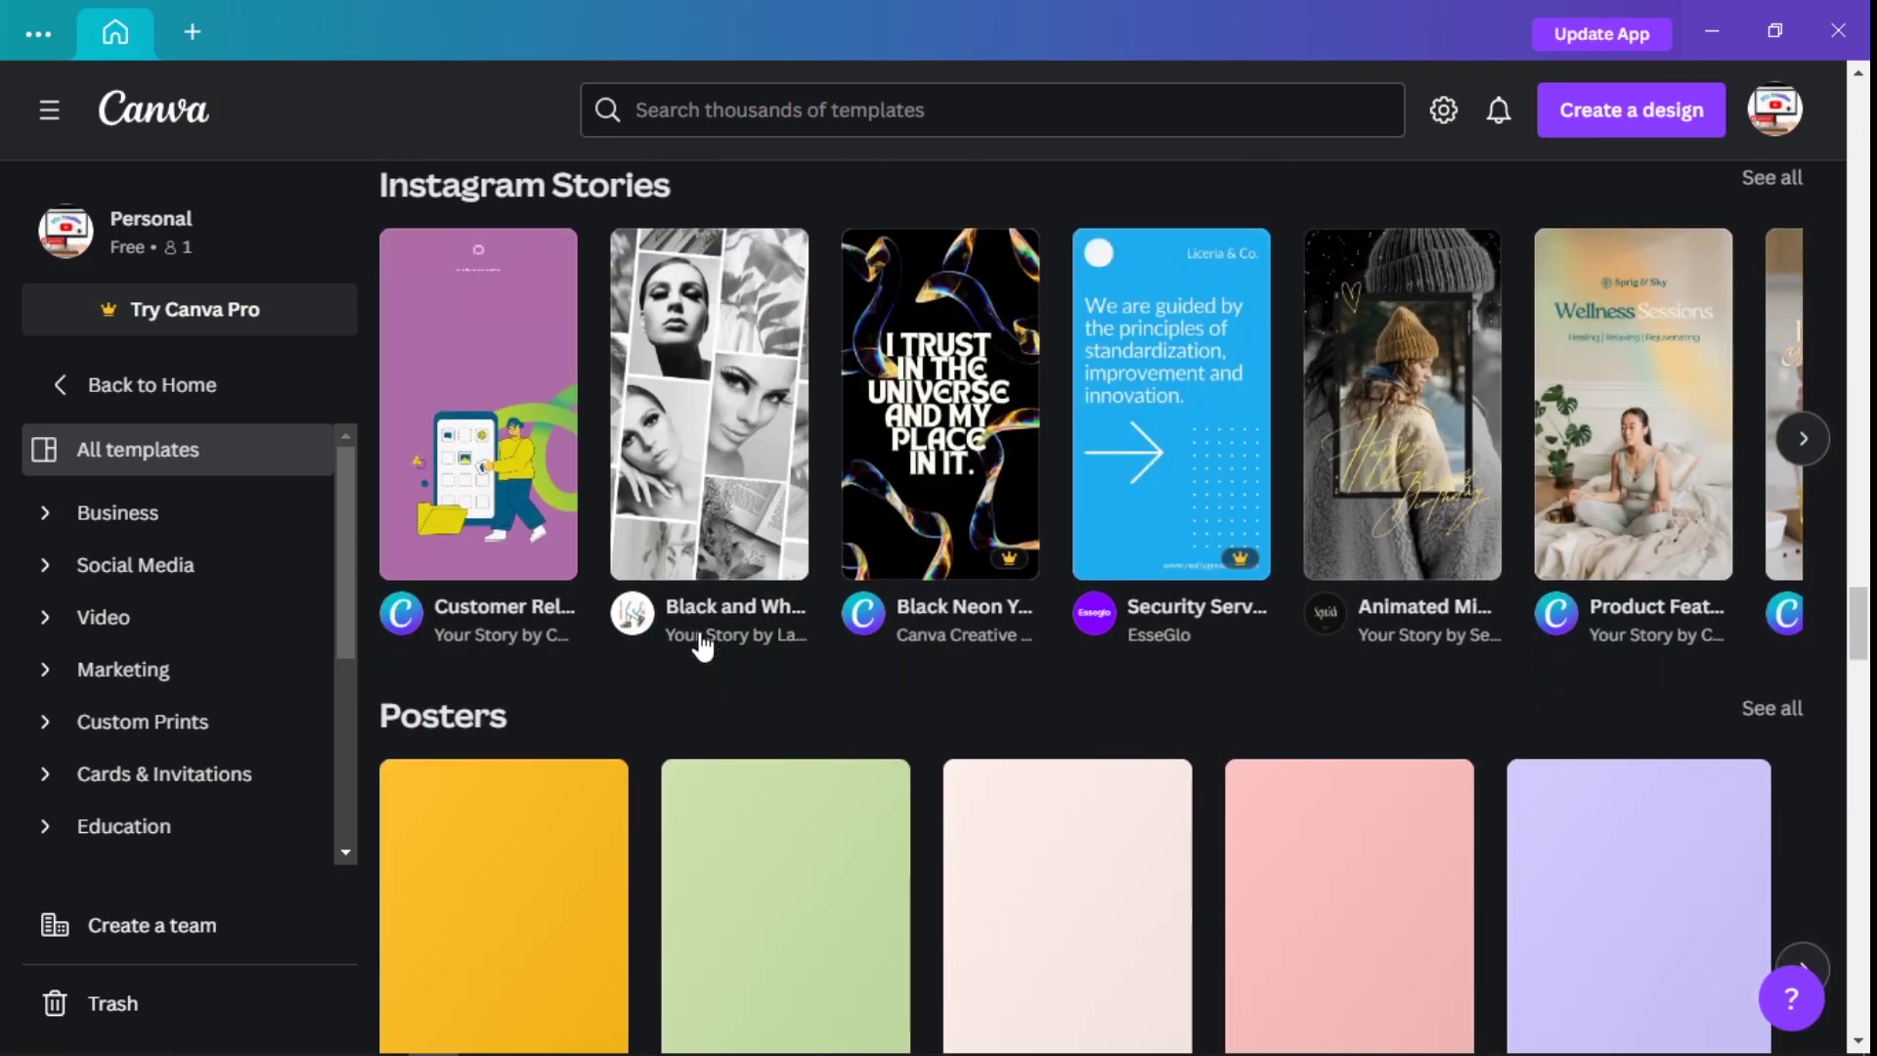
{"action": "scroll", "coordinate": [701, 645], "scroll_direction": "down", "scroll_amount": 3}
{"action": "scroll", "coordinate": [700, 645], "scroll_direction": "down", "scroll_amount": 7}
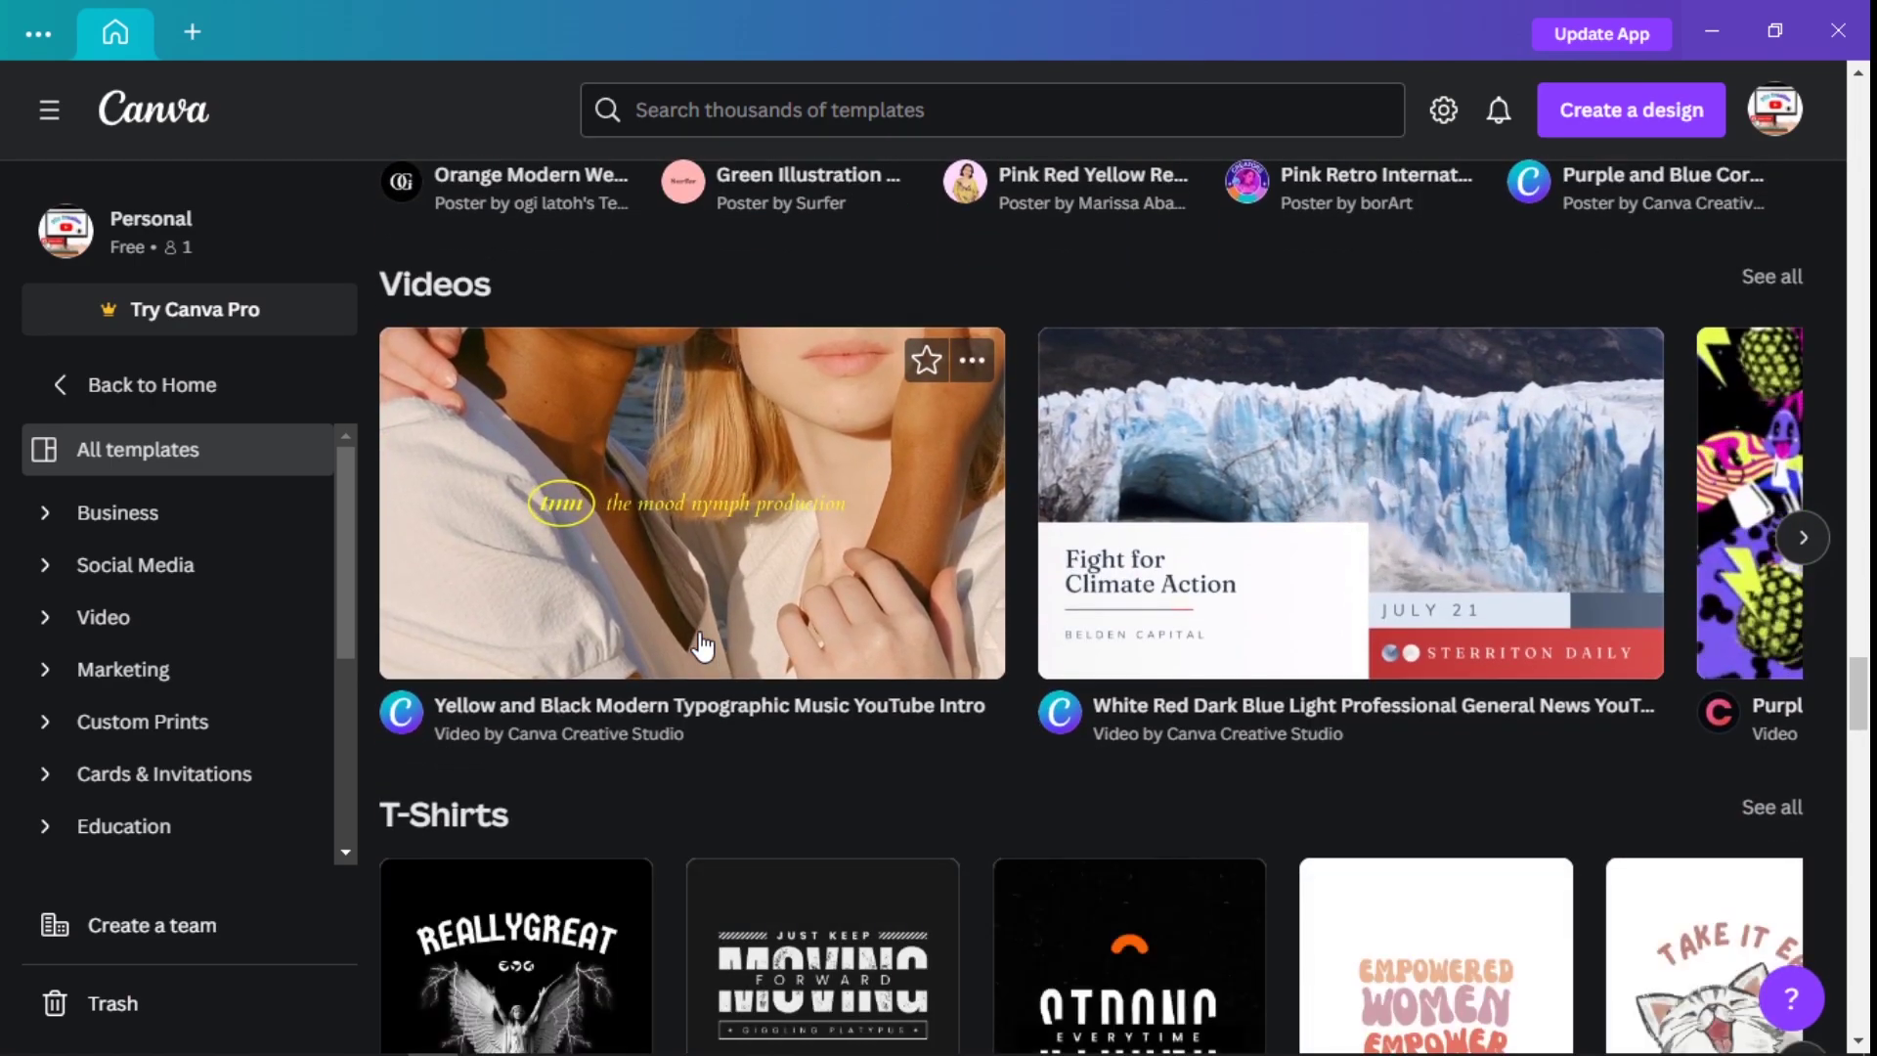
{"action": "scroll", "coordinate": [701, 645], "scroll_direction": "down", "scroll_amount": 7}
{"action": "scroll", "coordinate": [702, 645], "scroll_direction": "down", "scroll_amount": 1}
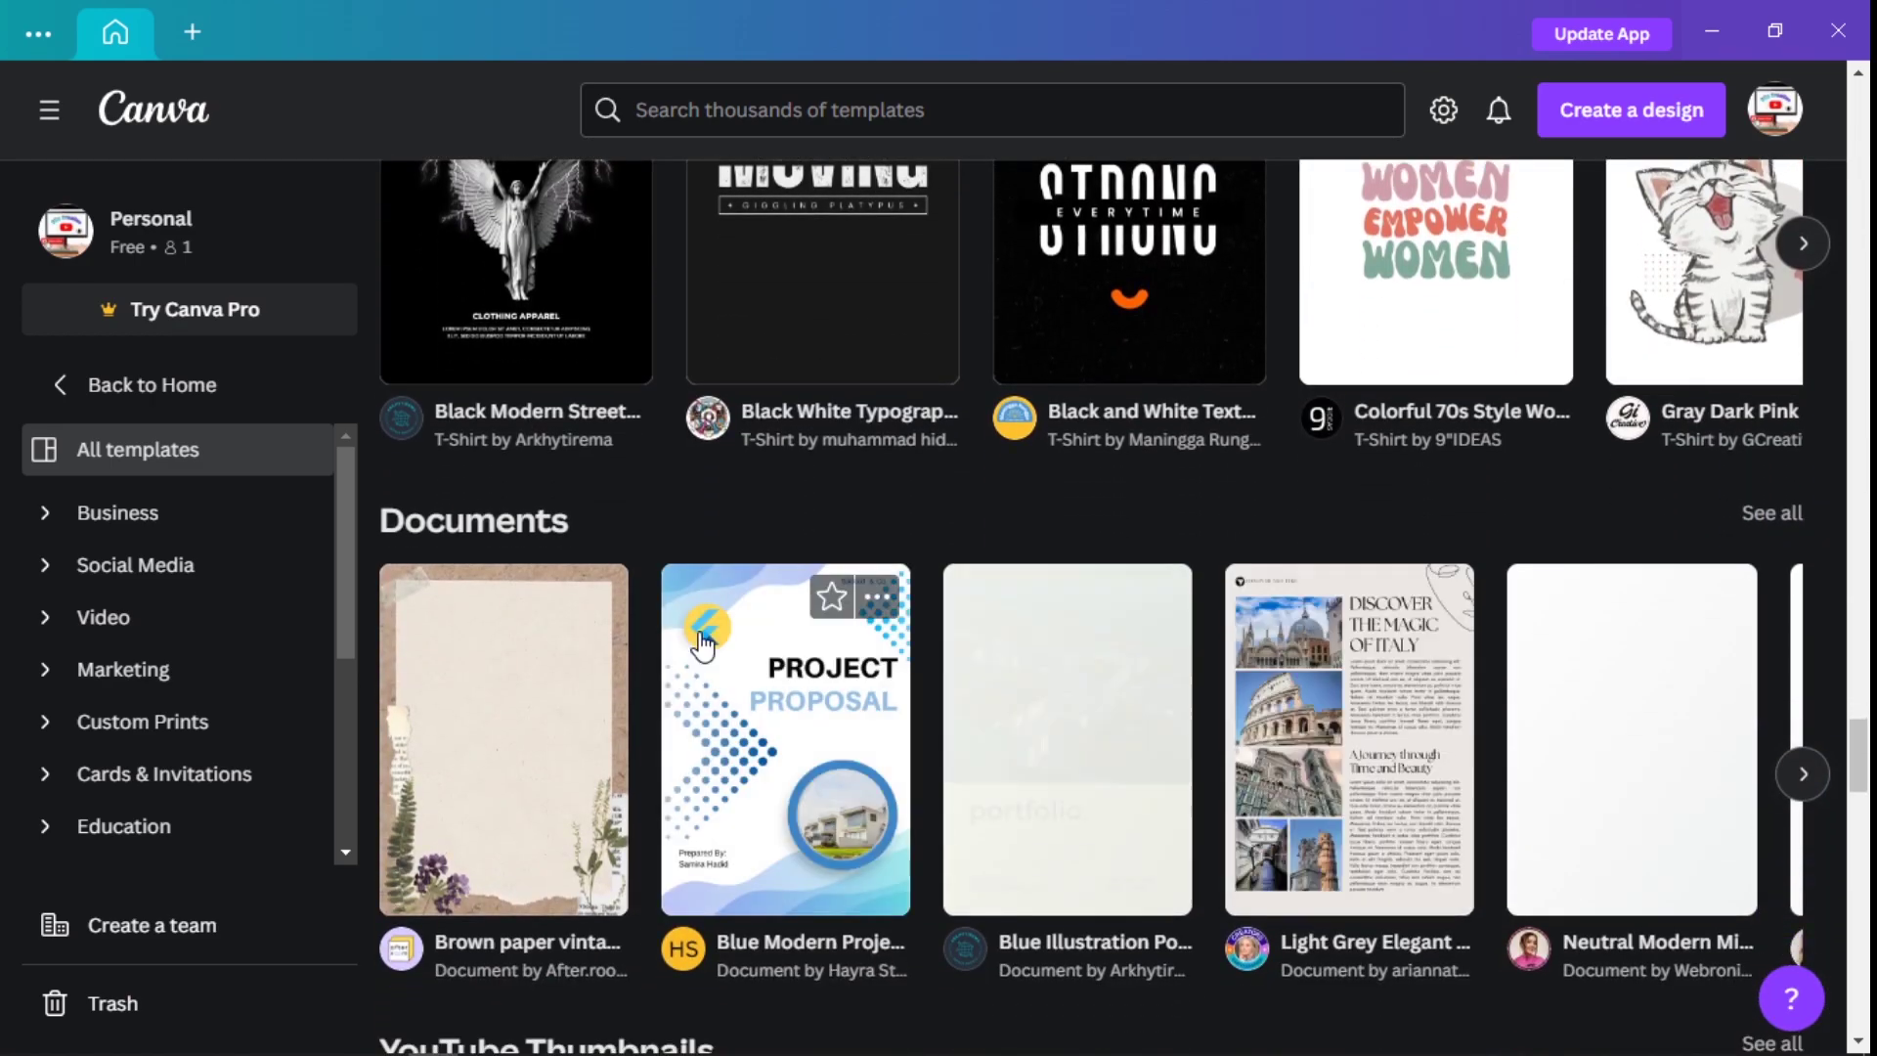
{"action": "scroll", "coordinate": [797, 756], "scroll_direction": "down", "scroll_amount": 5}
{"action": "scroll", "coordinate": [793, 755], "scroll_direction": "up", "scroll_amount": 13}
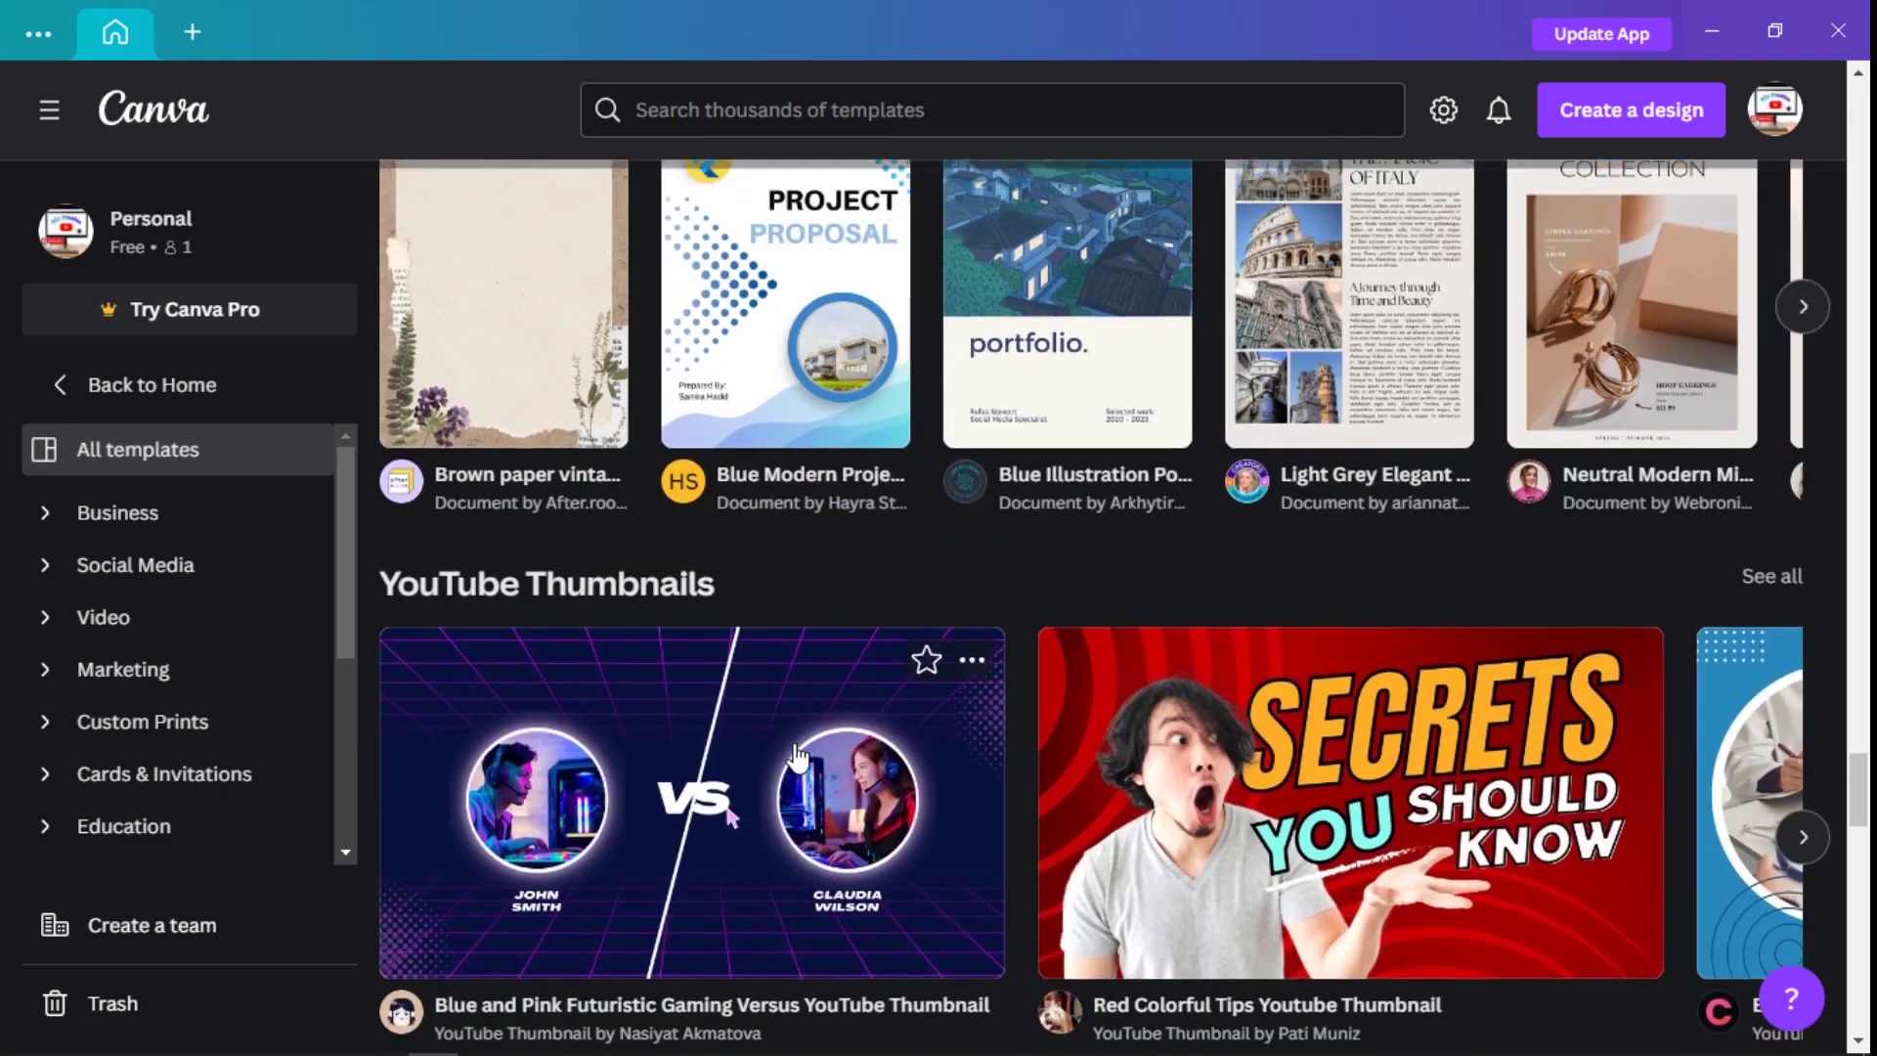
{"action": "scroll", "coordinate": [802, 748], "scroll_direction": "up", "scroll_amount": 15}
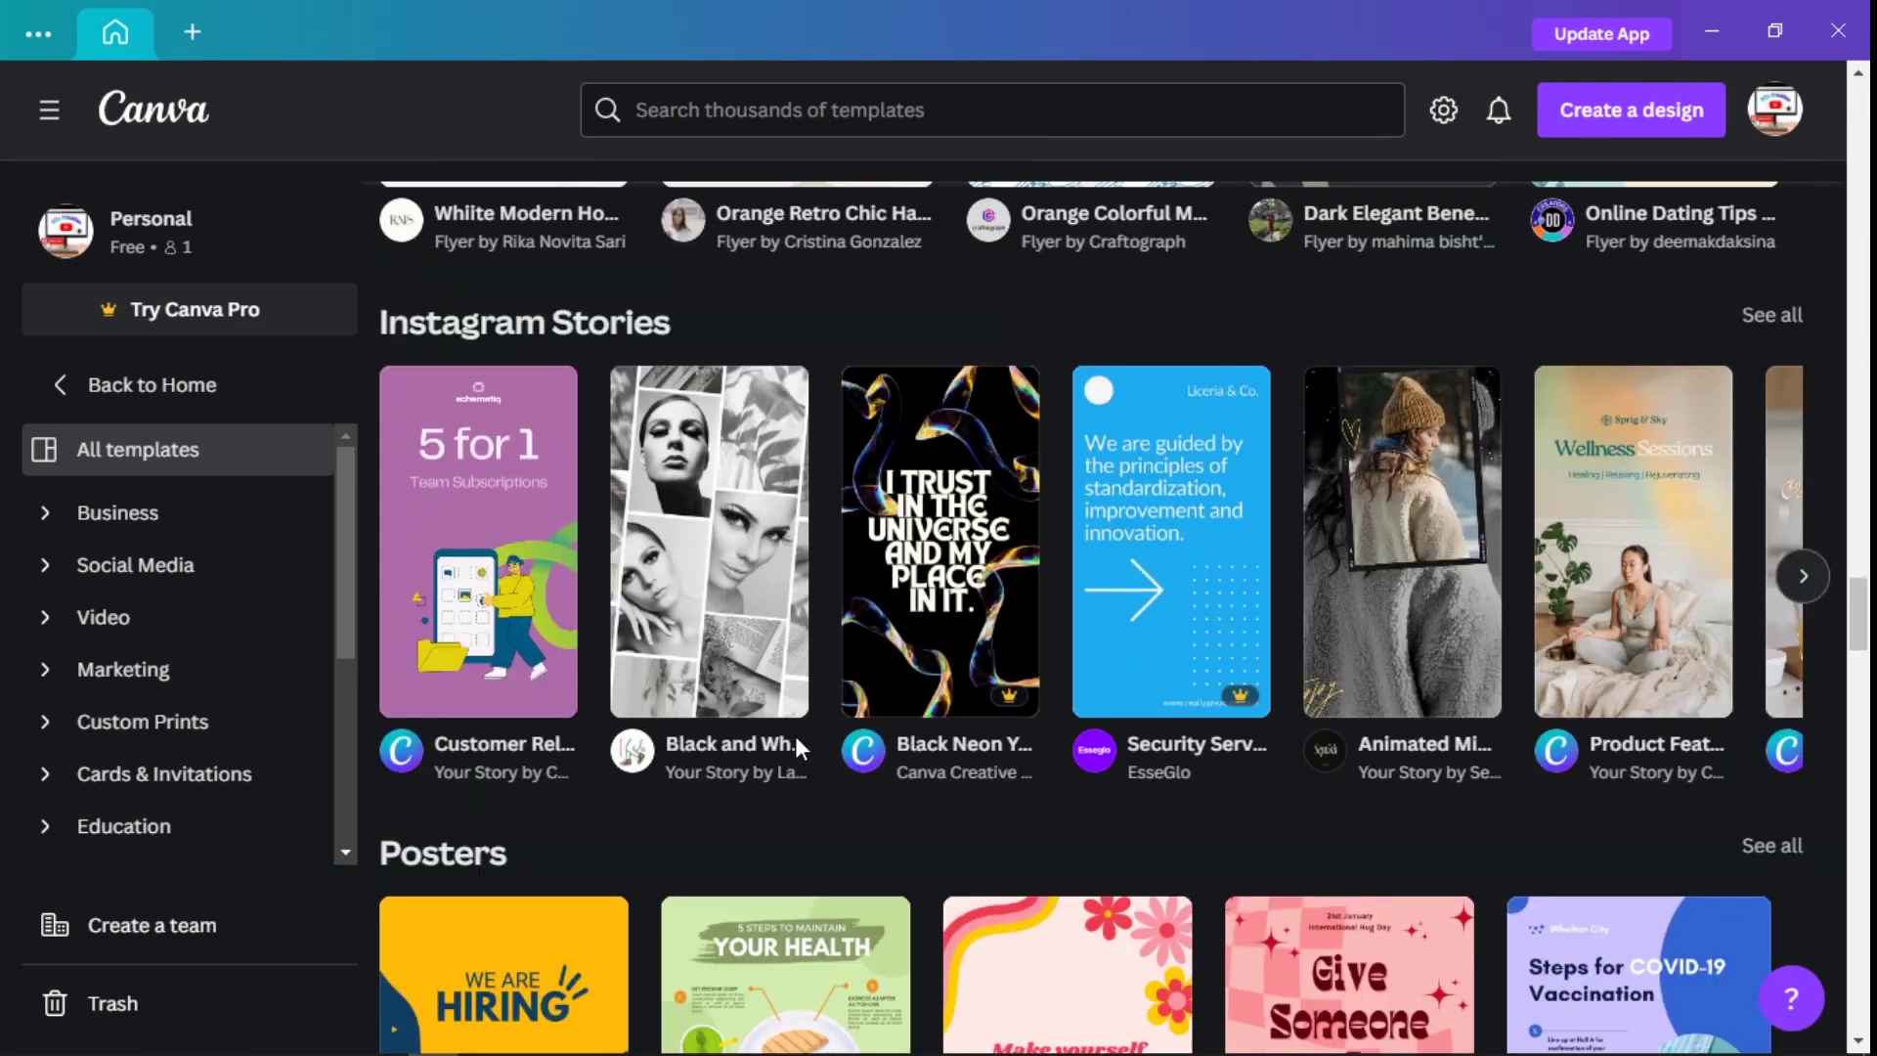
{"action": "scroll", "coordinate": [1038, 924], "scroll_direction": "up", "scroll_amount": 7}
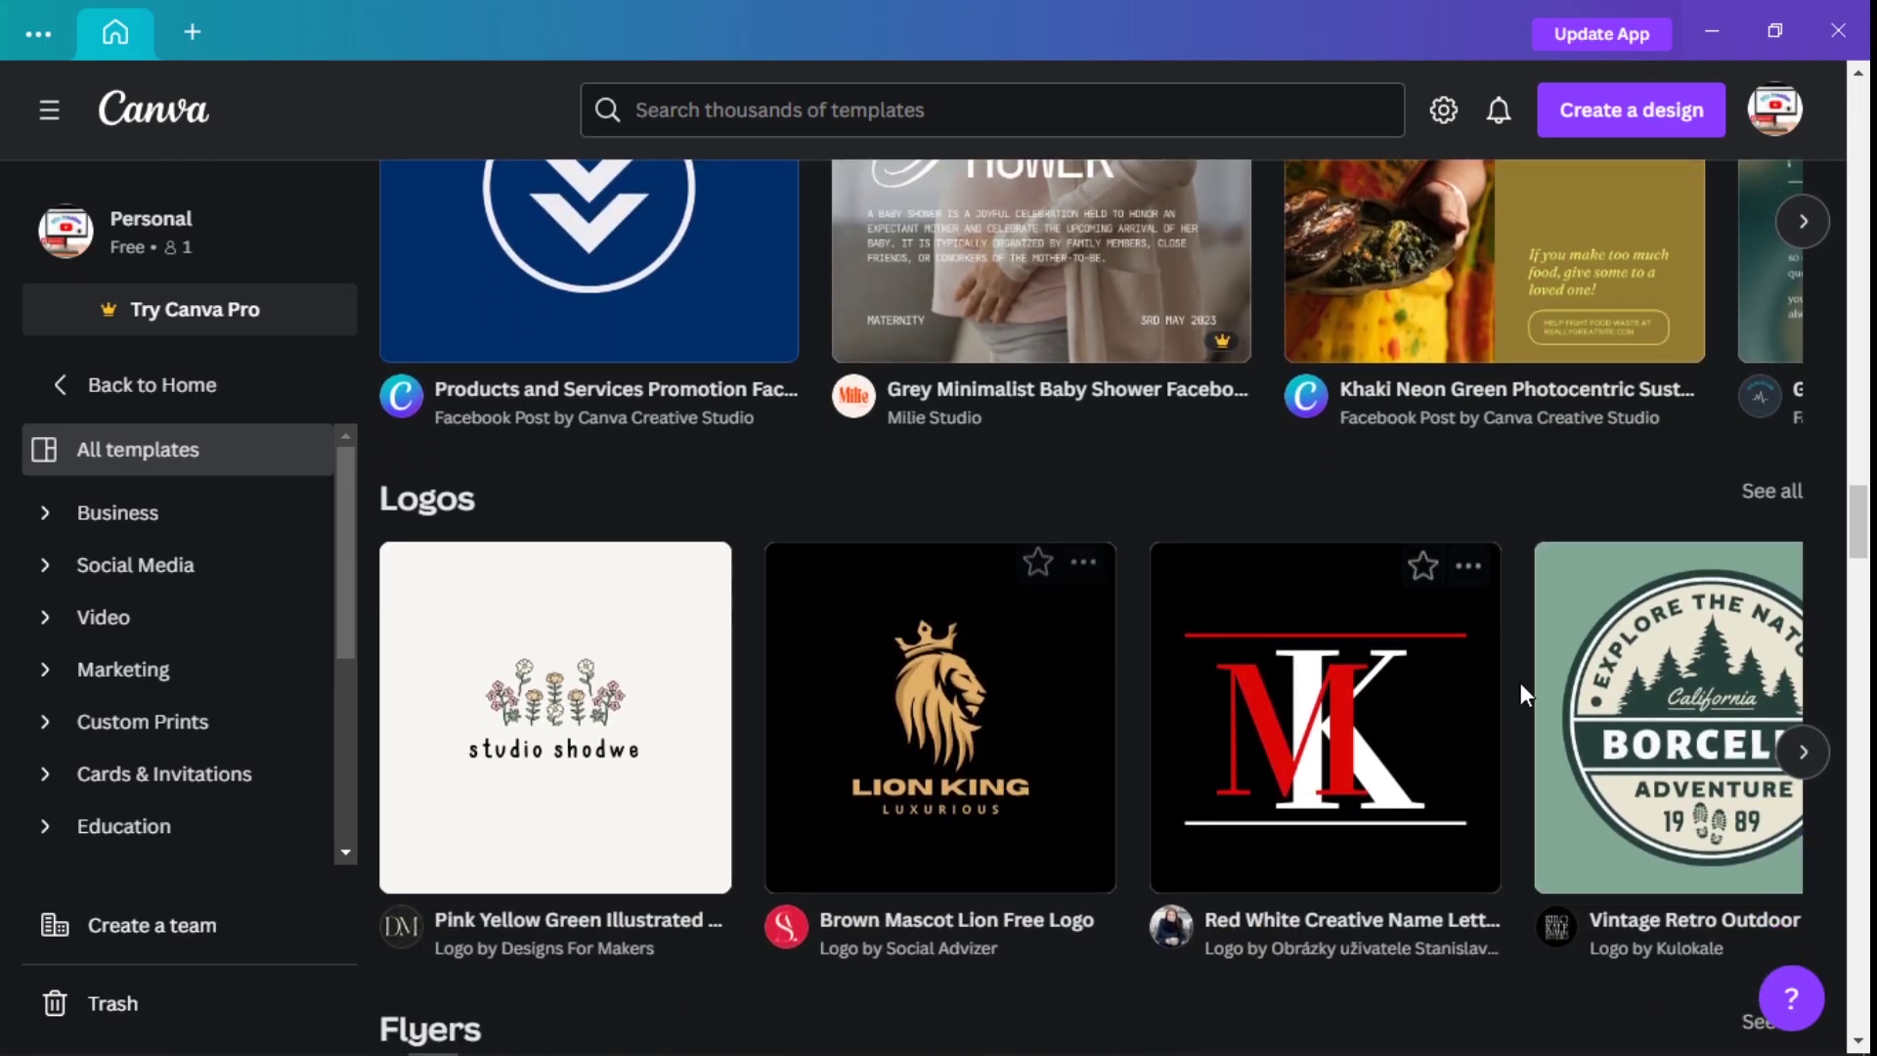
{"action": "scroll", "coordinate": [1234, 767], "scroll_direction": "up", "scroll_amount": 2}
{"action": "scroll", "coordinate": [1230, 754], "scroll_direction": "up", "scroll_amount": 20}
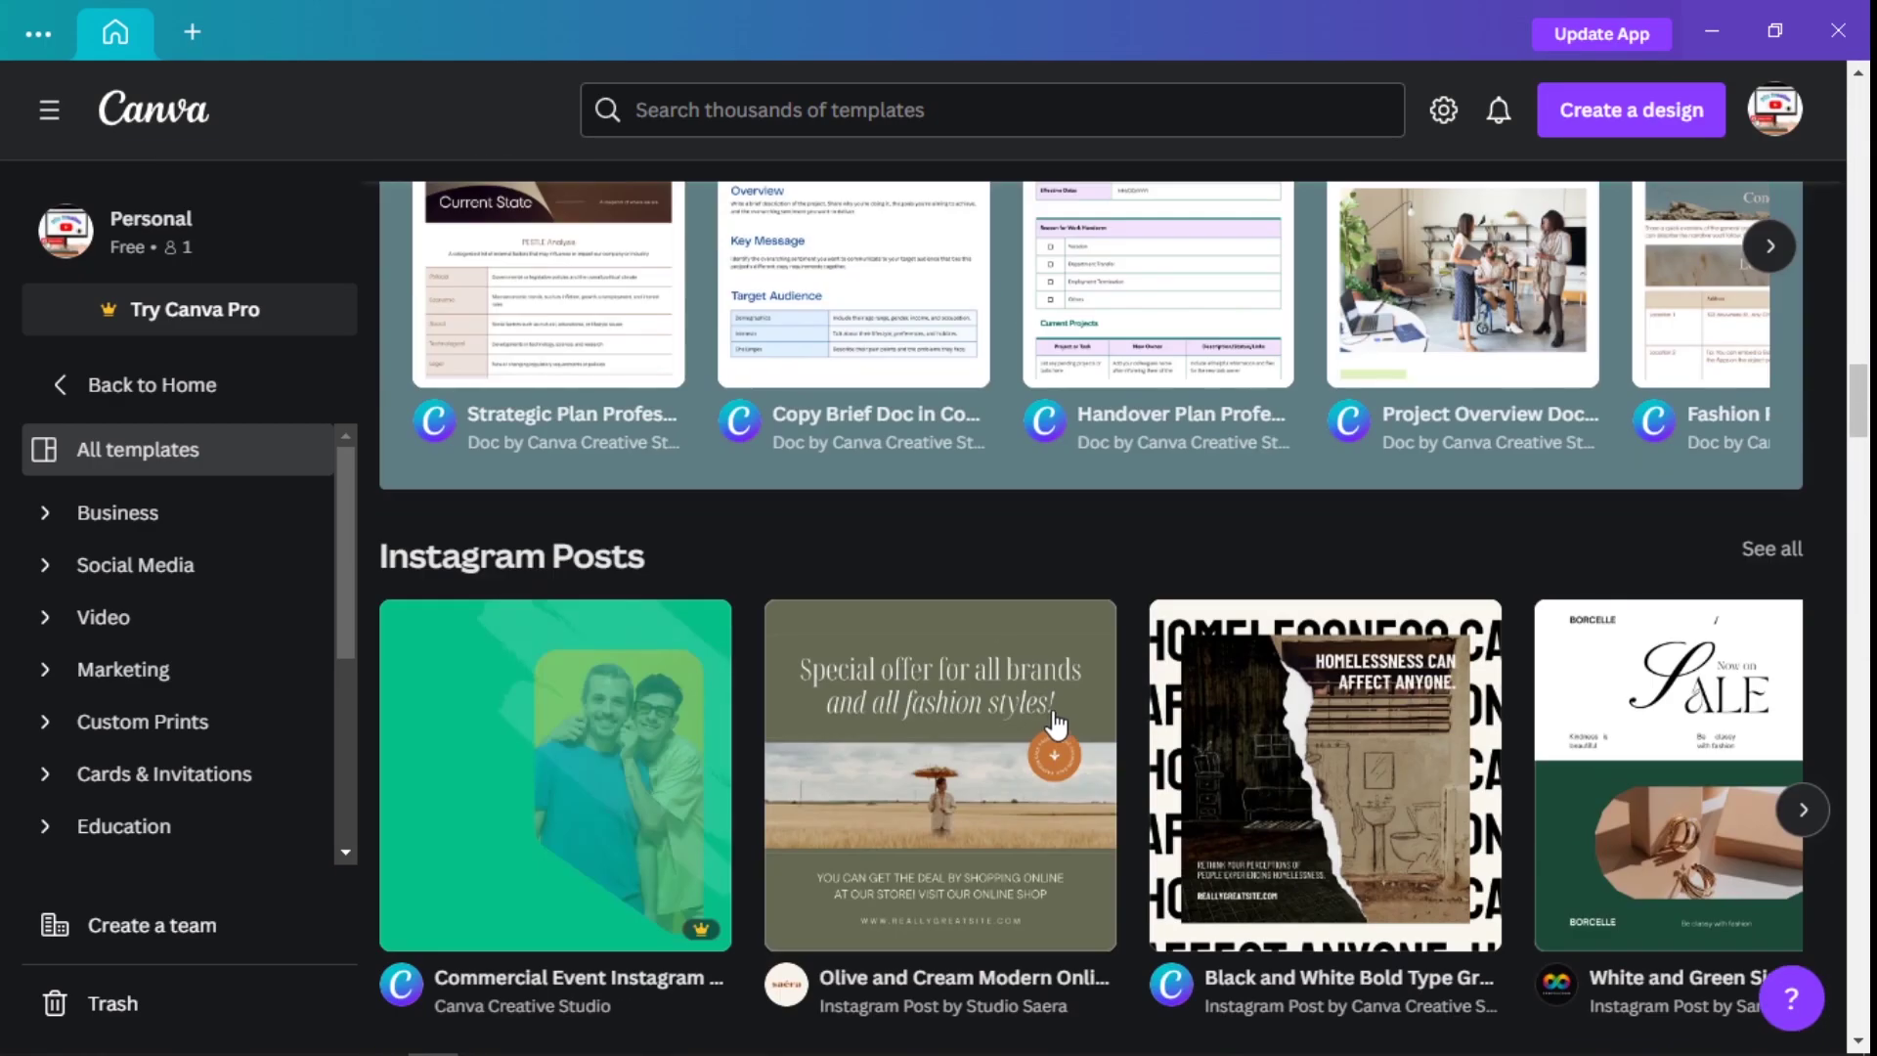
{"action": "scroll", "coordinate": [1032, 715], "scroll_direction": "up", "scroll_amount": 10}
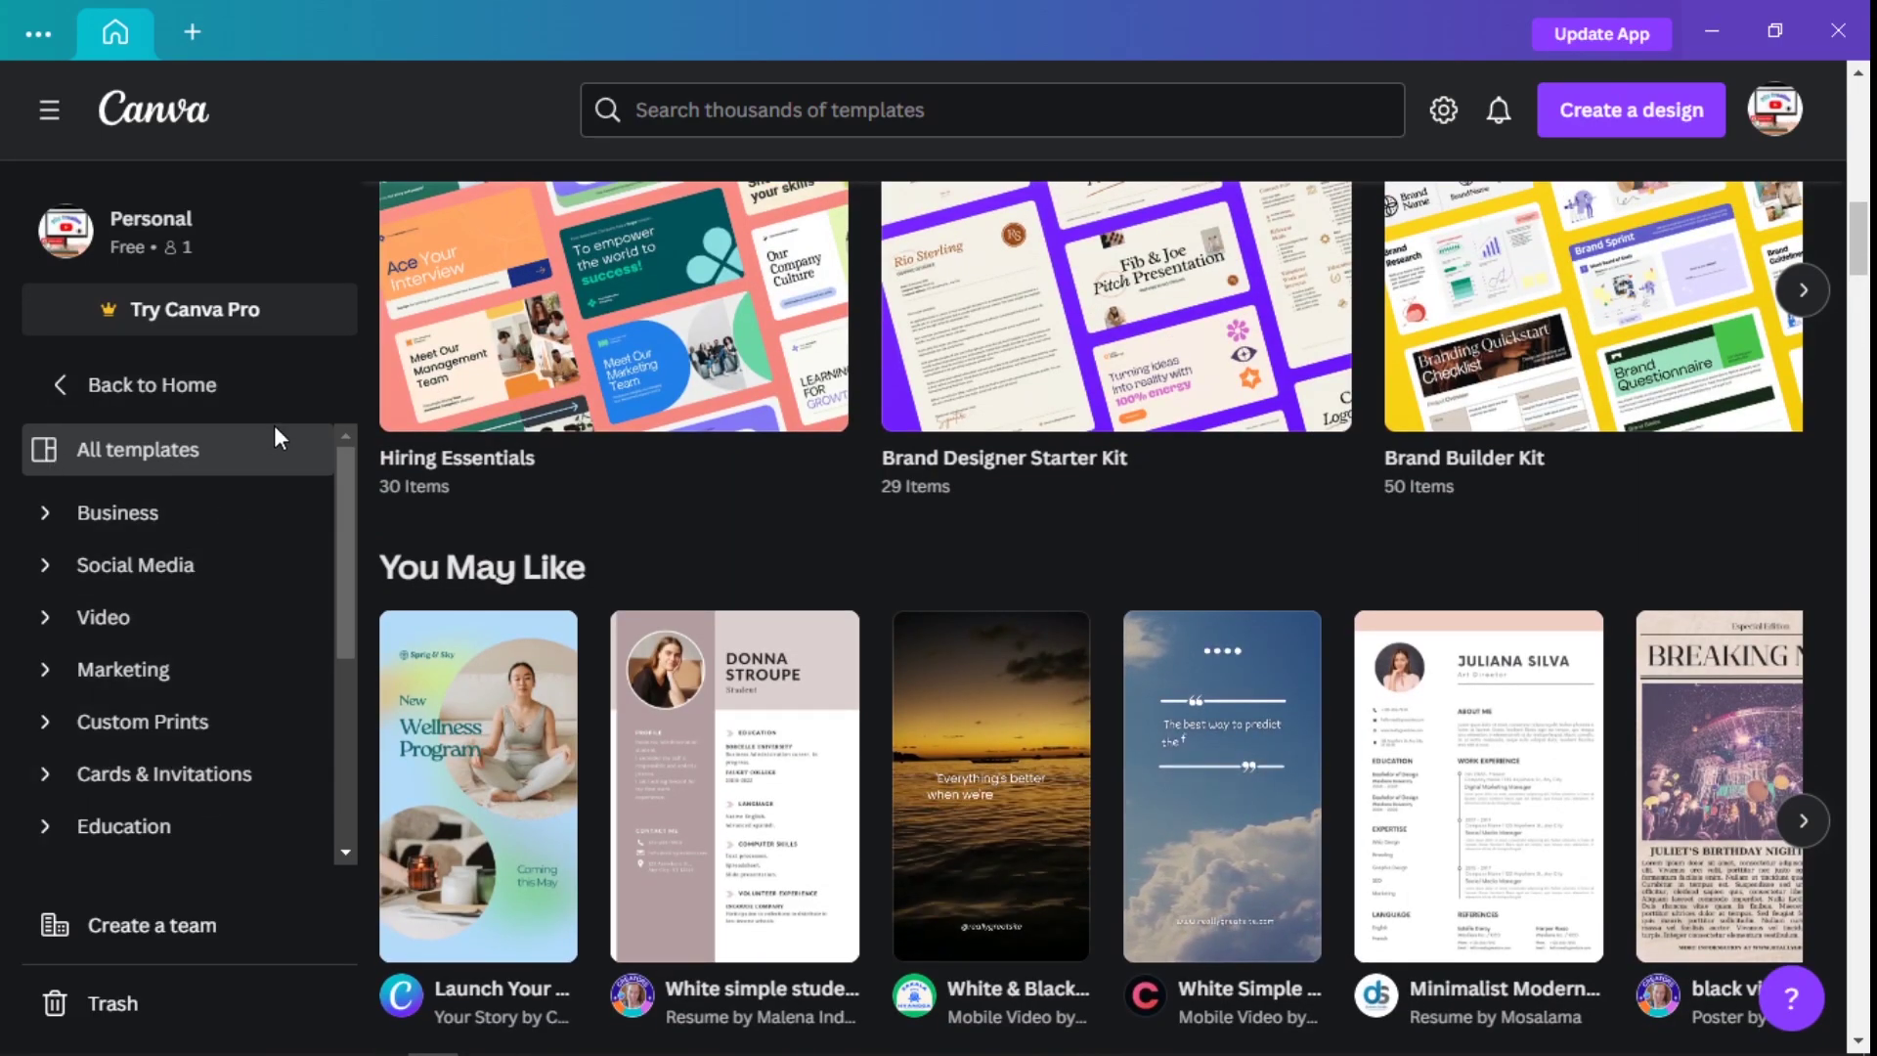
{"action": "scroll", "coordinate": [797, 700], "scroll_direction": "up", "scroll_amount": 4}
{"action": "scroll", "coordinate": [804, 706], "scroll_direction": "up", "scroll_amount": 10}
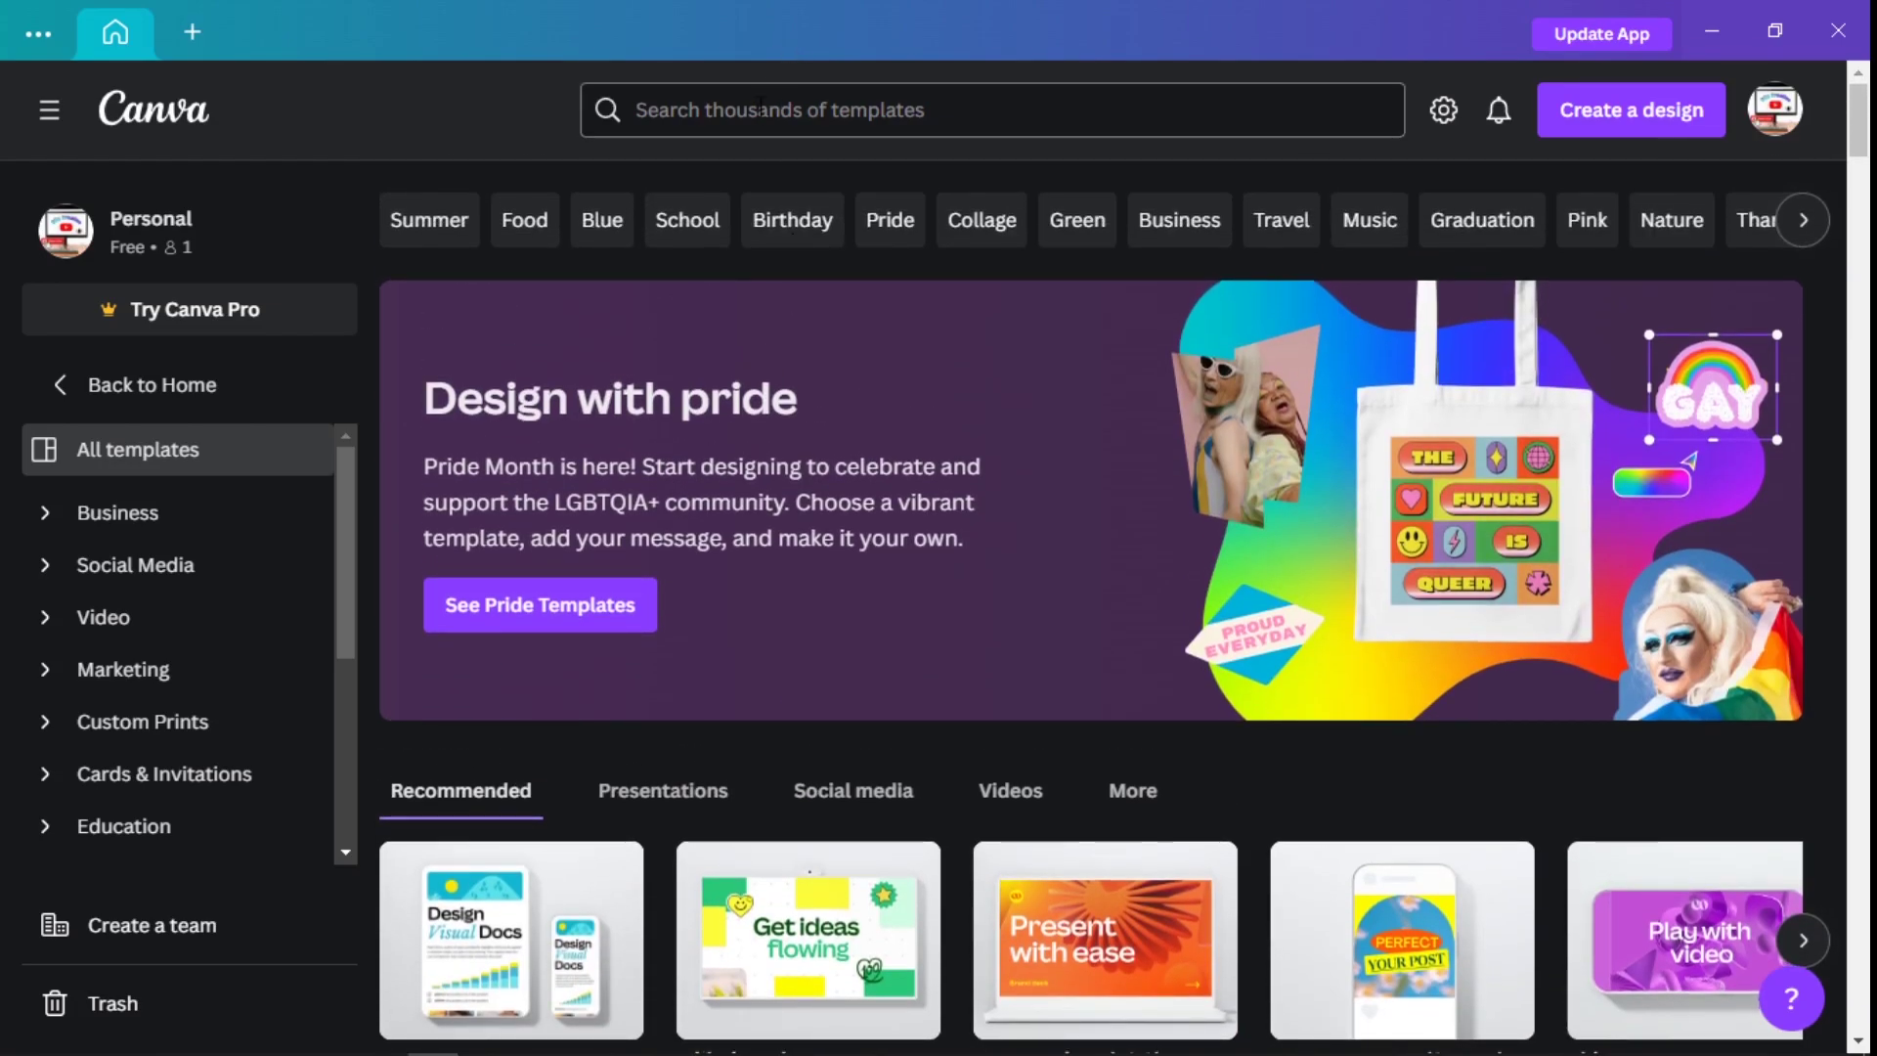
Search the templates for "youtube thumbnail"
{"action": "left_click", "coordinate": [760, 109]}
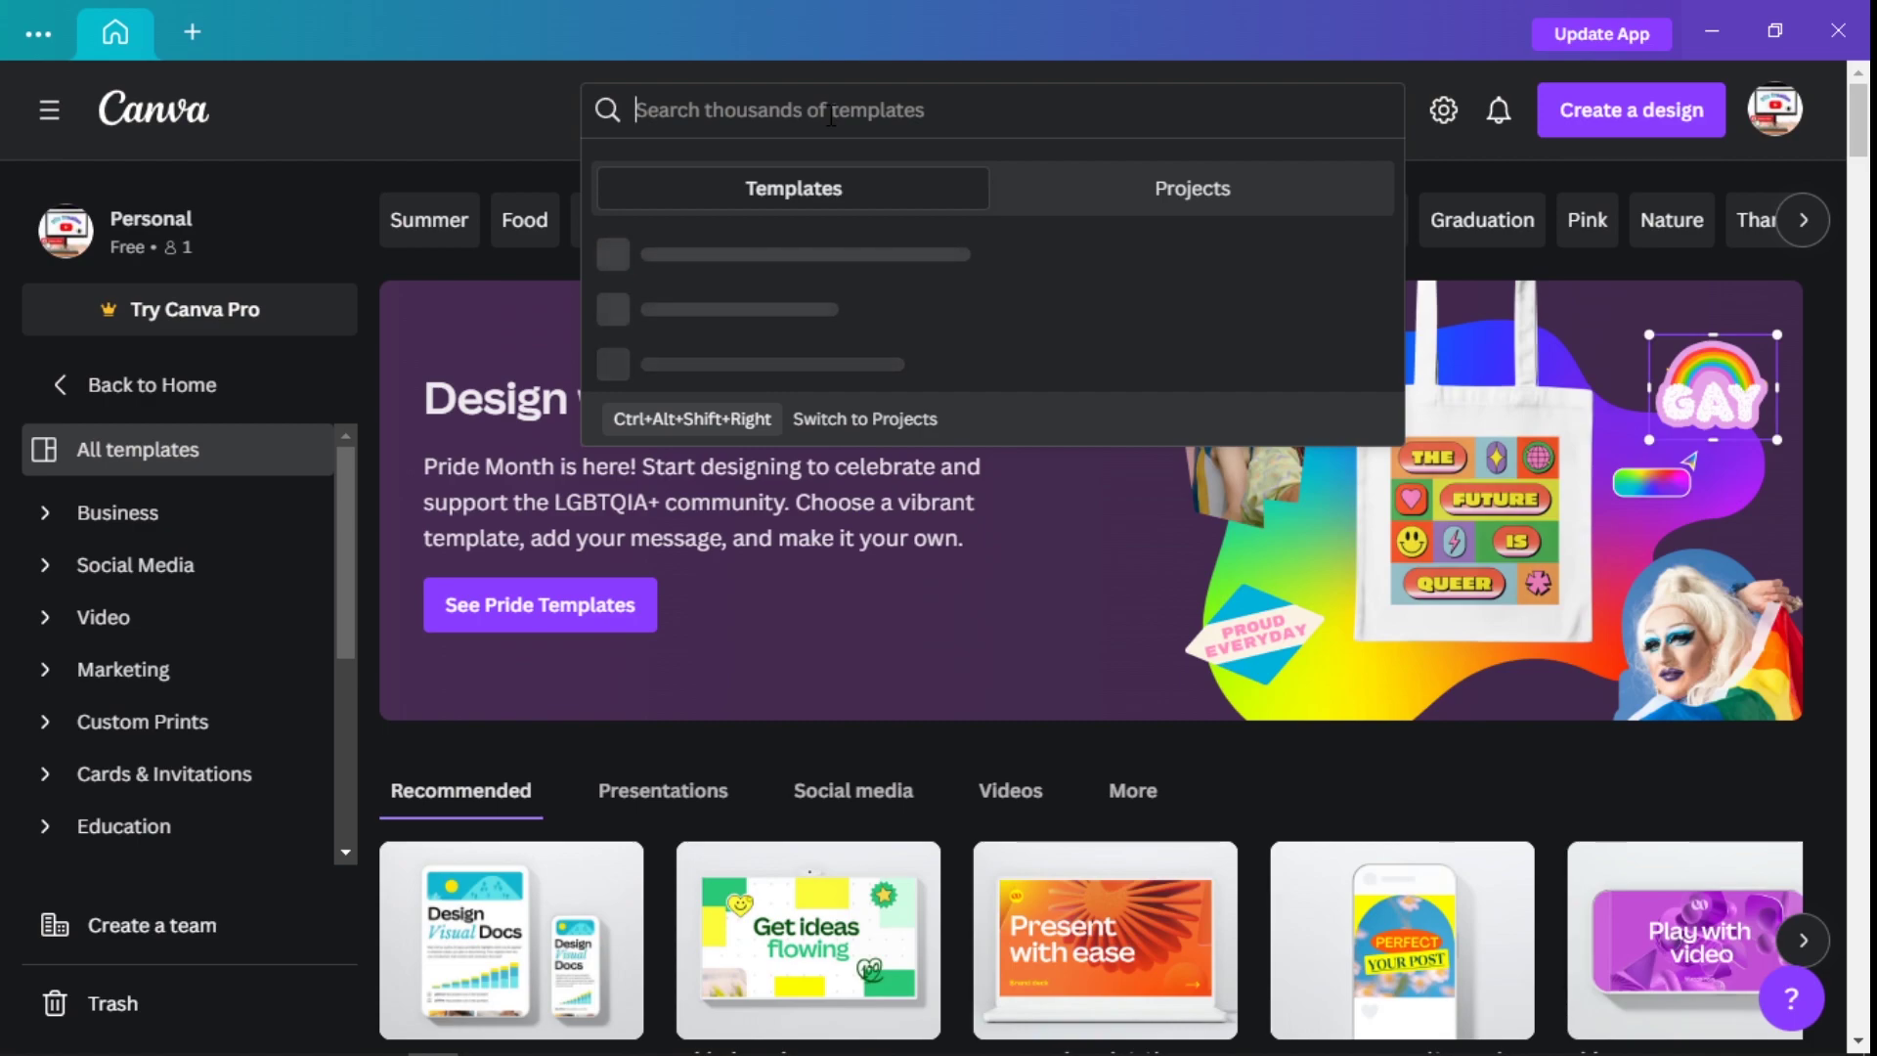
{"action": "type", "text": "youtube thumb"}
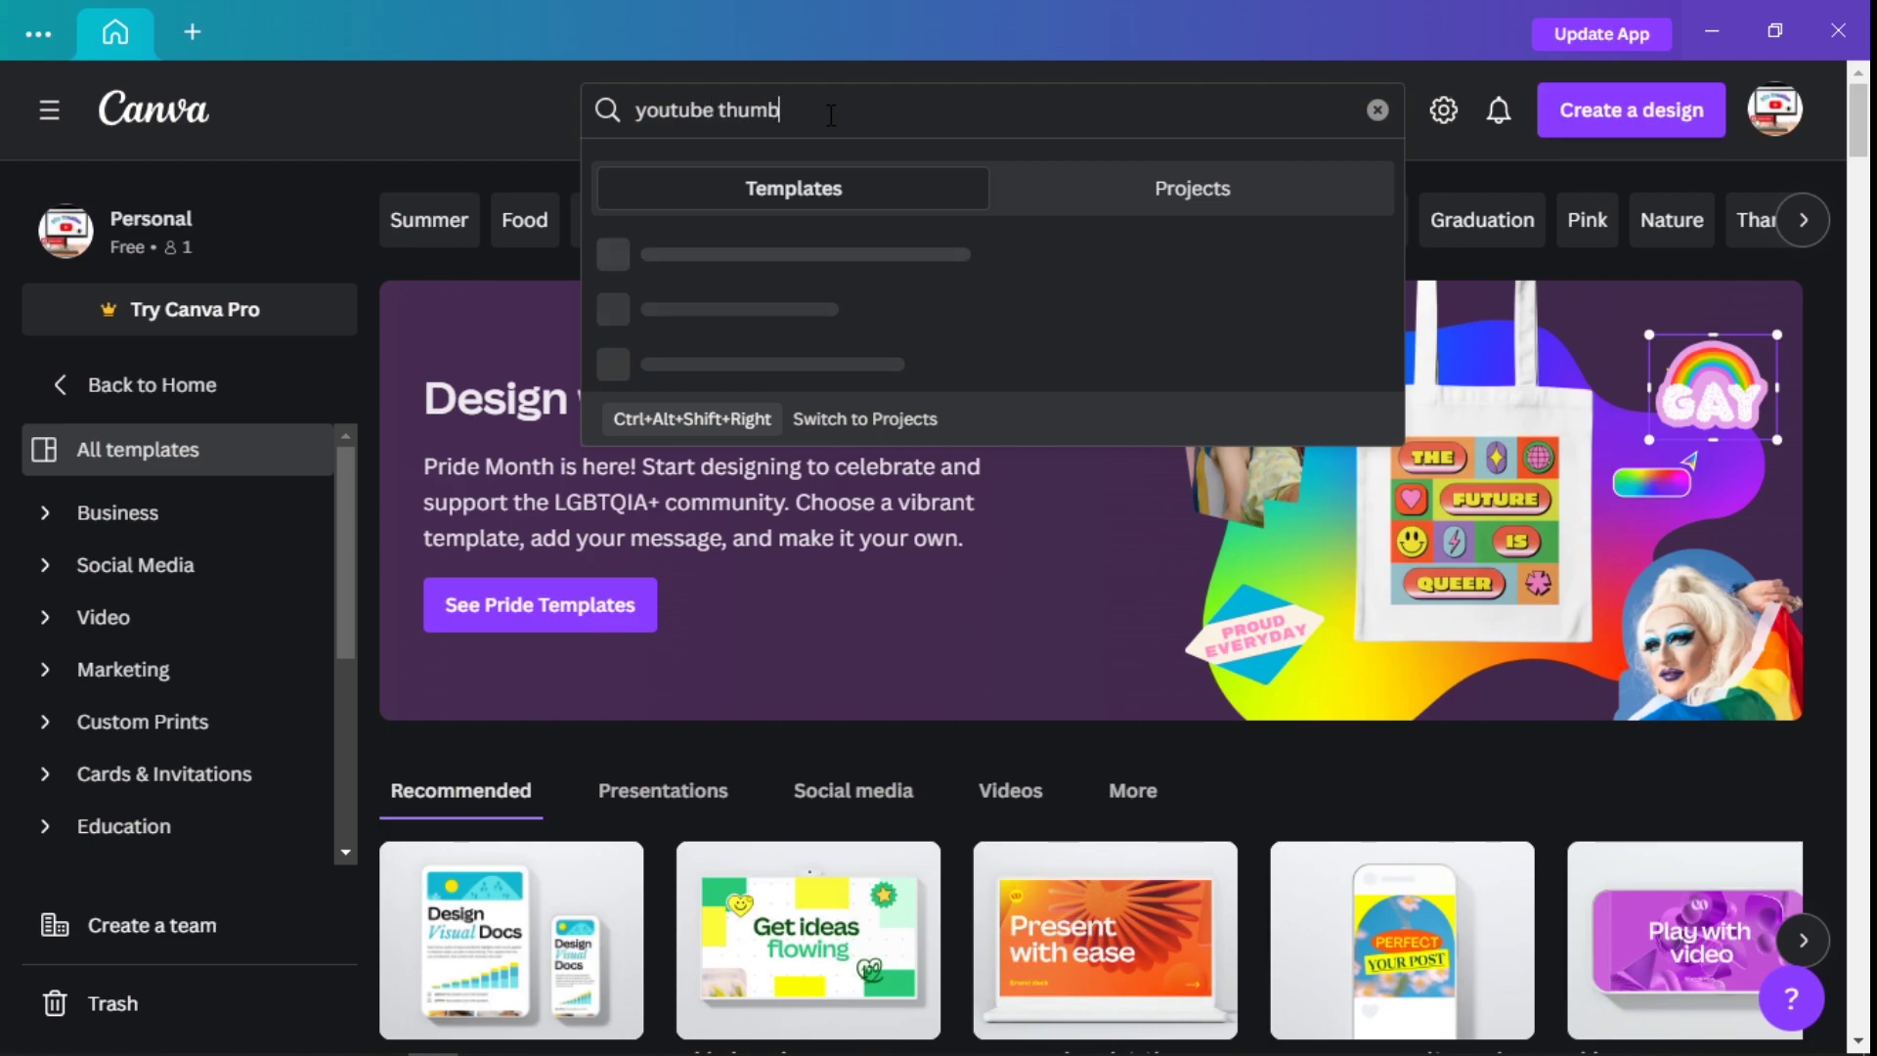
{"action": "type", "text": "na"}
{"action": "key", "text": "Return"}
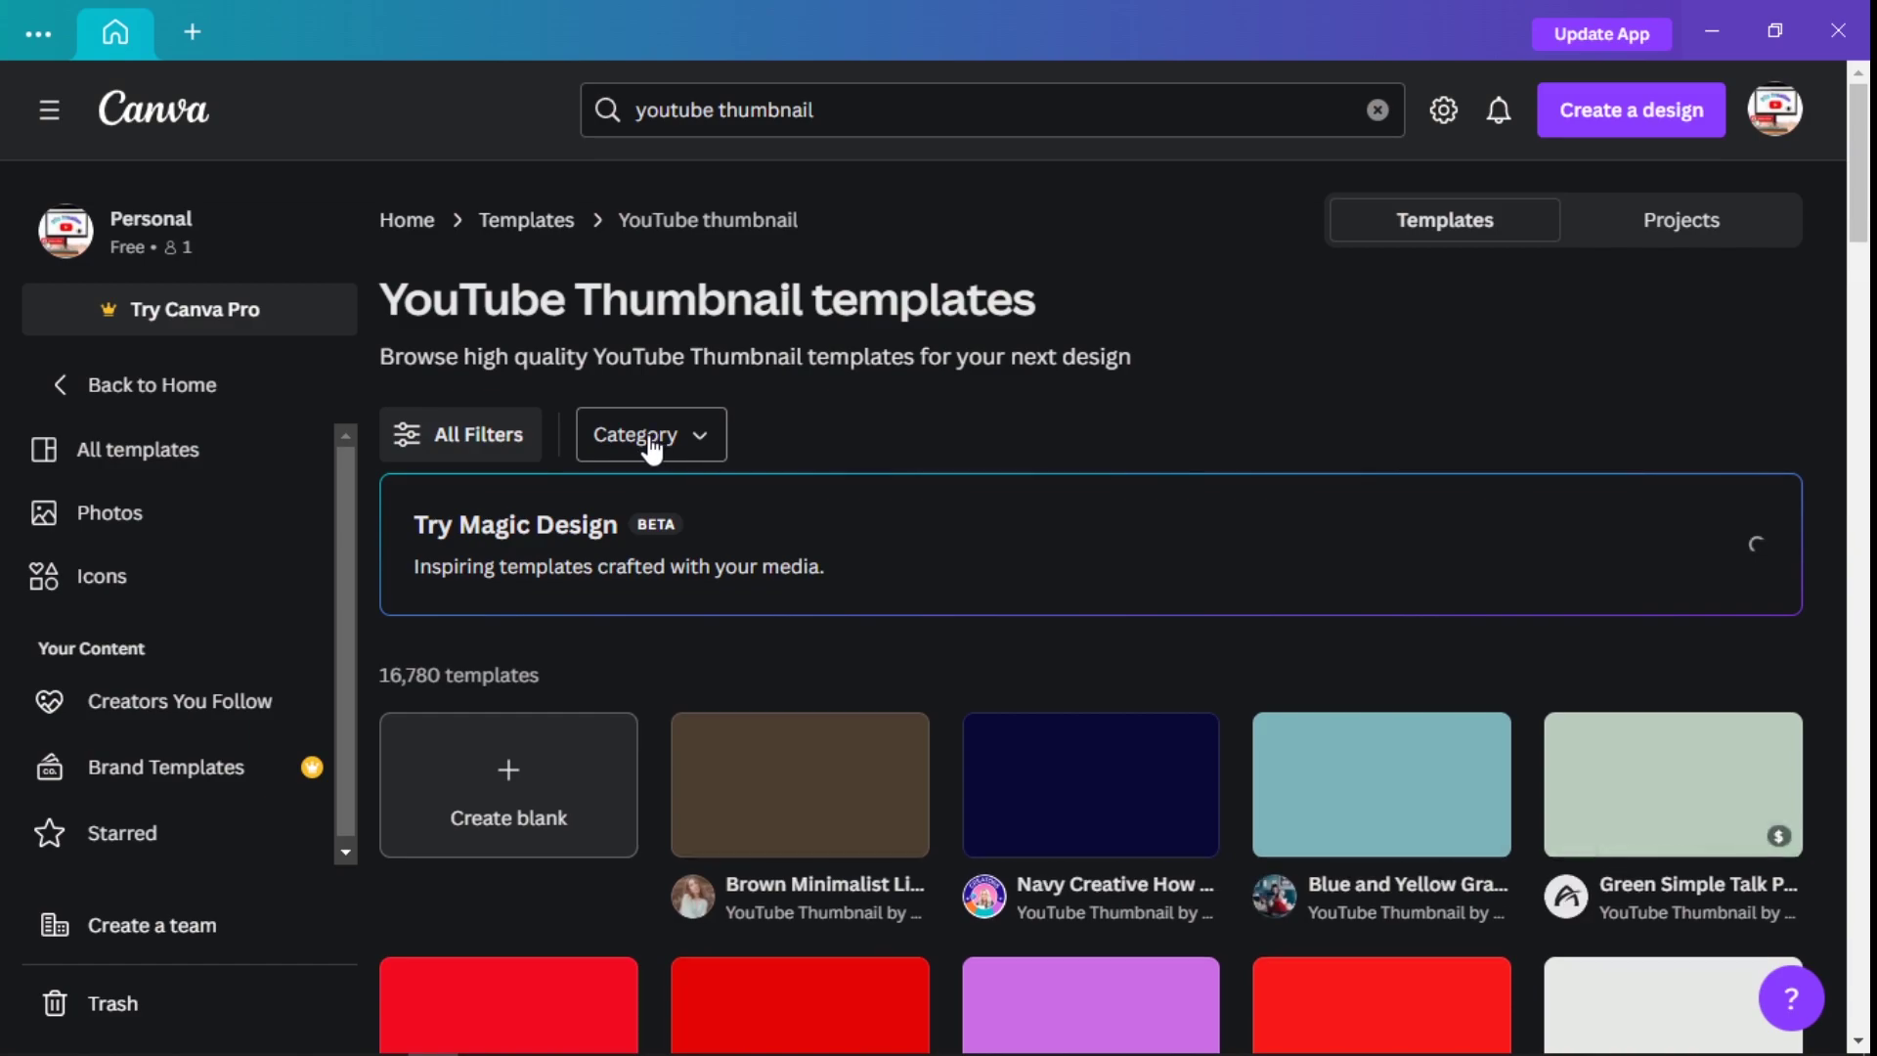
Browse the YouTube thumbnail template results, examining the available designs and their free, paid or Pro markings
{"action": "scroll", "coordinate": [650, 430], "scroll_direction": "down", "scroll_amount": 4}
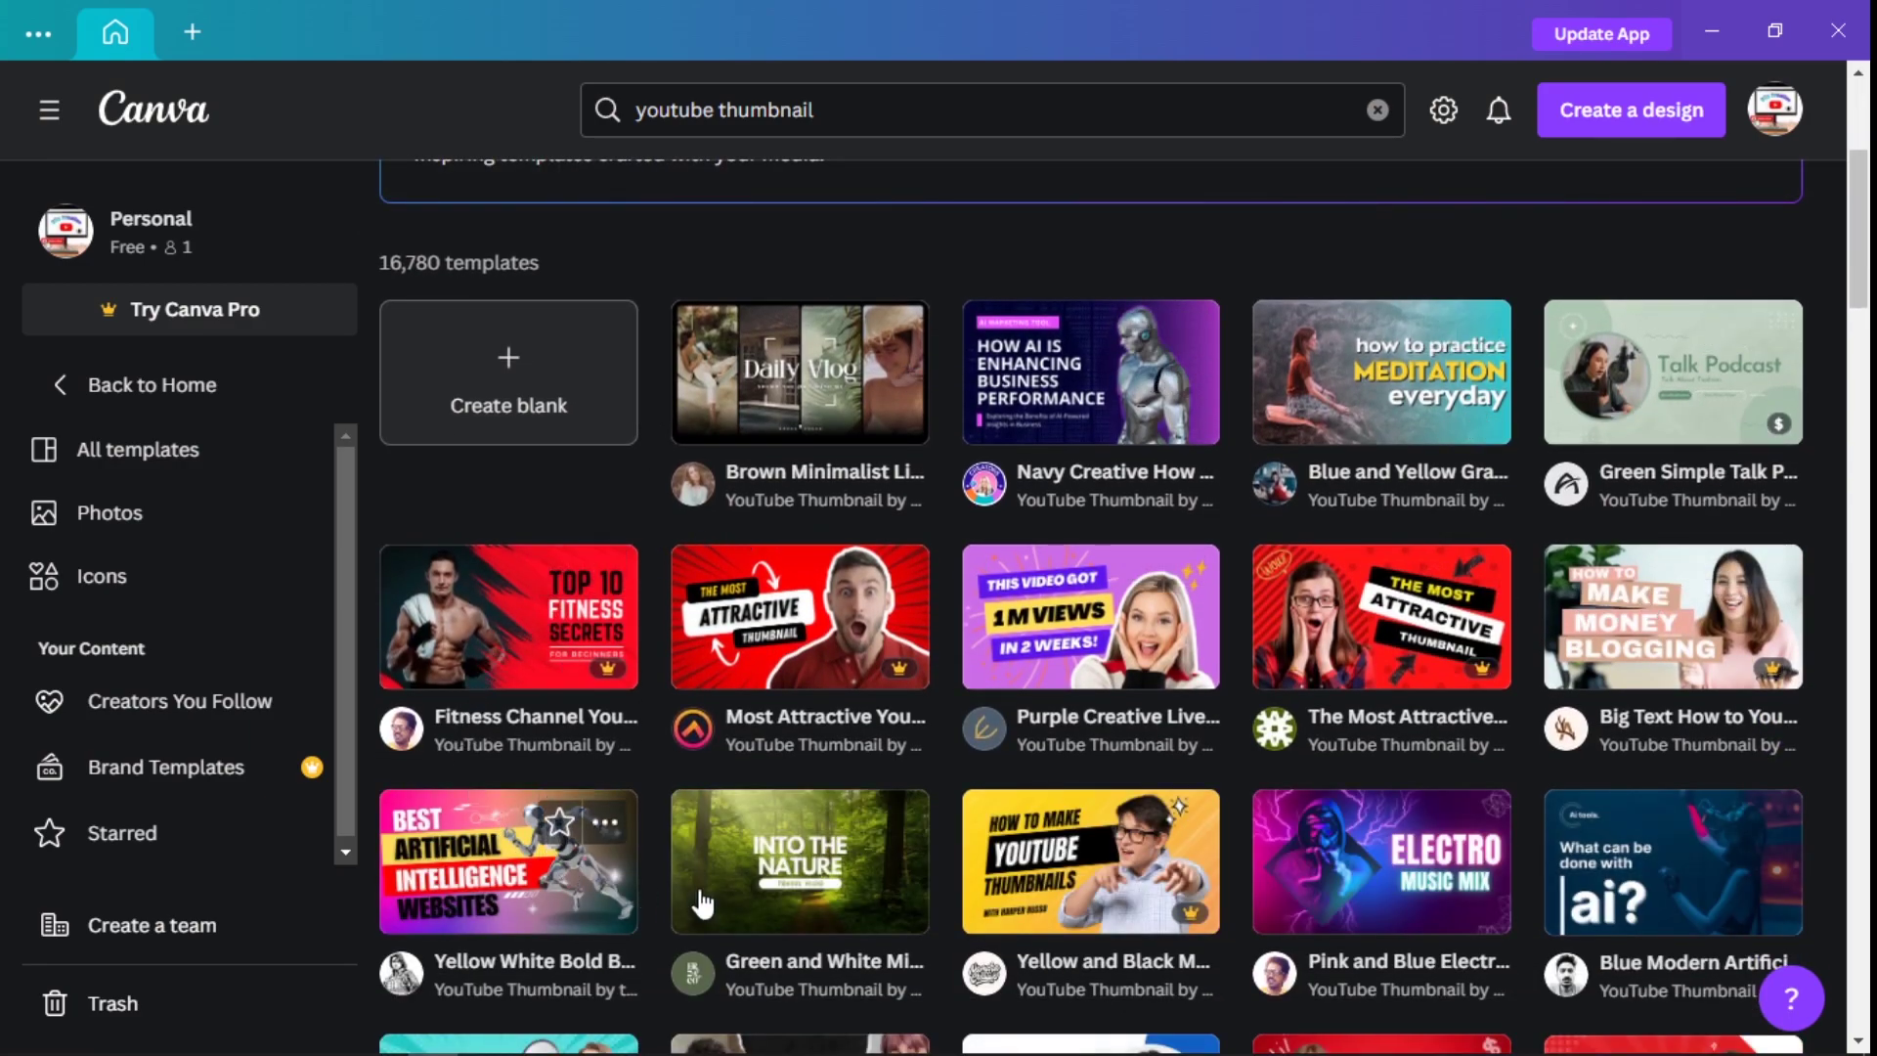
{"action": "scroll", "coordinate": [717, 880], "scroll_direction": "down", "scroll_amount": 7}
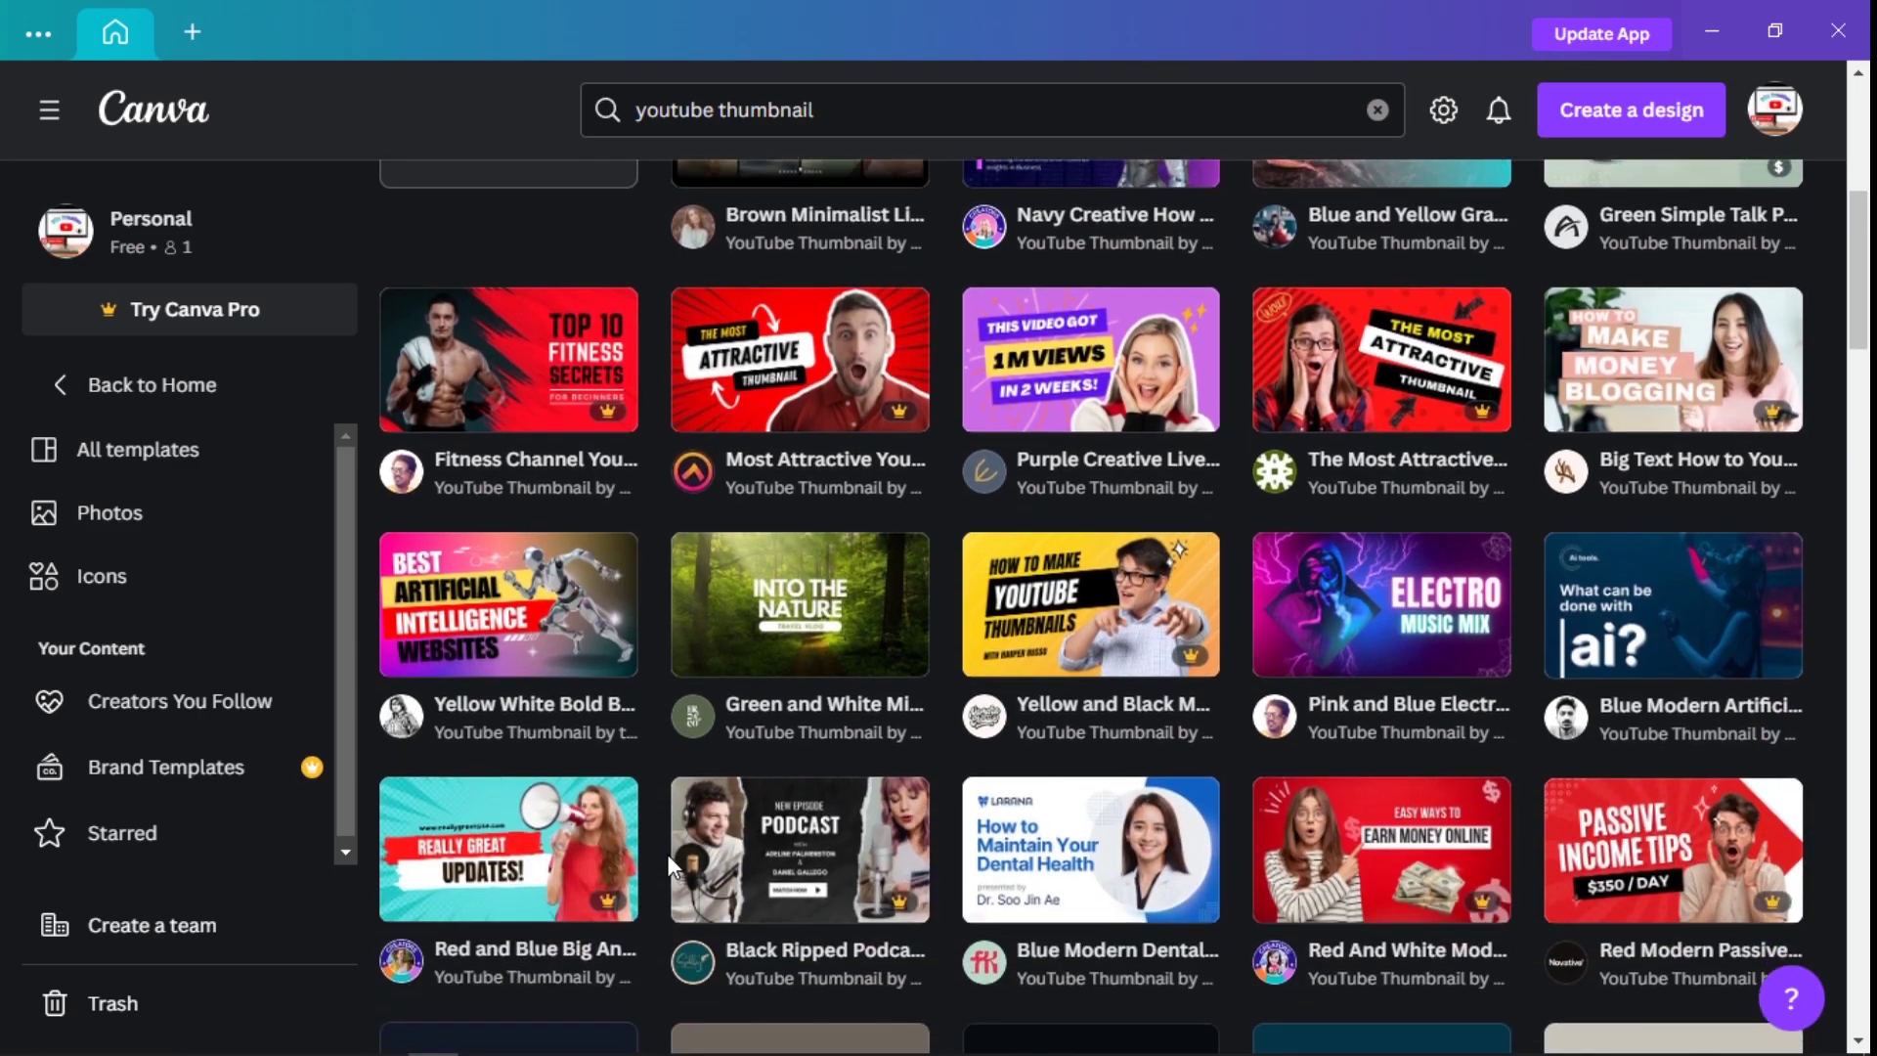
{"action": "scroll", "coordinate": [689, 839], "scroll_direction": "down", "scroll_amount": 3}
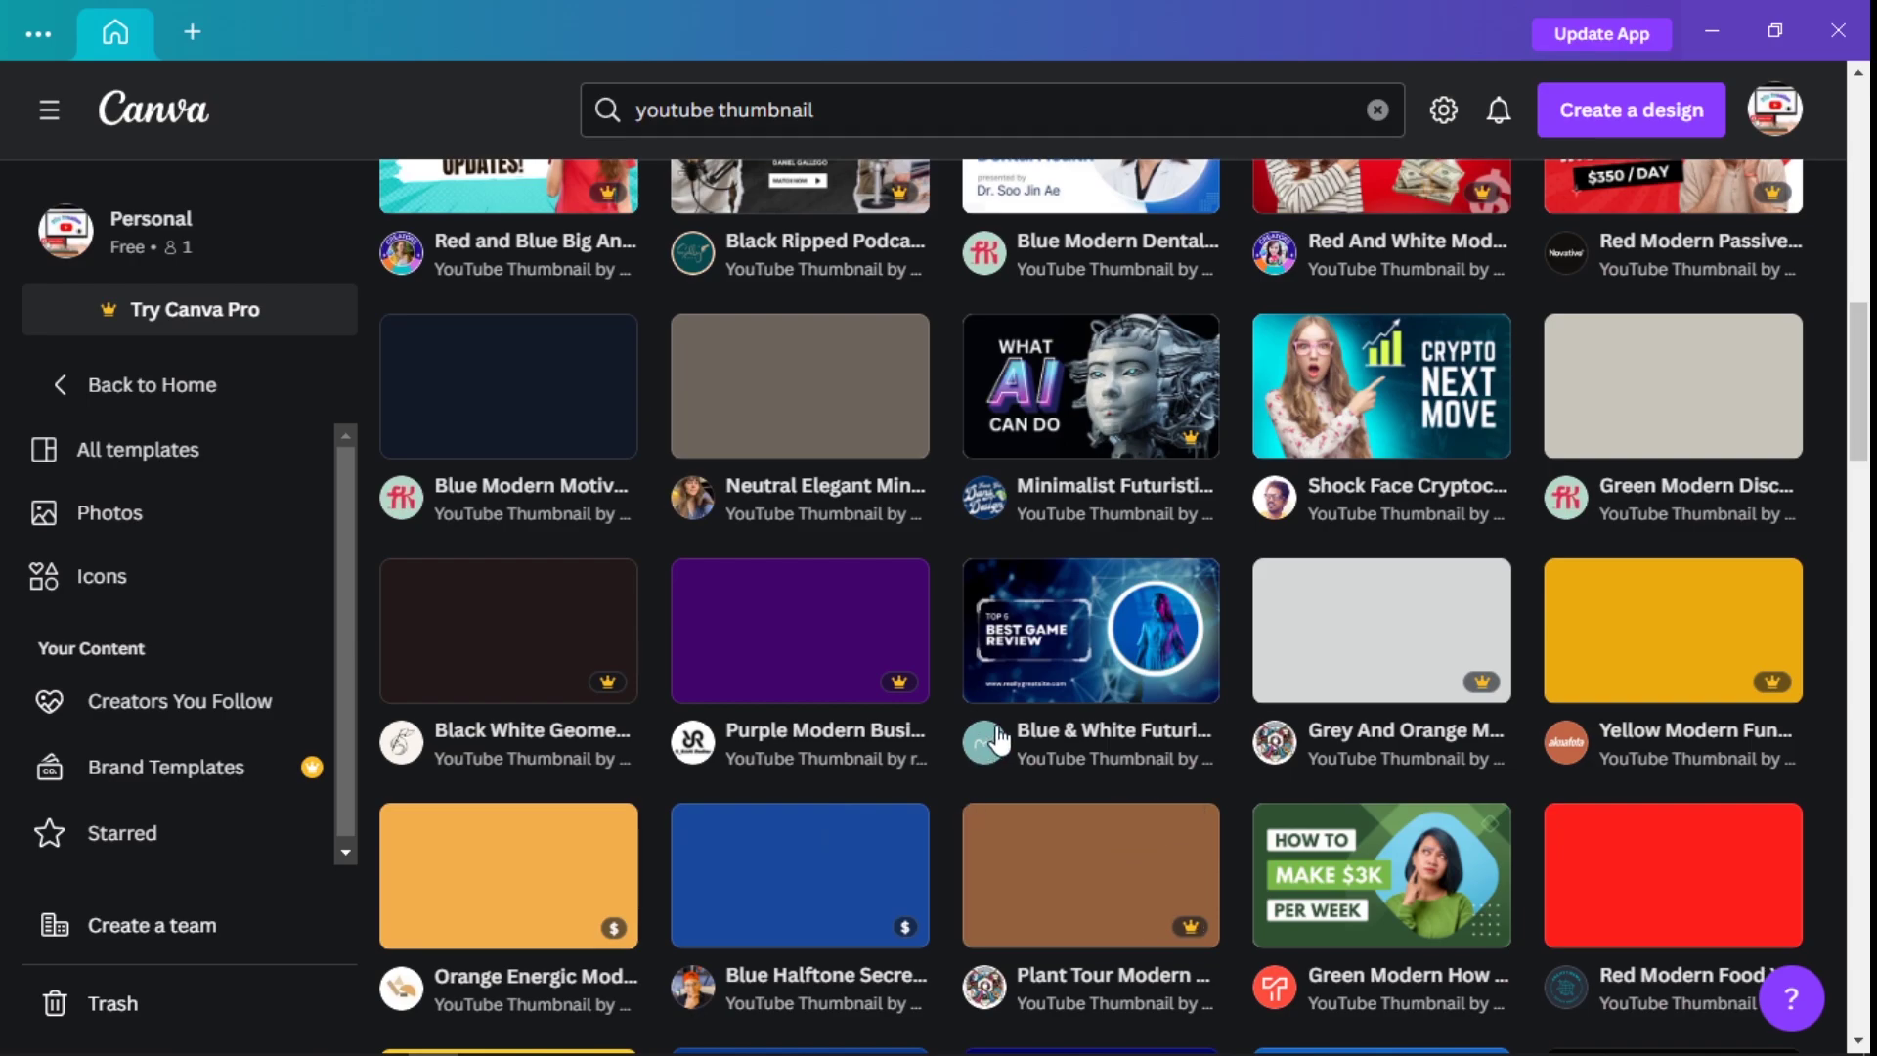
{"action": "scroll", "coordinate": [986, 745], "scroll_direction": "down", "scroll_amount": 5}
{"action": "scroll", "coordinate": [995, 728], "scroll_direction": "up", "scroll_amount": 5}
{"action": "scroll", "coordinate": [995, 724], "scroll_direction": "down", "scroll_amount": 10}
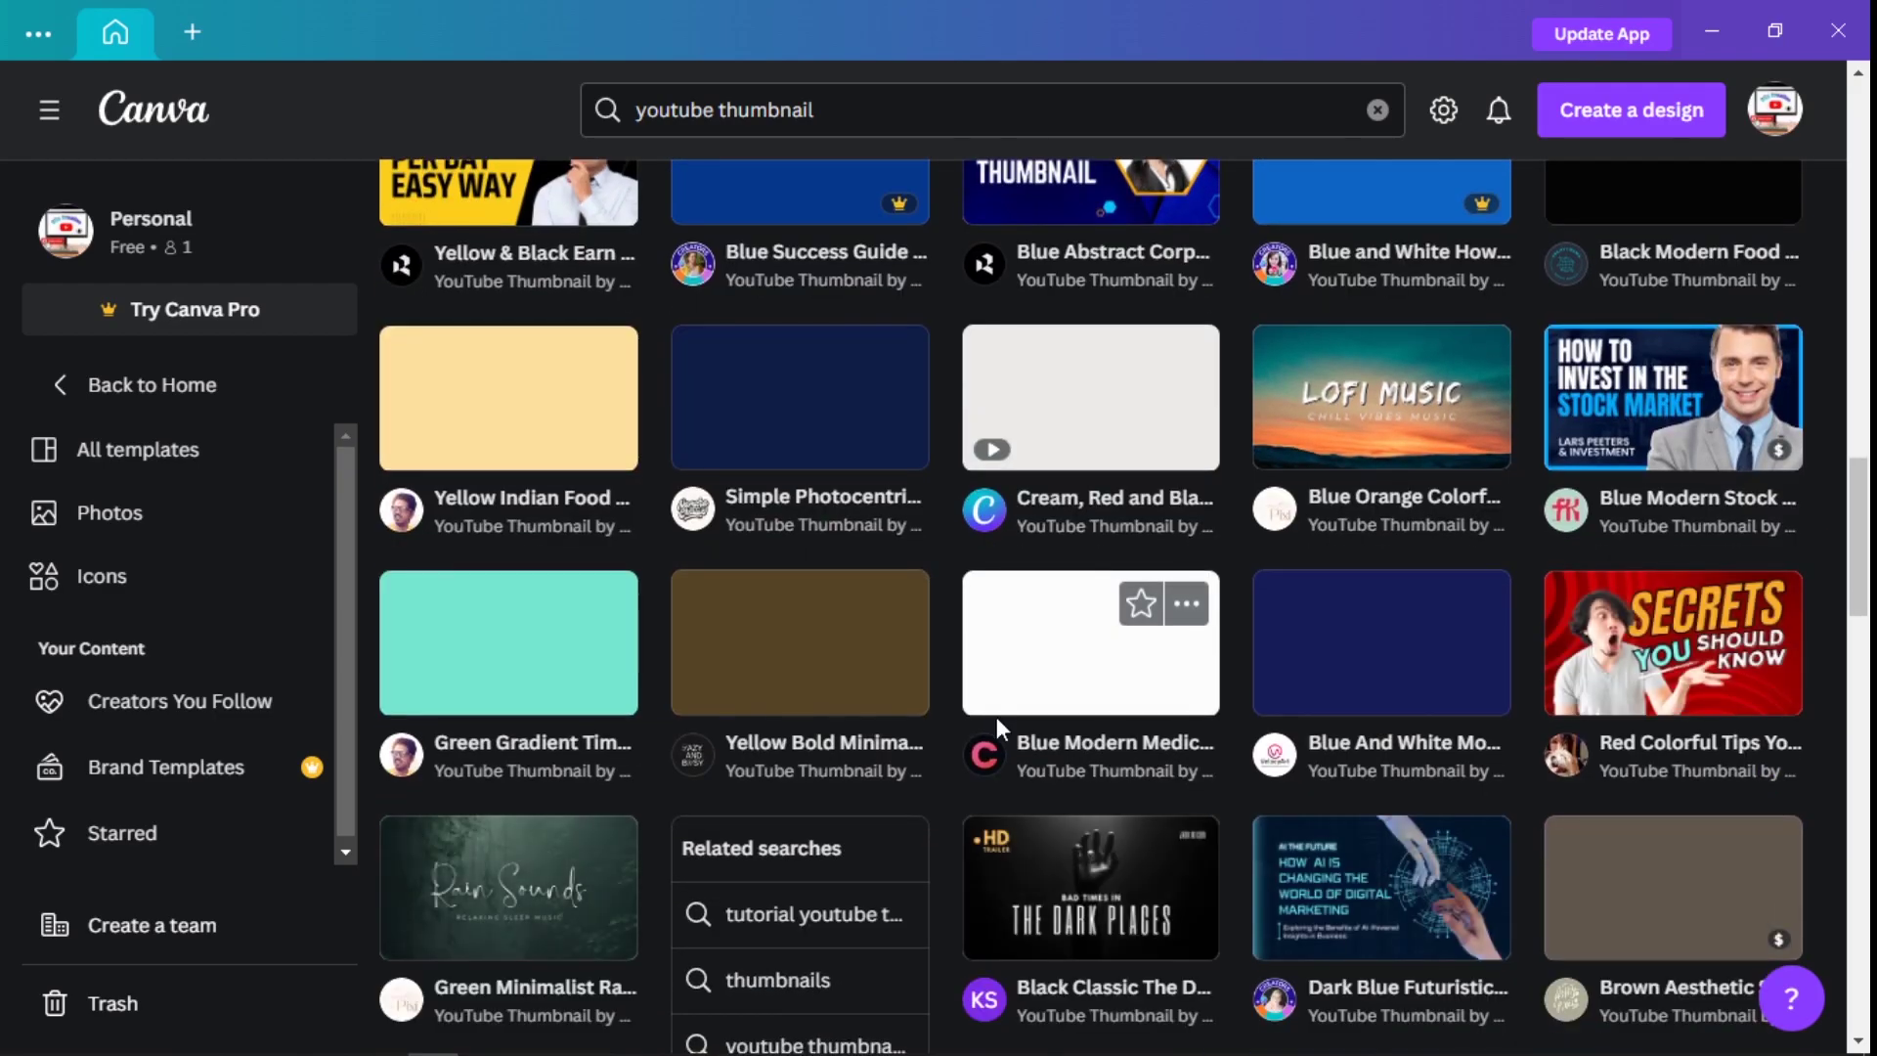
{"action": "scroll", "coordinate": [995, 717], "scroll_direction": "down", "scroll_amount": 8}
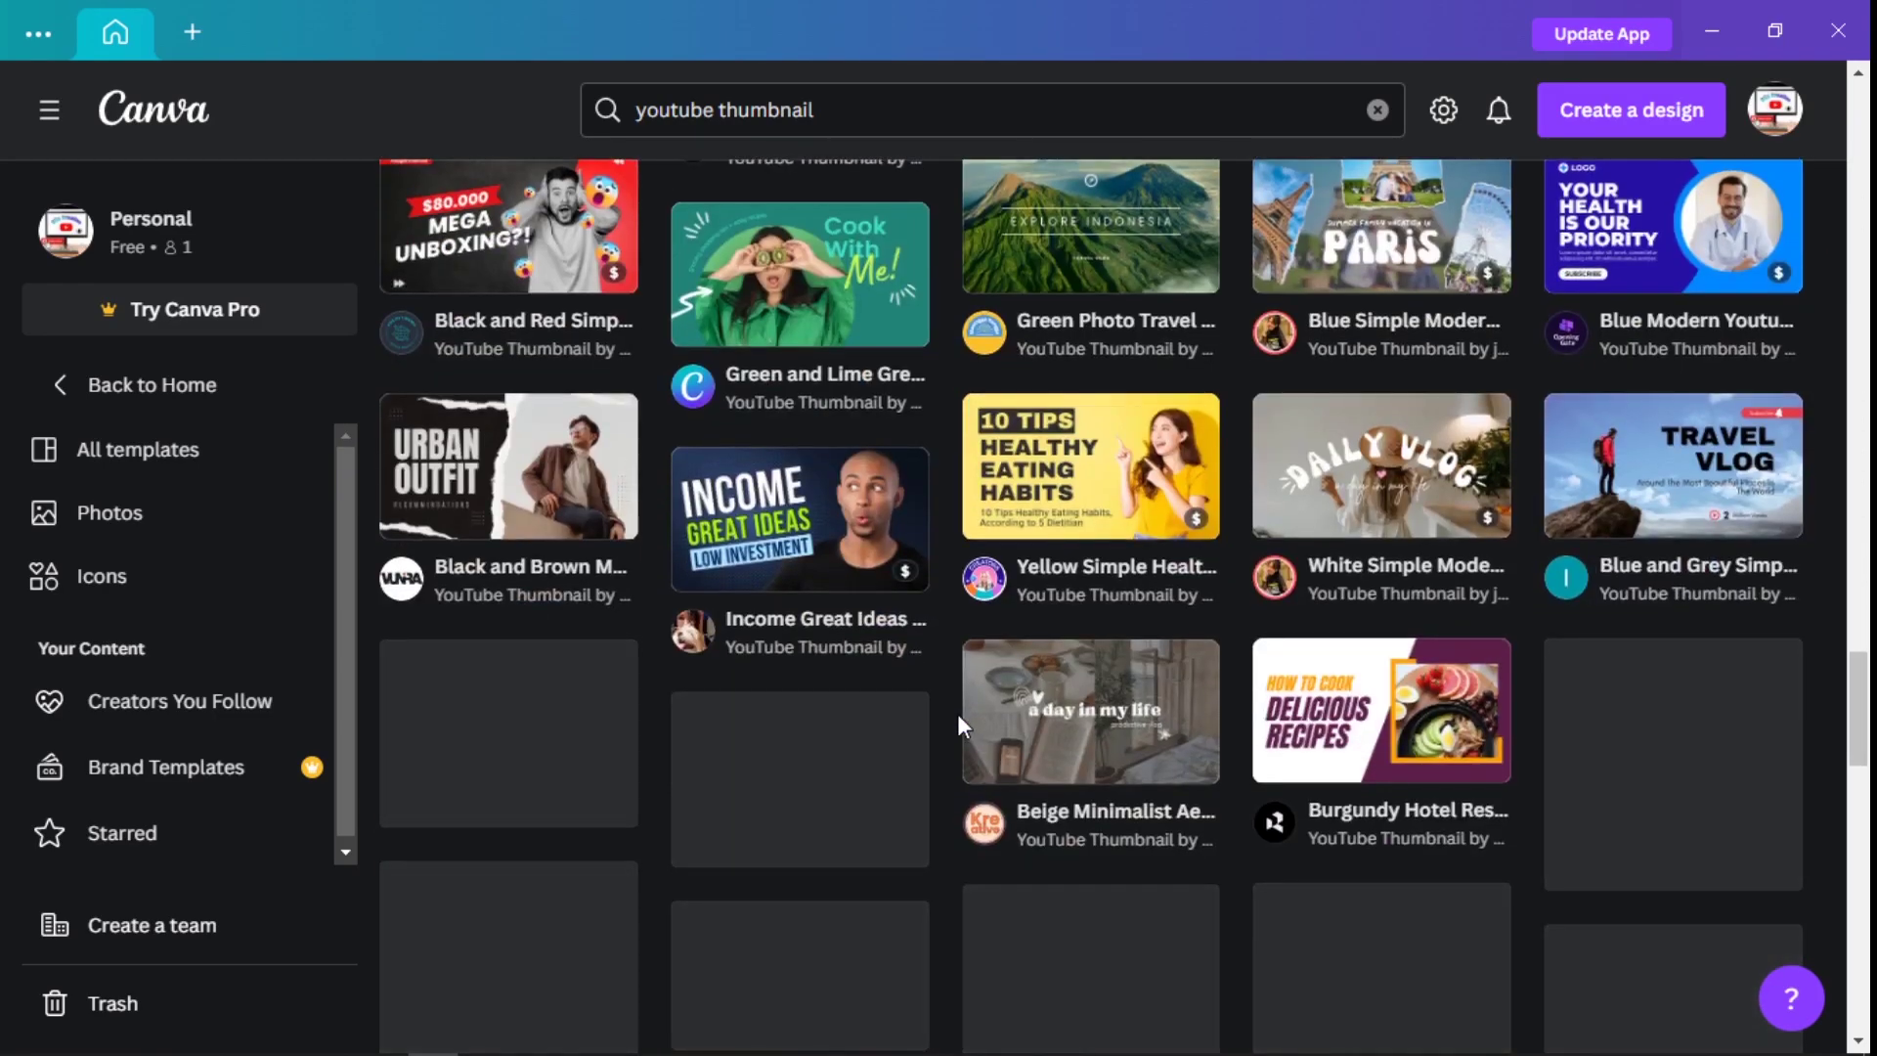
{"action": "scroll", "coordinate": [958, 714], "scroll_direction": "up", "scroll_amount": 3}
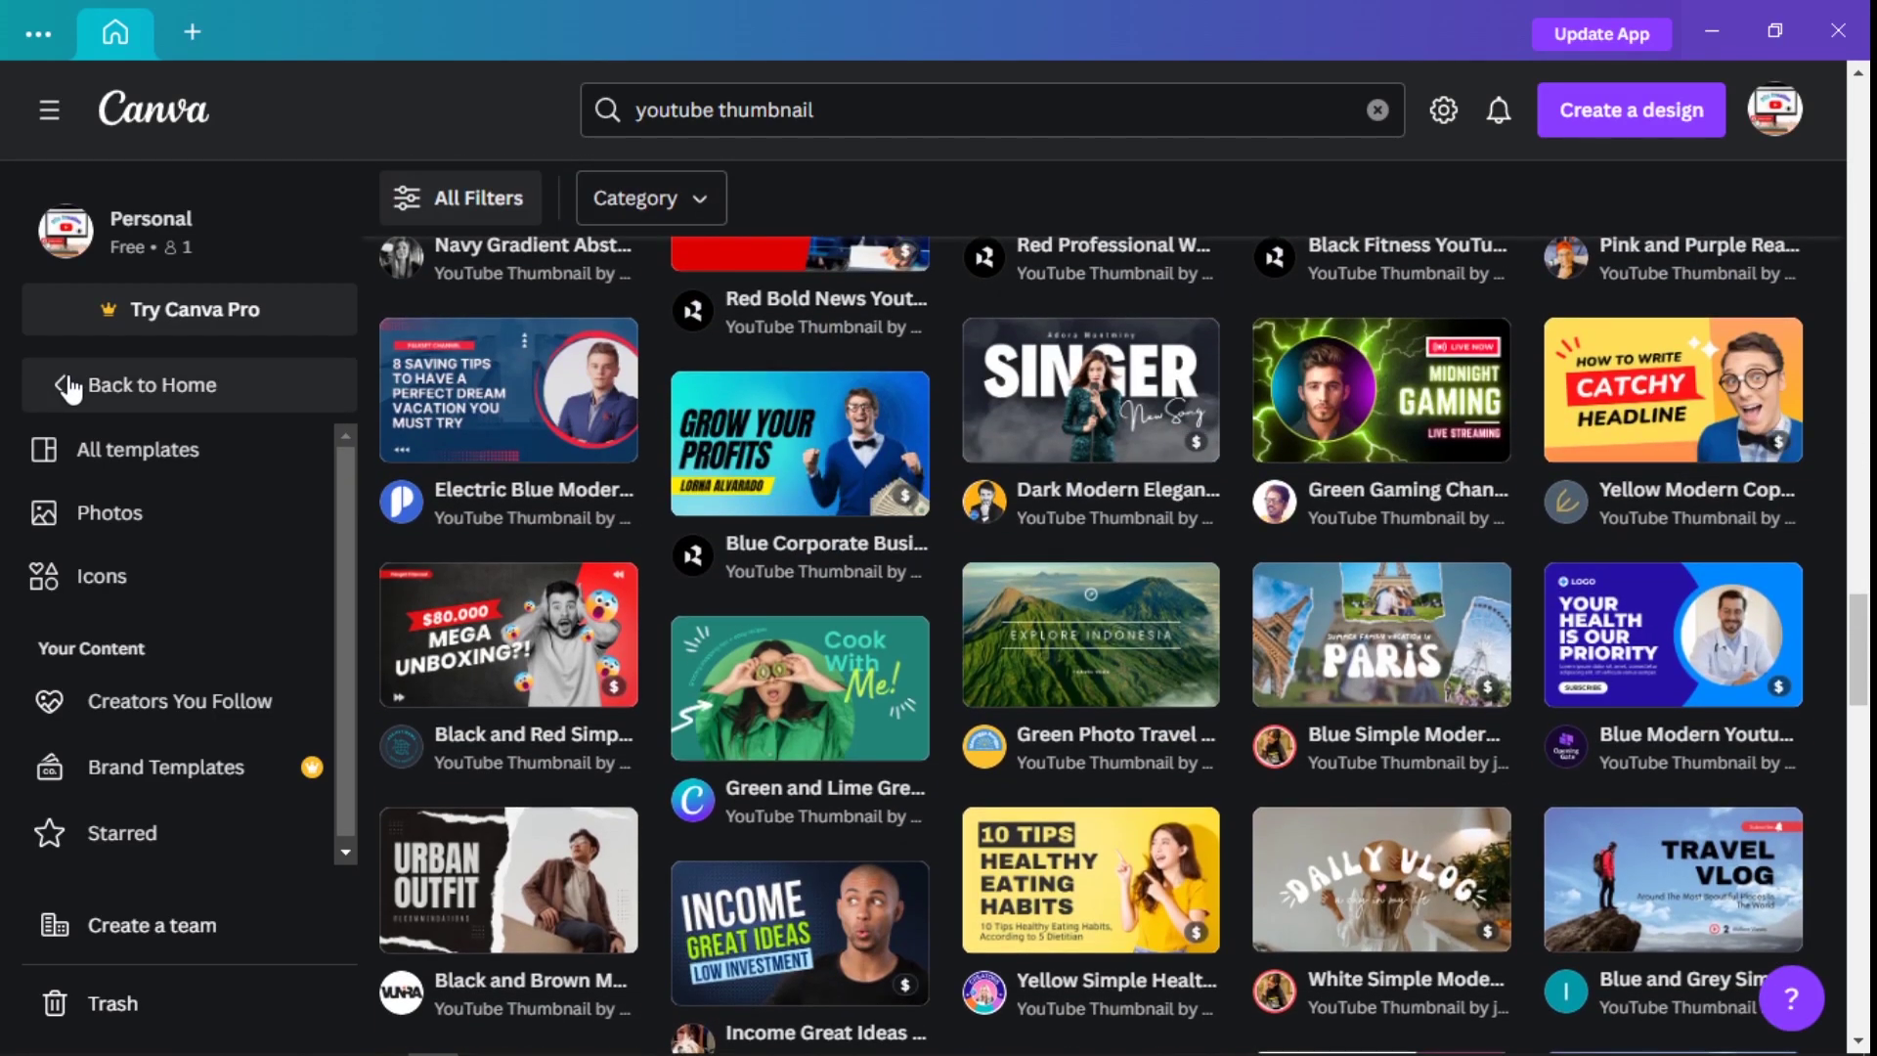
Return to the home page, open the Brand Hub and look through the Brand Kit sections from Logos down to Icons
{"action": "left_click", "coordinate": [68, 389]}
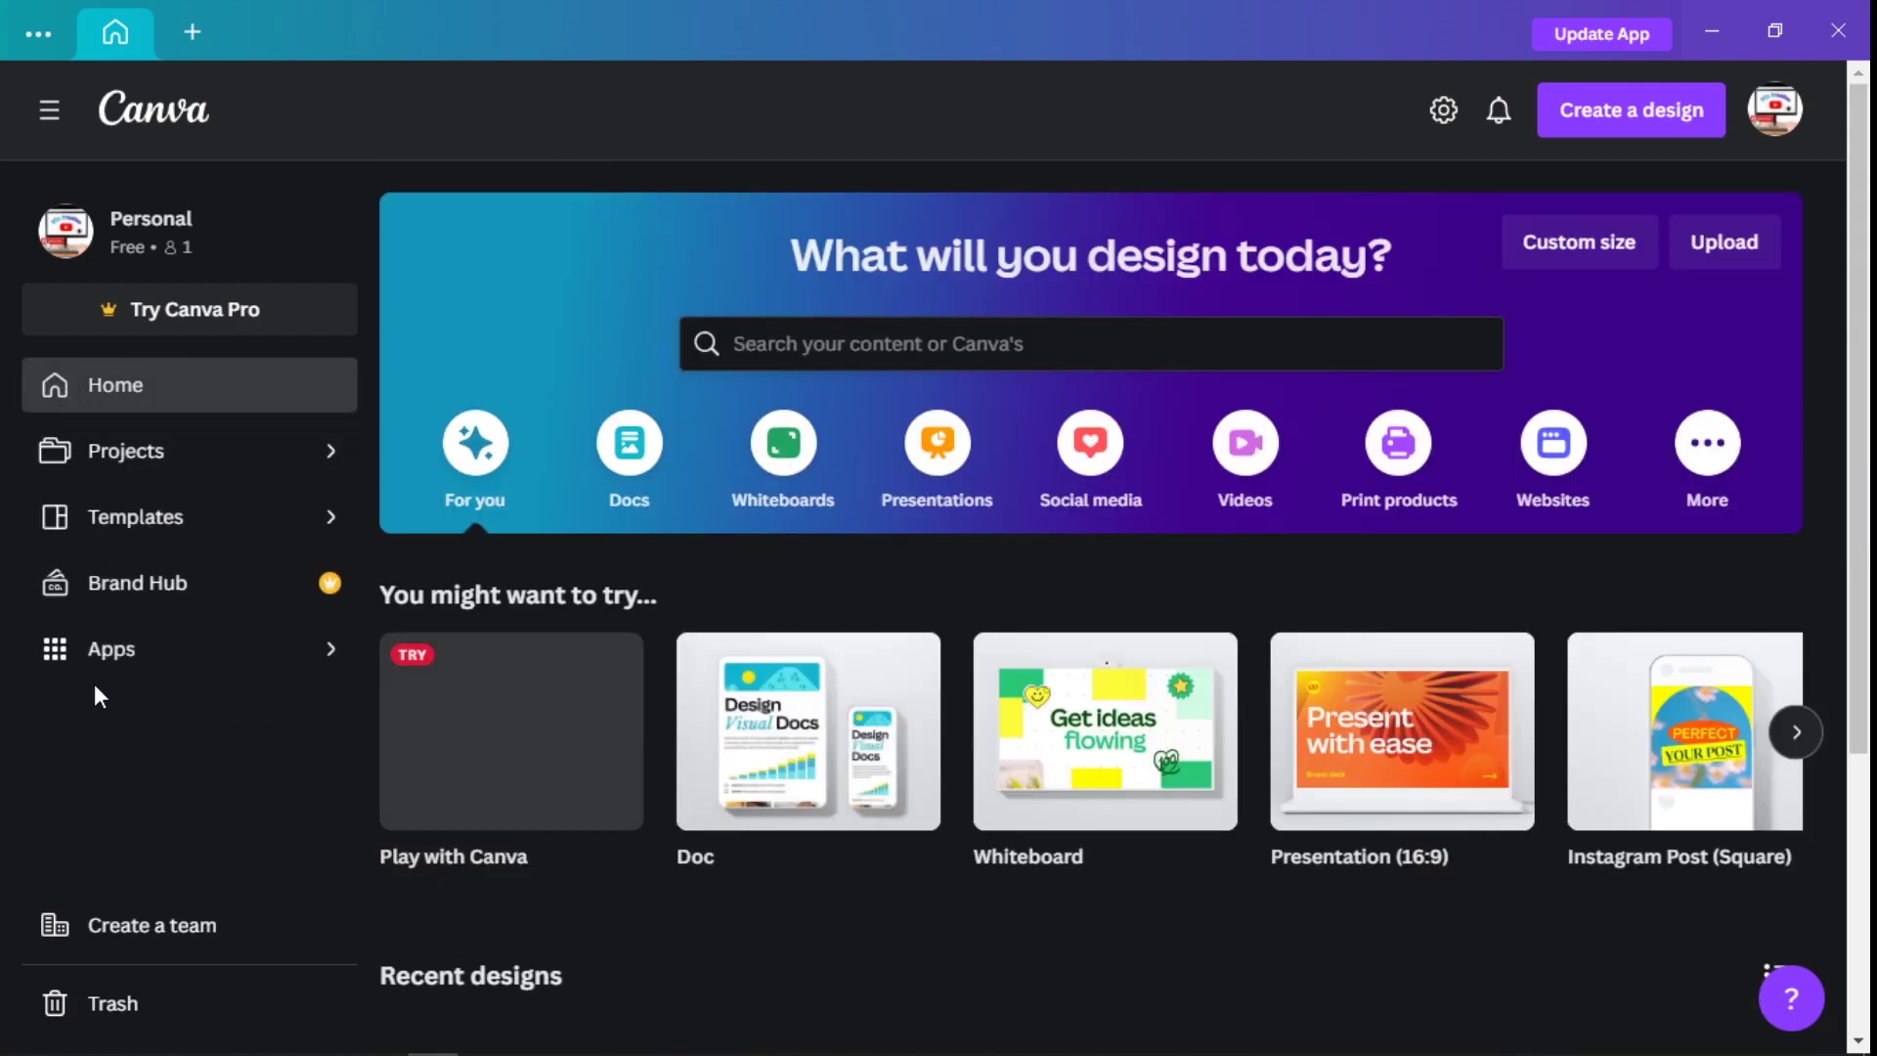
{"action": "left_click", "coordinate": [148, 604]}
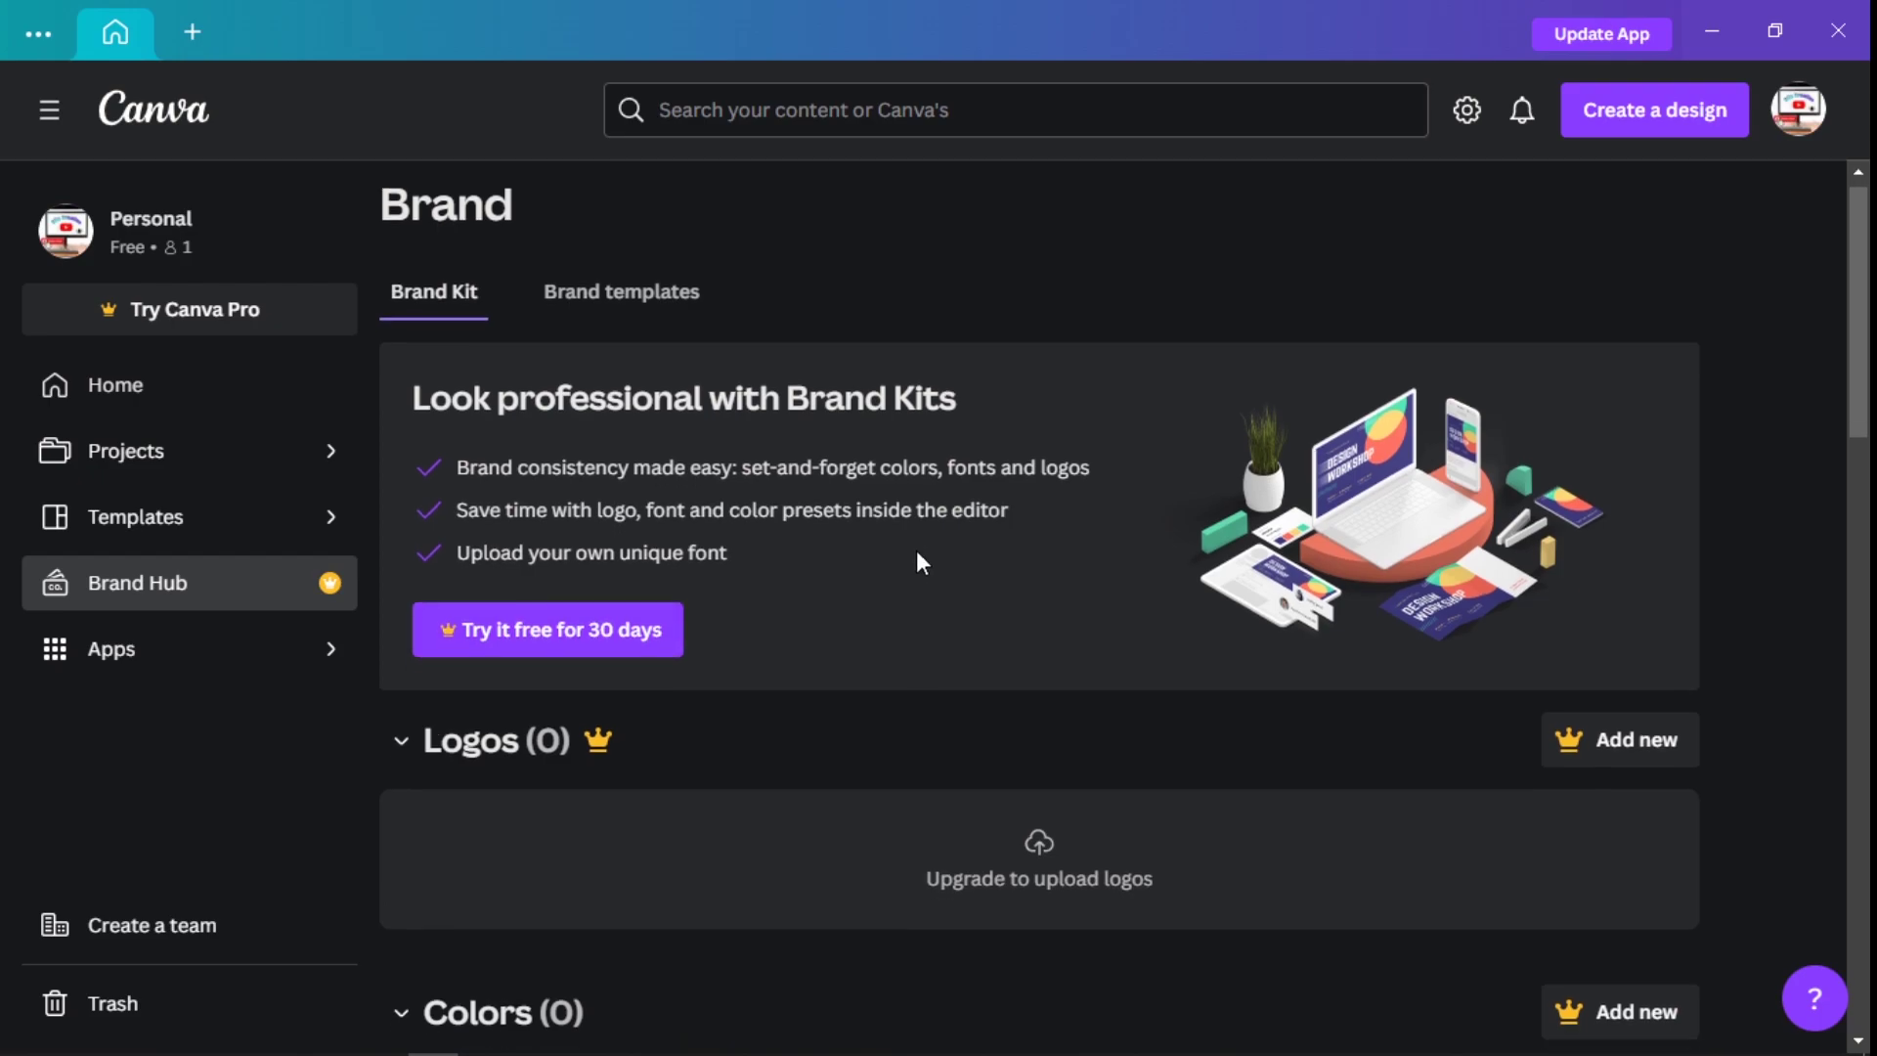
{"action": "scroll", "coordinate": [913, 549], "scroll_direction": "down", "scroll_amount": 5}
{"action": "scroll", "coordinate": [923, 541], "scroll_direction": "down", "scroll_amount": 3}
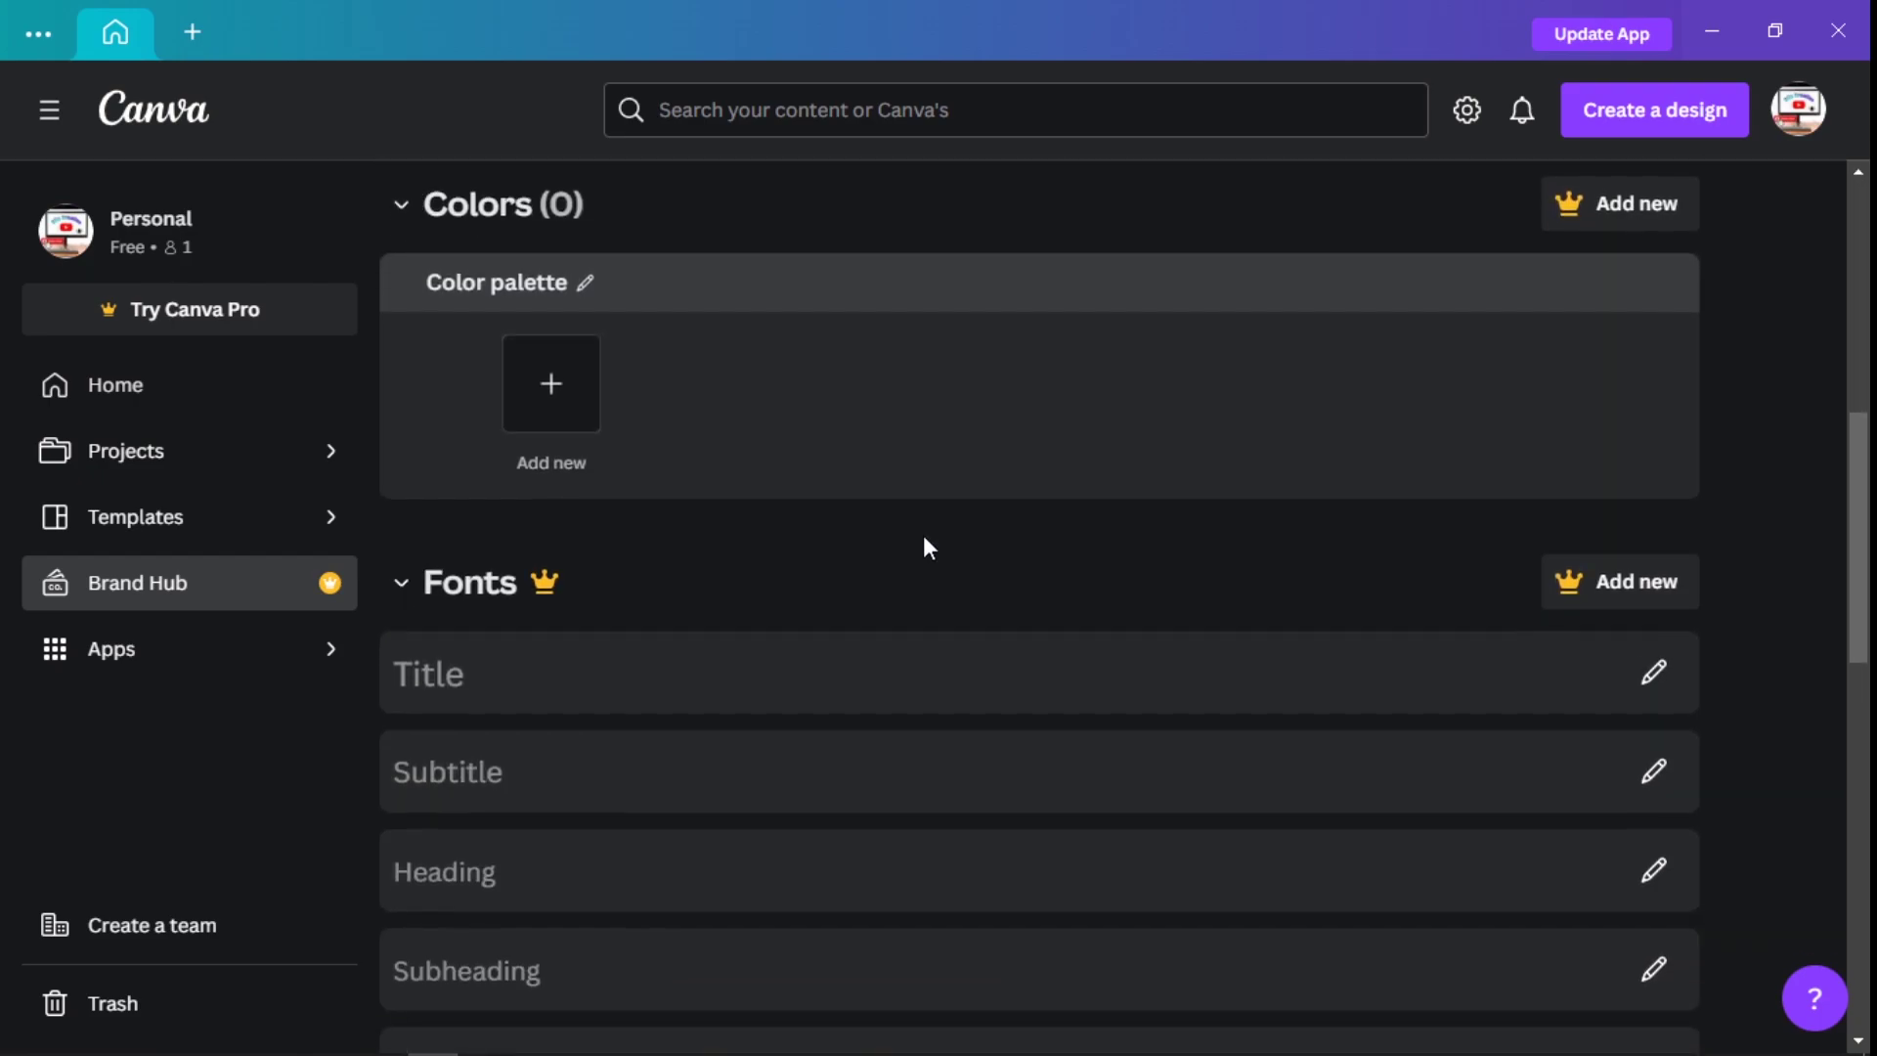
{"action": "scroll", "coordinate": [923, 536], "scroll_direction": "down", "scroll_amount": 4}
{"action": "scroll", "coordinate": [909, 531], "scroll_direction": "down", "scroll_amount": 4}
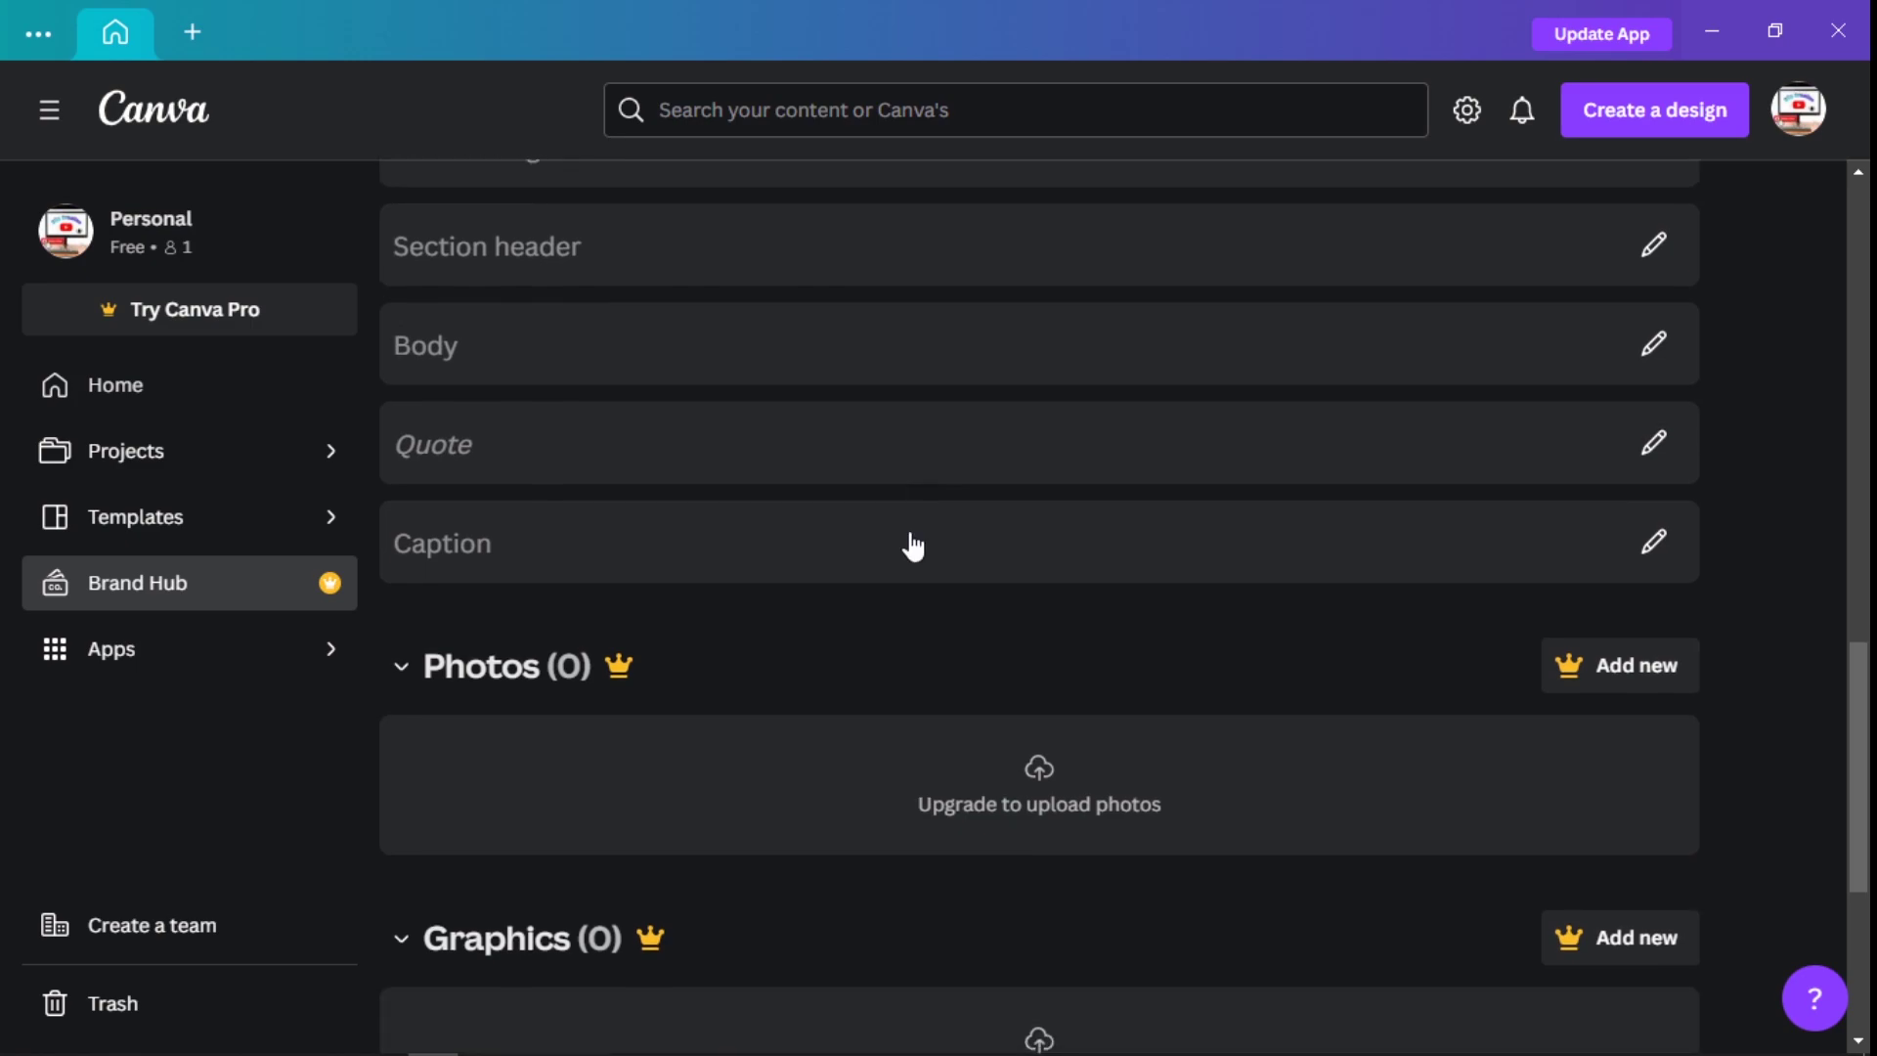
{"action": "scroll", "coordinate": [909, 543], "scroll_direction": "down", "scroll_amount": 4}
{"action": "scroll", "coordinate": [909, 543], "scroll_direction": "down", "scroll_amount": 1}
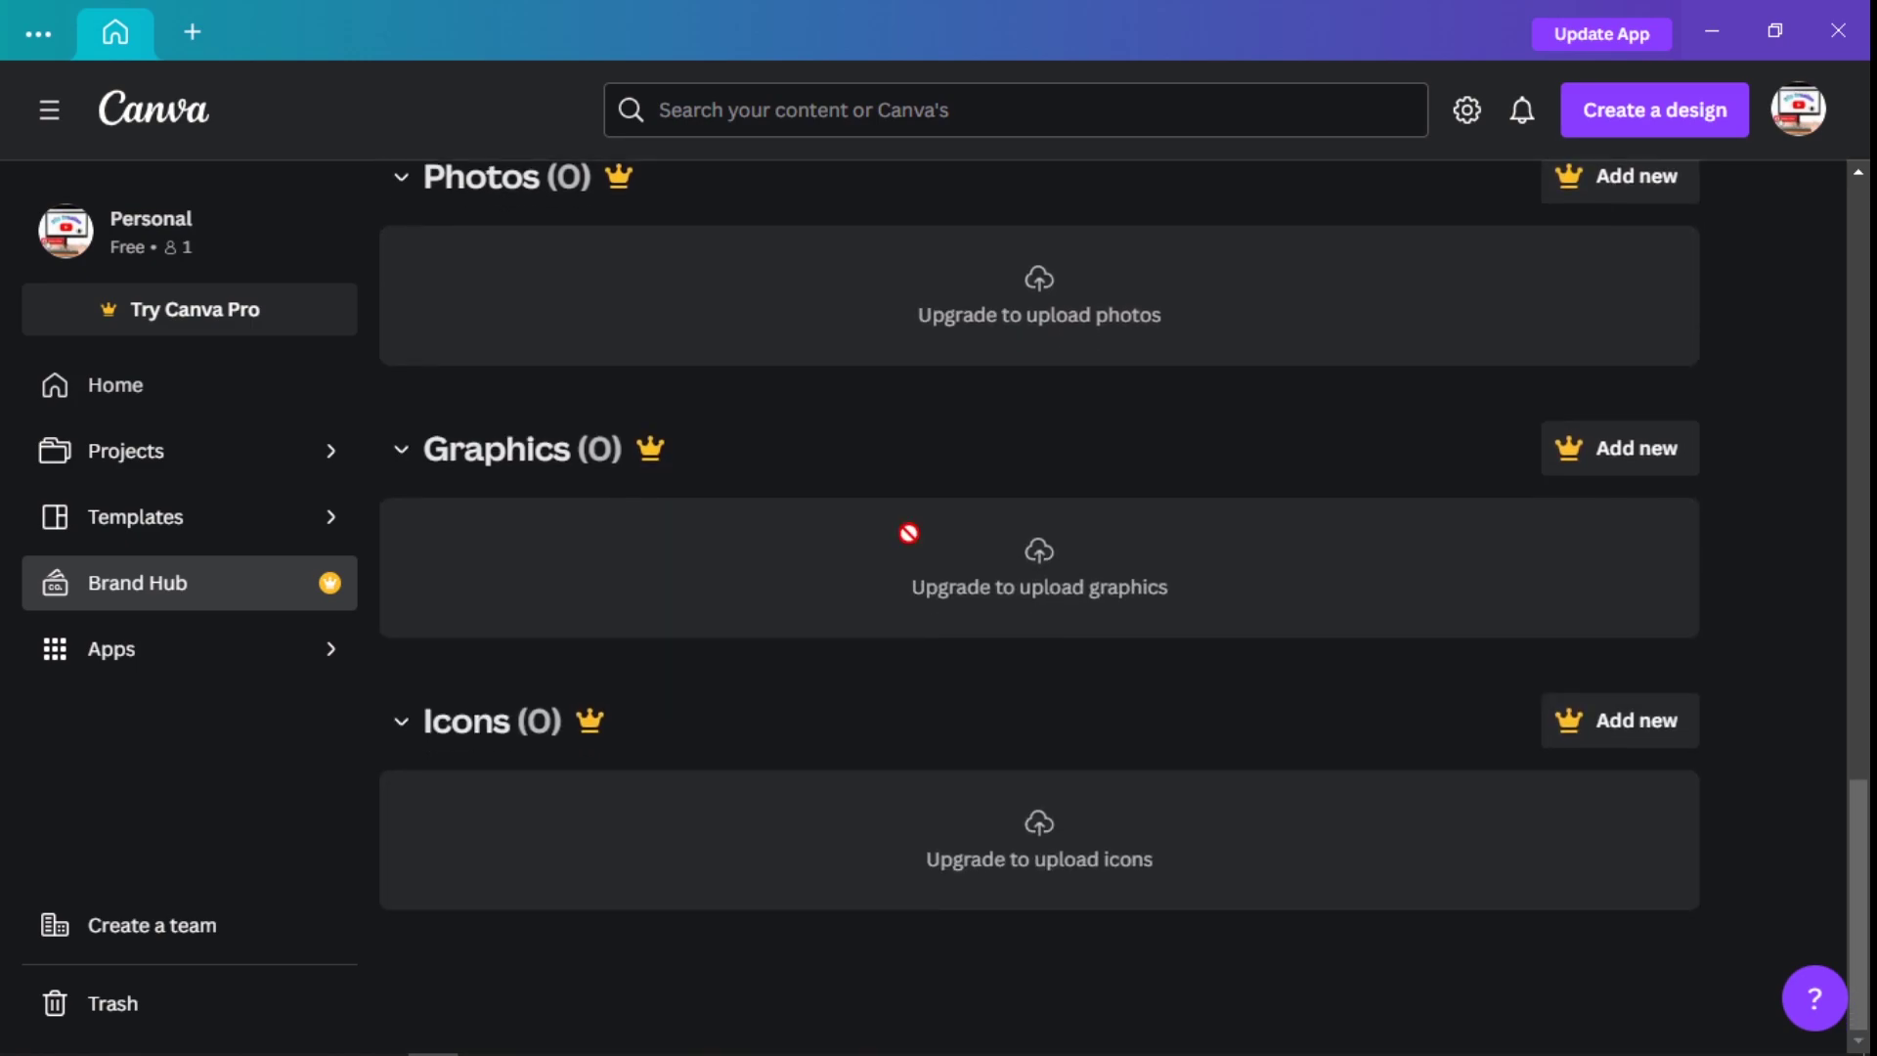
{"action": "scroll", "coordinate": [906, 534], "scroll_direction": "up", "scroll_amount": 15}
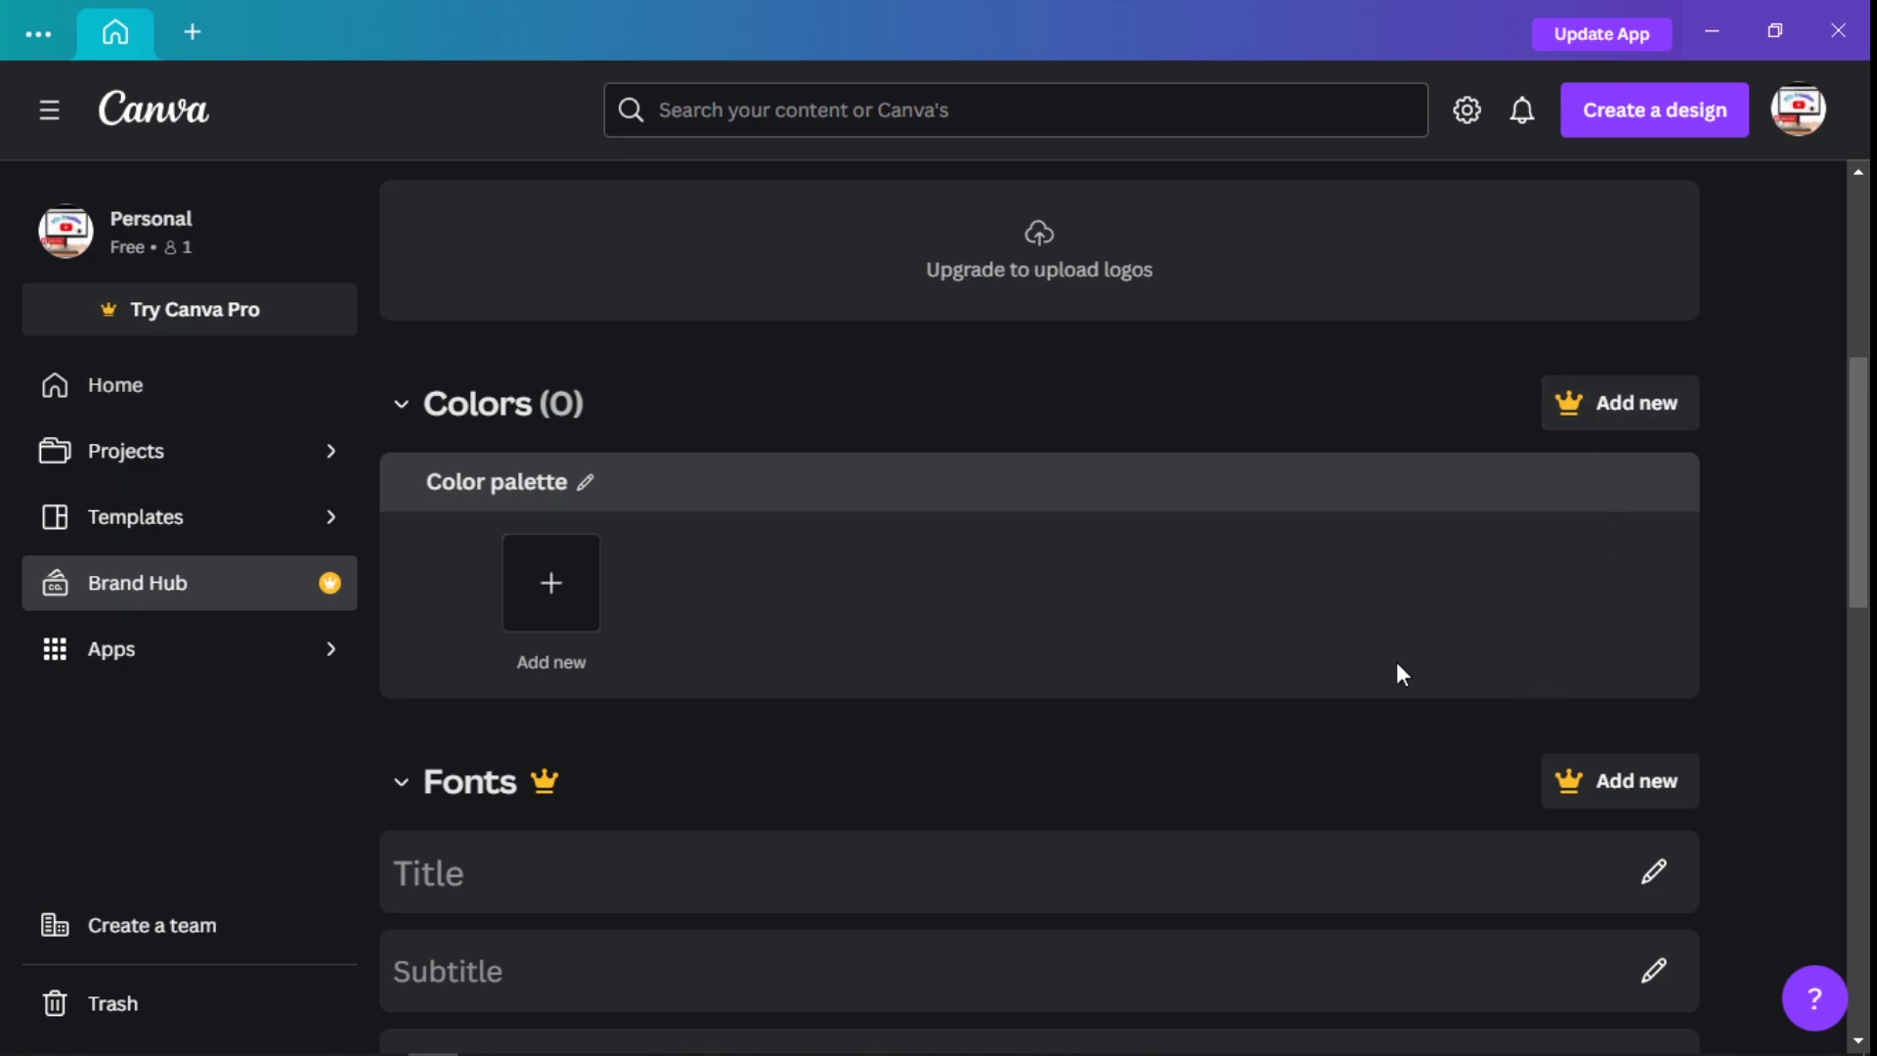
{"action": "scroll", "coordinate": [1388, 645], "scroll_direction": "up", "scroll_amount": 5}
{"action": "scroll", "coordinate": [1387, 640], "scroll_direction": "up", "scroll_amount": 2}
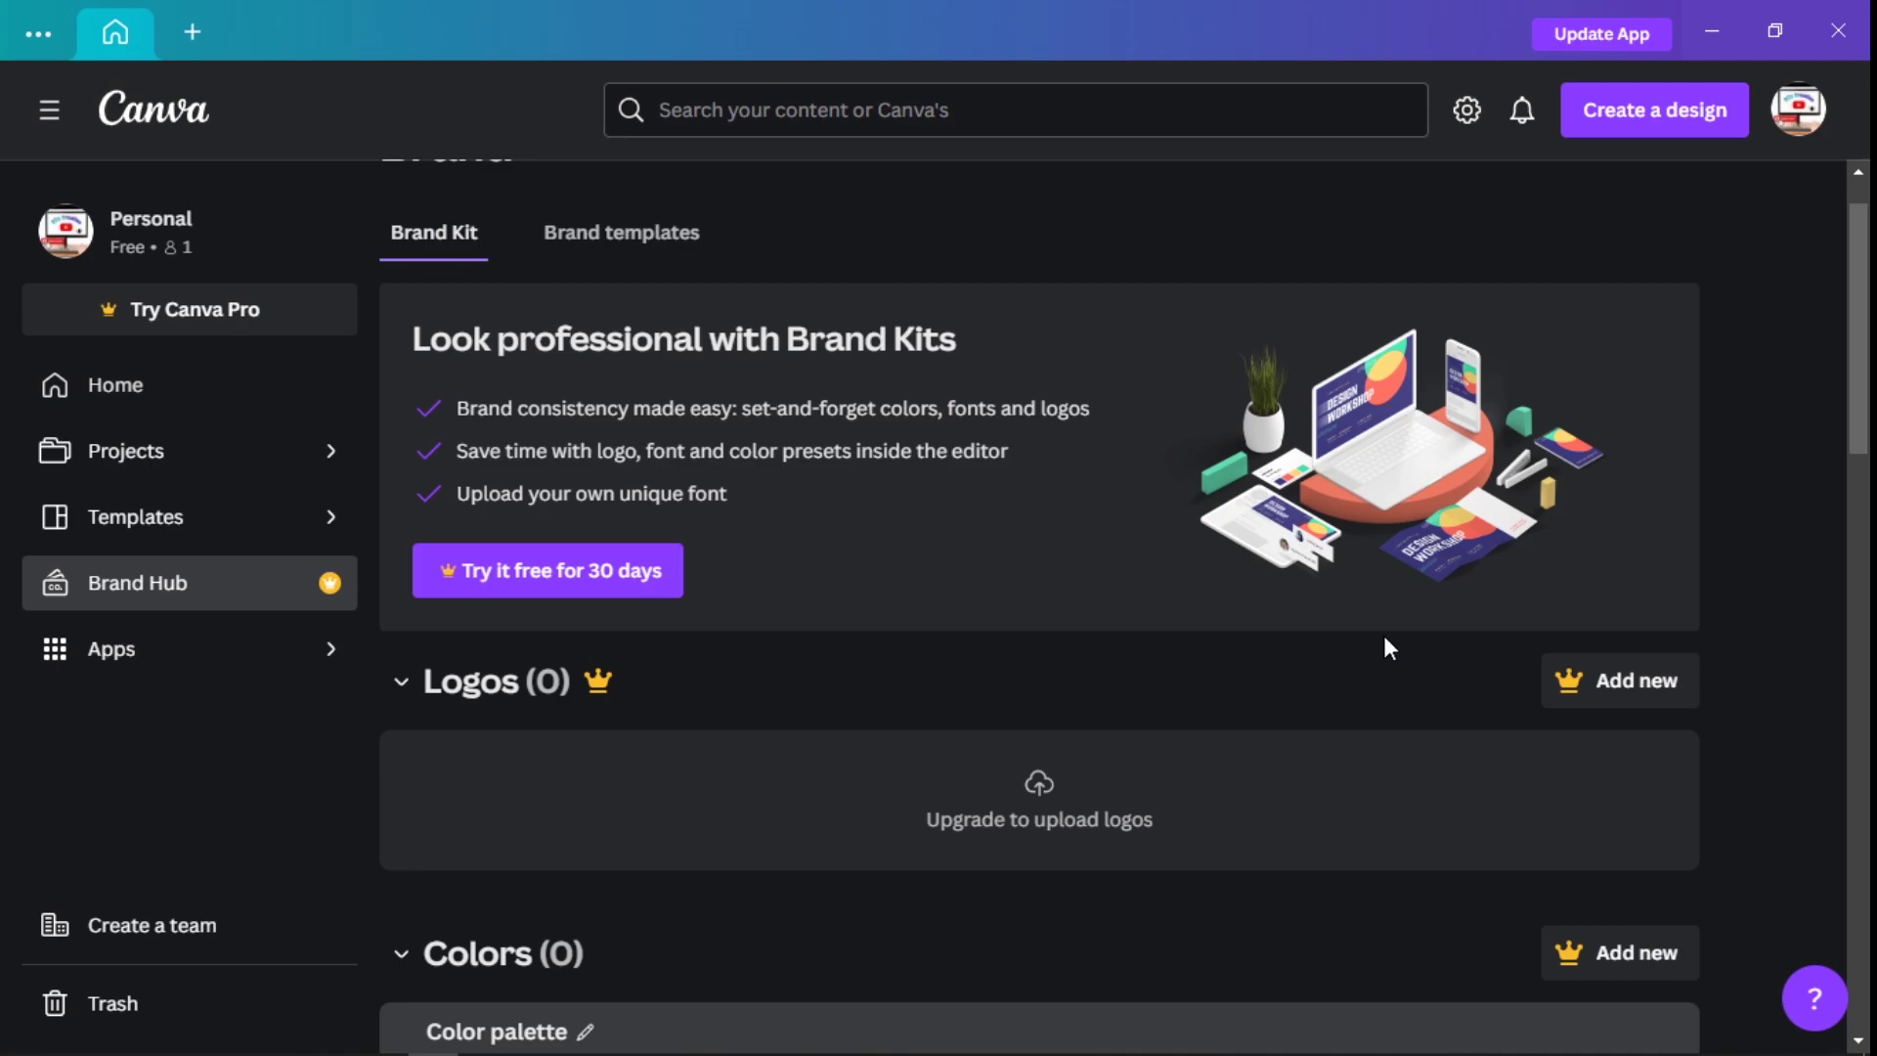
Examine the Brand Kit's Logos, Colors and Fonts sections again, including the text styles from Title to Caption
{"action": "scroll", "coordinate": [1379, 648], "scroll_direction": "down", "scroll_amount": 10}
{"action": "scroll", "coordinate": [1359, 655], "scroll_direction": "up", "scroll_amount": 2}
{"action": "scroll", "coordinate": [1359, 660], "scroll_direction": "up", "scroll_amount": 7}
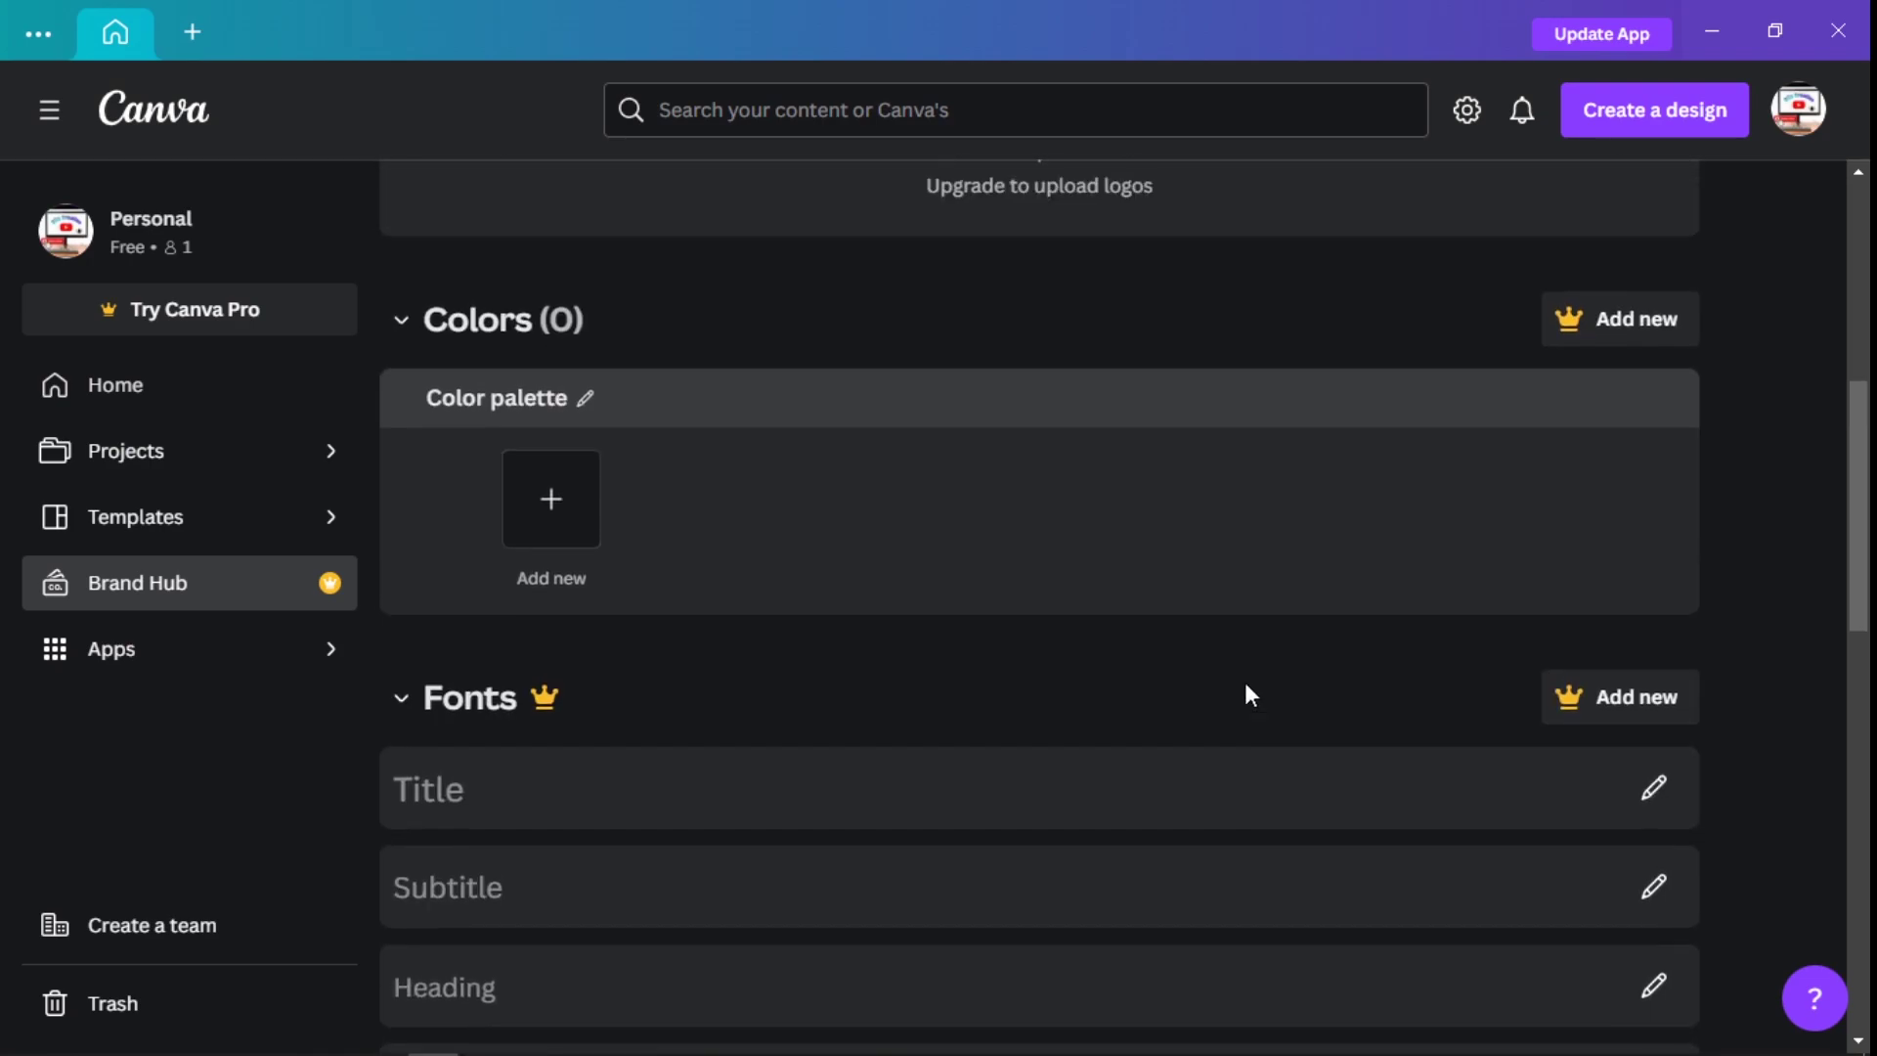
{"action": "scroll", "coordinate": [1183, 700], "scroll_direction": "up", "scroll_amount": 2}
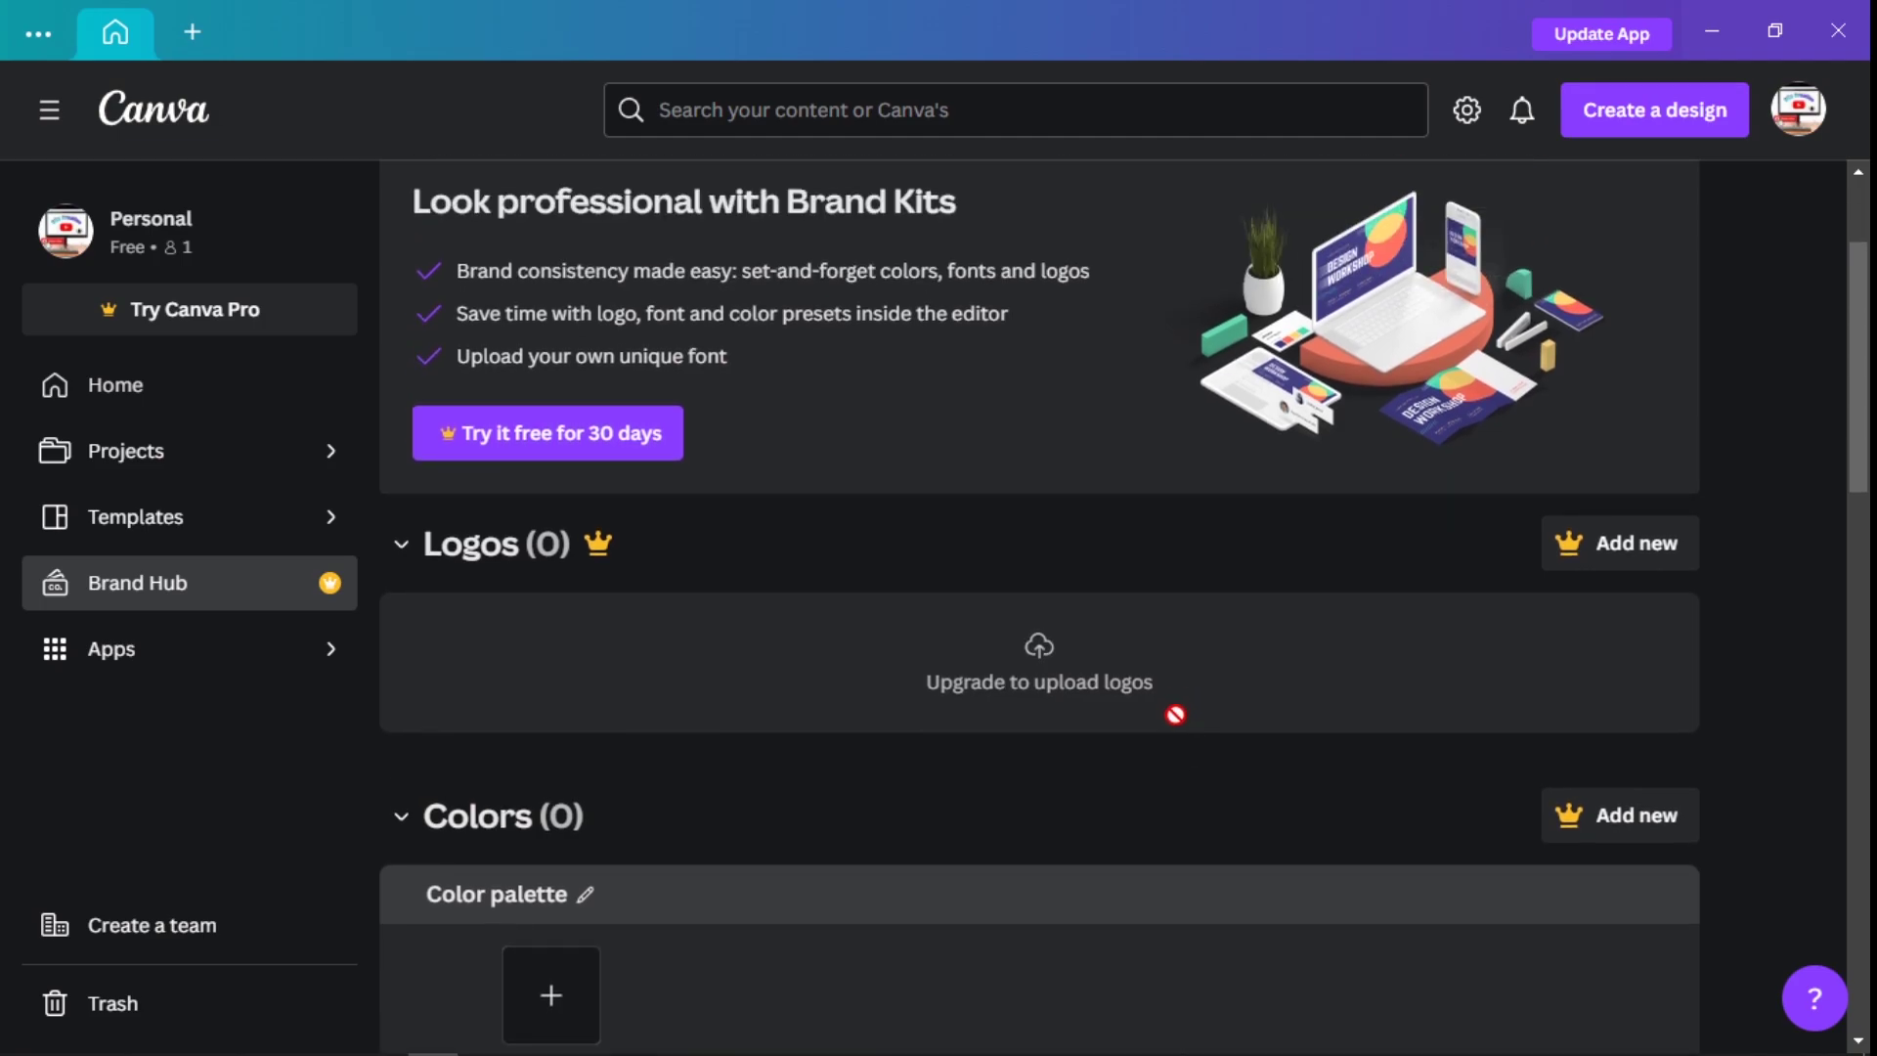
{"action": "scroll", "coordinate": [1168, 728], "scroll_direction": "up", "scroll_amount": 2}
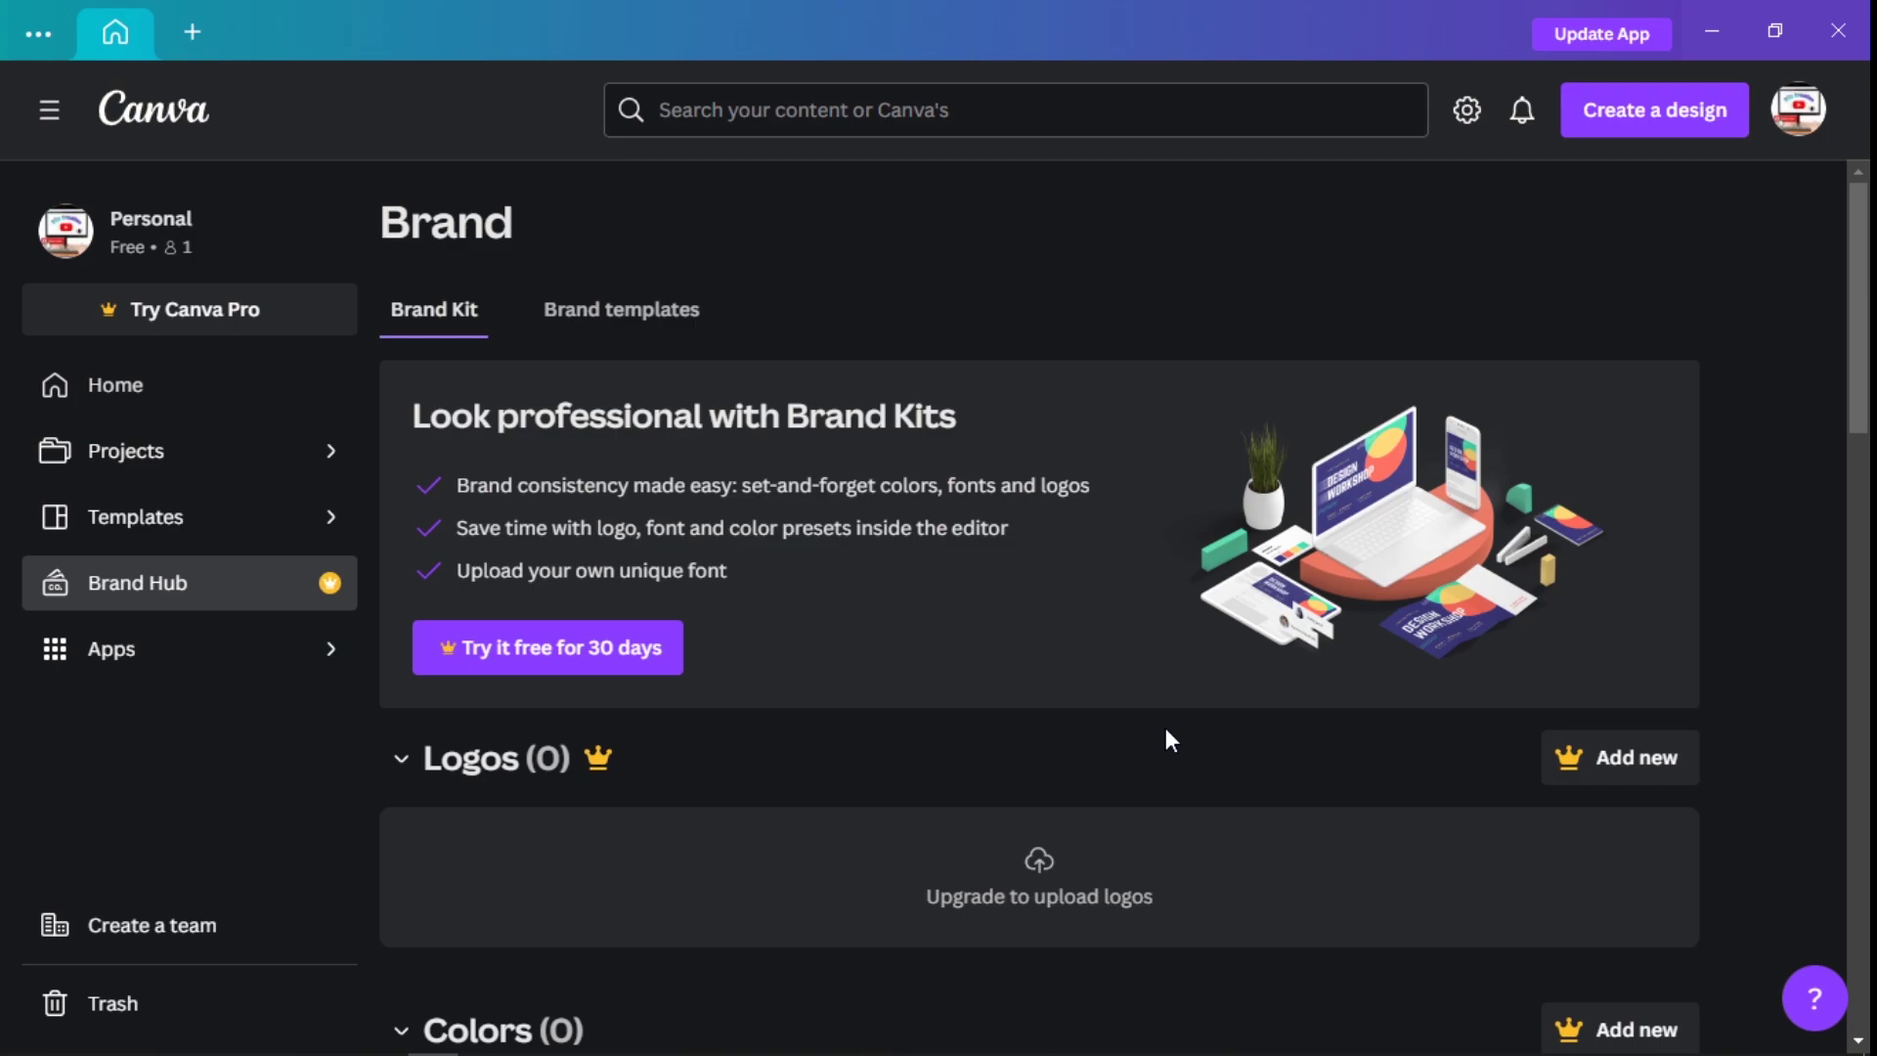
{"action": "scroll", "coordinate": [1165, 730], "scroll_direction": "down", "scroll_amount": 5}
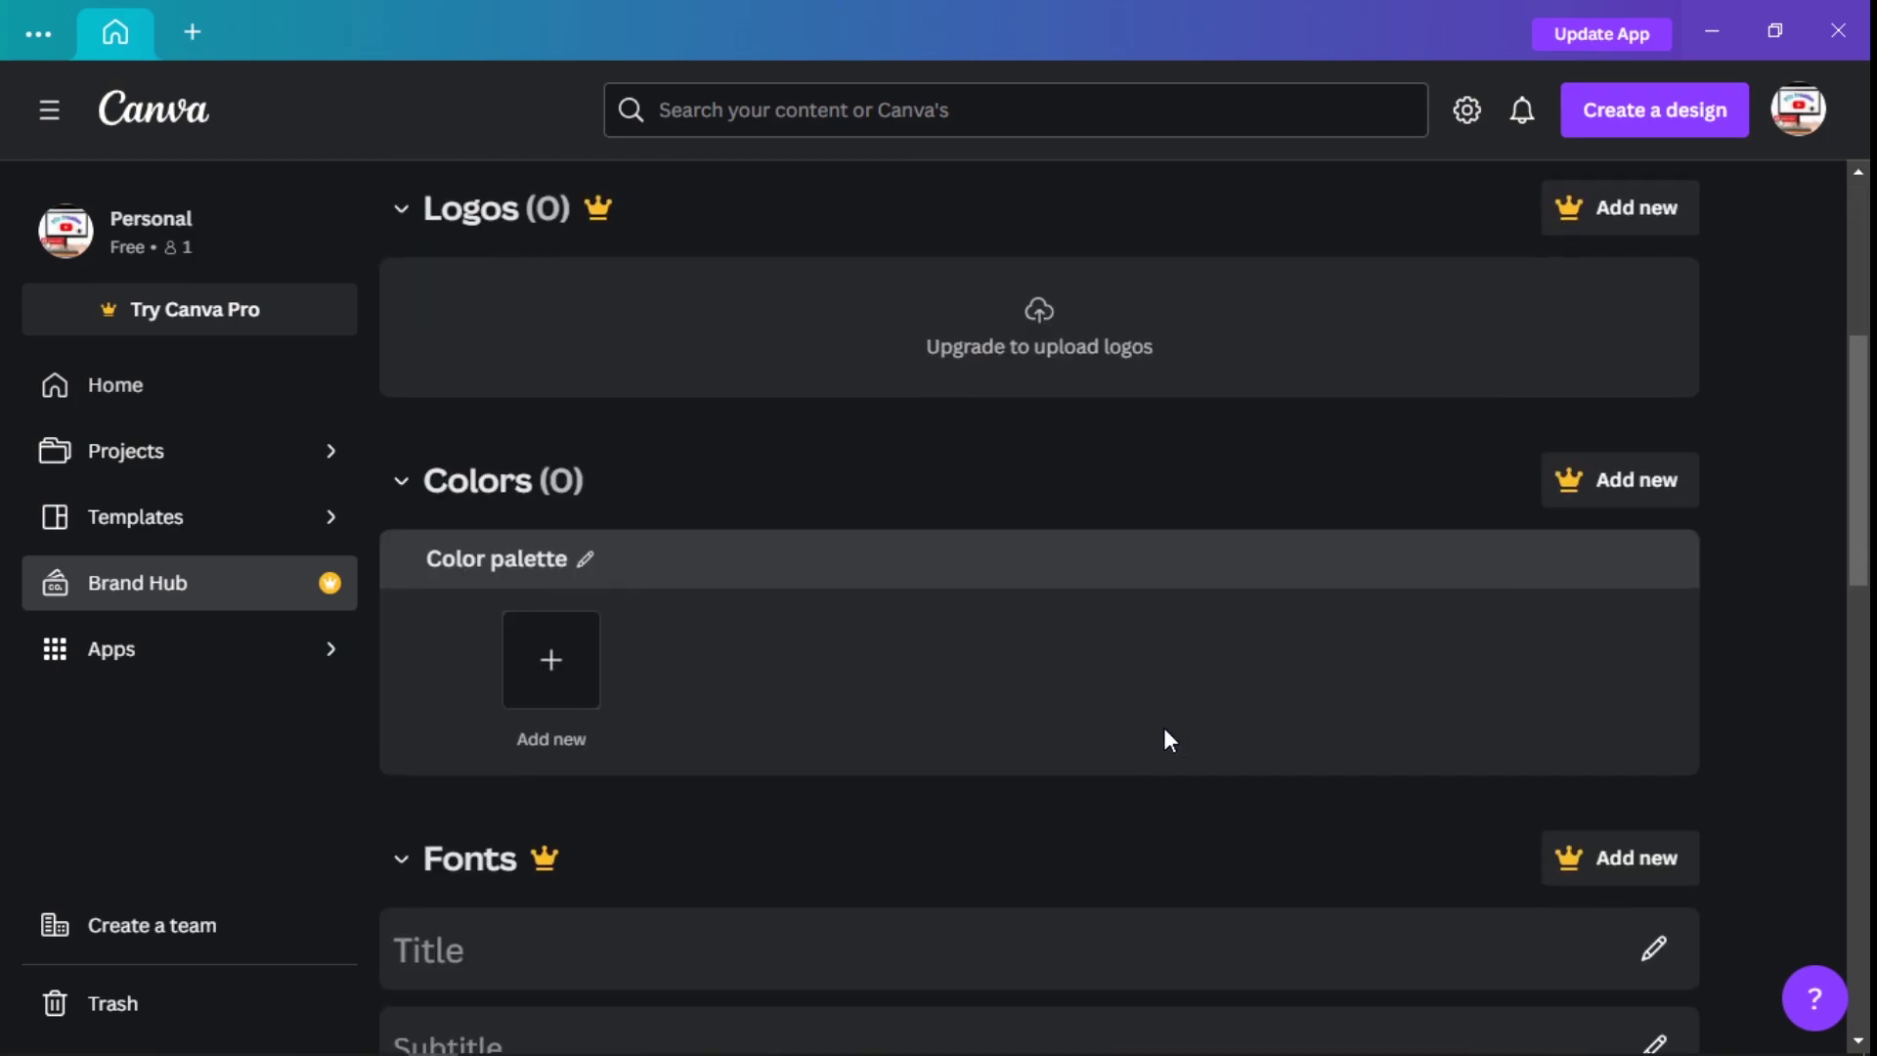
{"action": "scroll", "coordinate": [1166, 738], "scroll_direction": "down", "scroll_amount": 1}
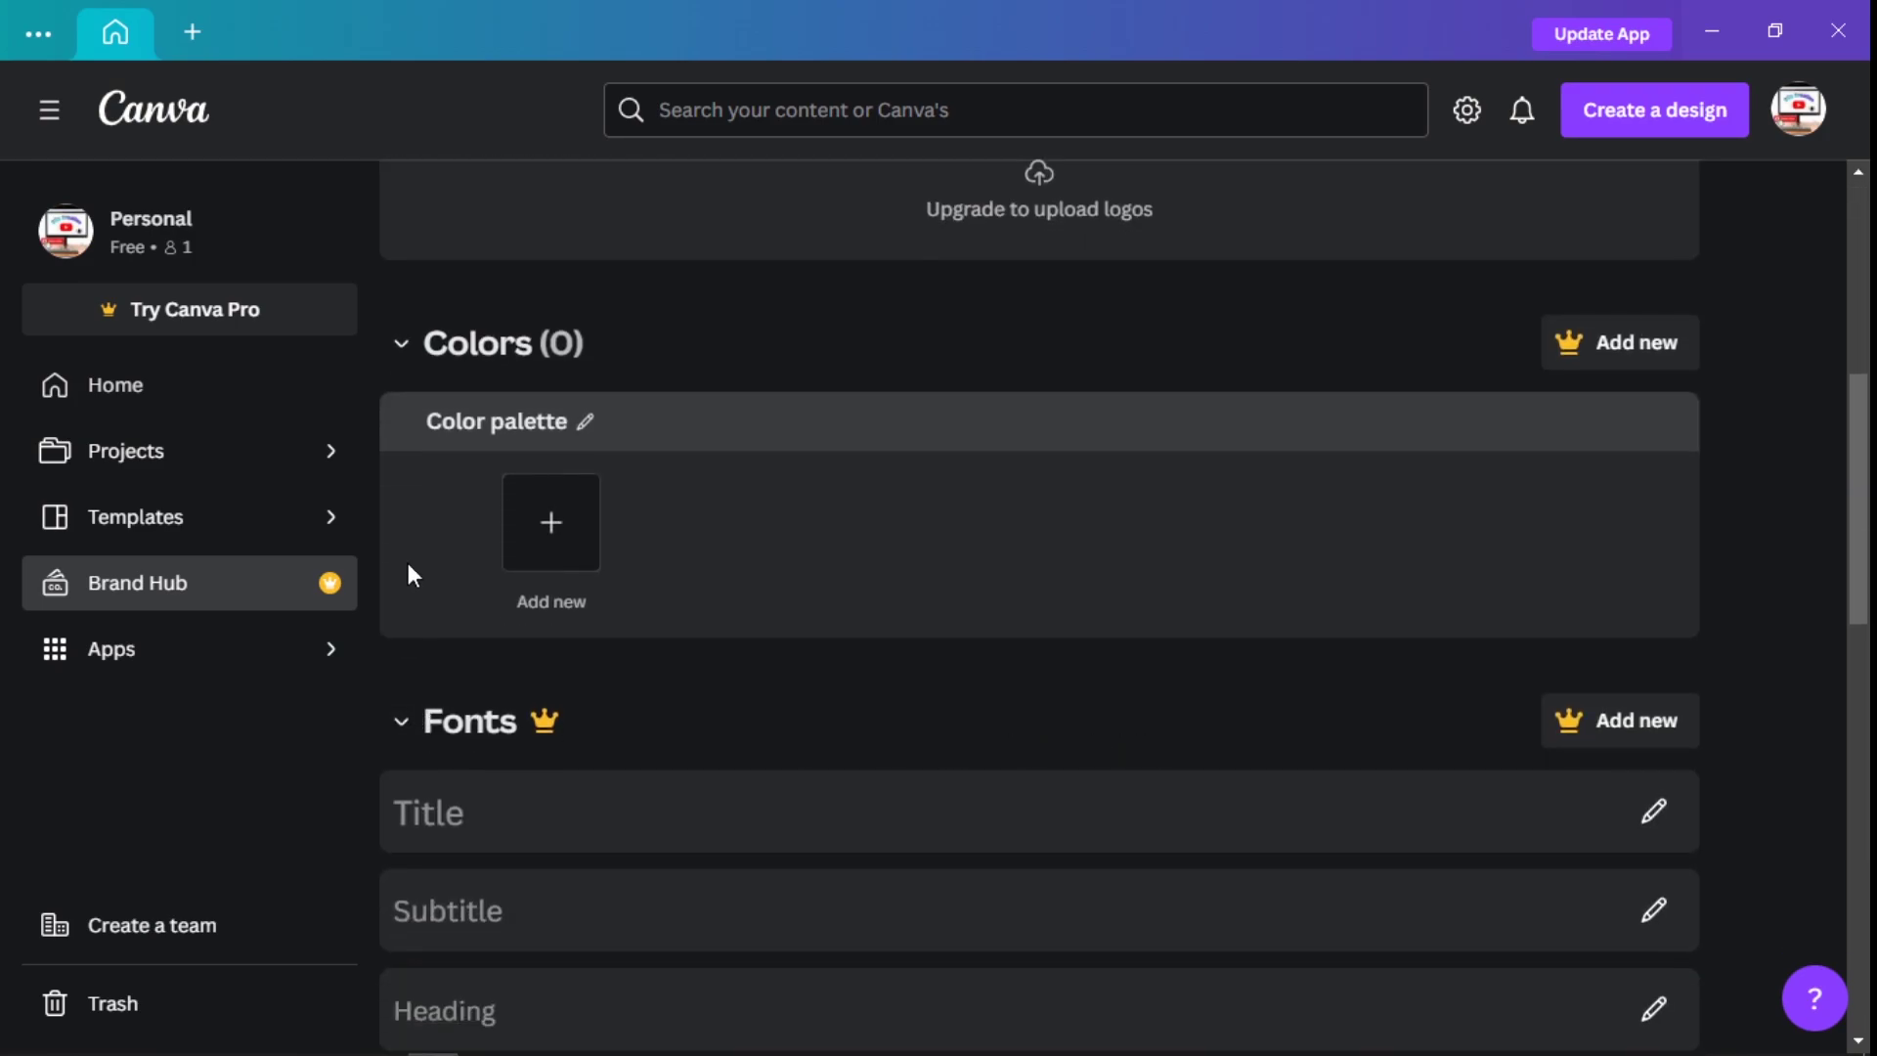
{"action": "scroll", "coordinate": [1166, 731], "scroll_direction": "up", "scroll_amount": 5}
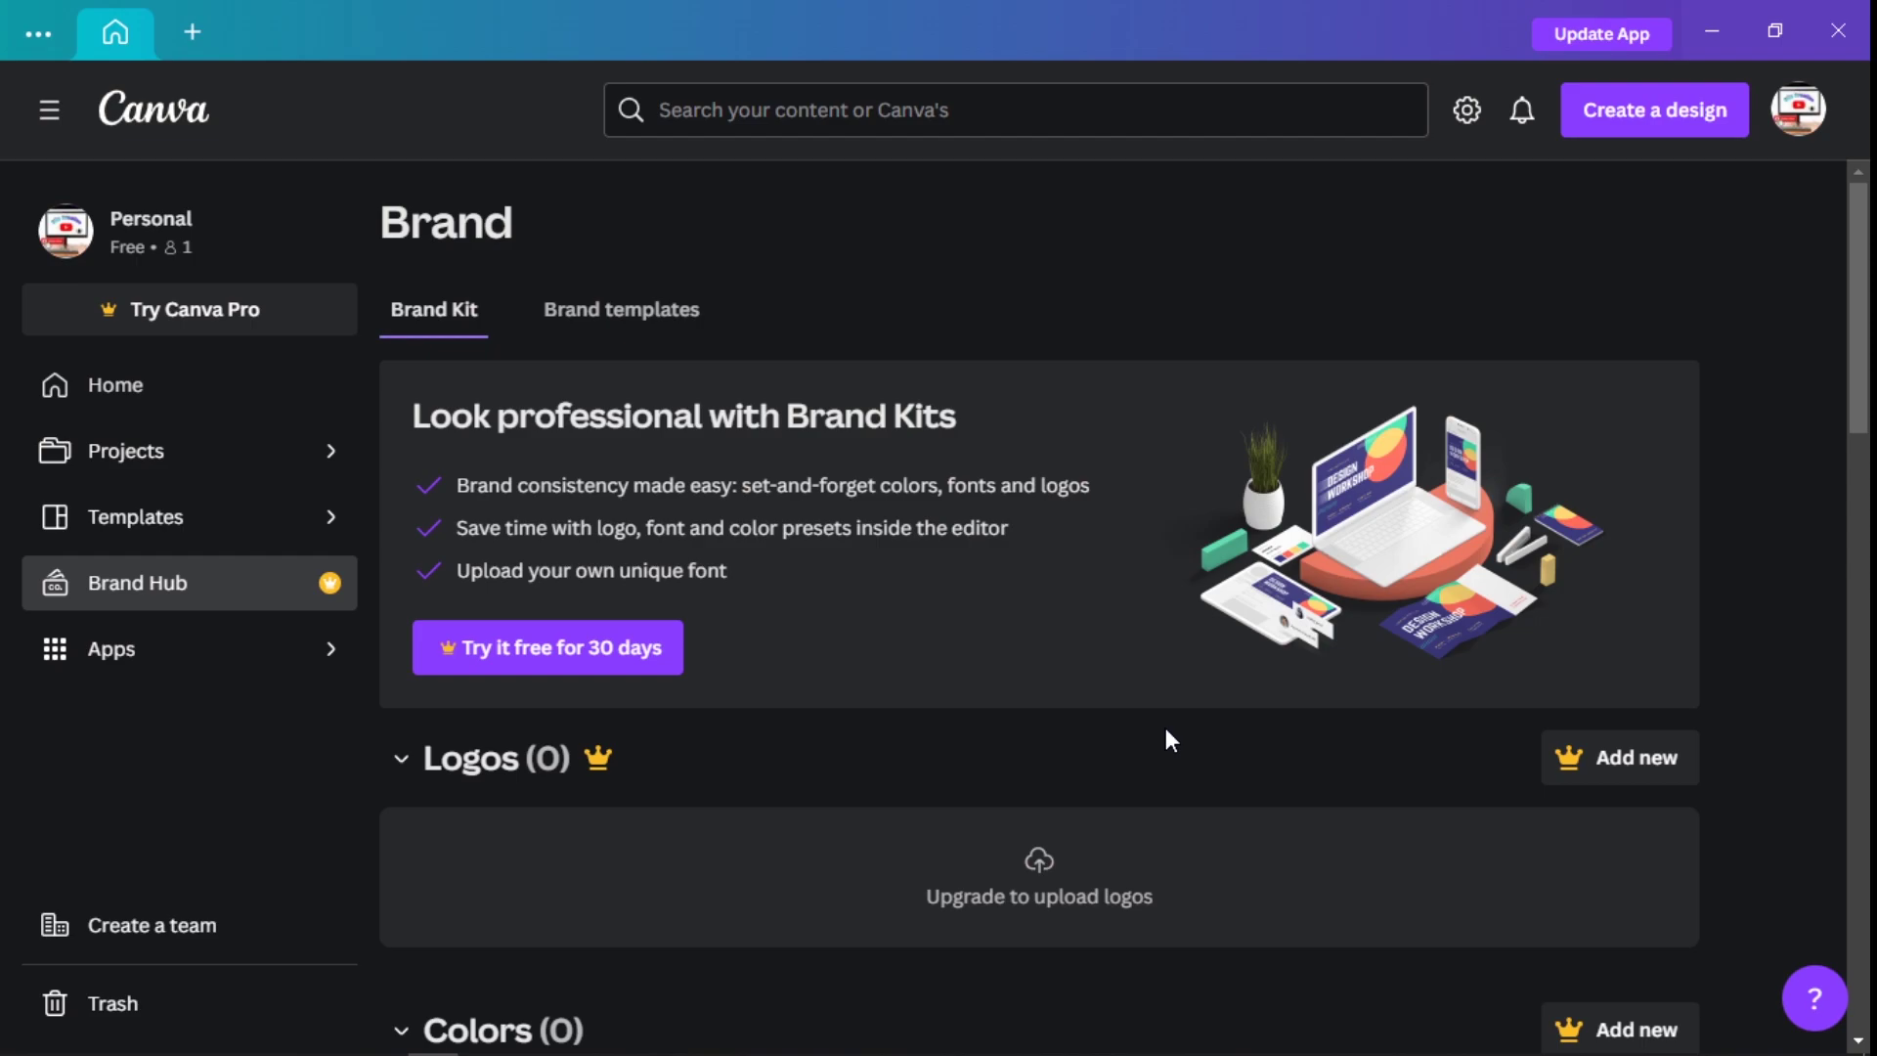
{"action": "scroll", "coordinate": [1166, 730], "scroll_direction": "down", "scroll_amount": 5}
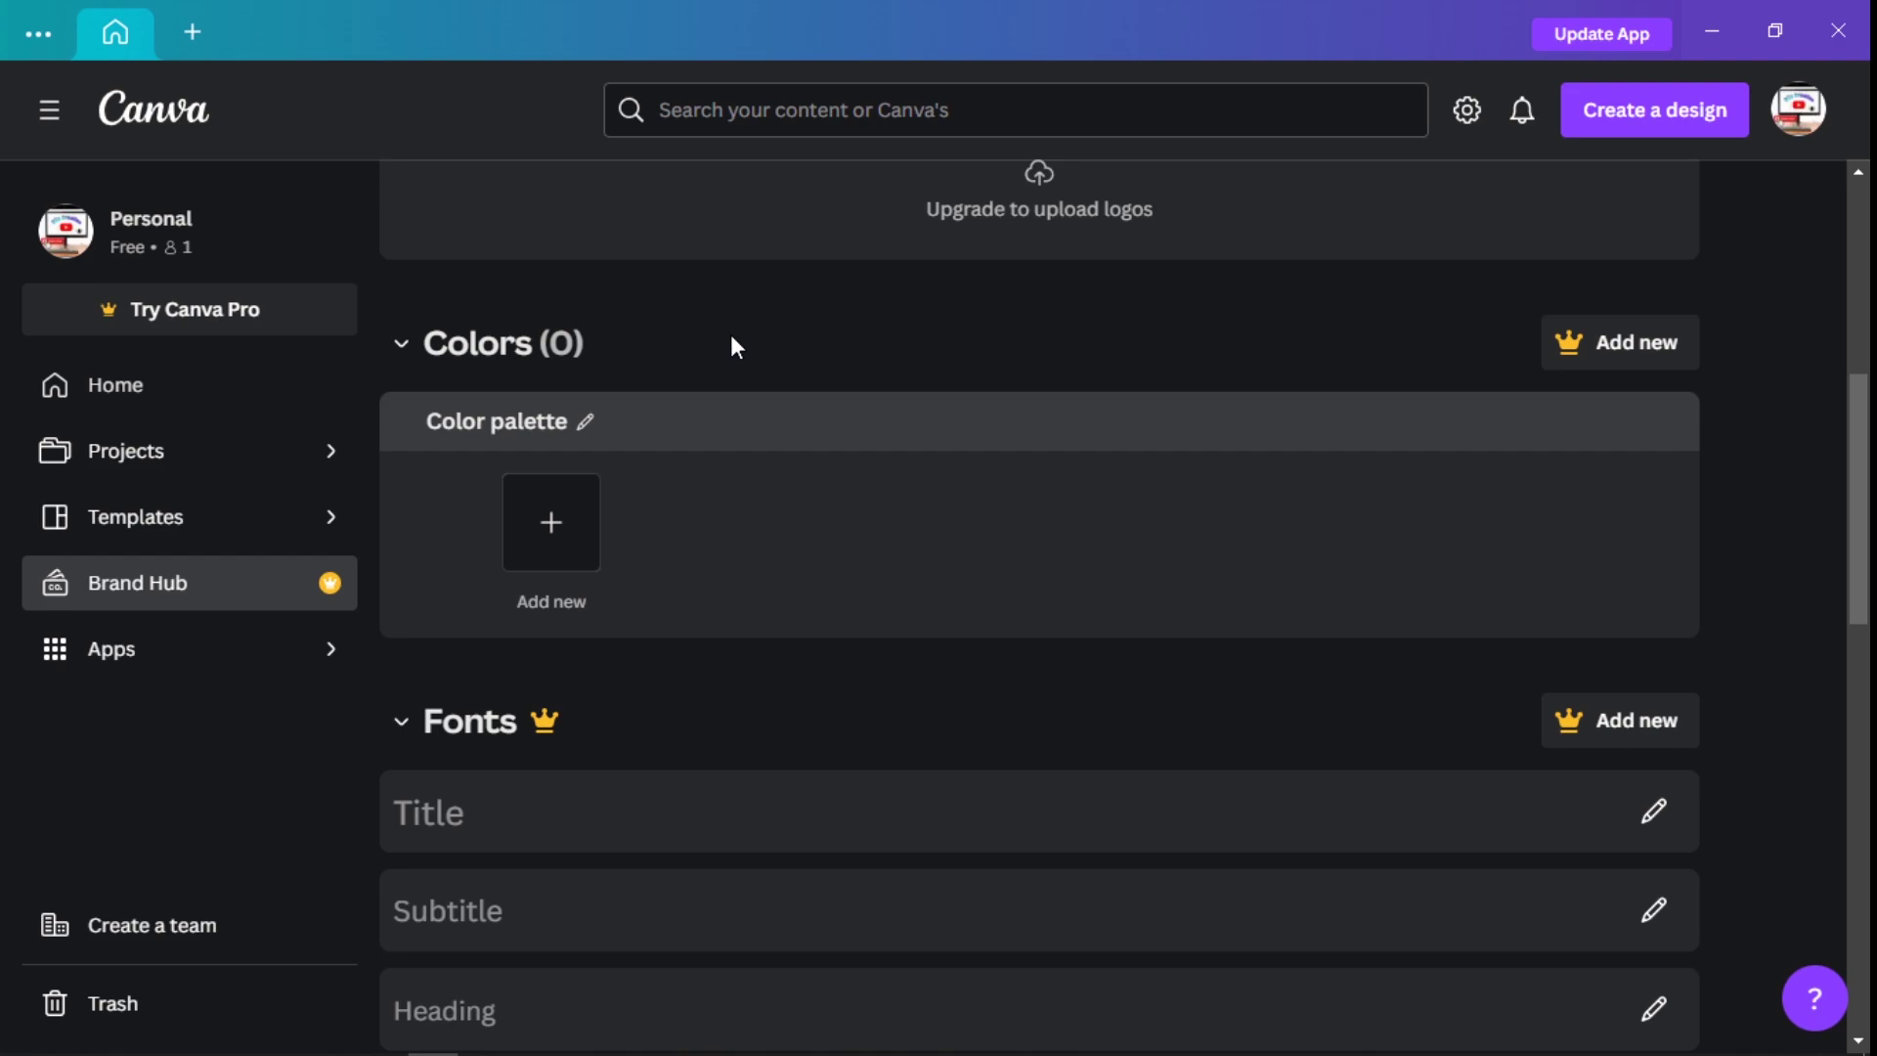
{"action": "scroll", "coordinate": [723, 342], "scroll_direction": "down", "scroll_amount": 5}
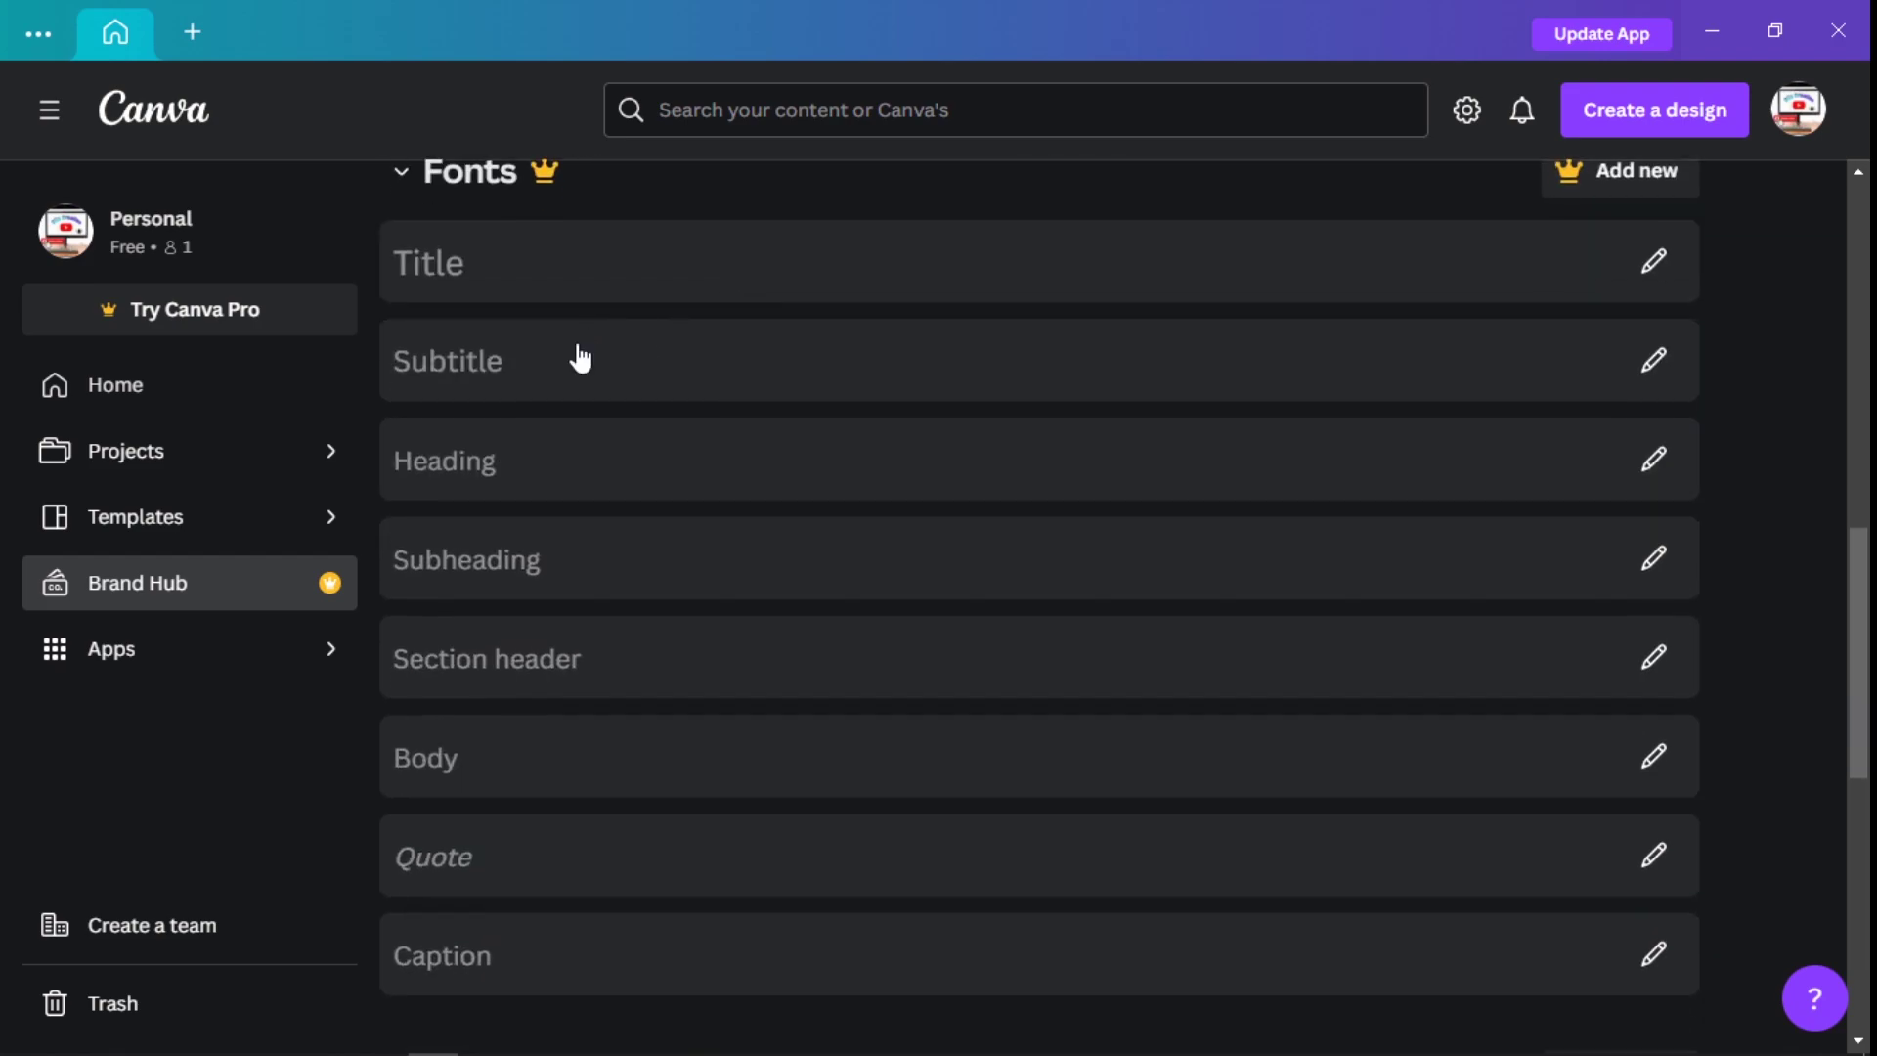
{"action": "scroll", "coordinate": [508, 347], "scroll_direction": "up", "scroll_amount": 1}
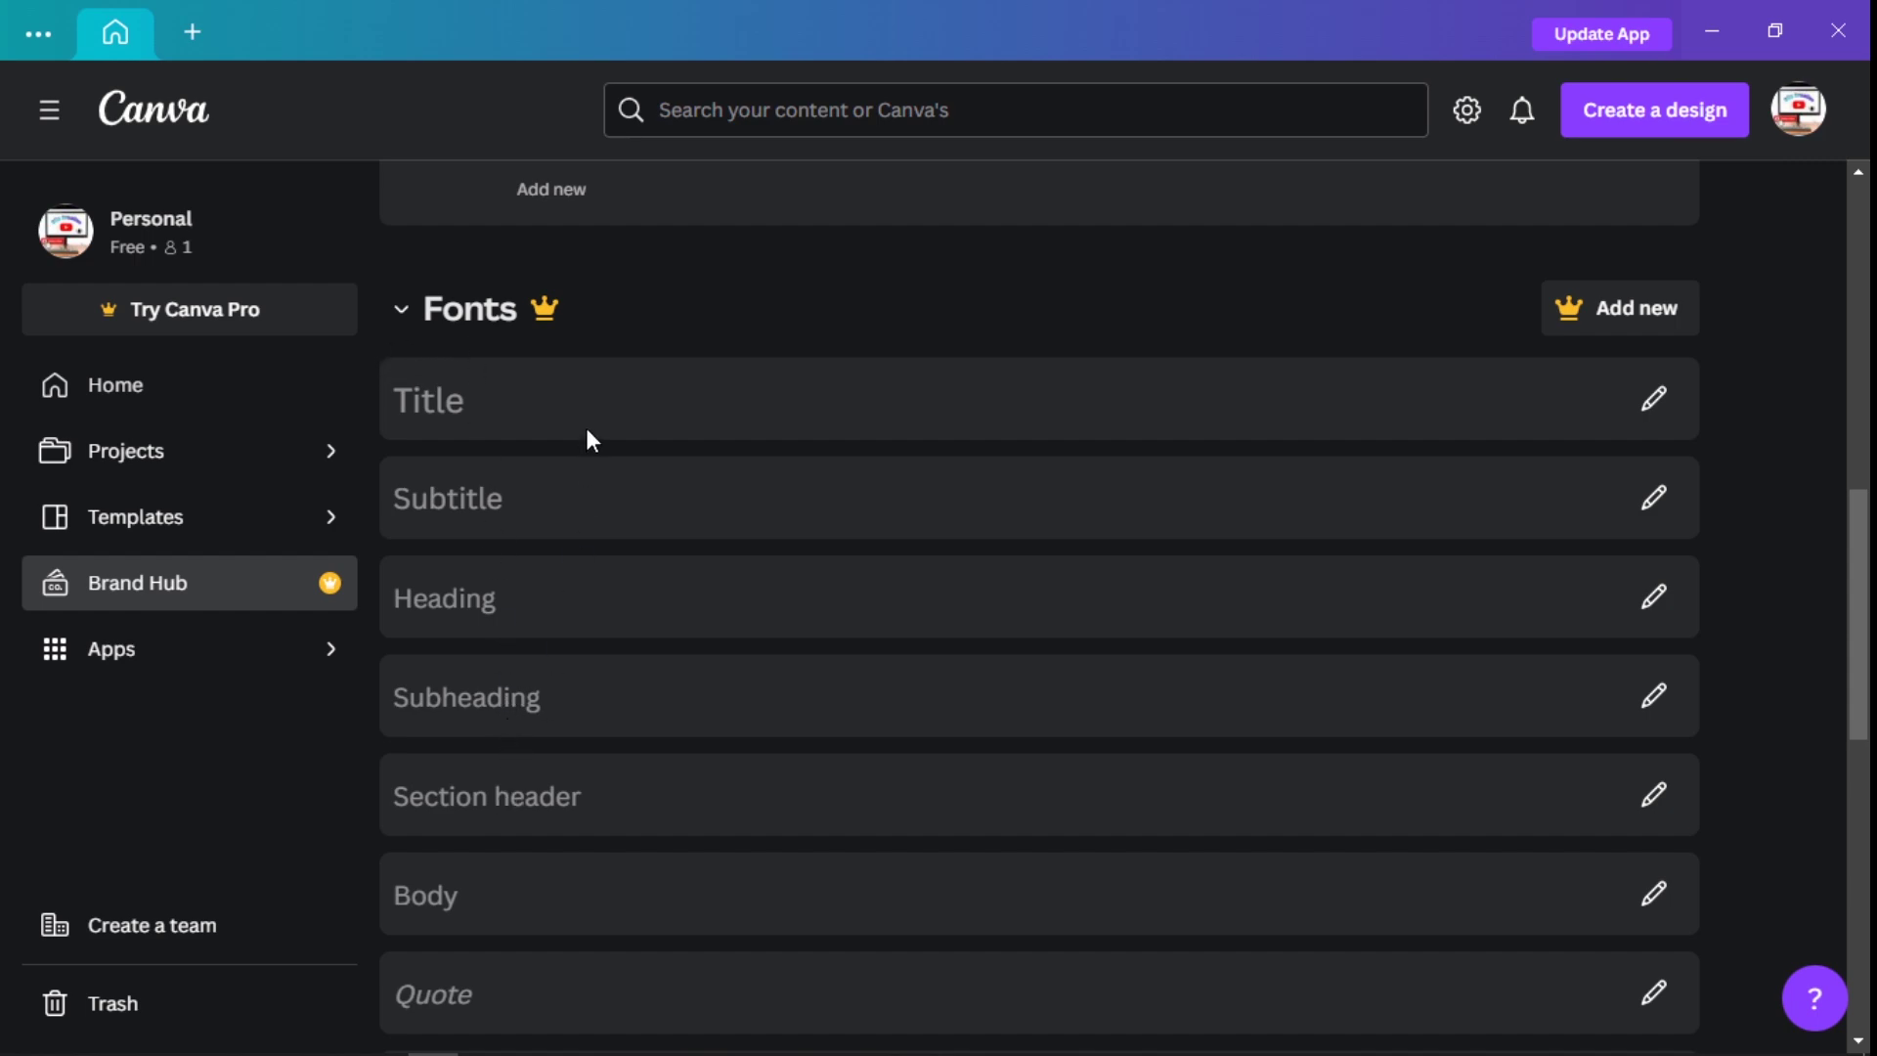
{"action": "scroll", "coordinate": [582, 854], "scroll_direction": "down", "scroll_amount": 3}
{"action": "scroll", "coordinate": [583, 851], "scroll_direction": "up", "scroll_amount": 3}
Open the Canva Pro free trial offer, compare its Yearly and Monthly plans, and close it without subscribing
{"action": "left_click", "coordinate": [202, 321]}
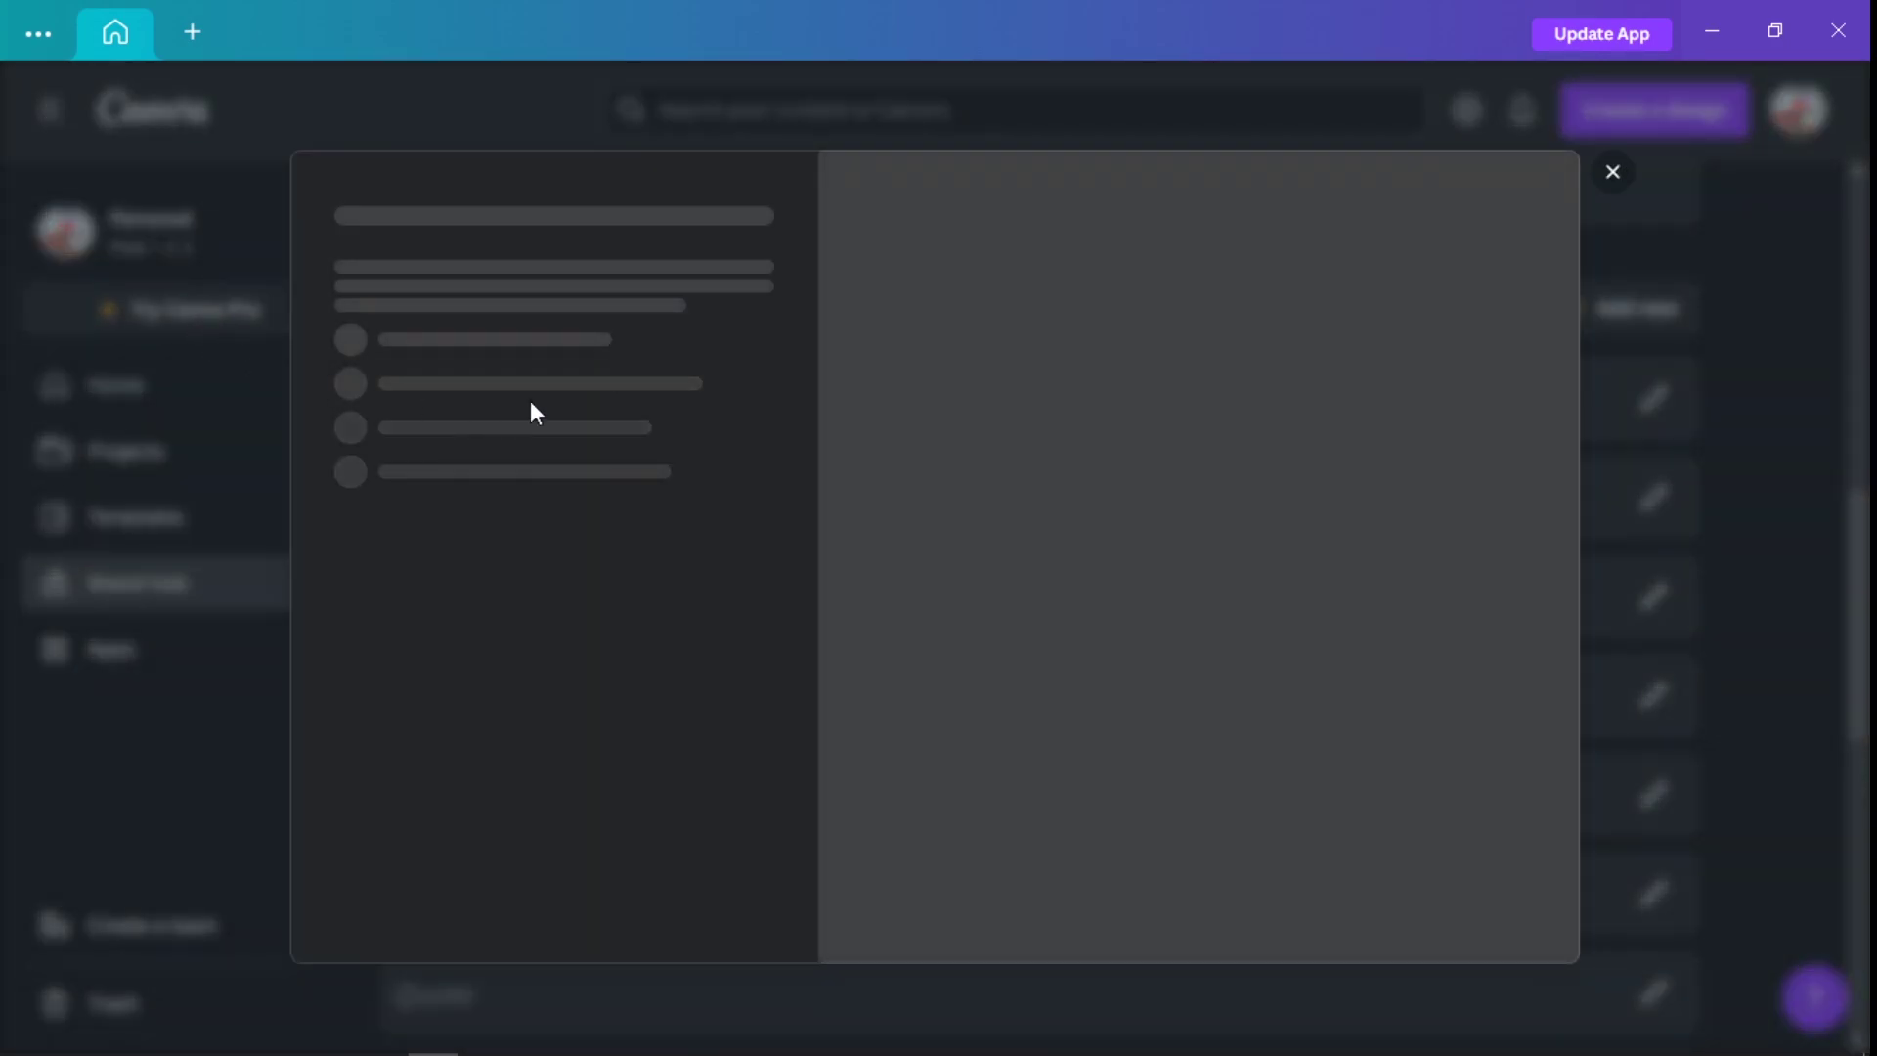
{"action": "left_click", "coordinate": [620, 819]}
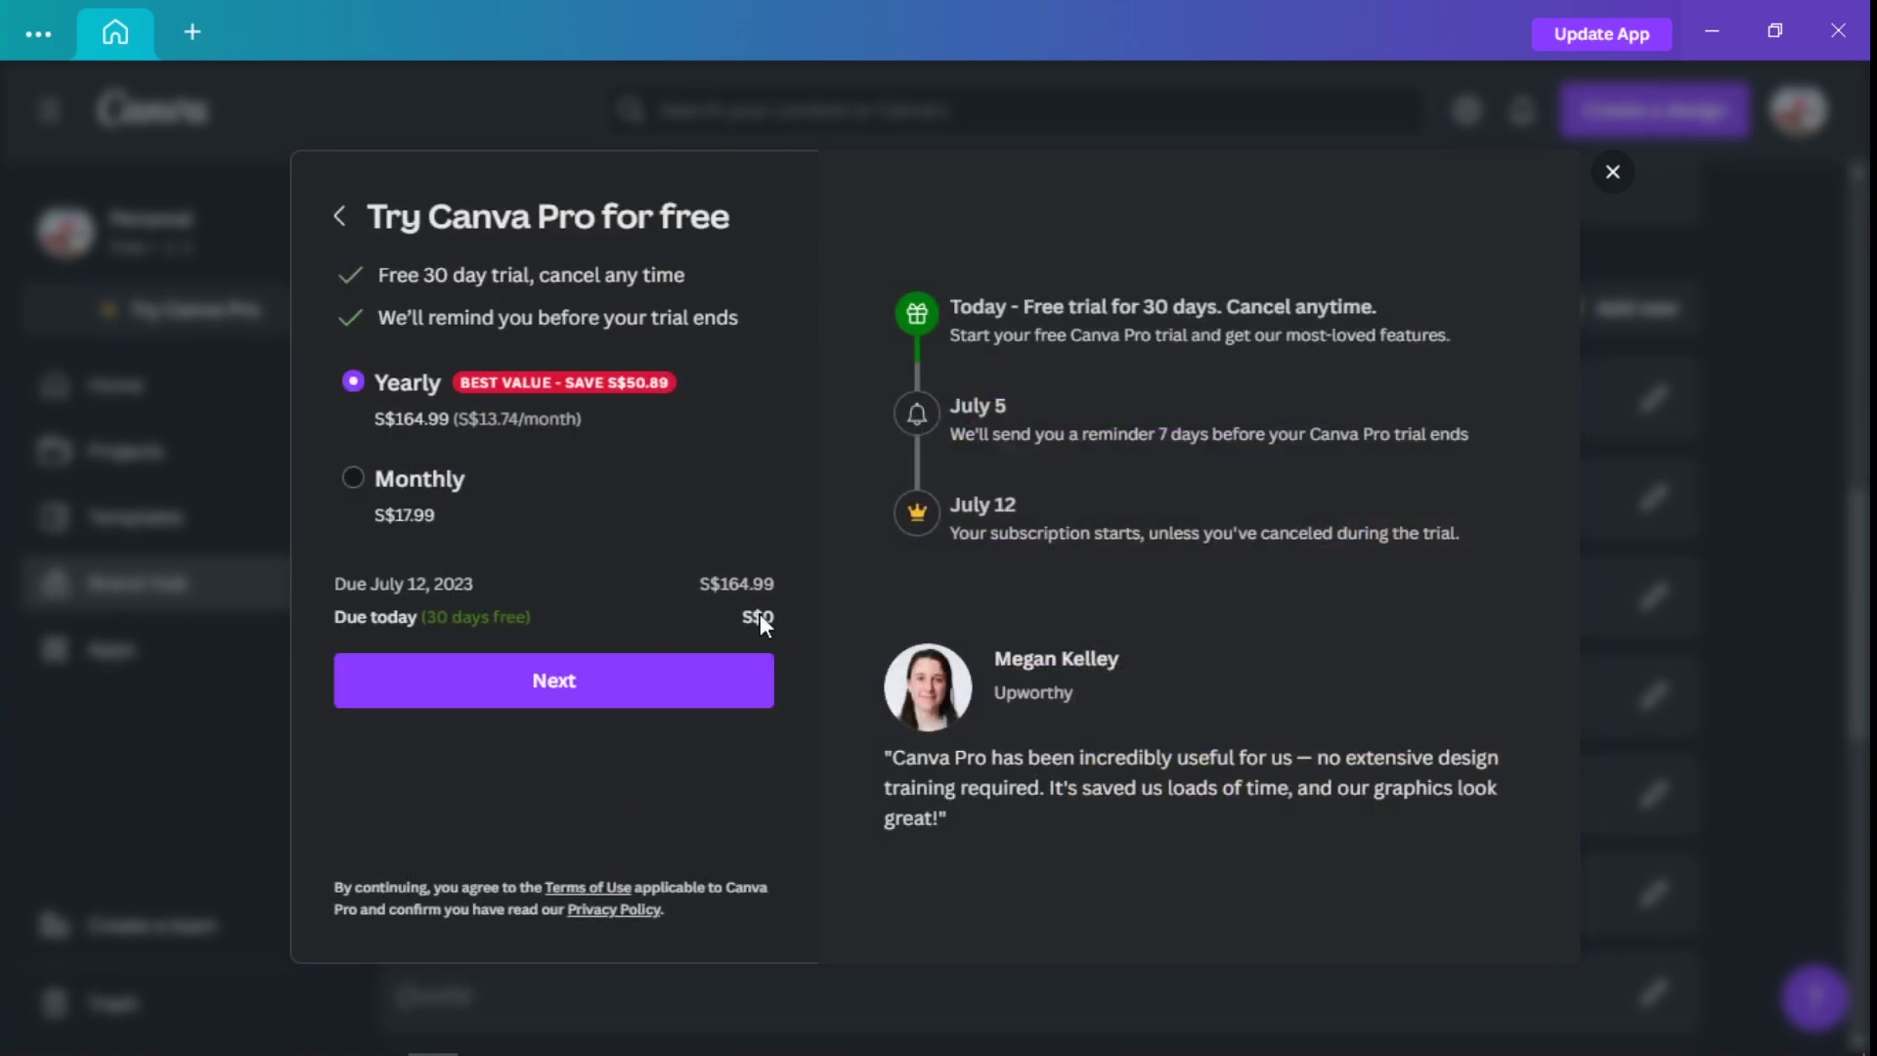
{"action": "left_click", "coordinate": [451, 507]}
{"action": "left_click", "coordinate": [1613, 174]}
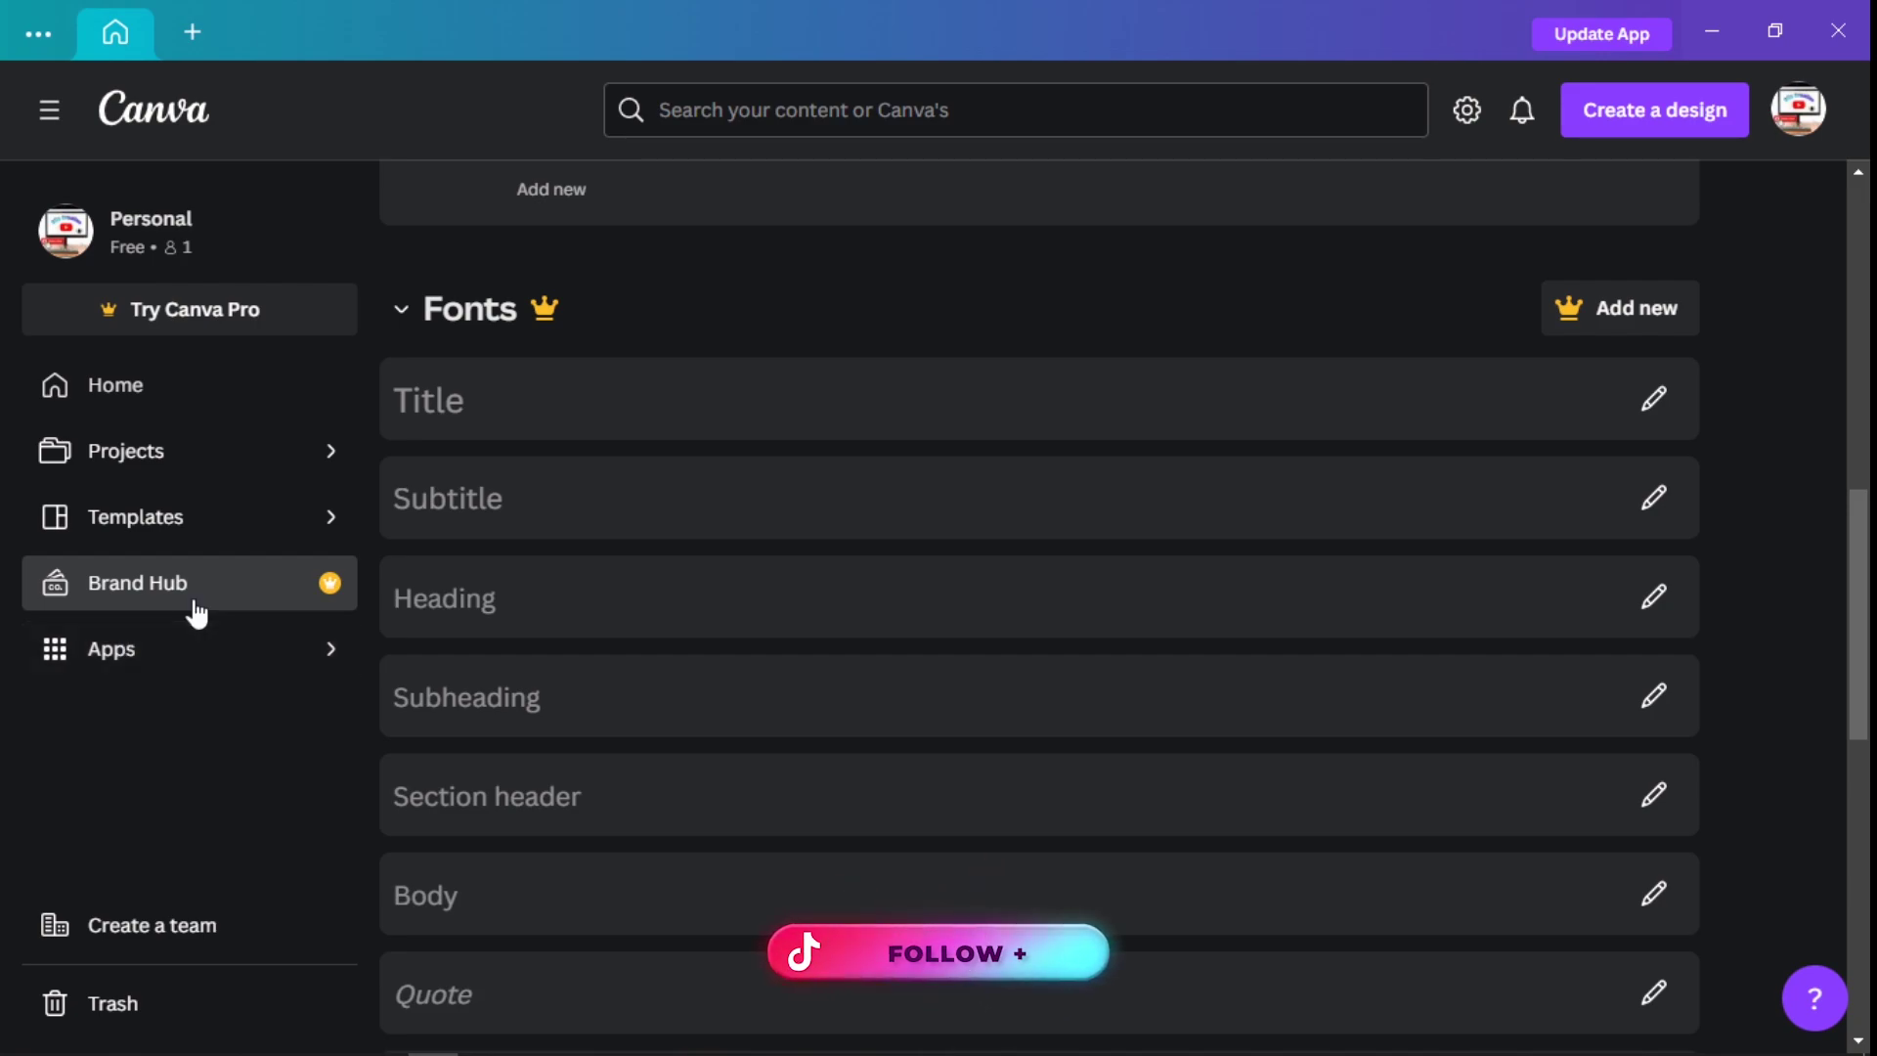
Open the Apps page, browse its featured and trending apps, and return to the home page
{"action": "left_click", "coordinate": [188, 657]}
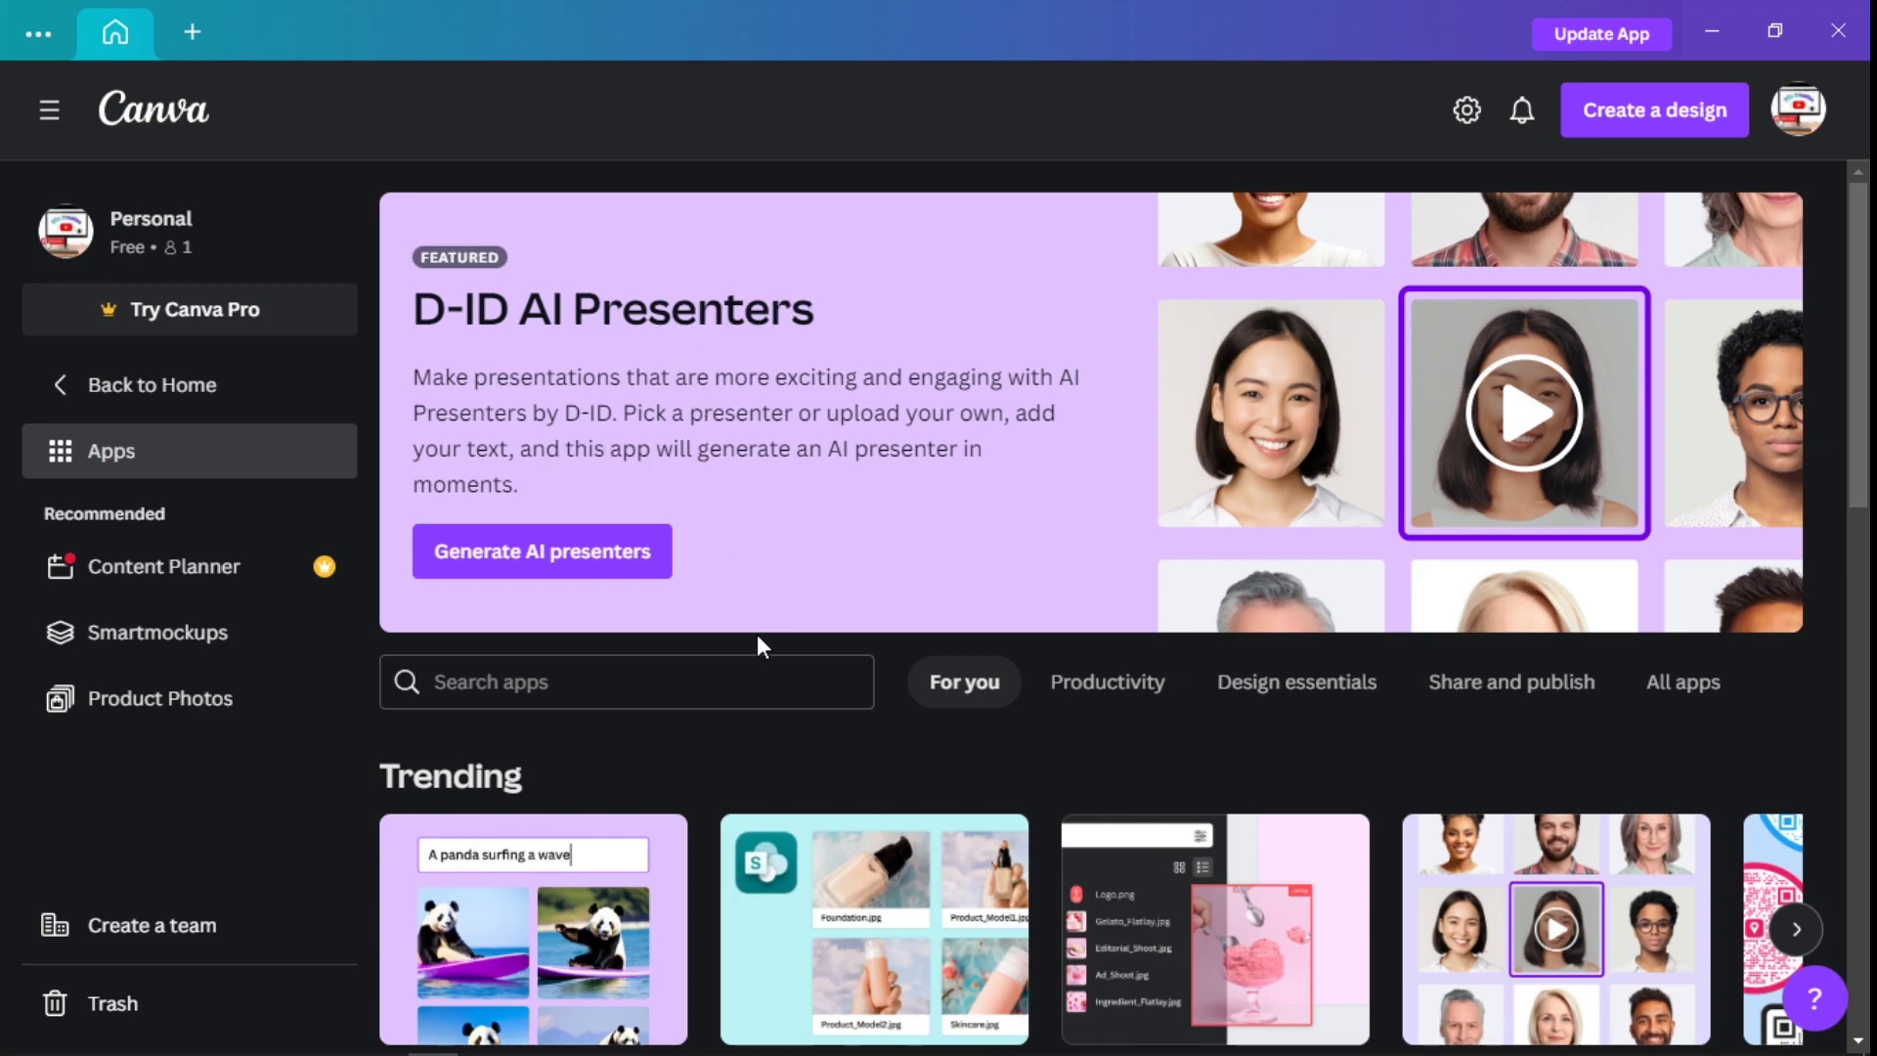
{"action": "scroll", "coordinate": [584, 715], "scroll_direction": "down", "scroll_amount": 2}
{"action": "scroll", "coordinate": [584, 715], "scroll_direction": "down", "scroll_amount": 2}
{"action": "scroll", "coordinate": [524, 737], "scroll_direction": "up", "scroll_amount": 4}
{"action": "left_click", "coordinate": [74, 386]}
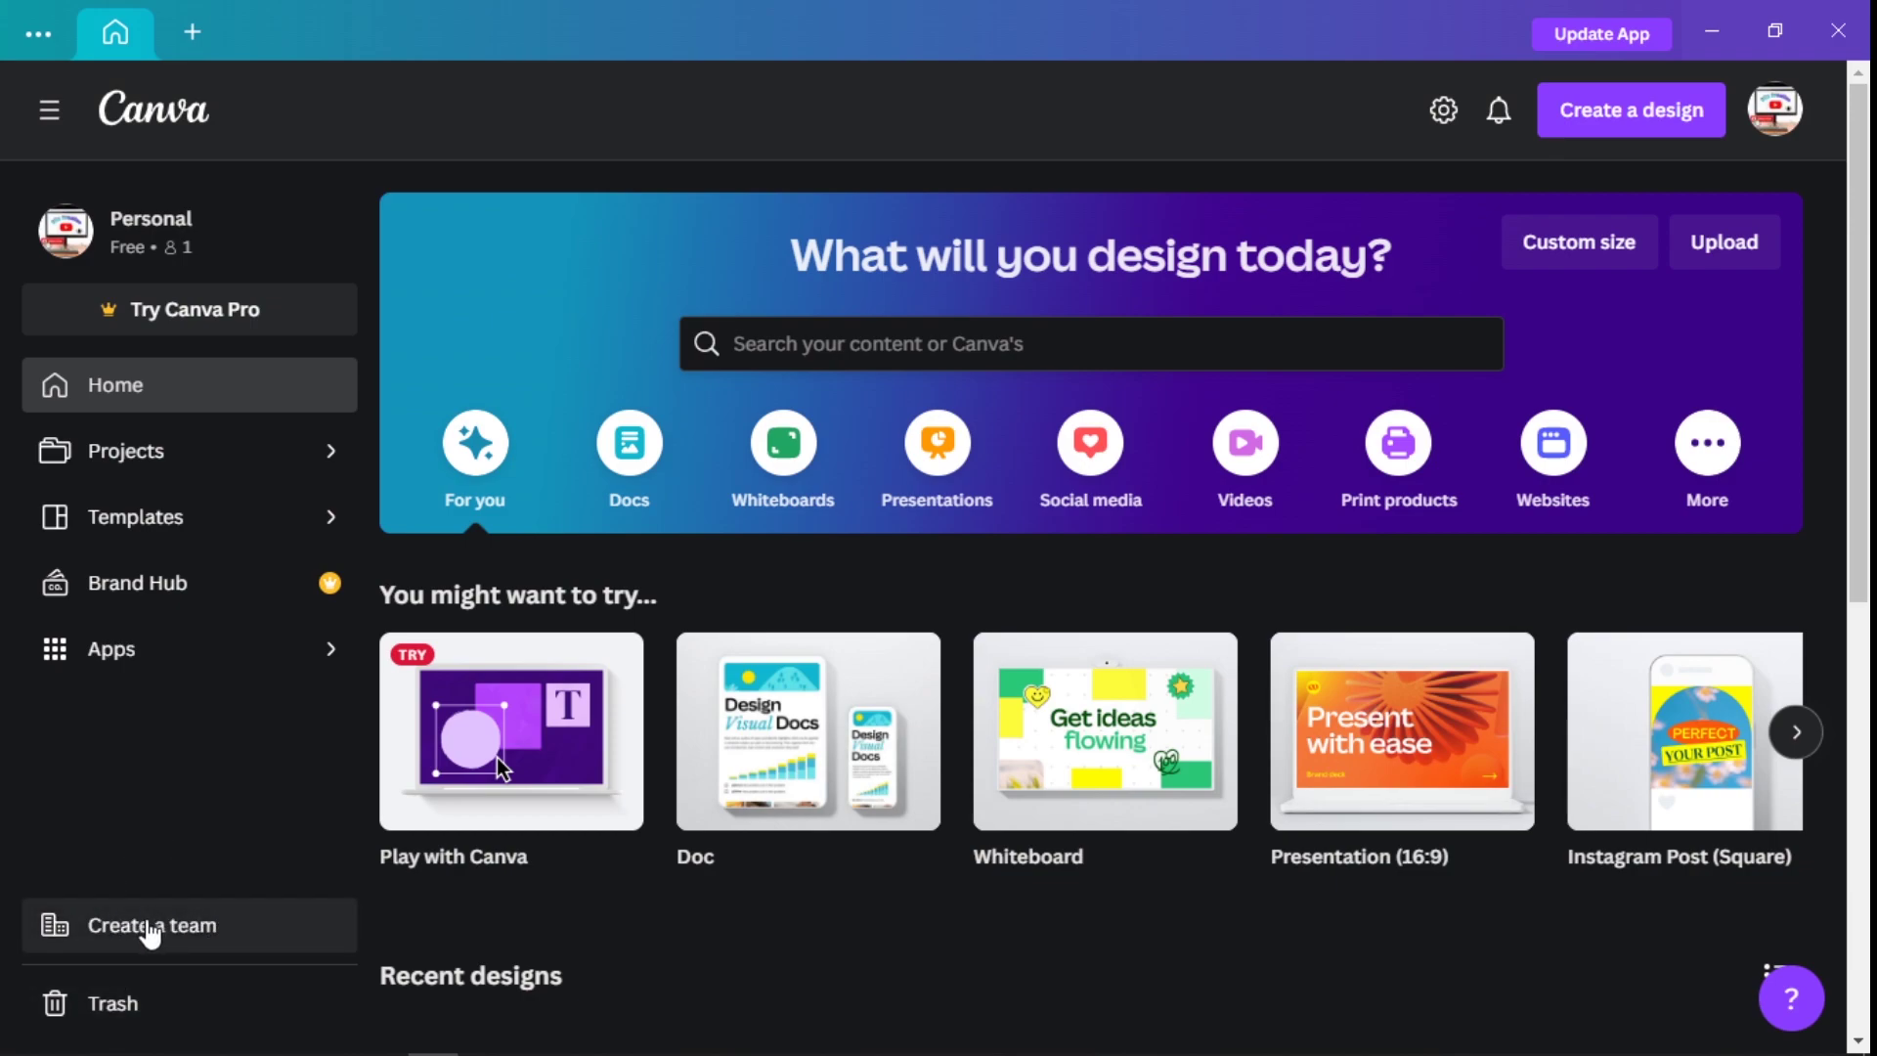
View the account's Trash page for deleted designs and return to the home page
{"action": "left_click", "coordinate": [115, 1024]}
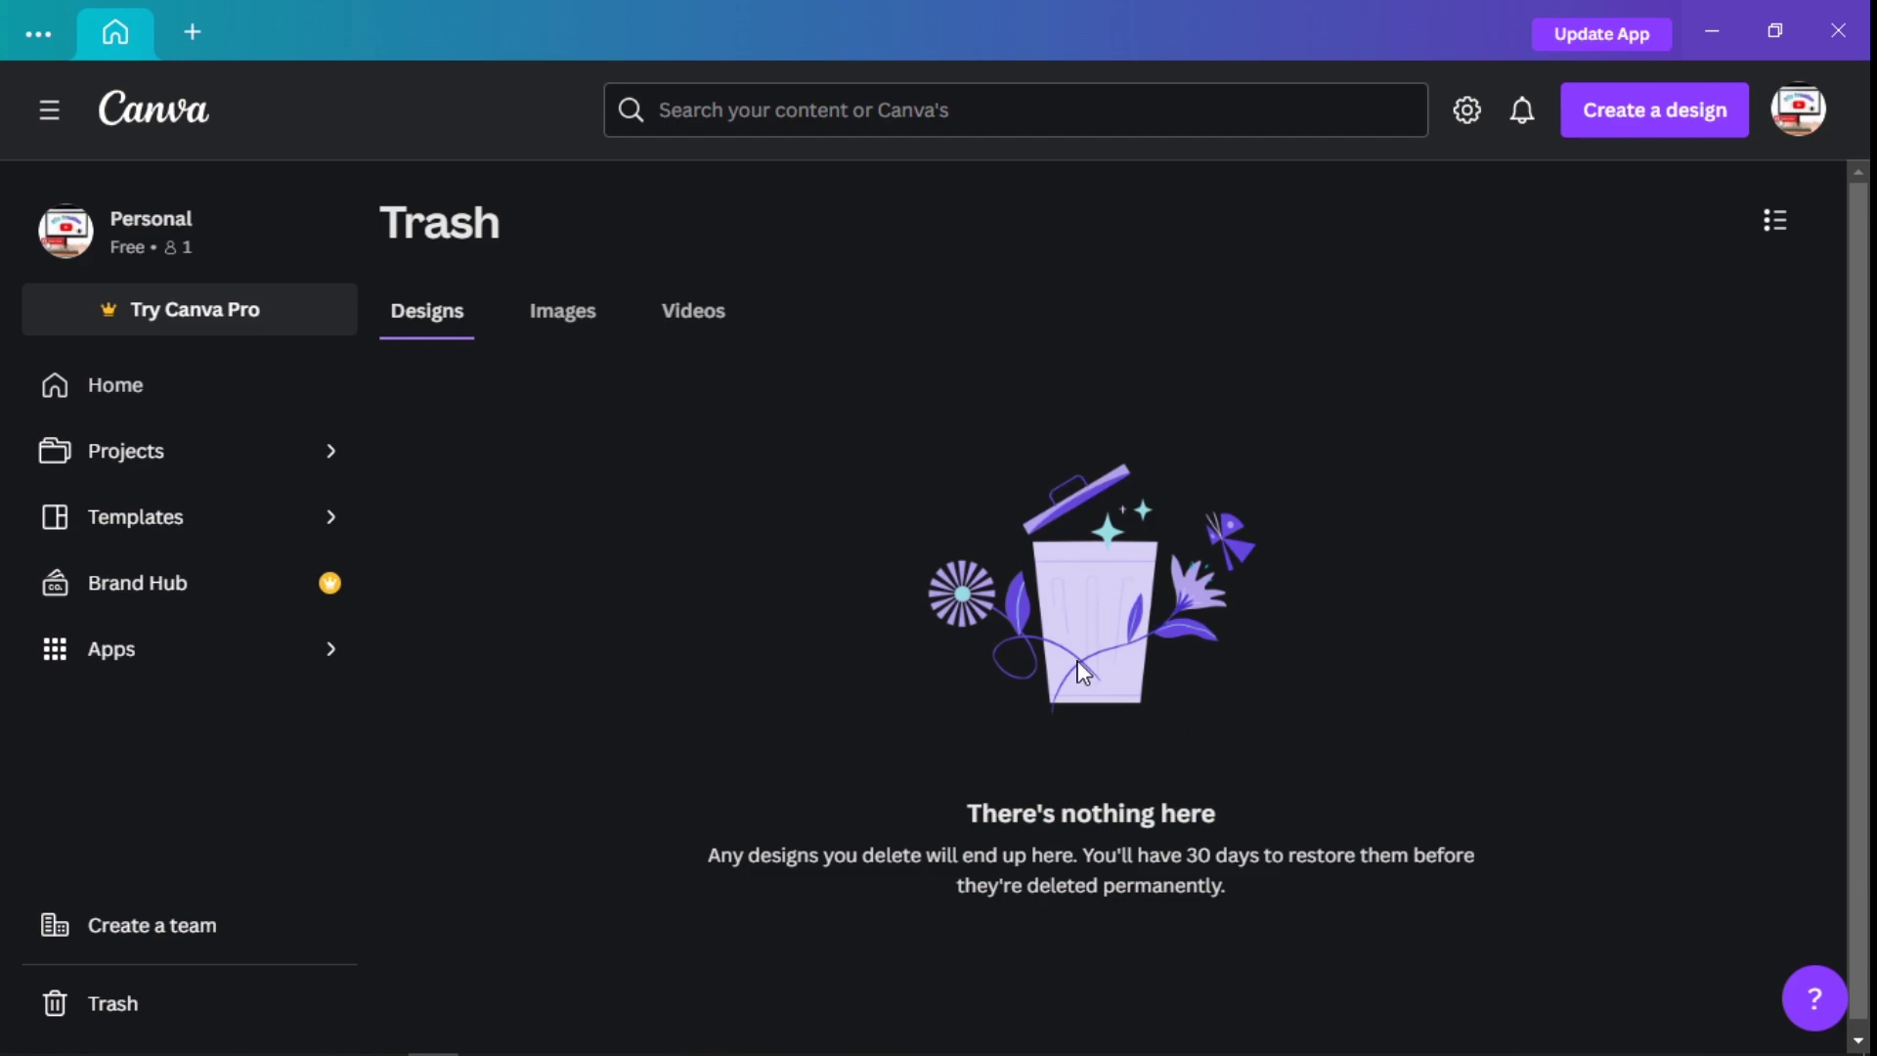
{"action": "left_click", "coordinate": [119, 387]}
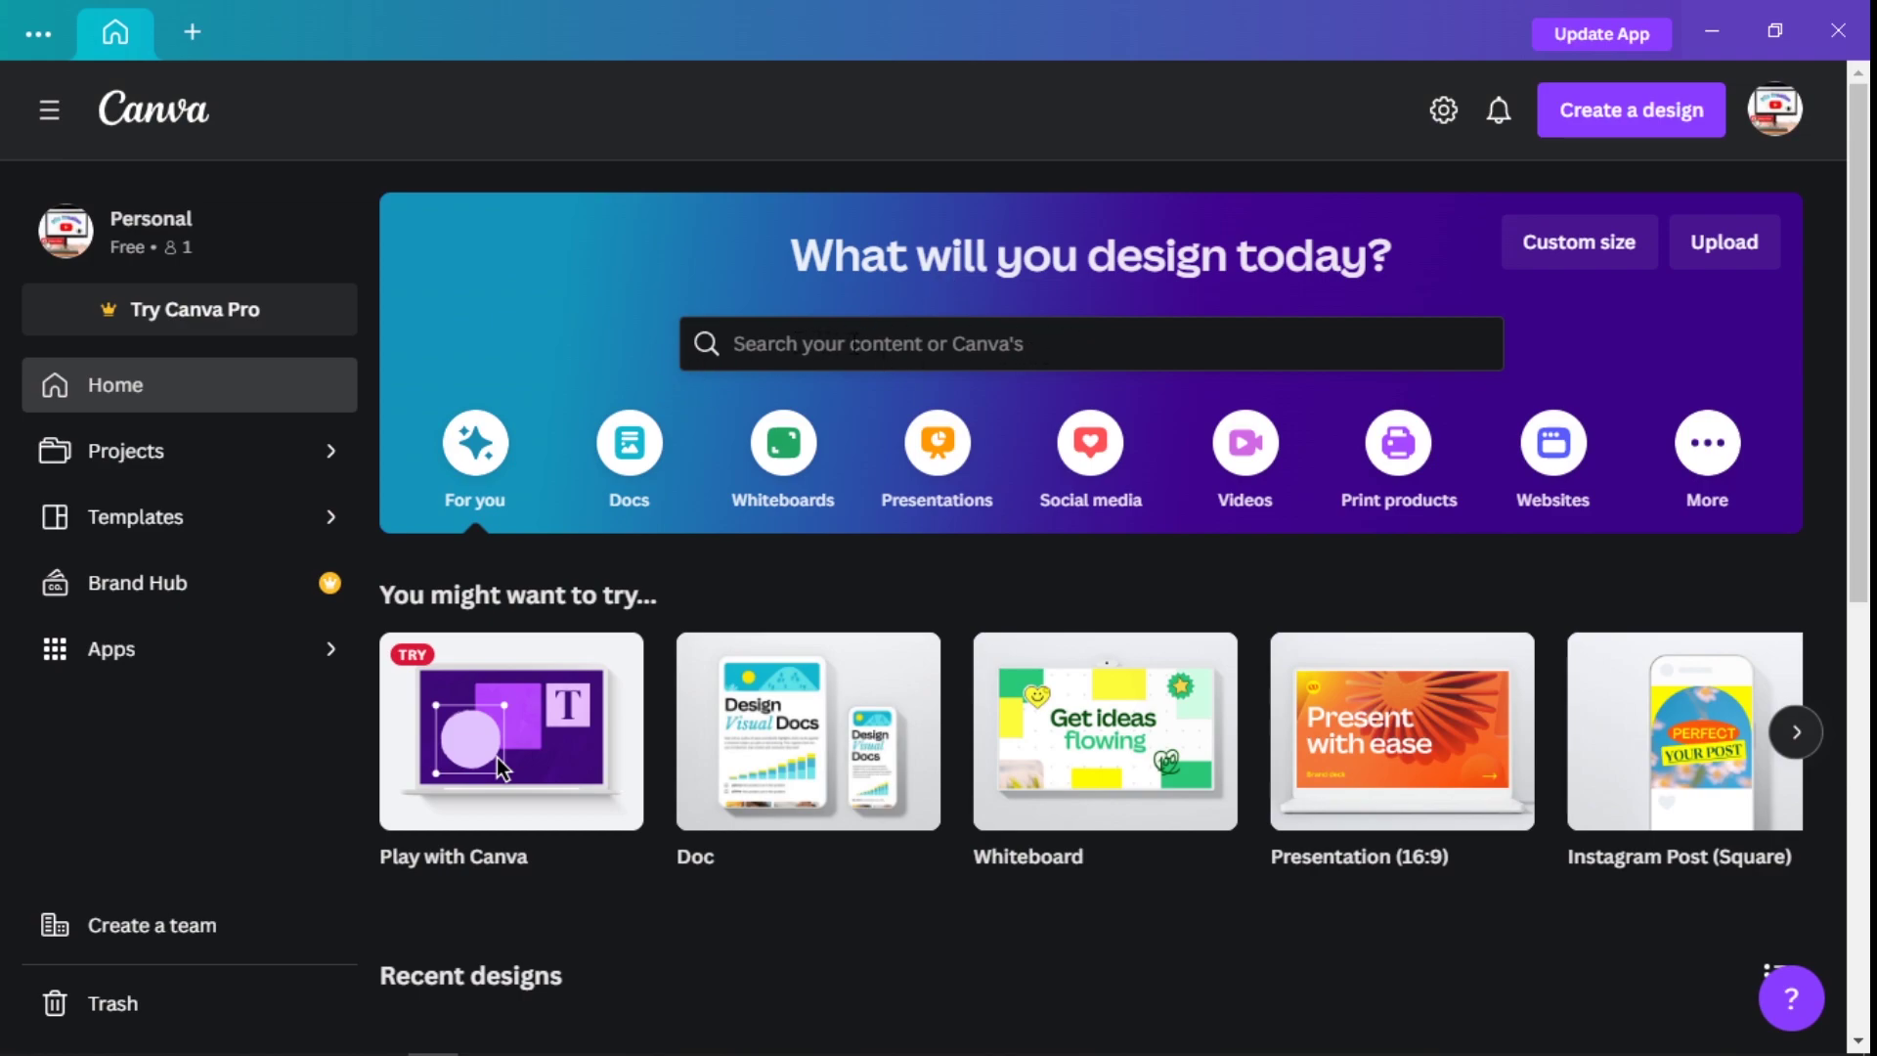
Search the templates from the home page using the recent search "youtube banner"
{"action": "left_click", "coordinate": [854, 343]}
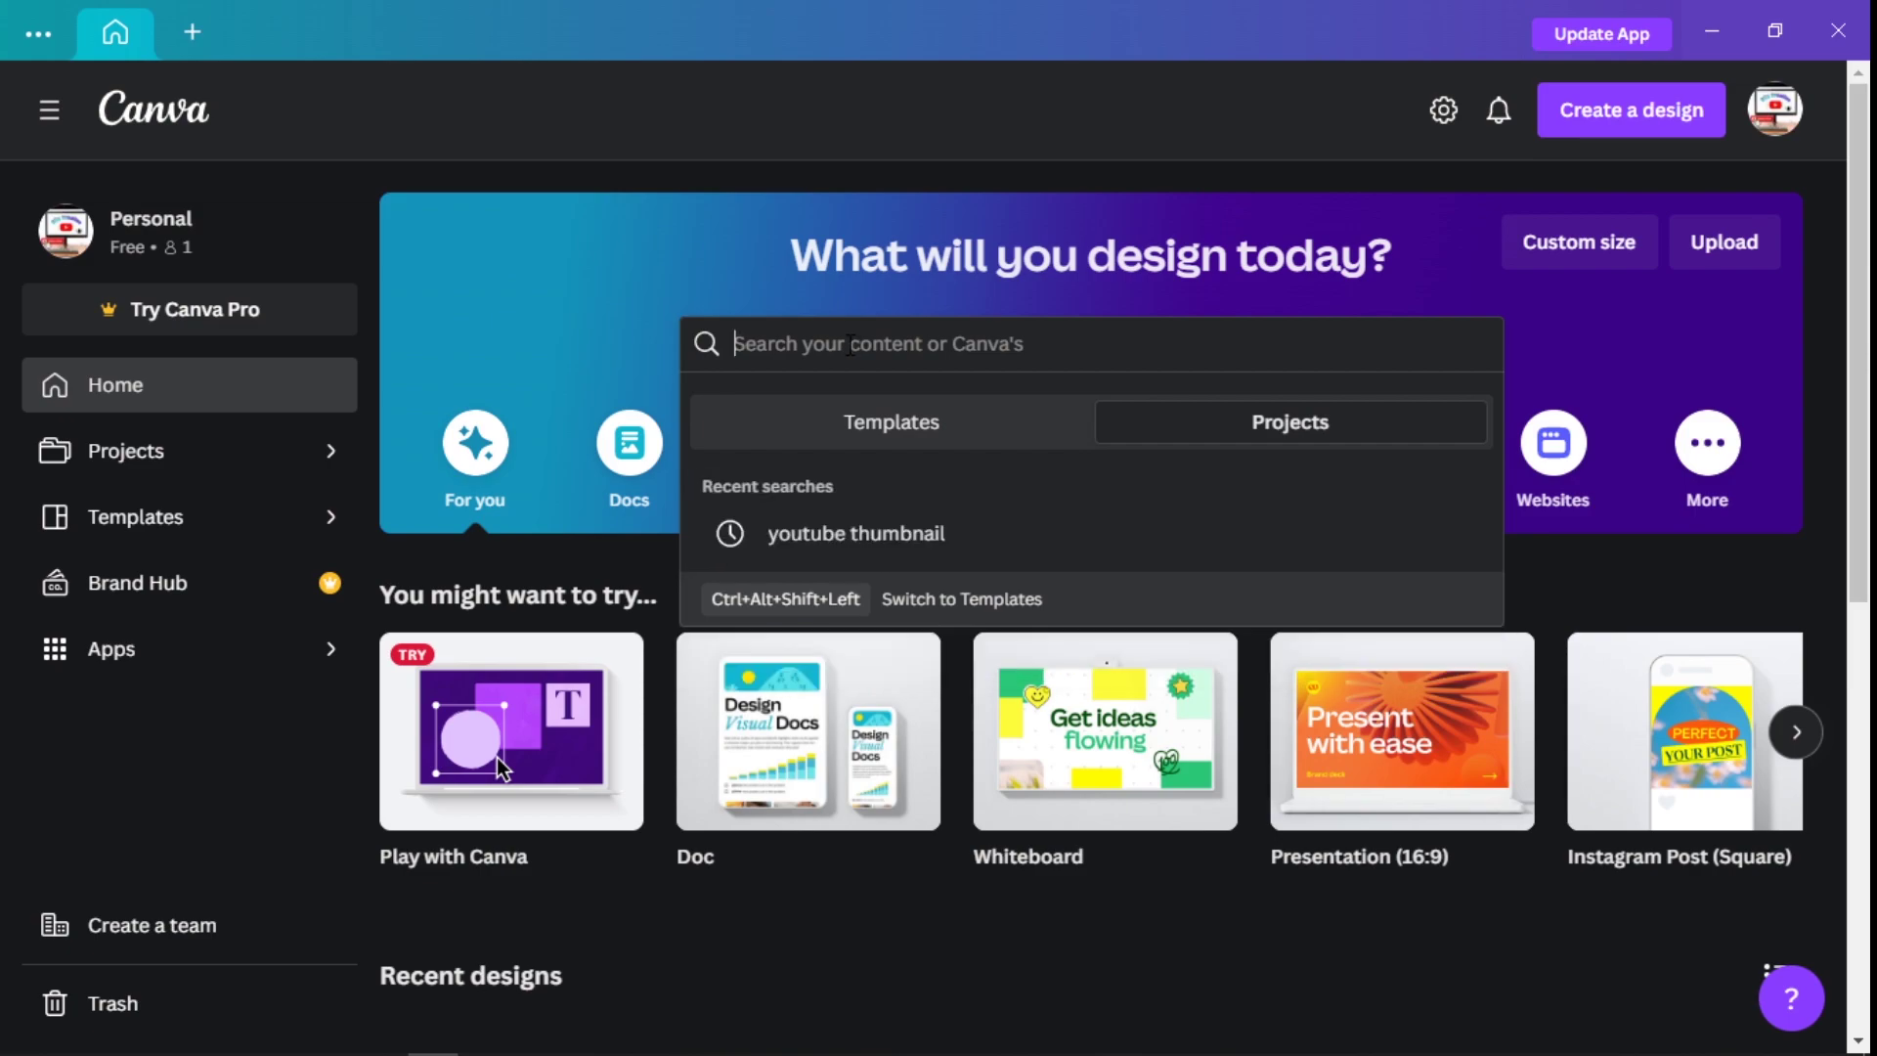
{"action": "left_click", "coordinate": [643, 384]}
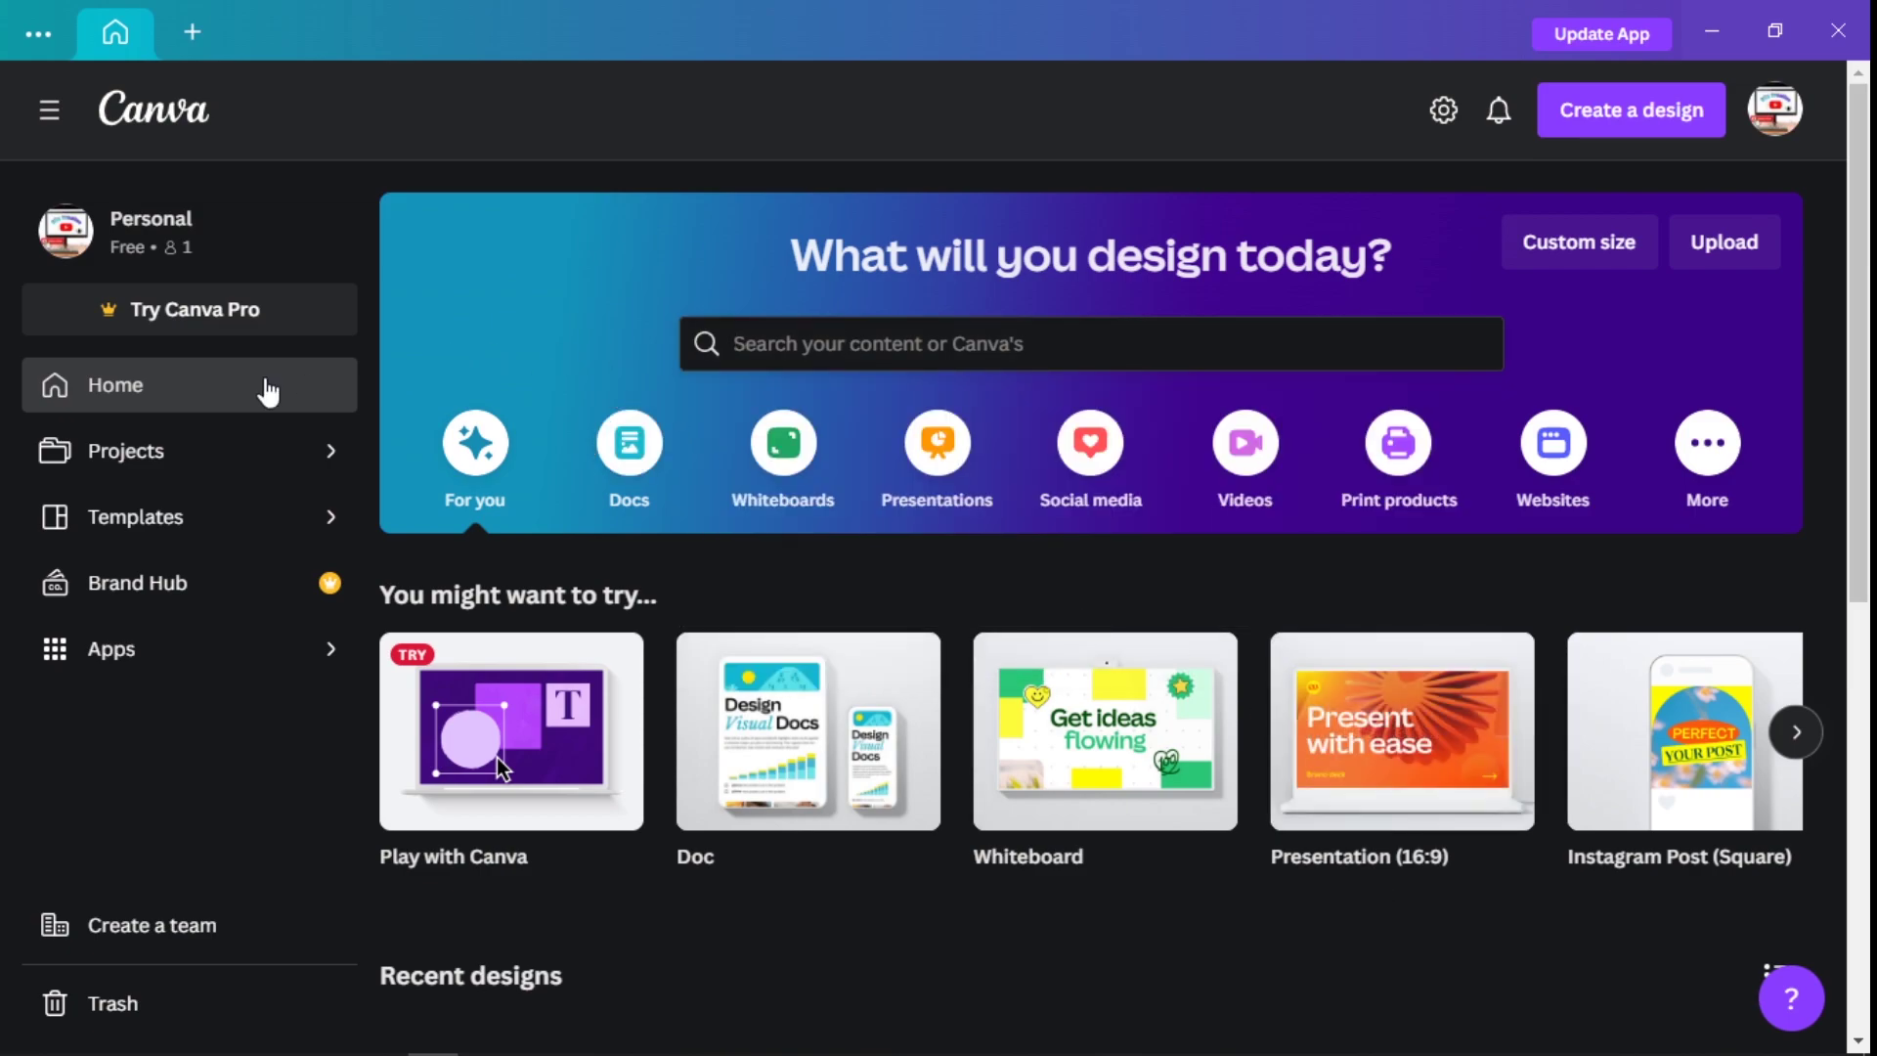
{"action": "left_click", "coordinate": [875, 344]}
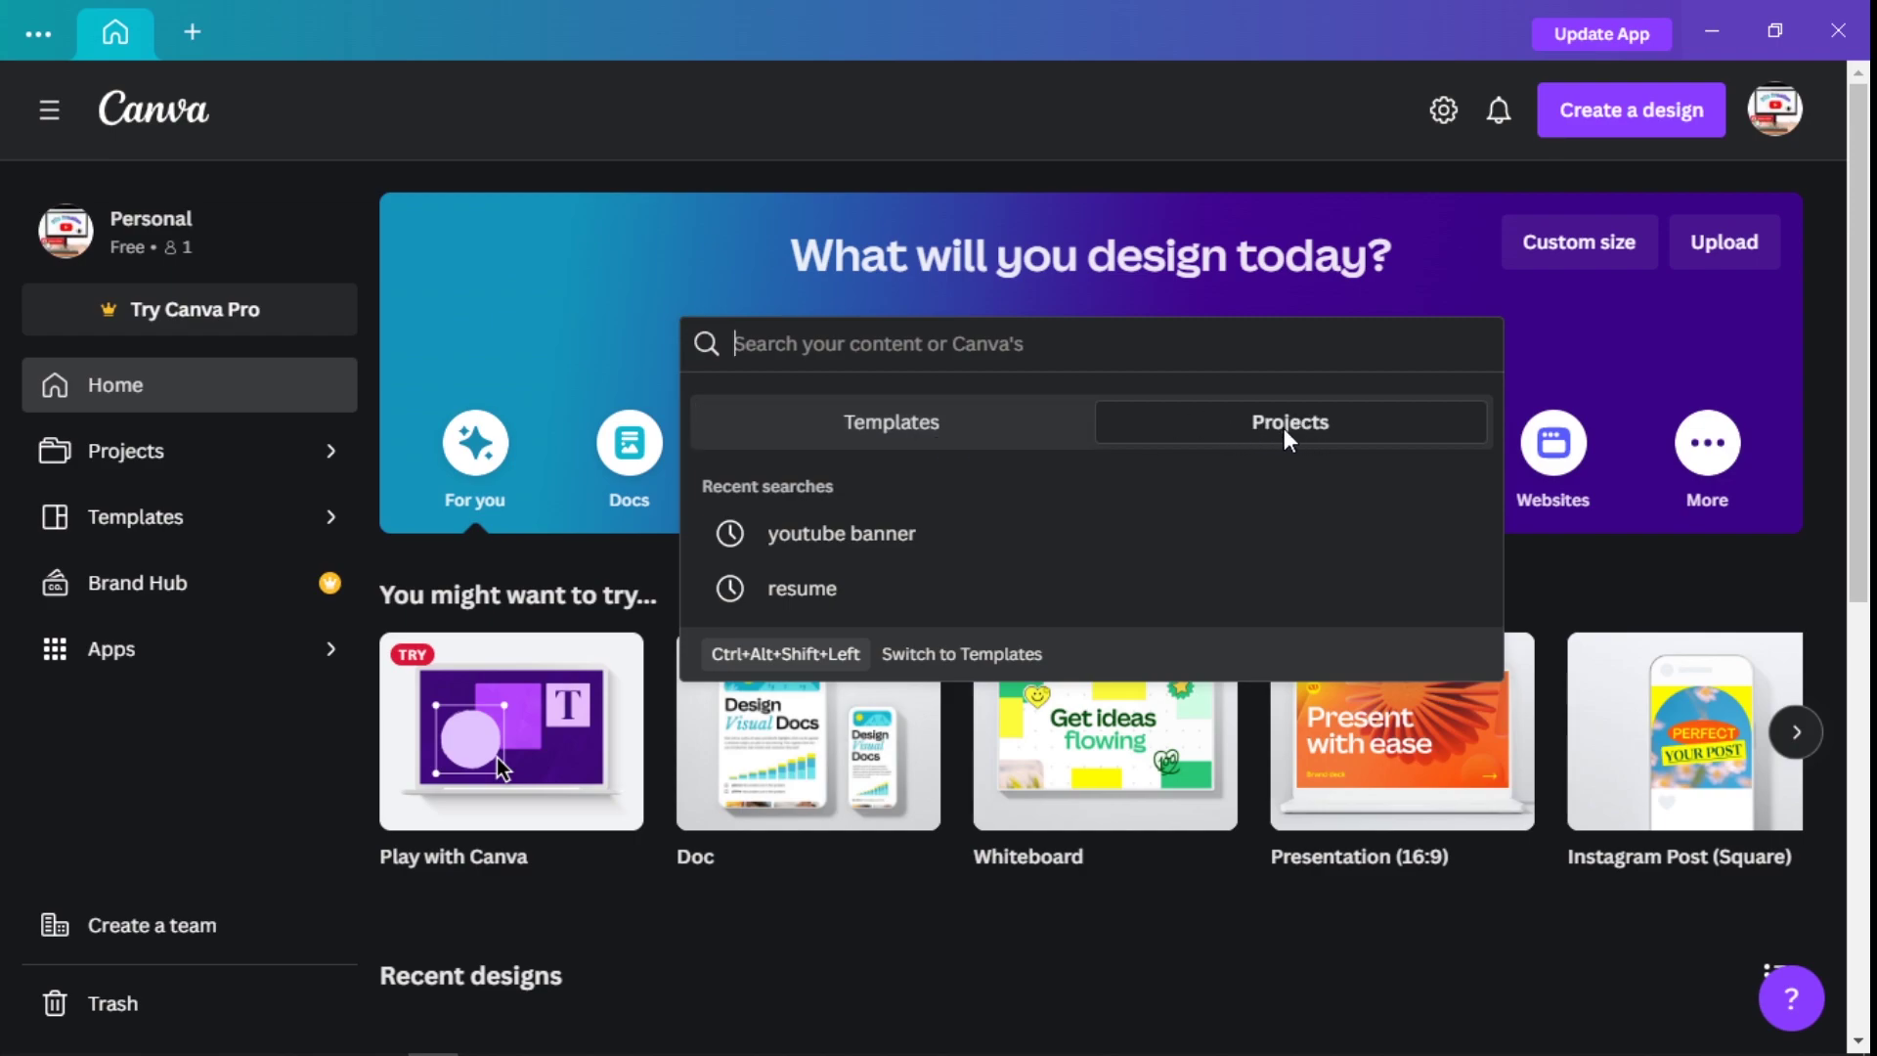
{"action": "left_click", "coordinate": [895, 422]}
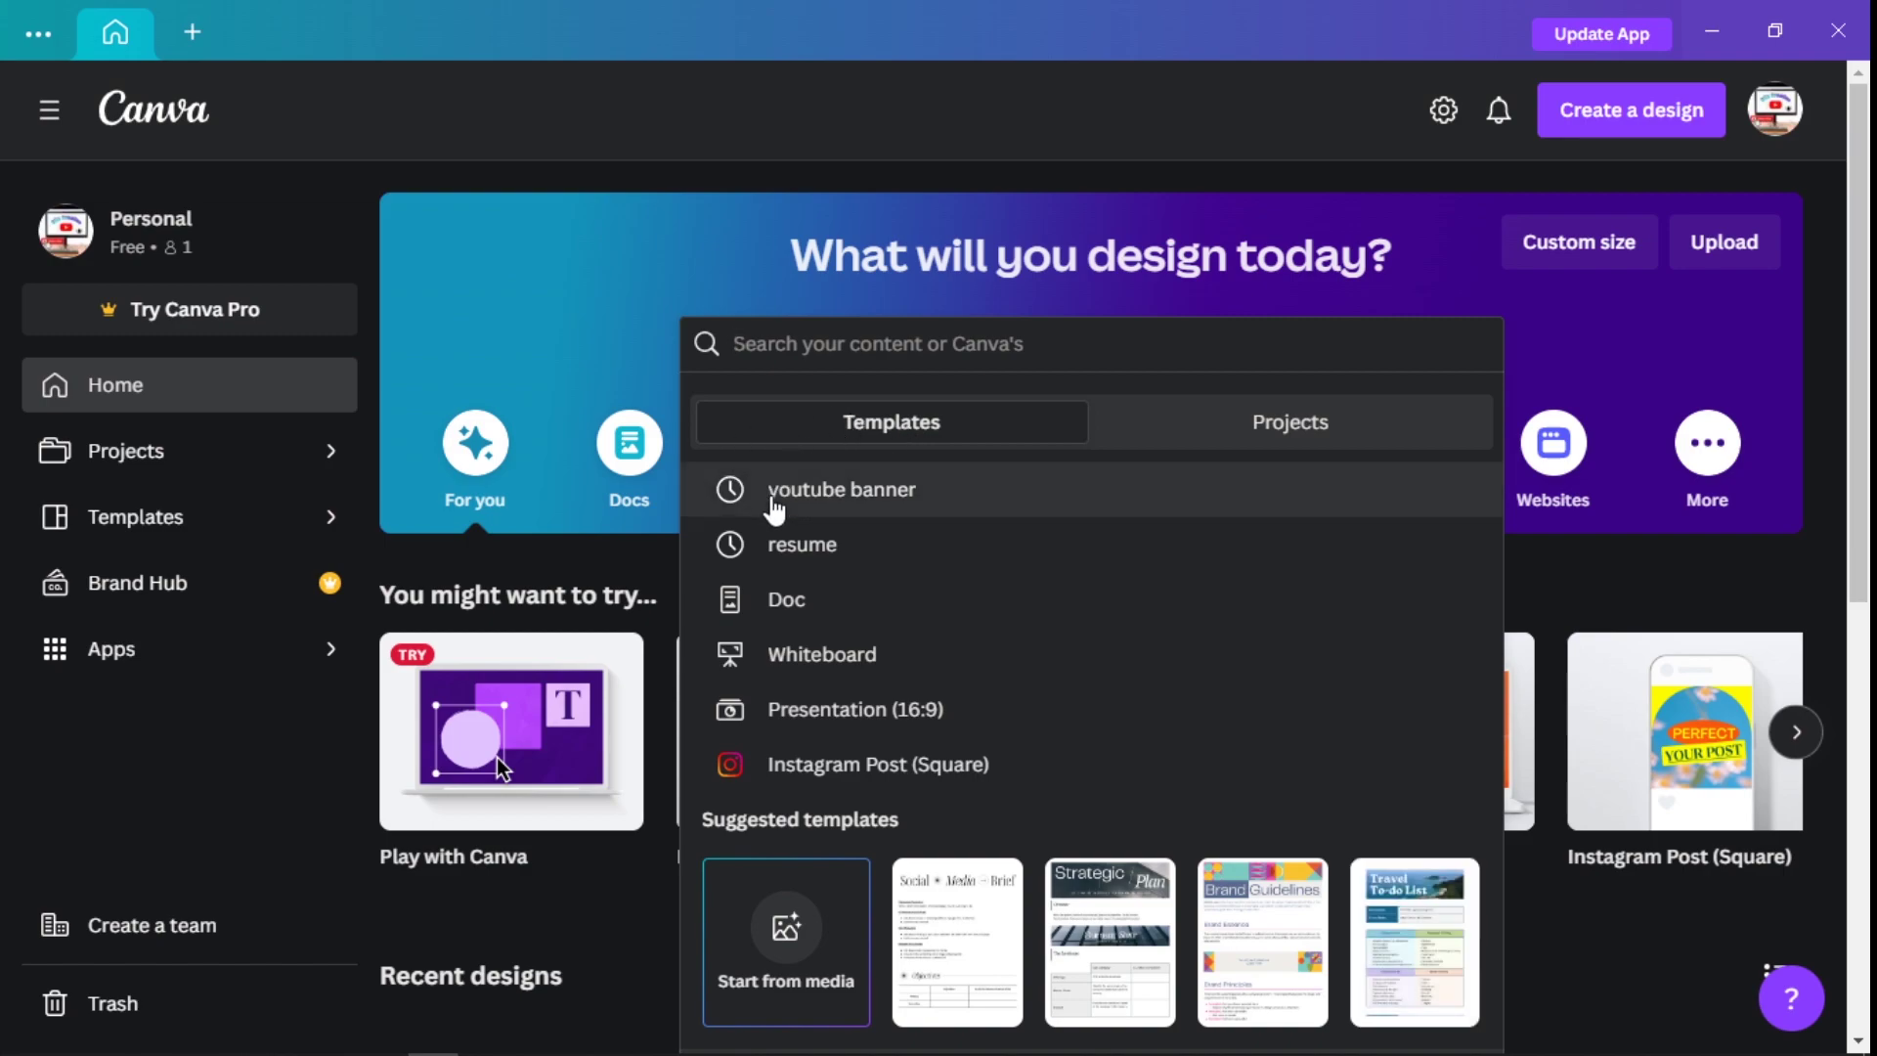
{"action": "left_click", "coordinate": [867, 491]}
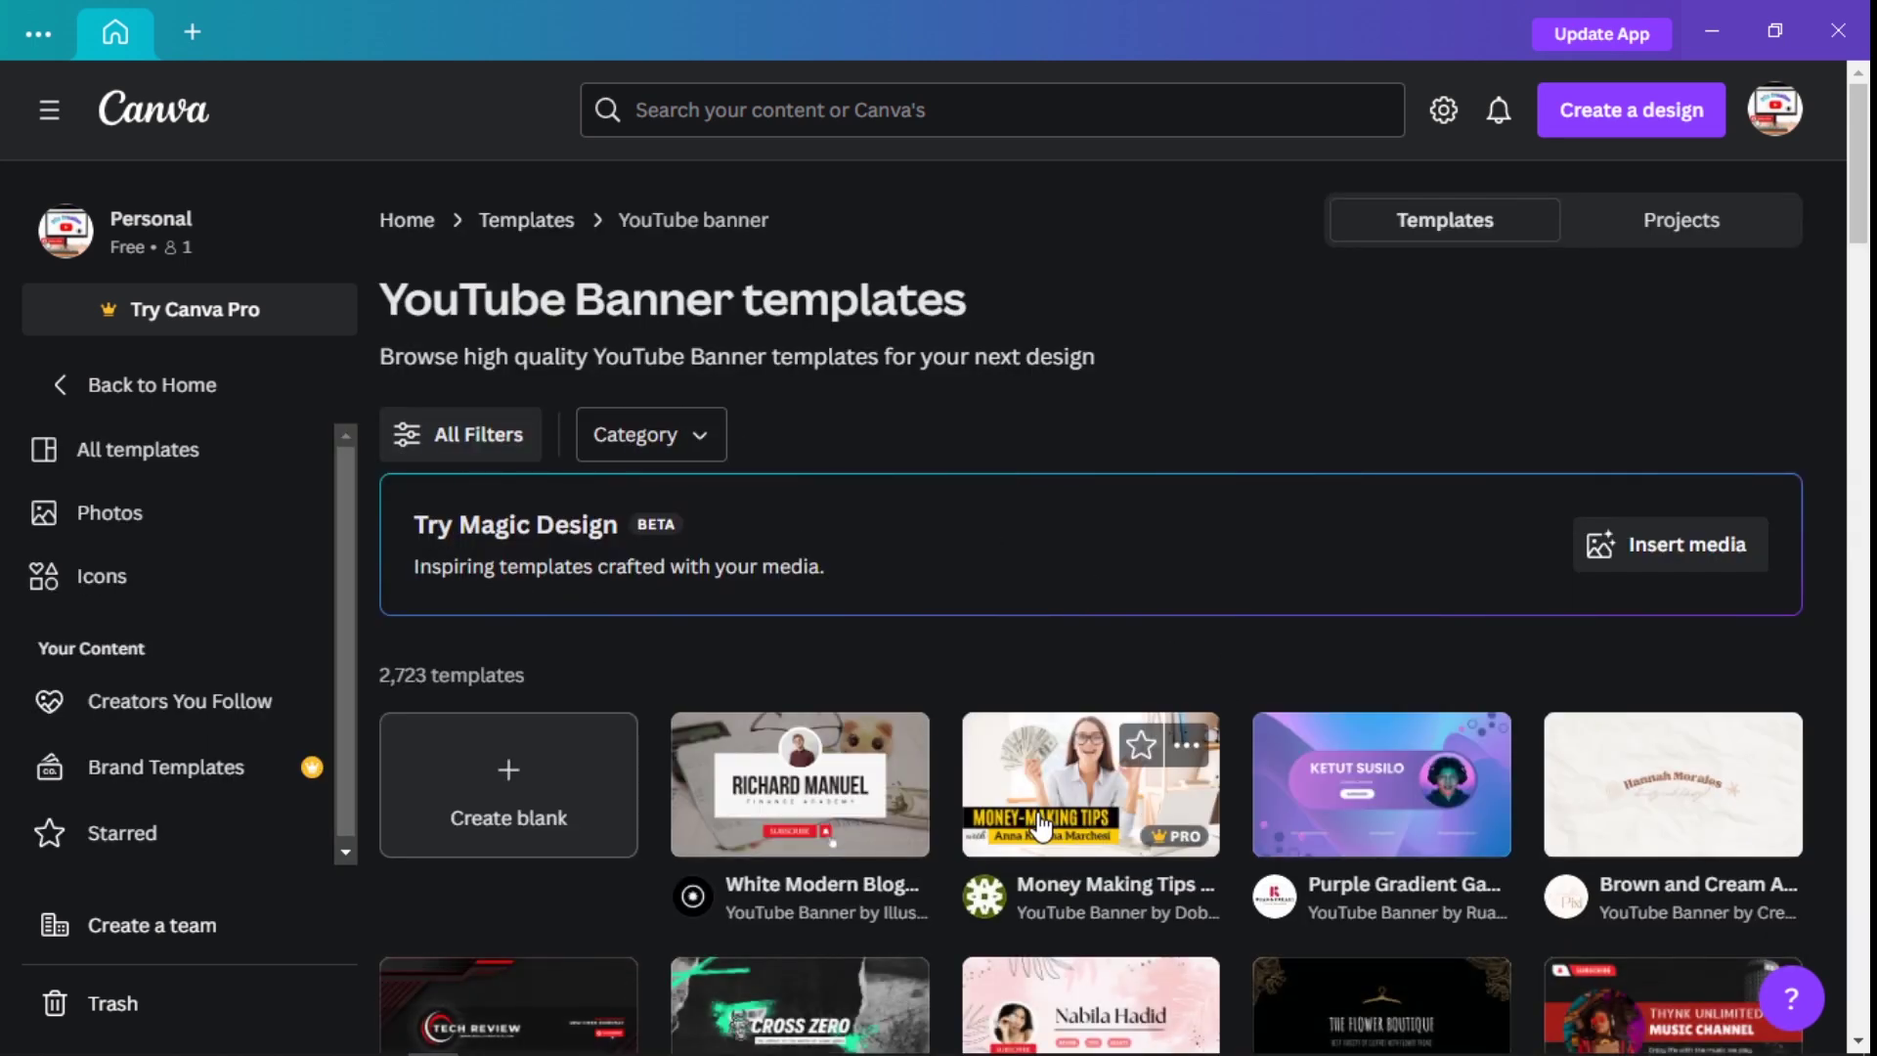
Browse the YouTube Banner template results, examining the available designs and their free, paid or Pro markings
{"action": "scroll", "coordinate": [932, 552], "scroll_direction": "down", "scroll_amount": 5}
{"action": "scroll", "coordinate": [929, 555], "scroll_direction": "down", "scroll_amount": 3}
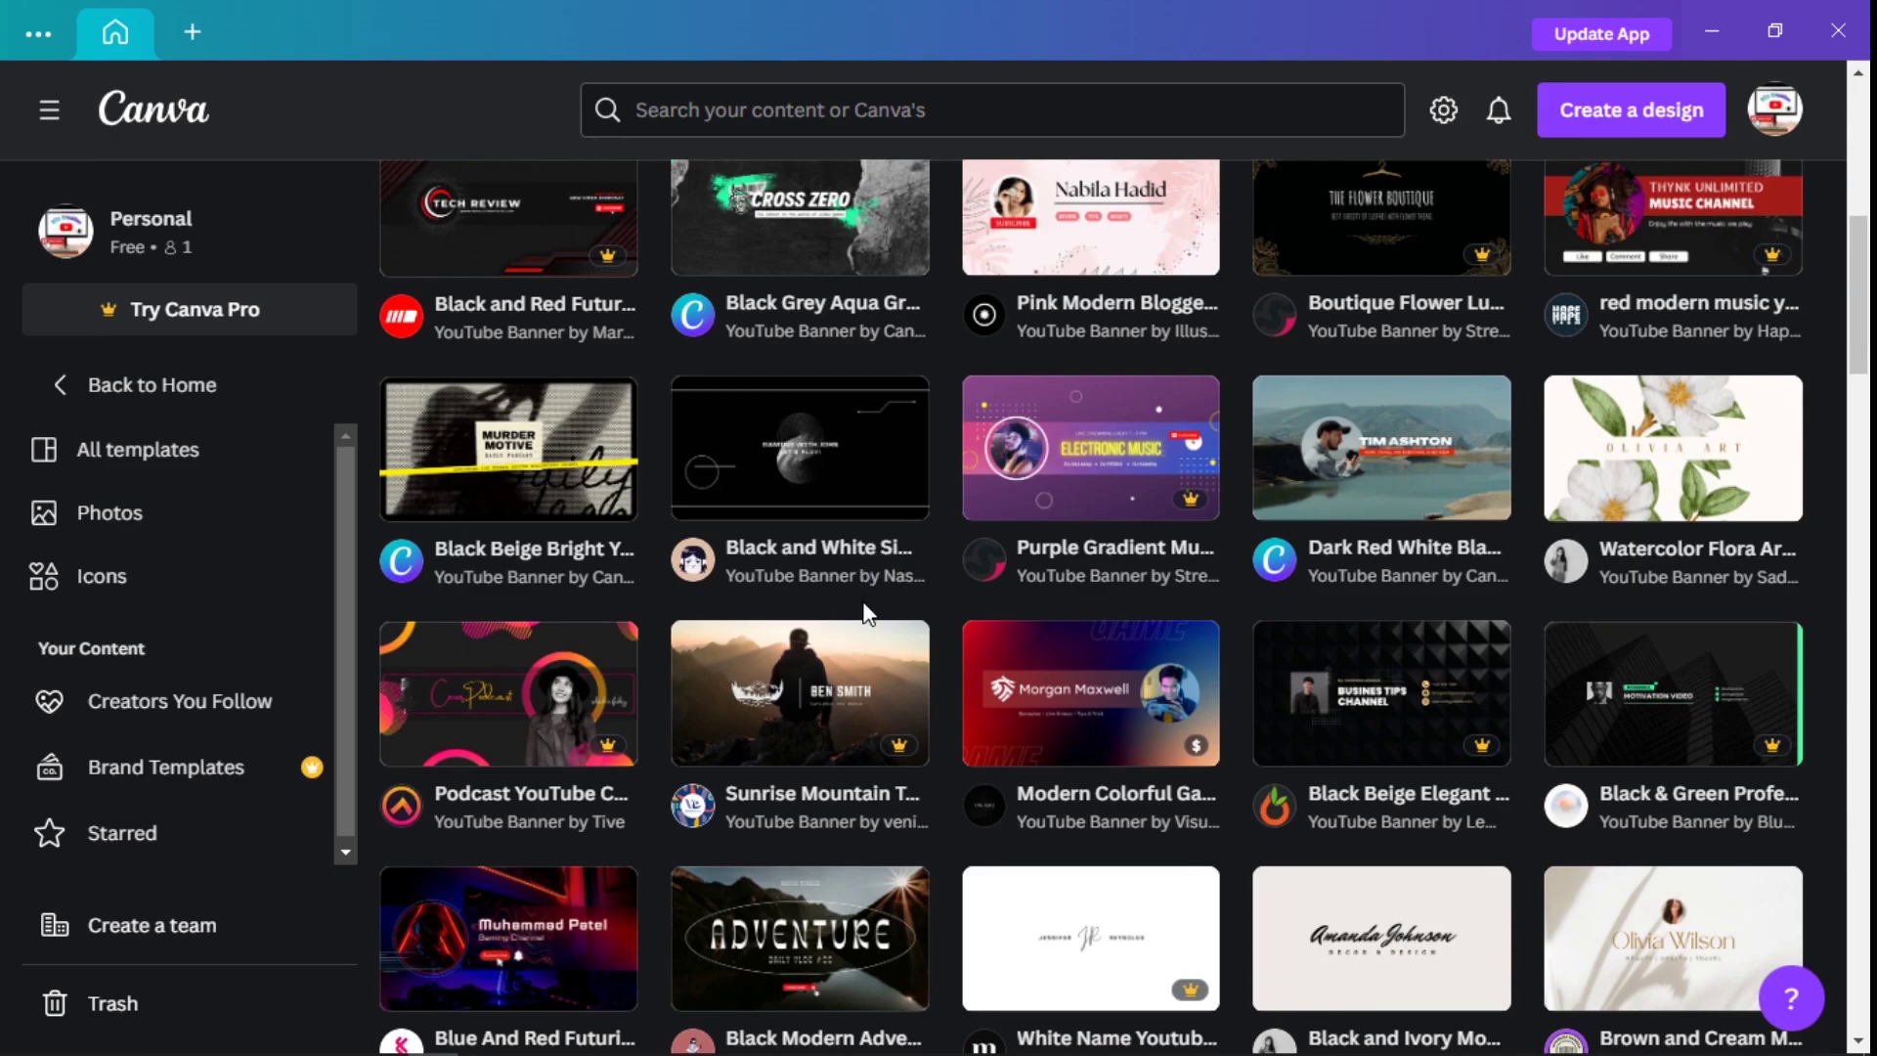
{"action": "scroll", "coordinate": [852, 637], "scroll_direction": "down", "scroll_amount": 3}
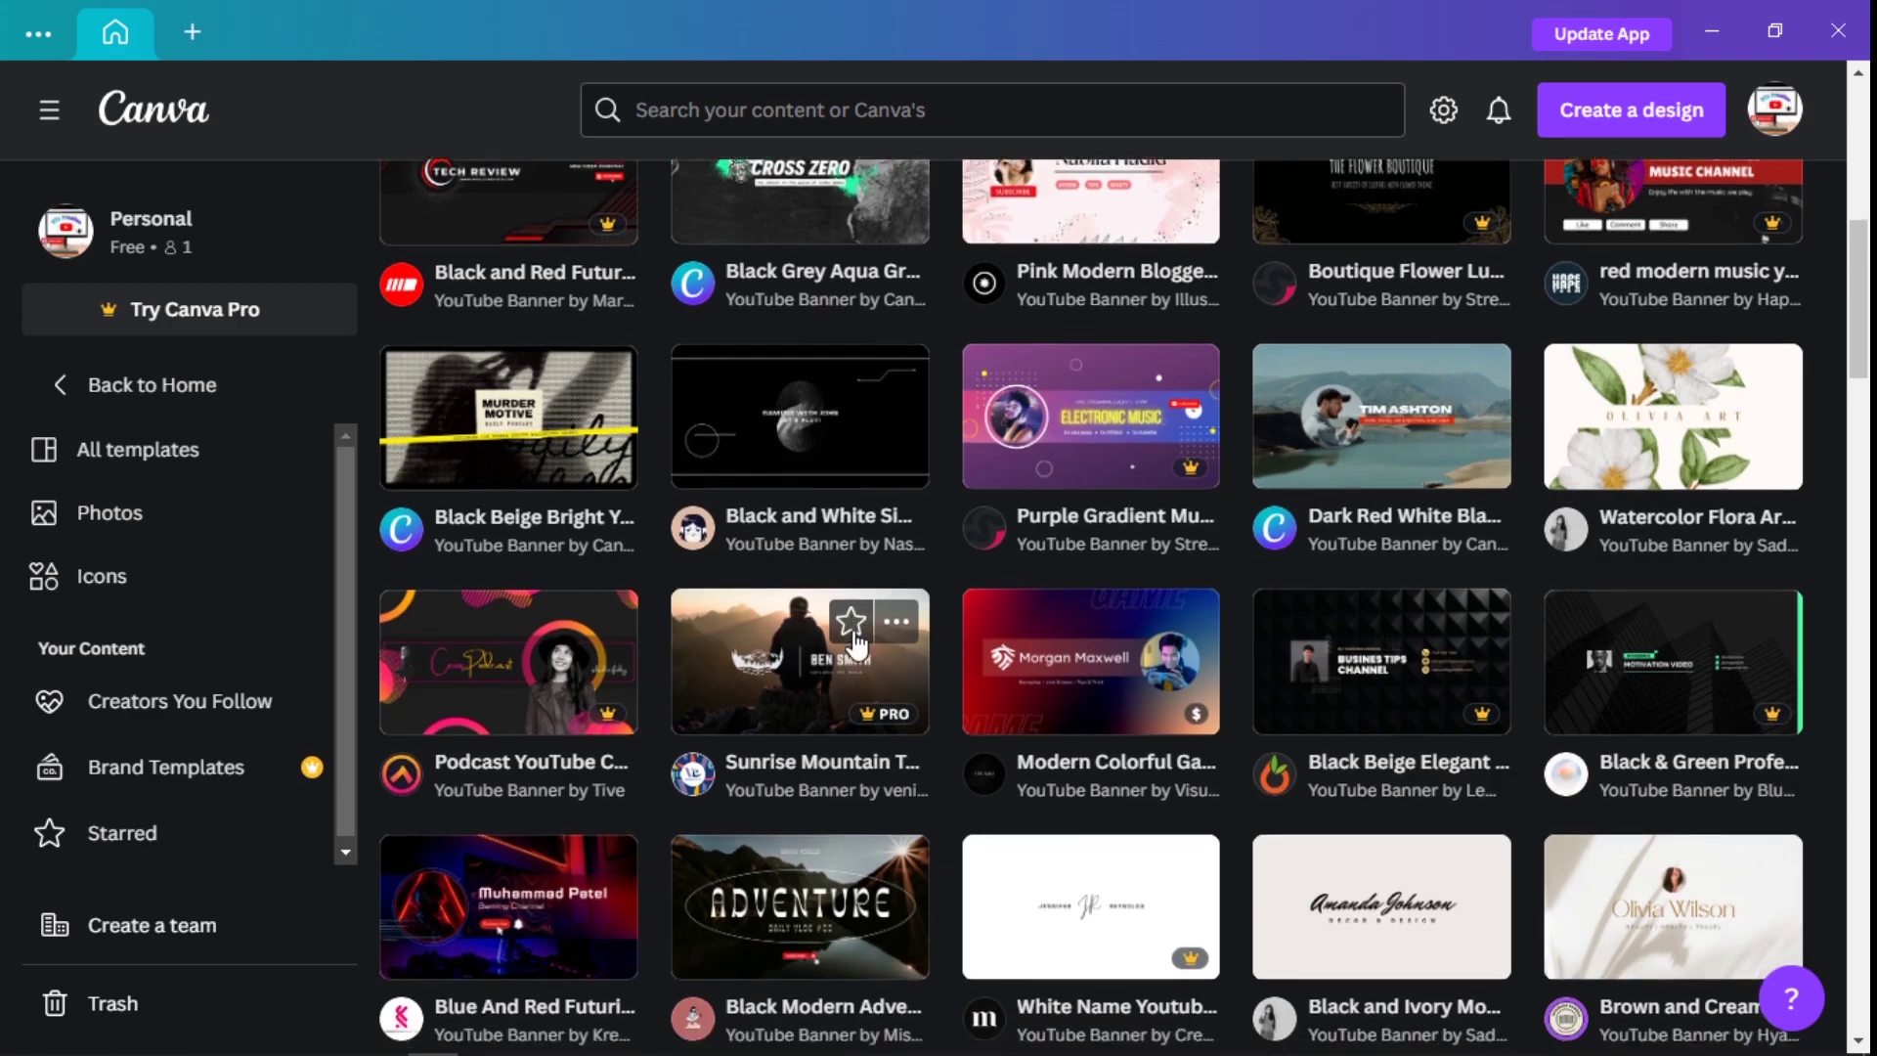
{"action": "scroll", "coordinate": [854, 639], "scroll_direction": "up", "scroll_amount": 10}
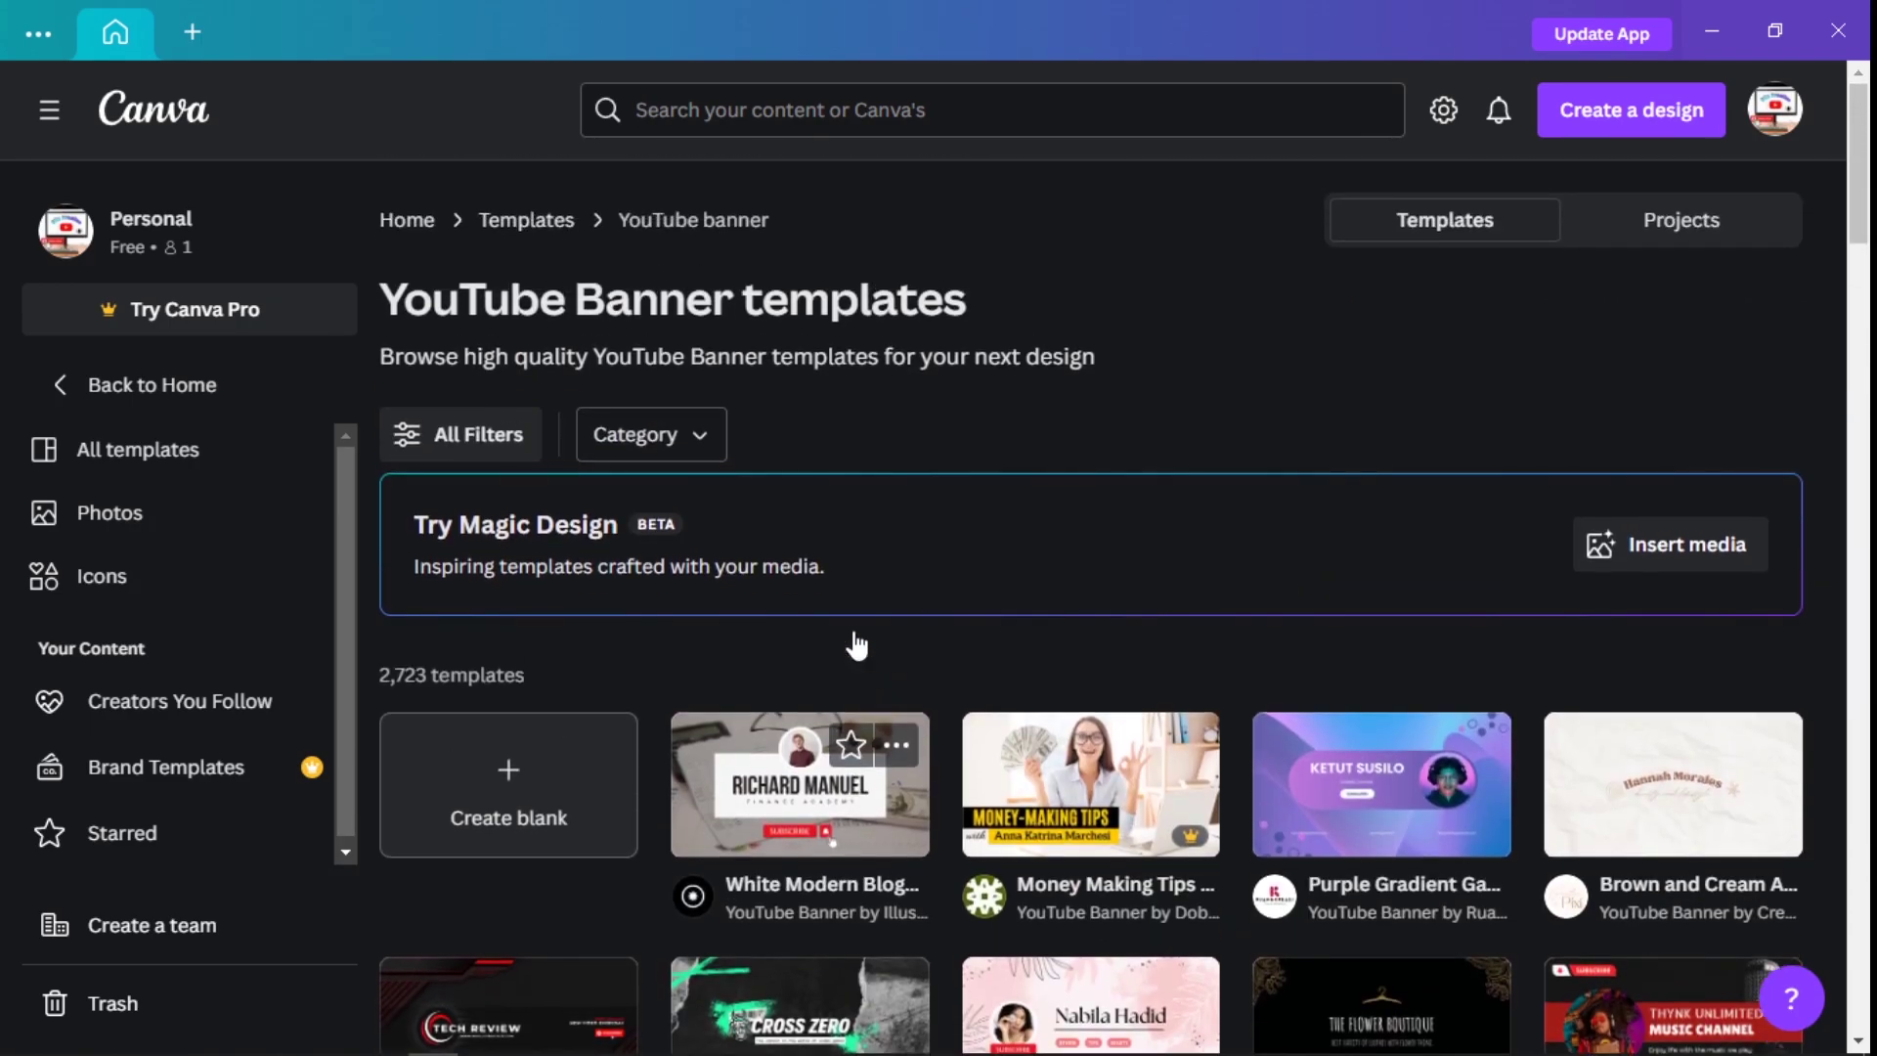
{"action": "scroll", "coordinate": [879, 724], "scroll_direction": "down", "scroll_amount": 4}
{"action": "scroll", "coordinate": [889, 765], "scroll_direction": "up", "scroll_amount": 4}
{"action": "scroll", "coordinate": [842, 812], "scroll_direction": "down", "scroll_amount": 4}
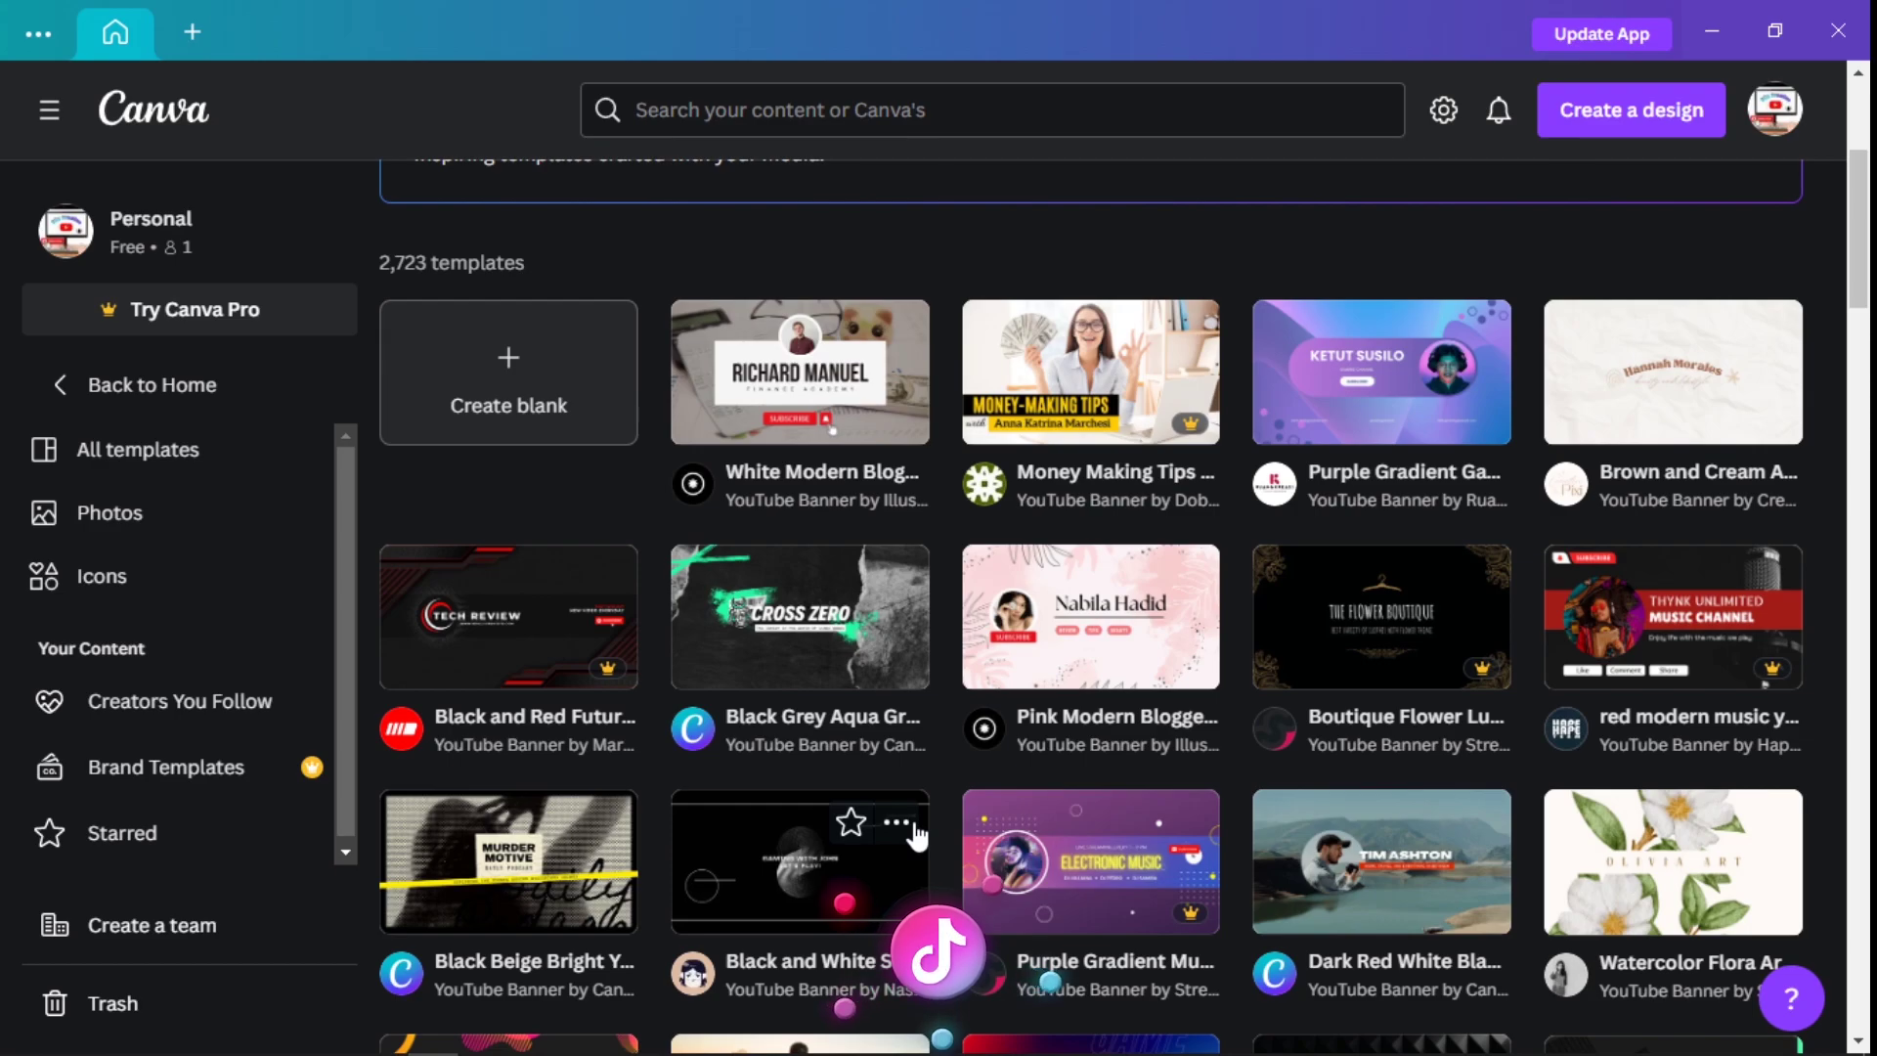
{"action": "scroll", "coordinate": [917, 836], "scroll_direction": "down", "scroll_amount": 7}
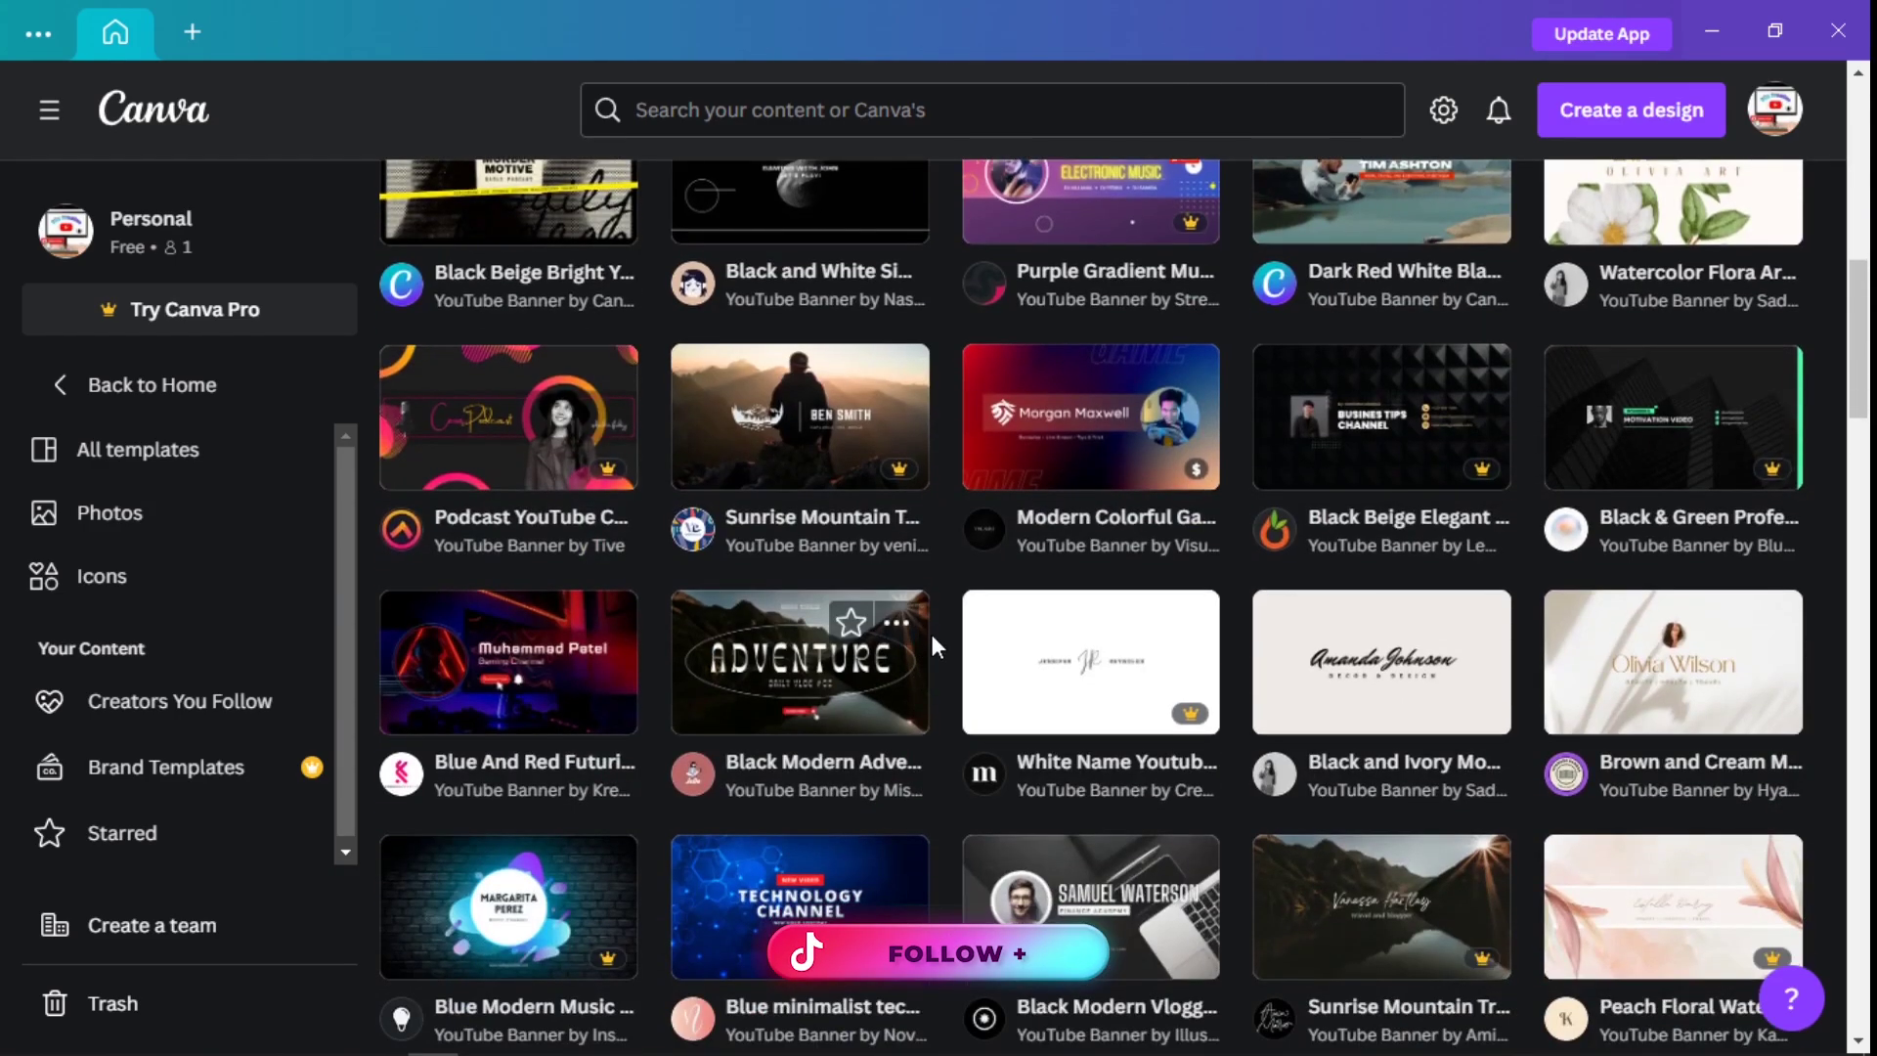
{"action": "scroll", "coordinate": [933, 640], "scroll_direction": "down", "scroll_amount": 5}
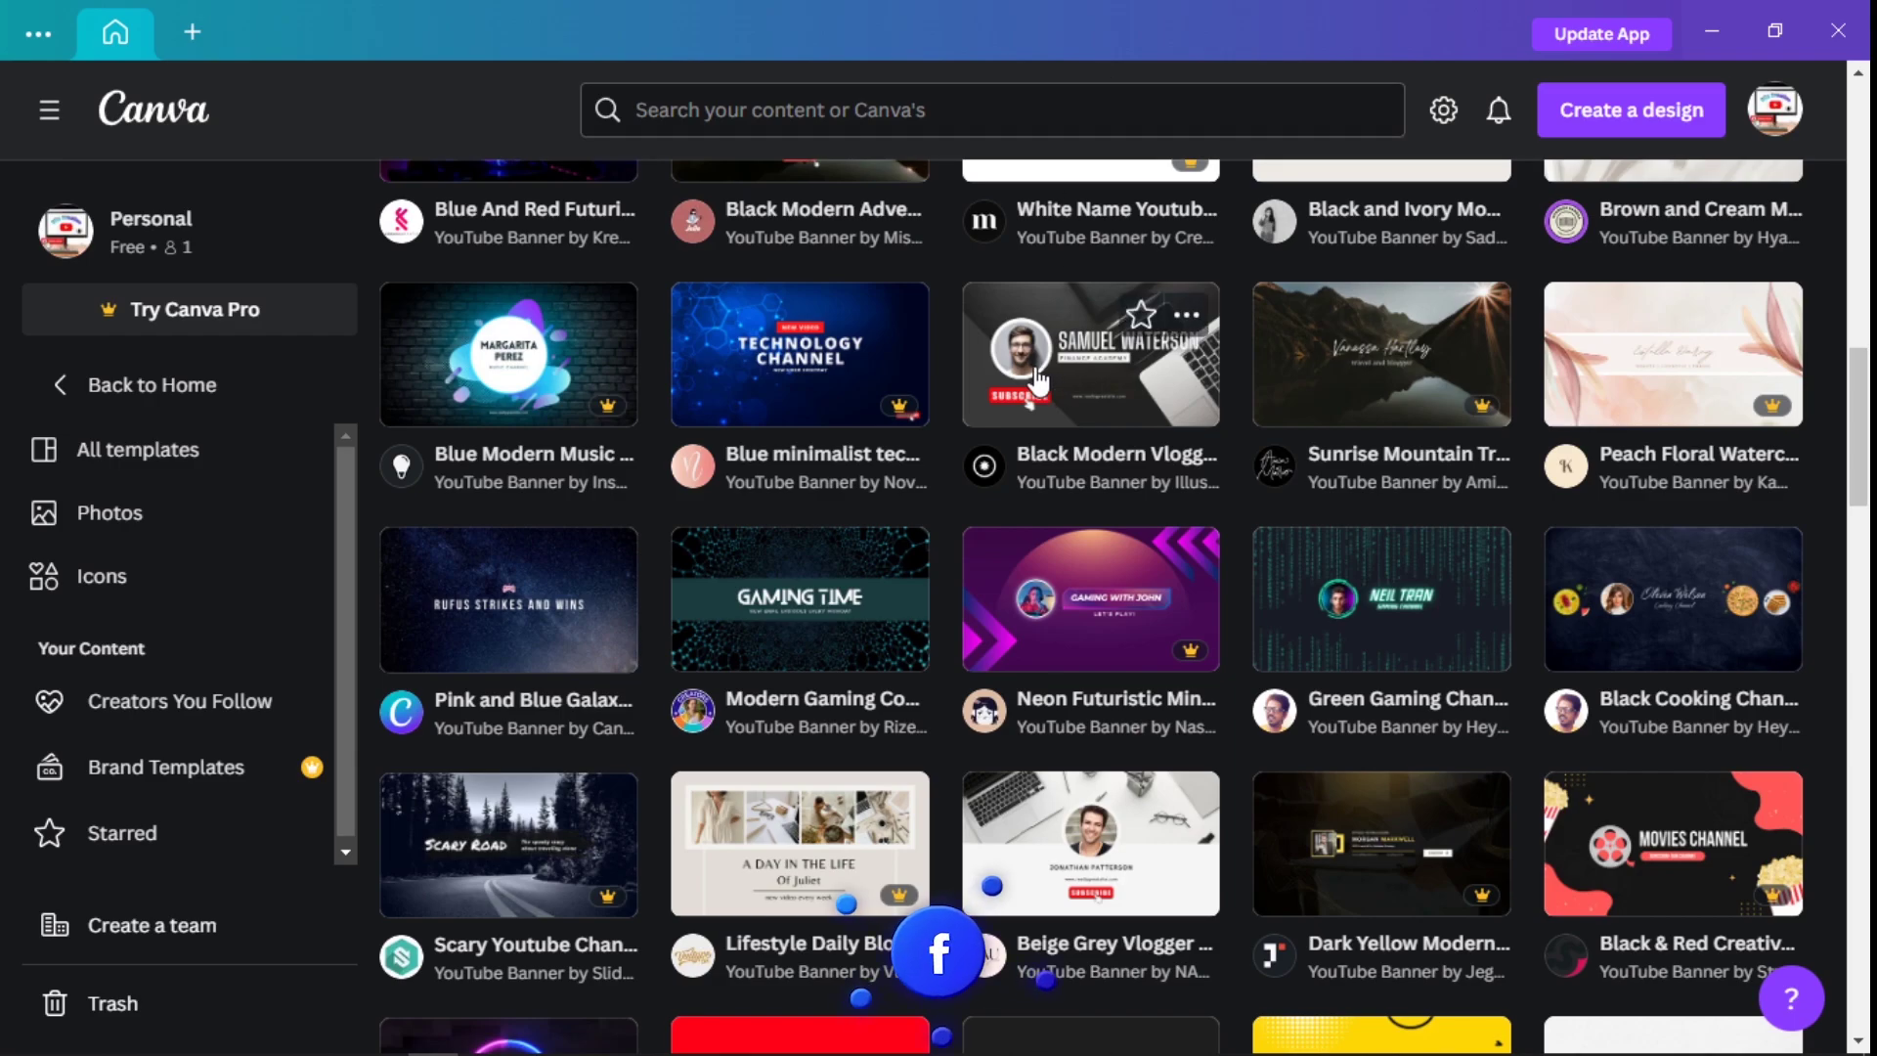
{"action": "scroll", "coordinate": [1039, 380], "scroll_direction": "up", "scroll_amount": 5}
{"action": "scroll", "coordinate": [981, 729], "scroll_direction": "down", "scroll_amount": 5}
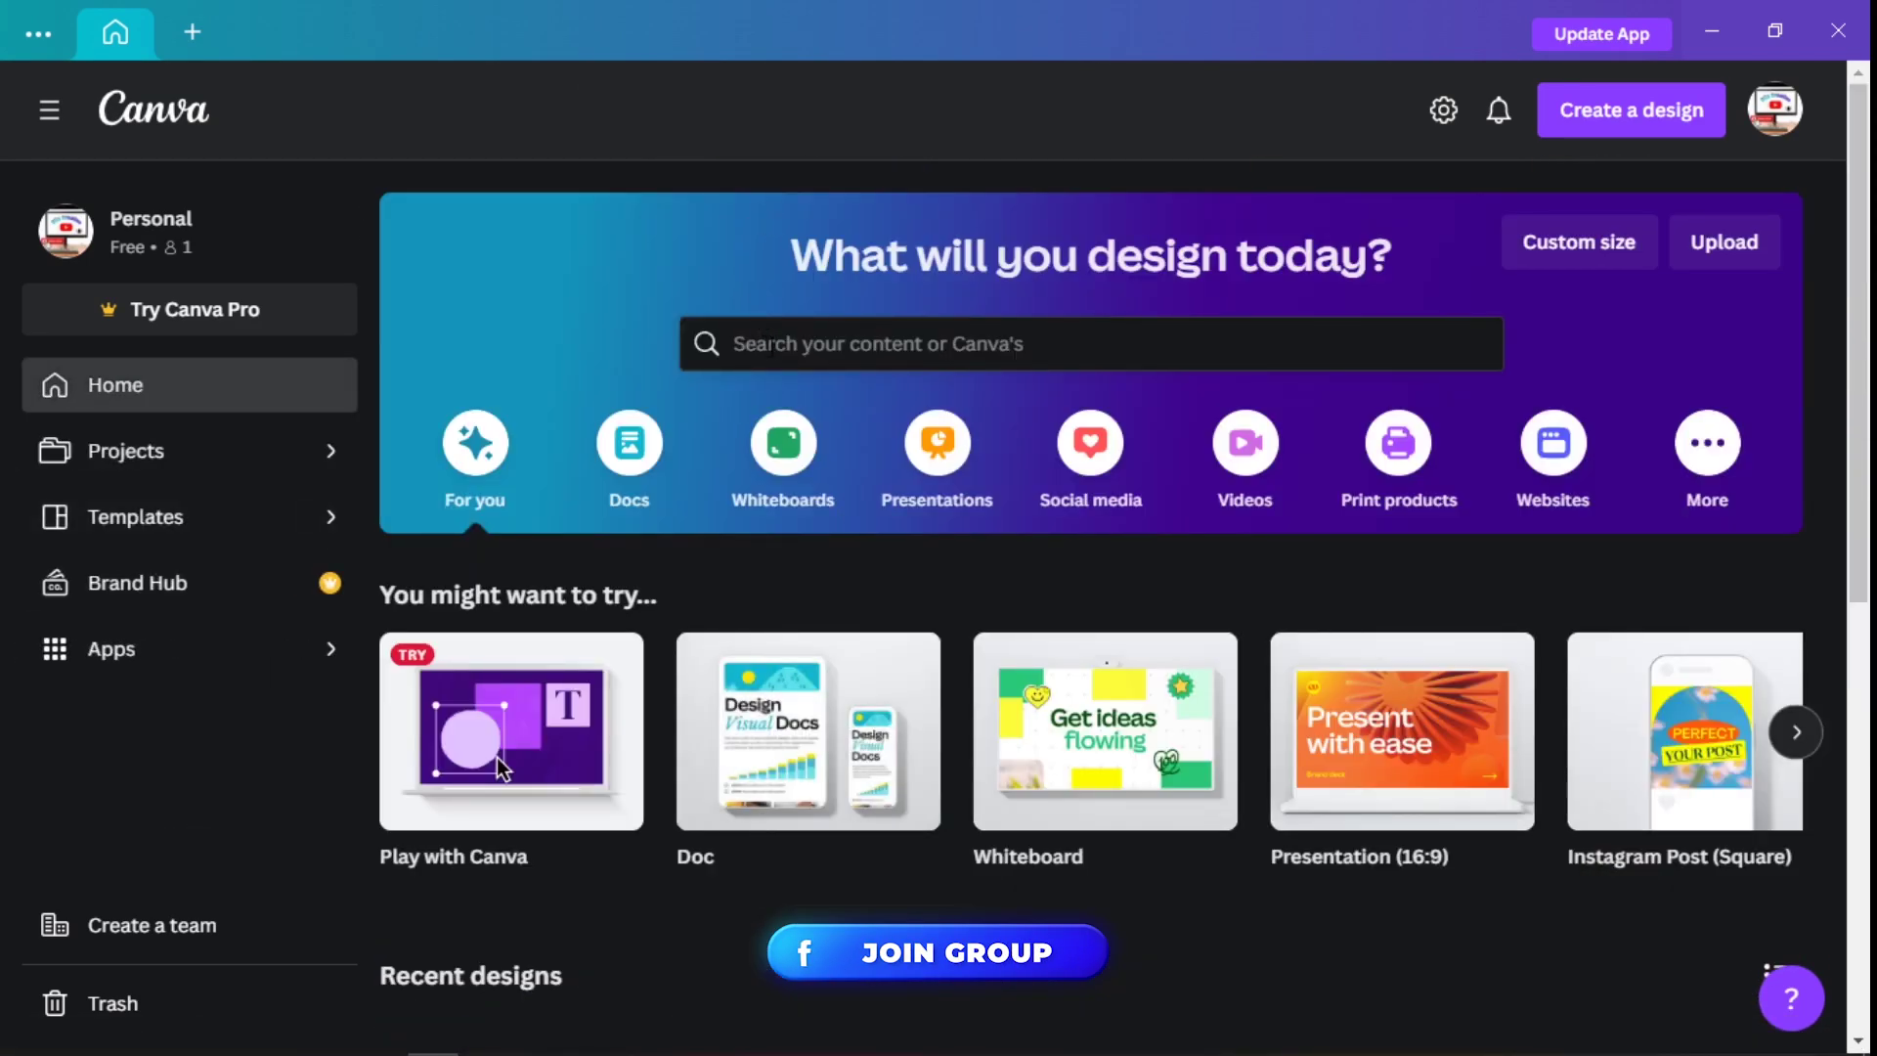
{"action": "left_click", "coordinate": [782, 344]}
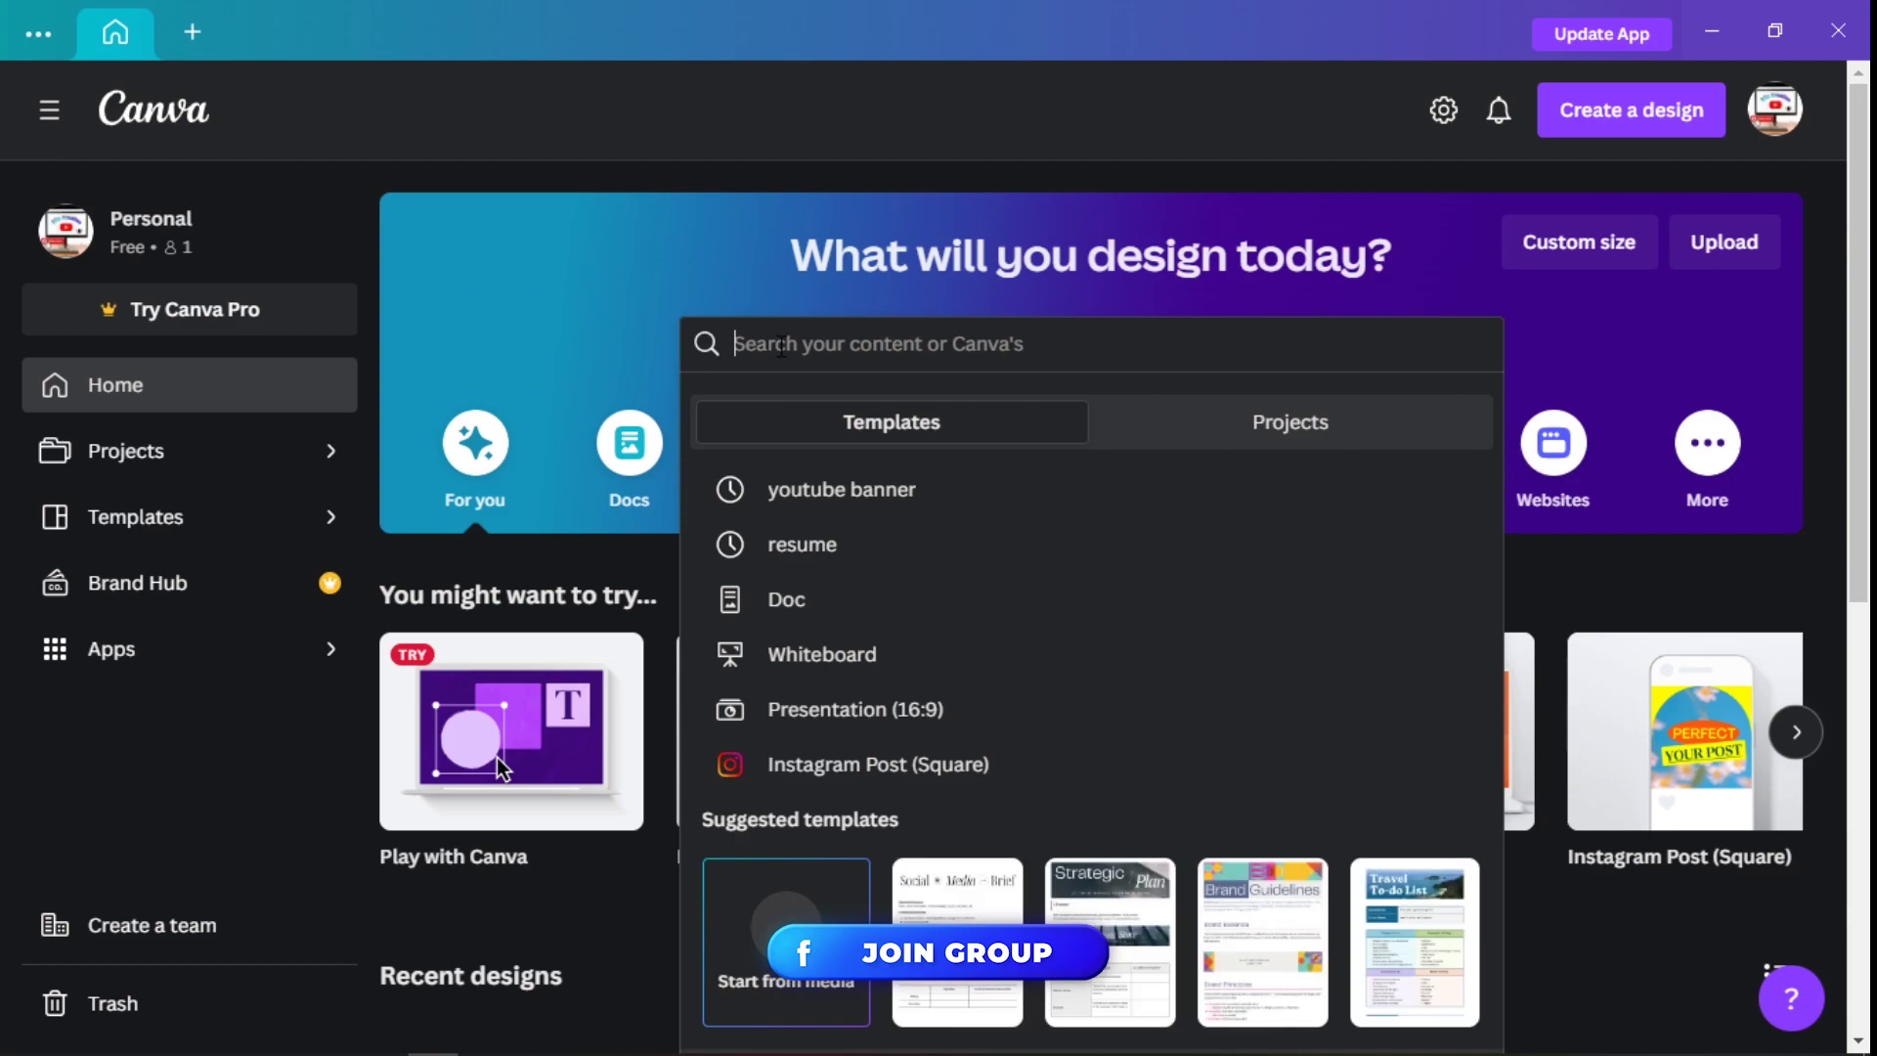
{"action": "left_click", "coordinate": [617, 300]}
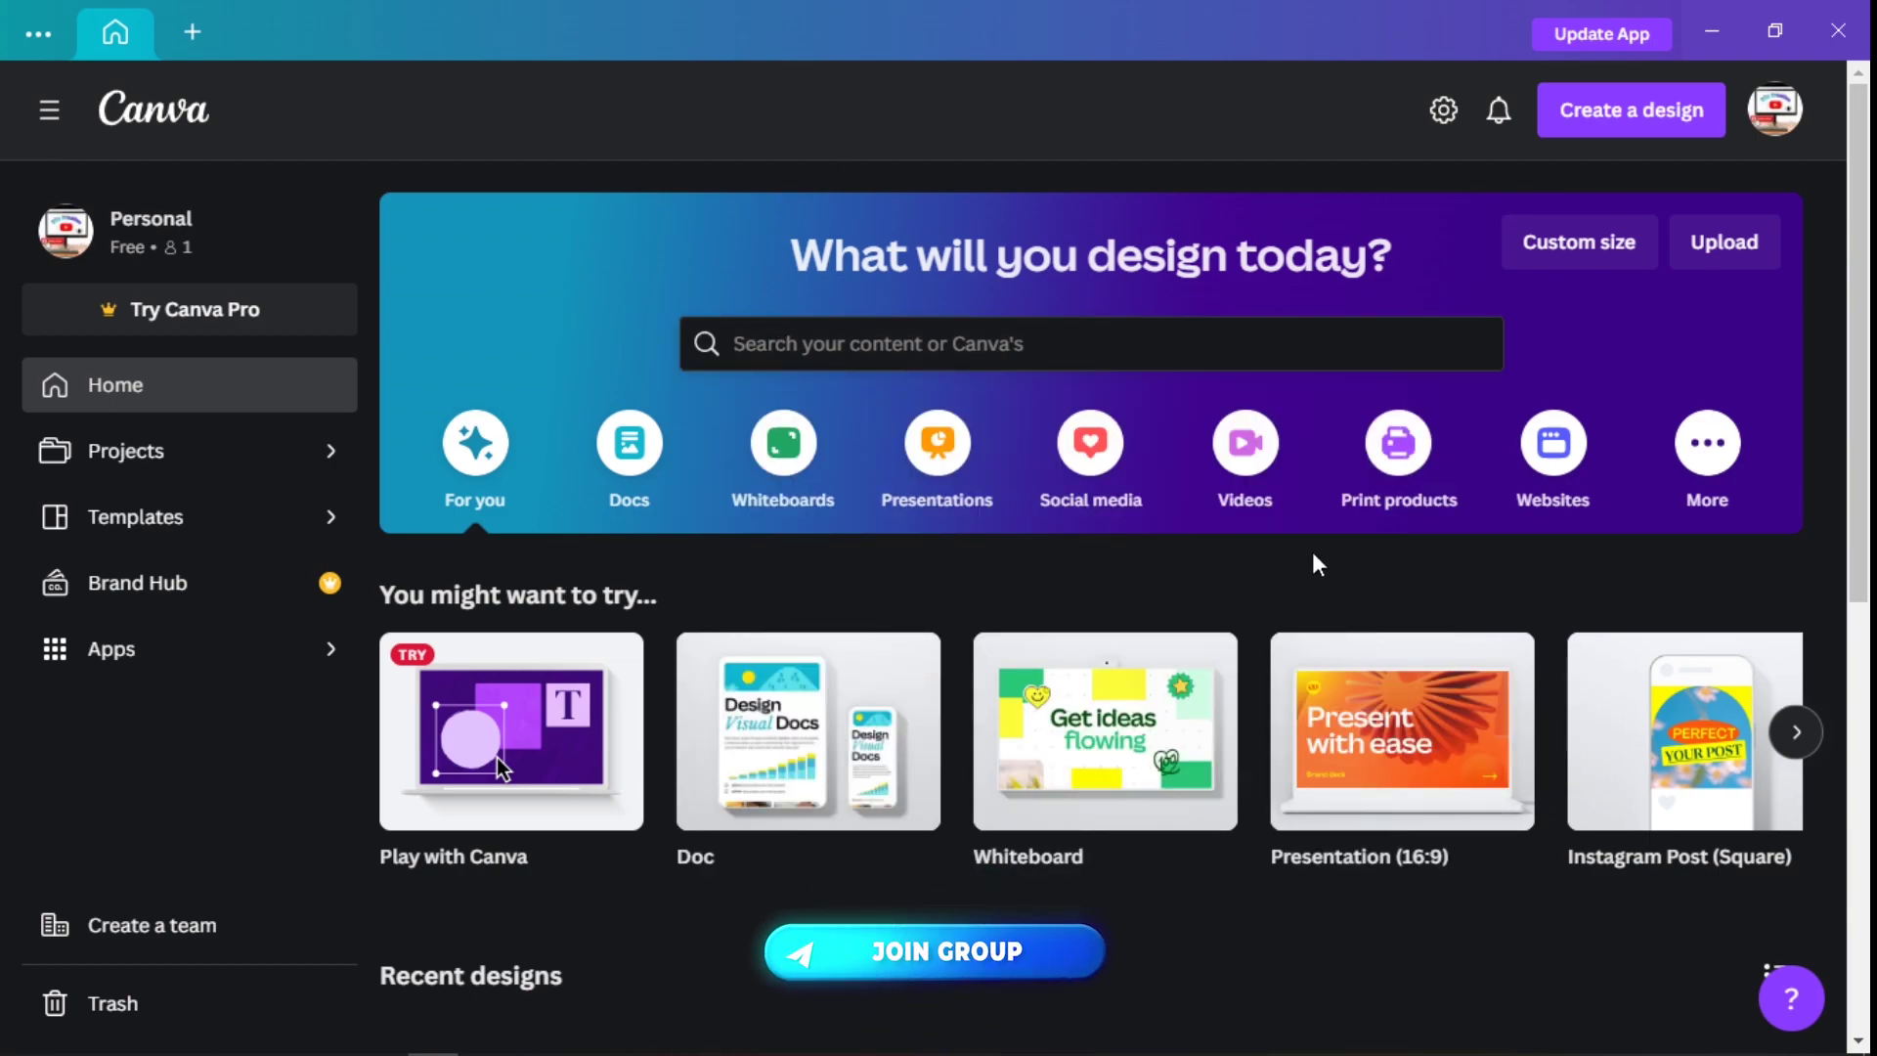